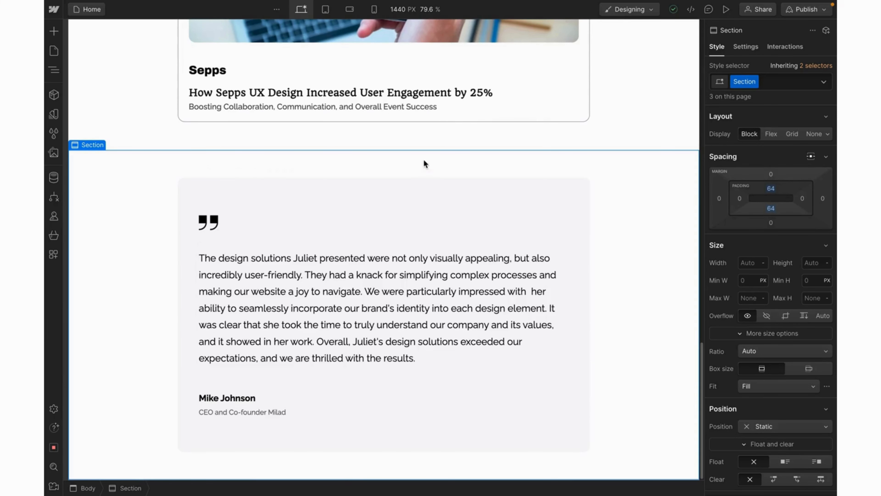
Step: Switch to the Tablet breakpoint and select the Testimonial Container around the client quote
left_click(325, 10)
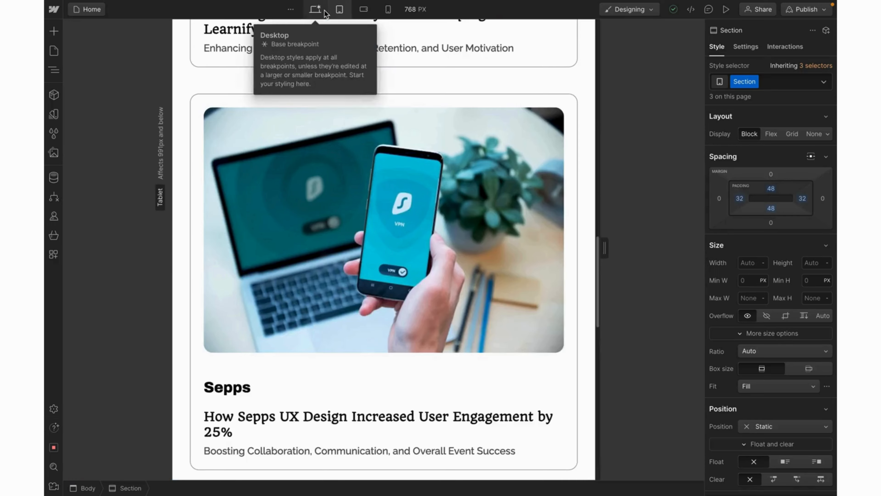
scroll(461, 312, "down", 10)
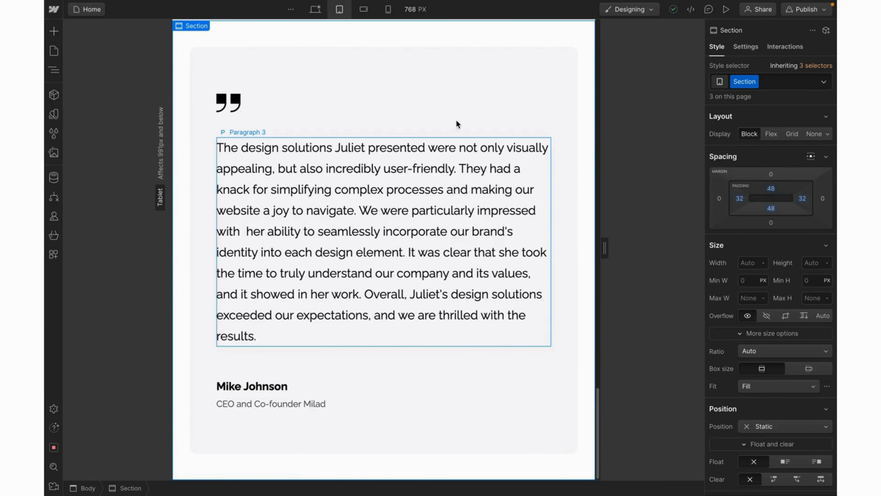
scroll(462, 109, "up", 1)
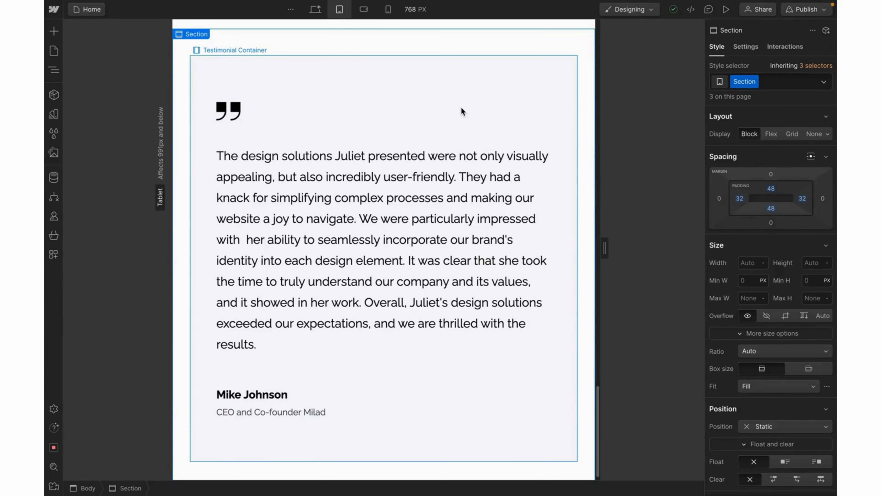
left_click(461, 106)
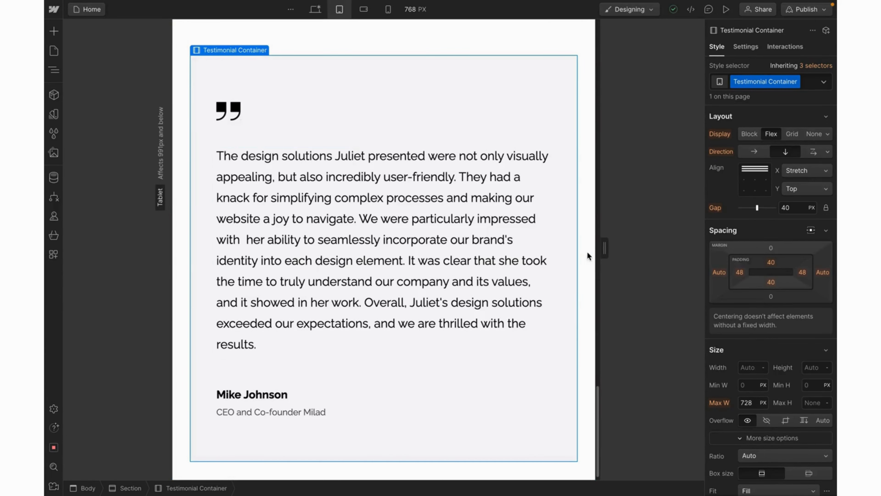
Step: Try a top padding of 32 px on the Testimonial Container
left_click(771, 264)
type("32")
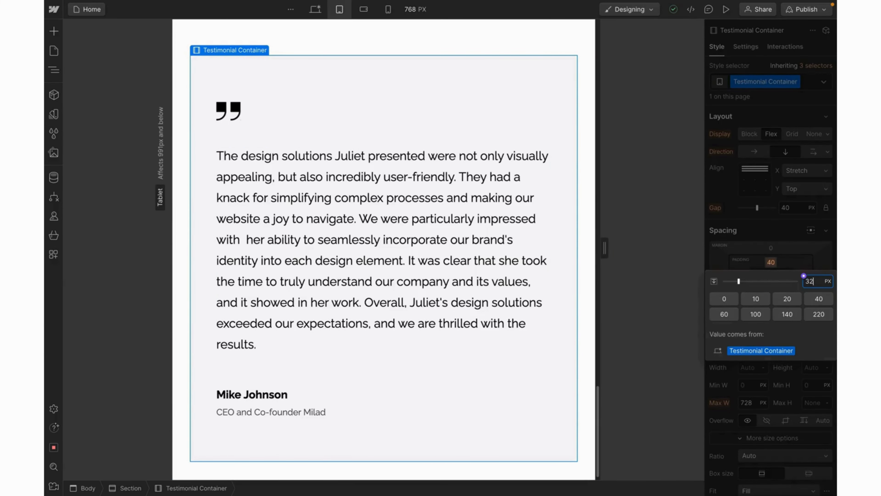
key("Return")
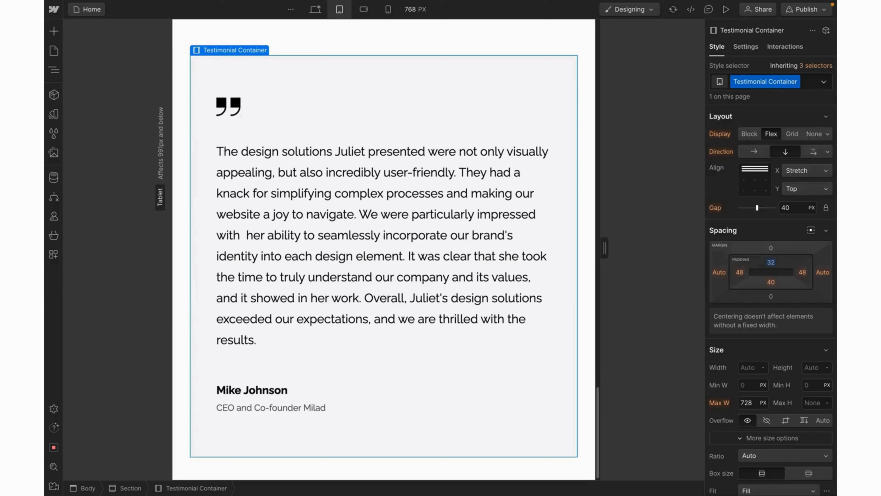
Step: Set the Testimonial Container's top and bottom padding to 20 px
left_click(771, 262)
type("24")
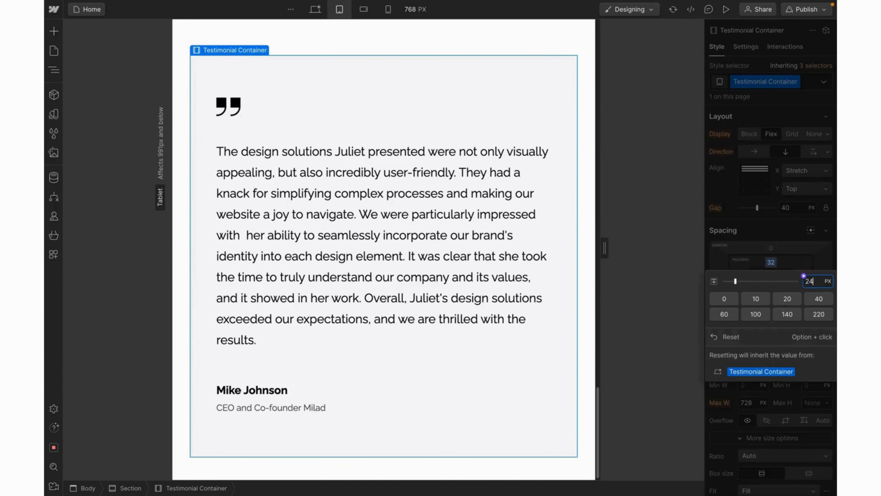
type("0")
key("Return")
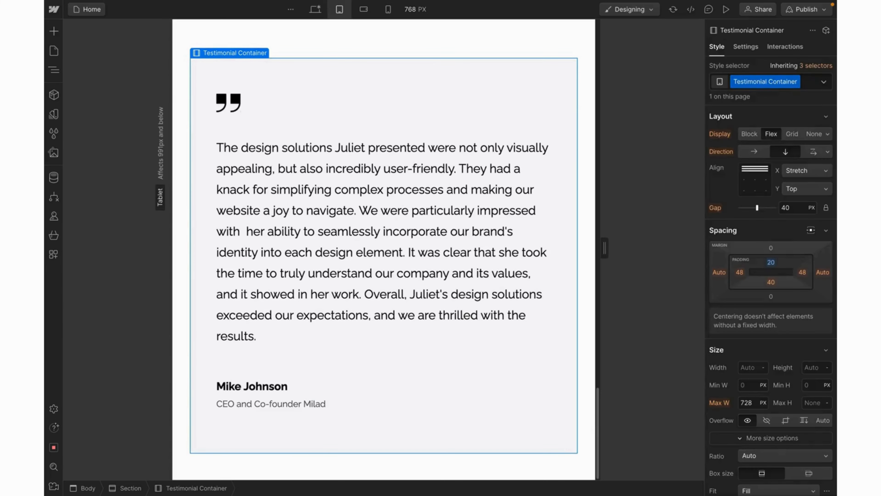
left_click(771, 282)
type("20")
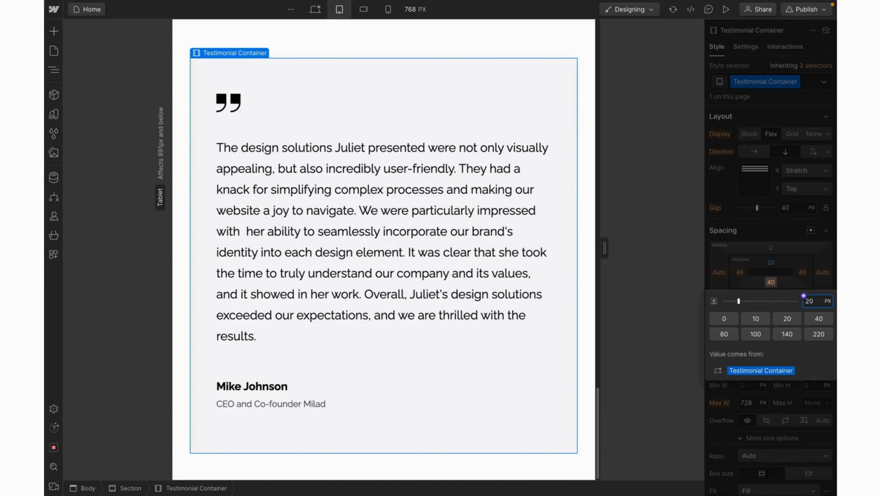
key("Return")
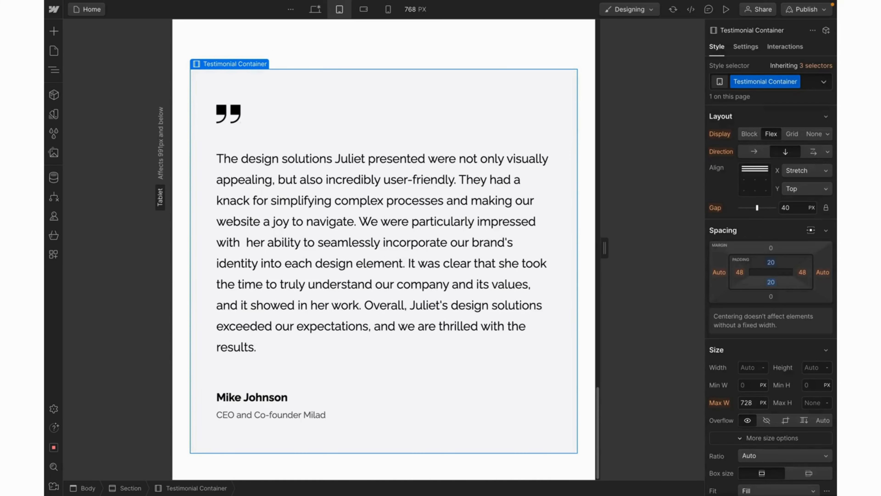
Step: Set the Testimonial Container's left and right padding to 32 px
left_click(741, 274)
type("32")
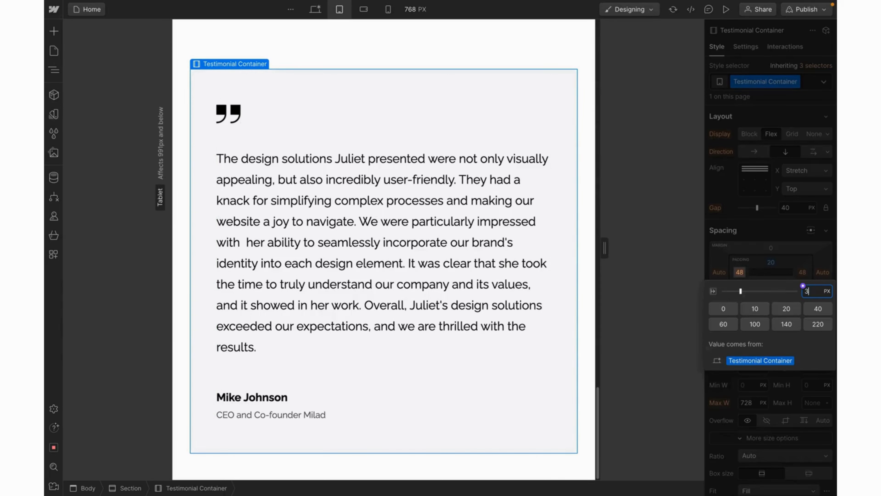
key("Return")
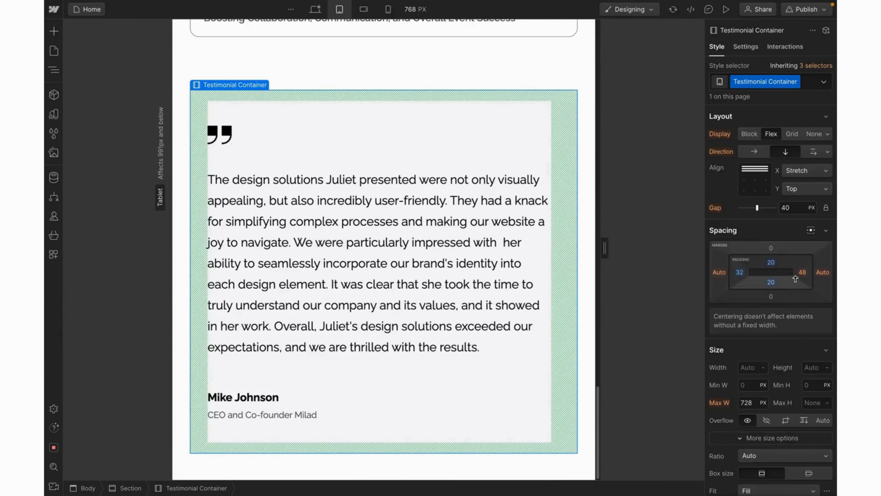
left_click(804, 274)
type("32")
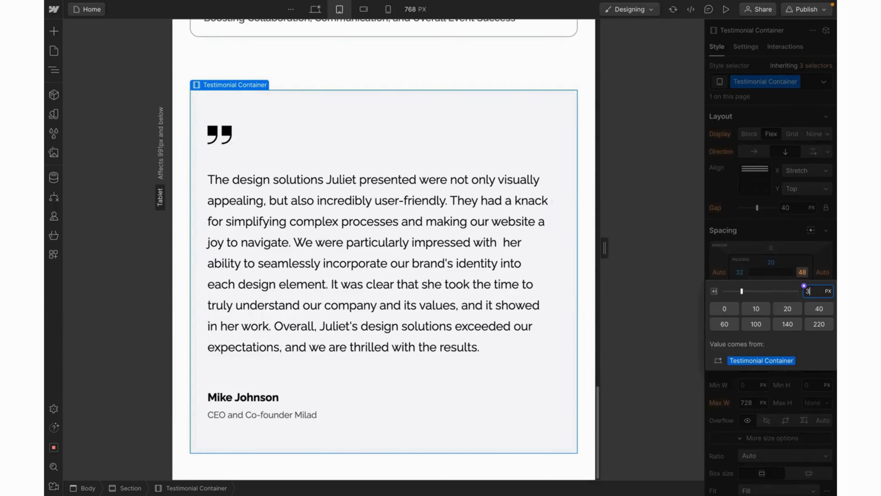
key("Return")
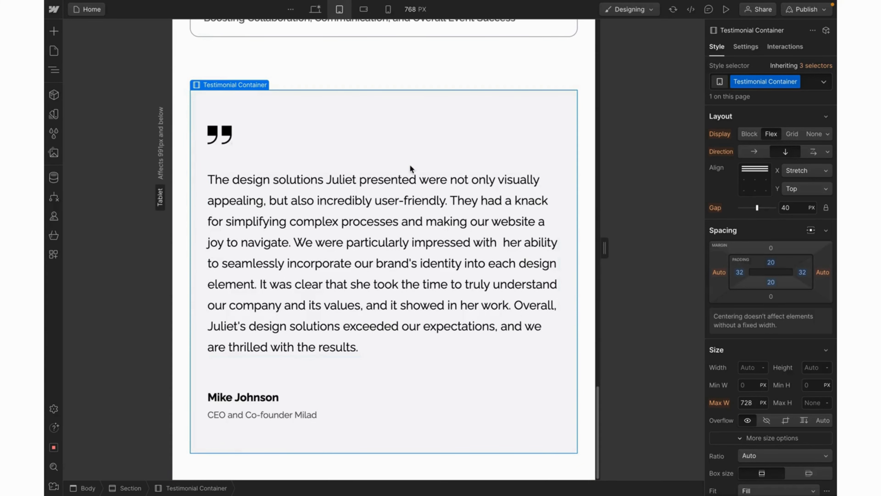
Step: At the Mobile (L) breakpoint, set the Testimonial Container's top and bottom padding to 16 px and its left and right padding to 24 px
left_click(365, 12)
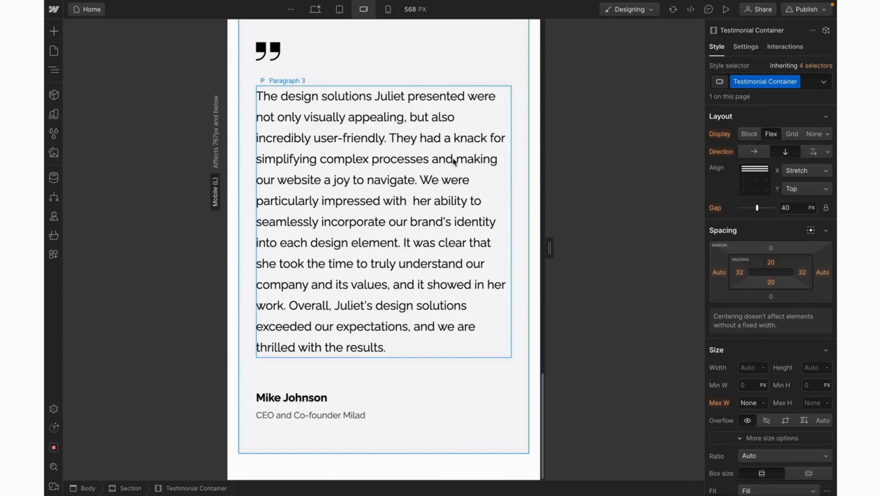
scroll(463, 158, "up", 2)
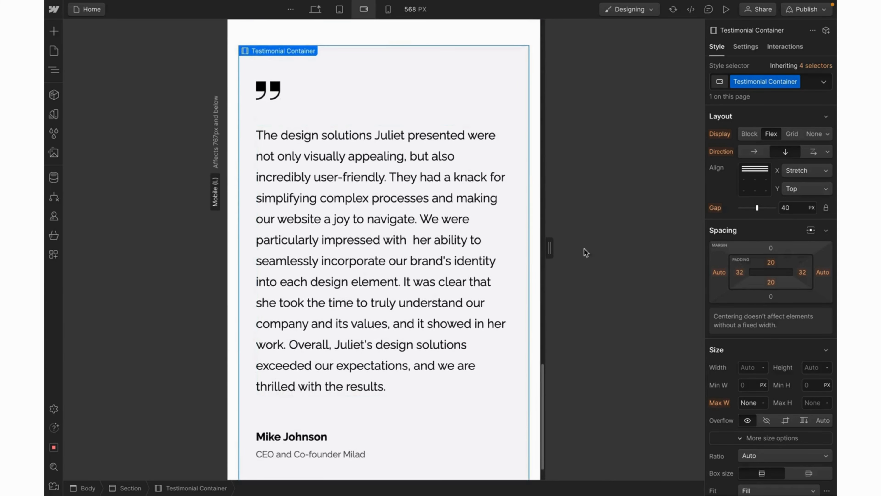
left_click(770, 262)
type("16")
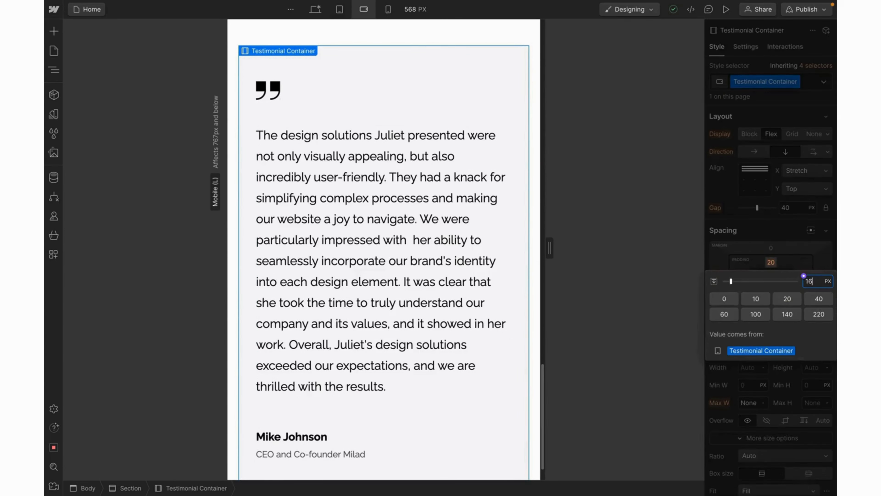
key("Return")
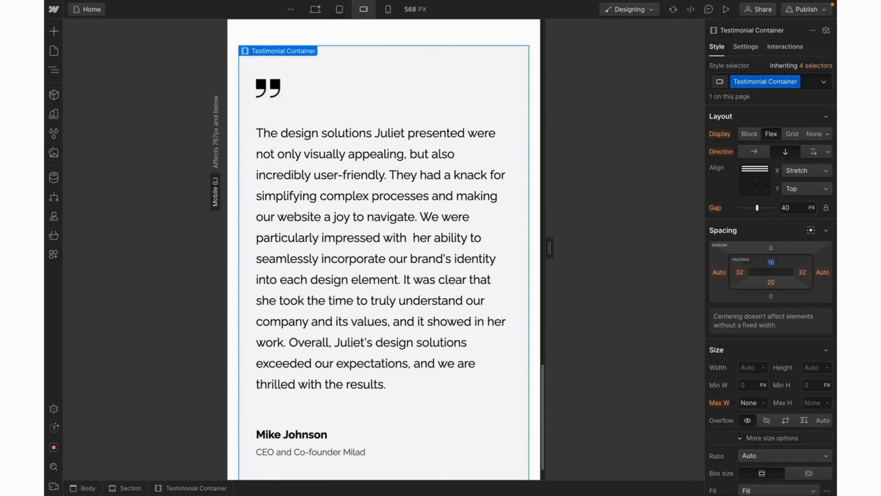
left_click(775, 284)
type("16")
key("Return")
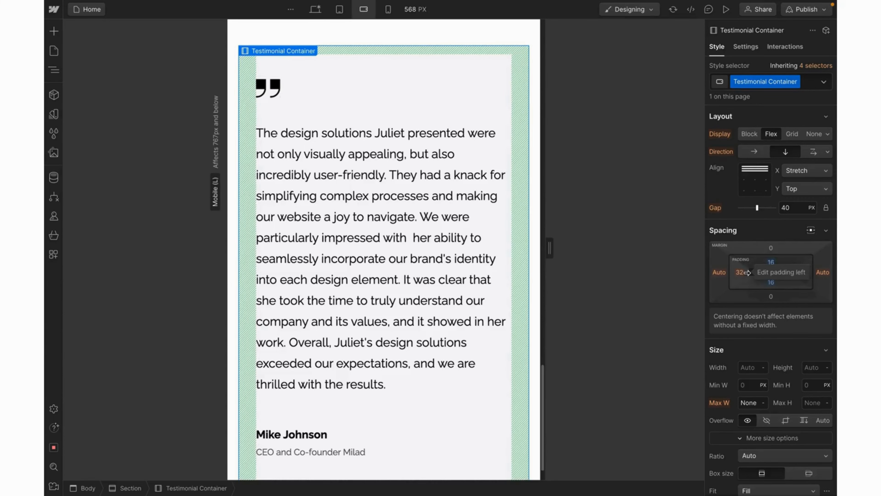
left_click_drag(747, 273, 742, 280)
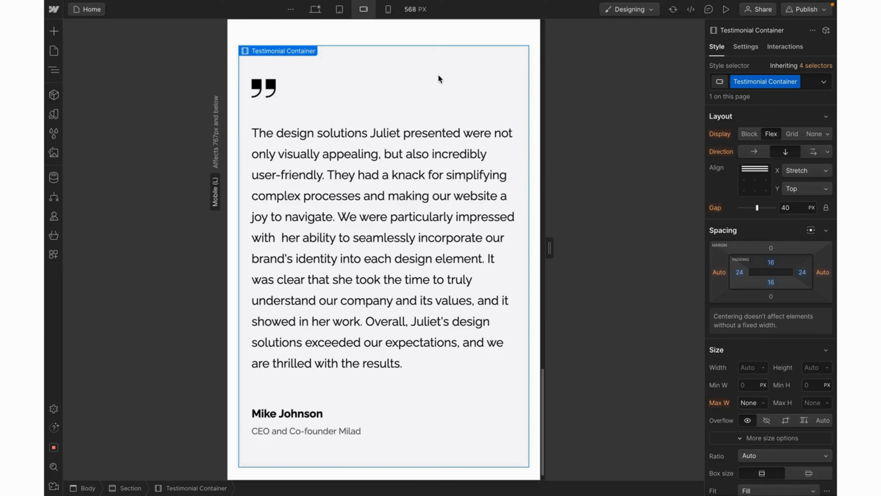
Step: Rename the testimonial text's Paragraph 3 class to Paragraph_18px
left_click(435, 185)
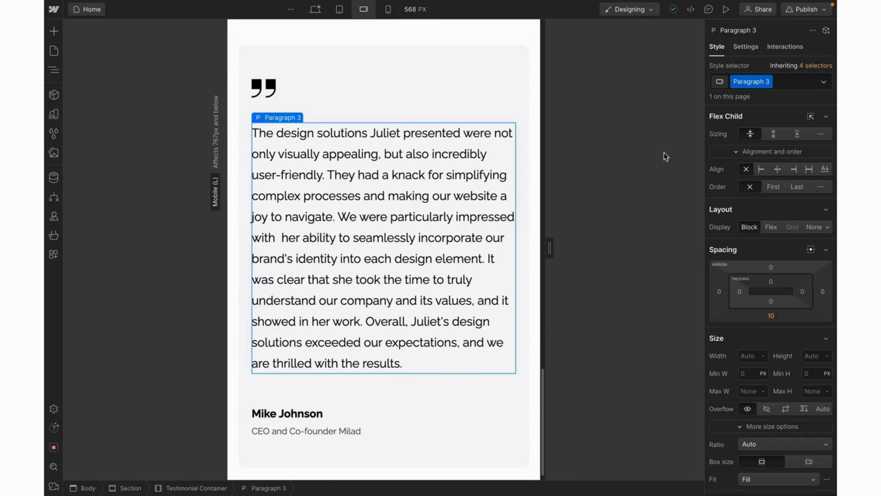
double_click(751, 82)
left_click(764, 81)
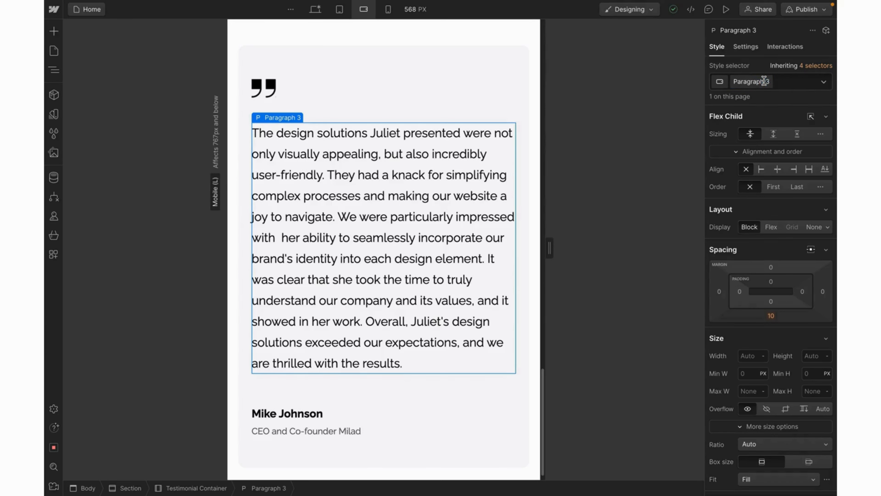
key("BackSpace")
key("BackSpace")
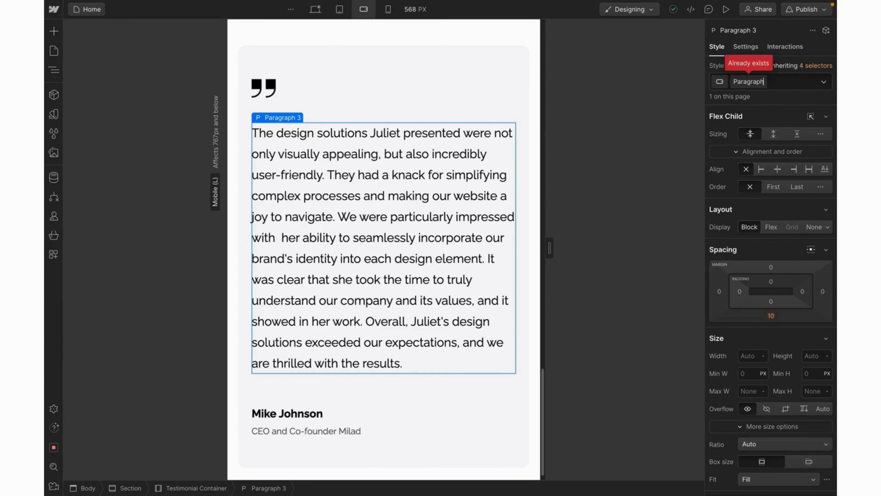
type("-")
key("BackSpace")
type("_18px")
key("Return")
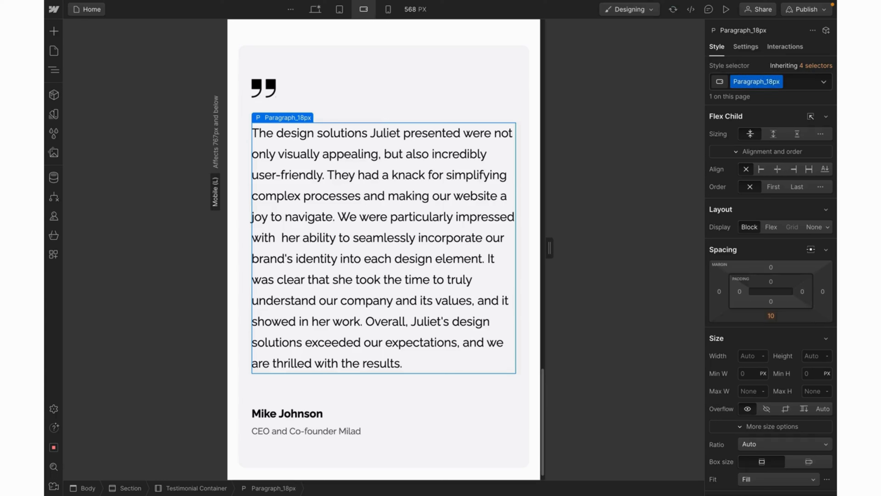
Step: Set the testimonial paragraph's font size to 18 px and its line height to 34 px
scroll(783, 310, "down", 6)
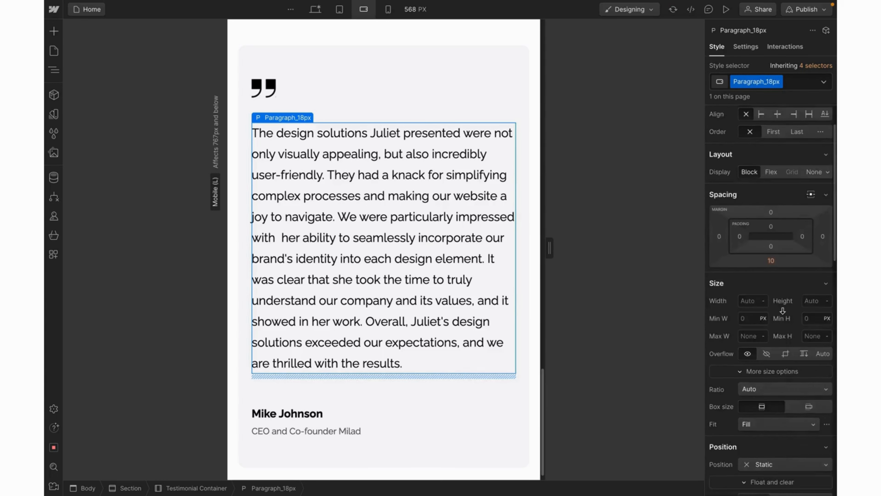
scroll(782, 310, "down", 2)
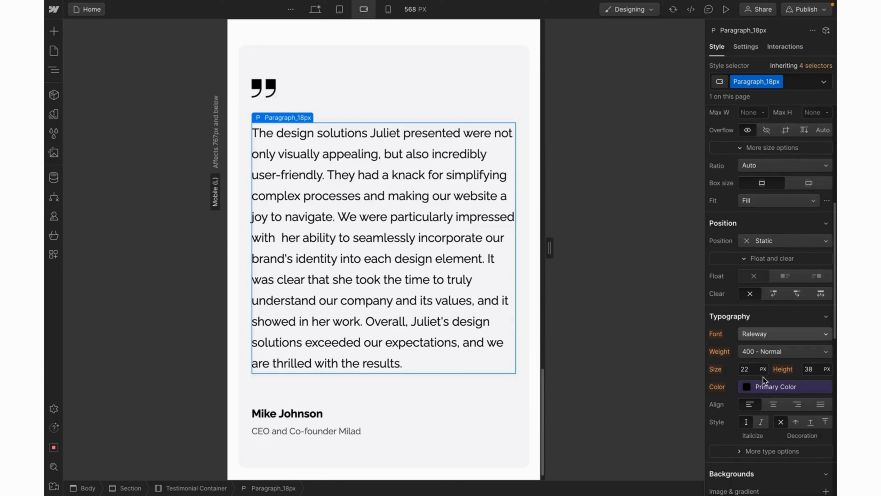
left_click(747, 370)
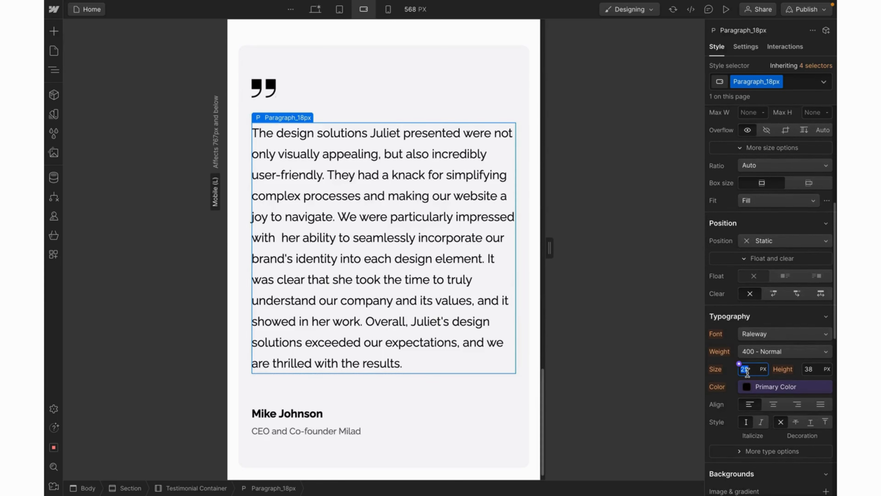
type("18")
key("Return")
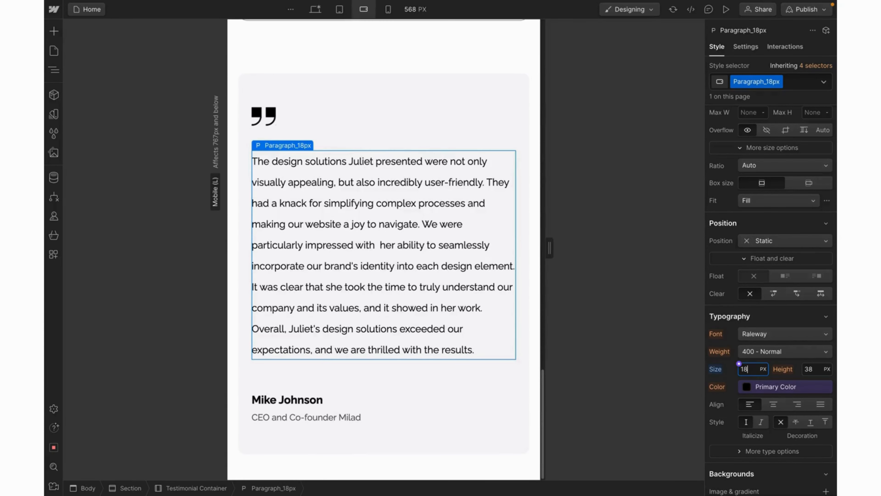
left_click(814, 368)
type("32")
key("Return")
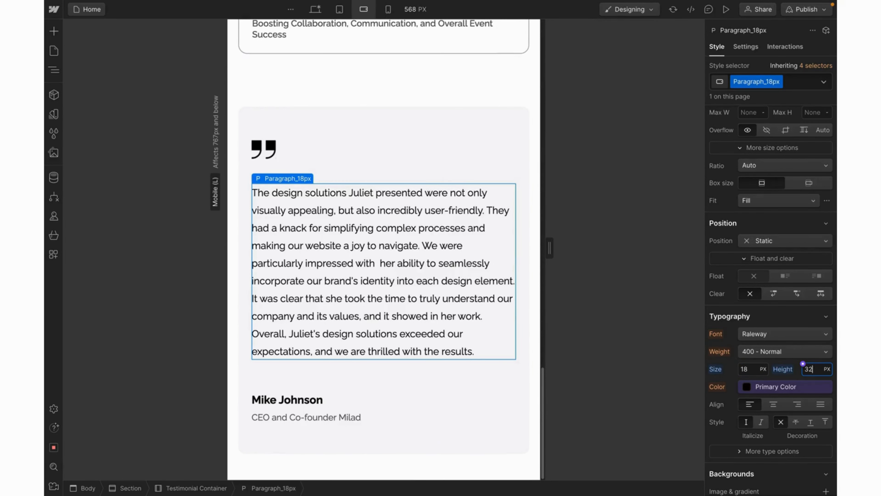
type("4")
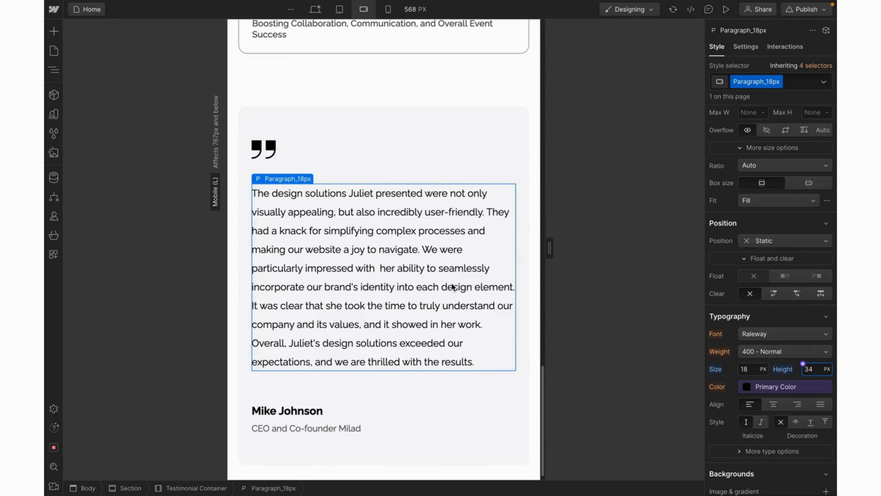
Step: Set the gap between the Testimonial Container's items to 32 px
left_click(440, 172)
scroll(796, 192, "up", 2)
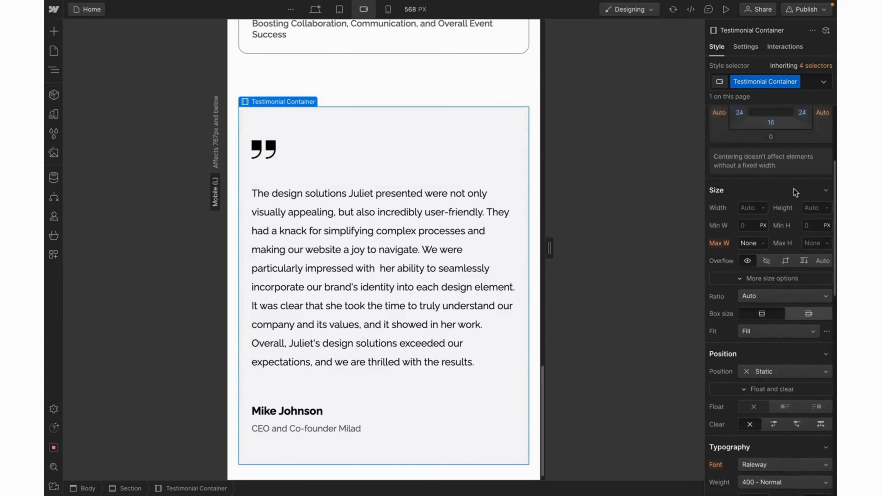
scroll(795, 192, "up", 2)
scroll(795, 188, "up", 2)
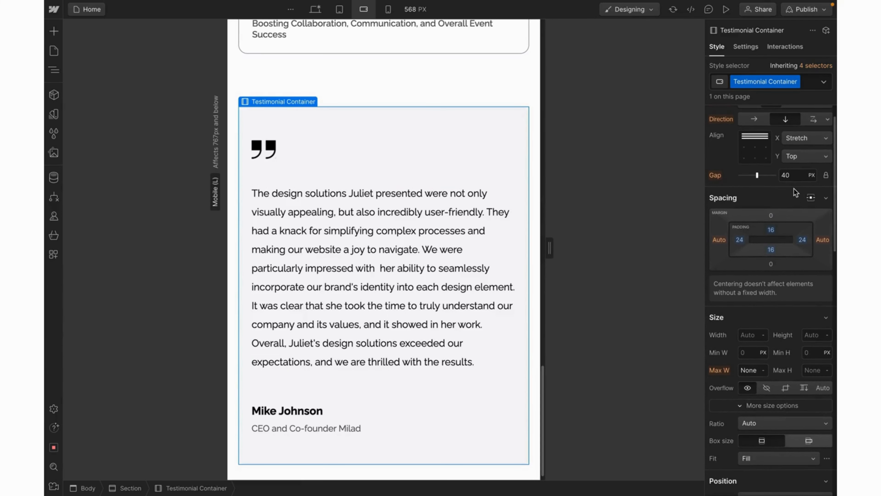
left_click(790, 174)
type("32")
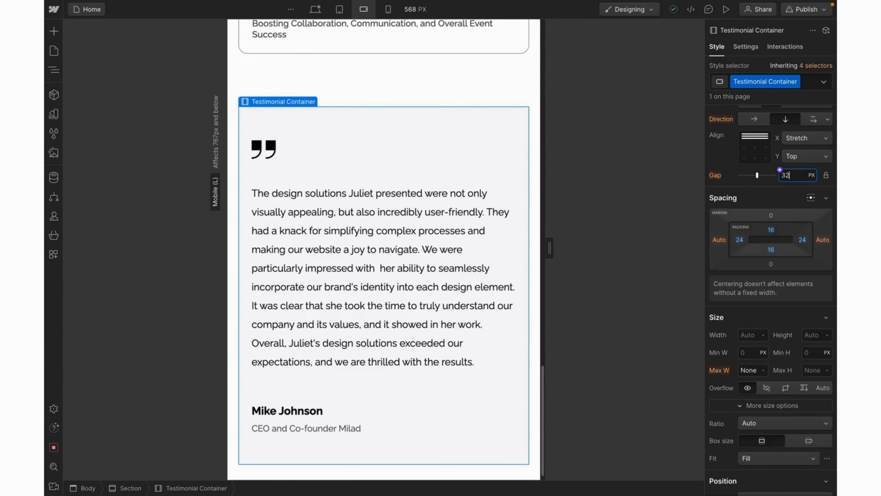
key("Return")
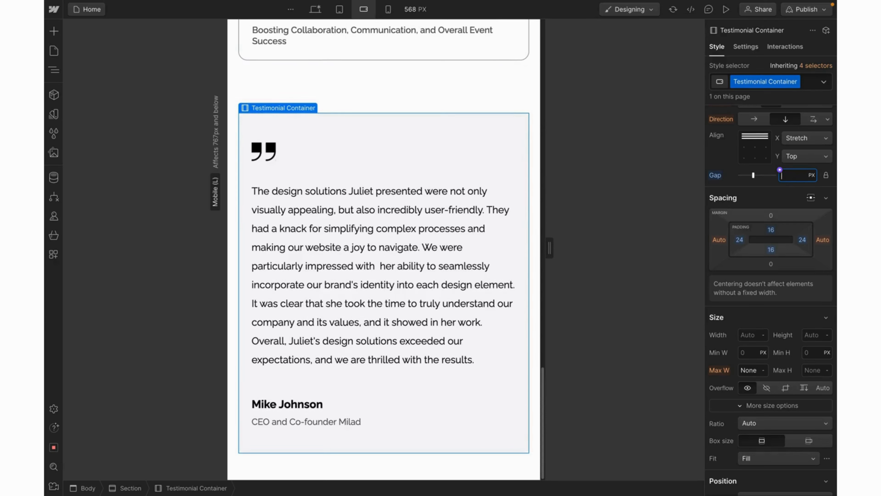
Step: Reduce the gap between the Testimonial Container's items to 24 px
type("243")
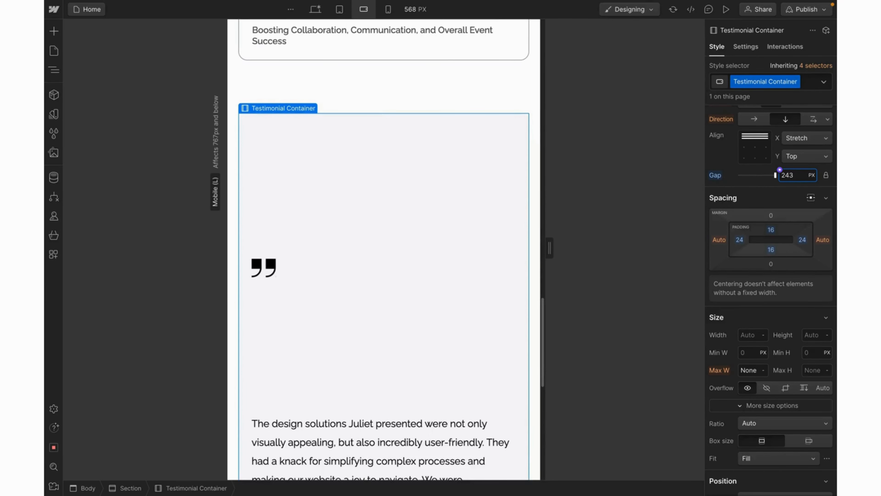
key("BackSpace")
type("4")
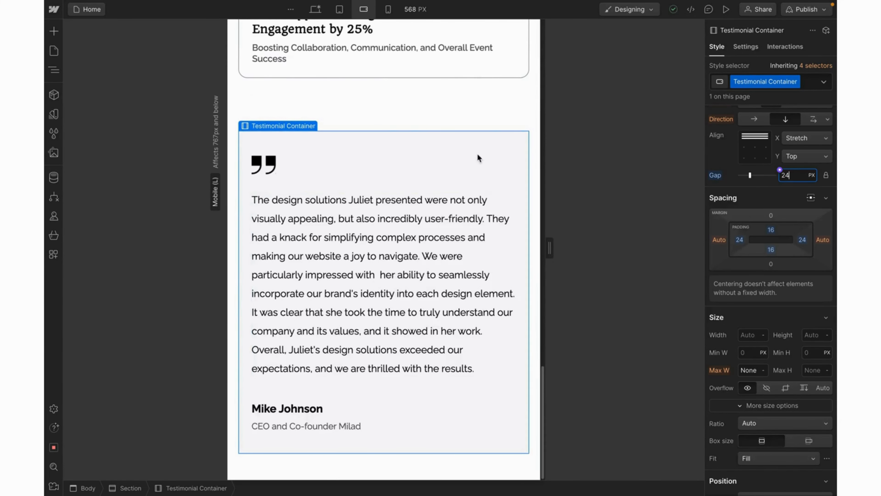
Step: At the Mobile (P) breakpoint, set the Testimonial Container's left and right padding to 16 px
left_click(389, 14)
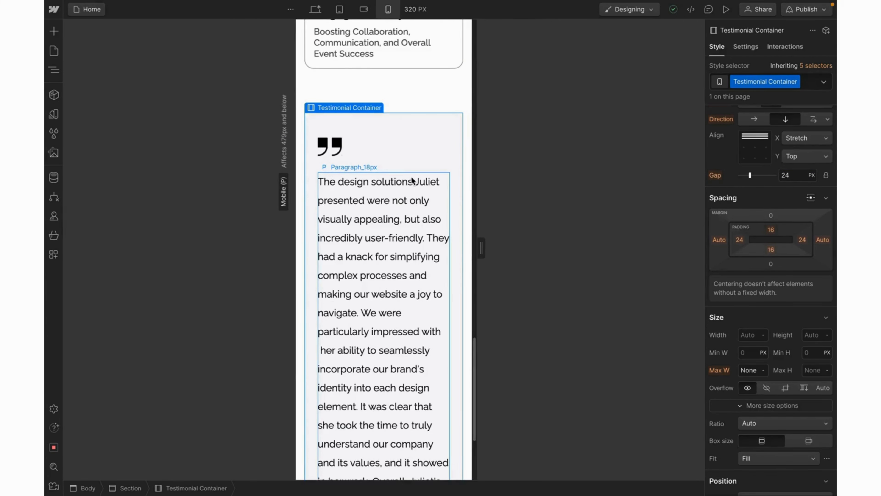
scroll(411, 175, "down", 3)
scroll(411, 176, "down", 1)
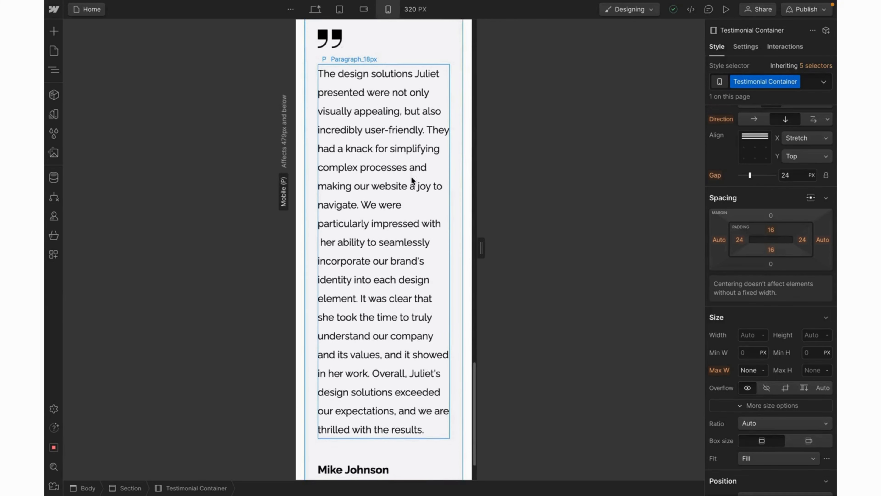
scroll(427, 55, "up", 2)
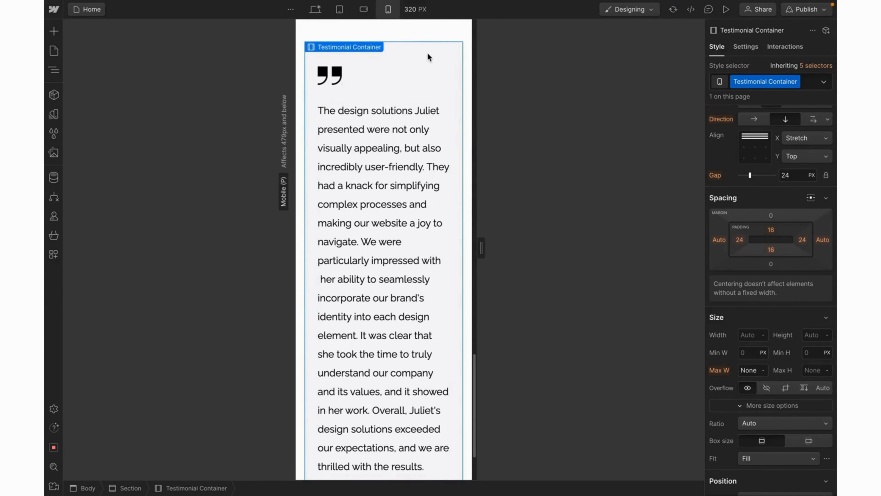
left_click(744, 239)
type("16")
key("Return")
left_click(803, 240)
type("16")
key("Return")
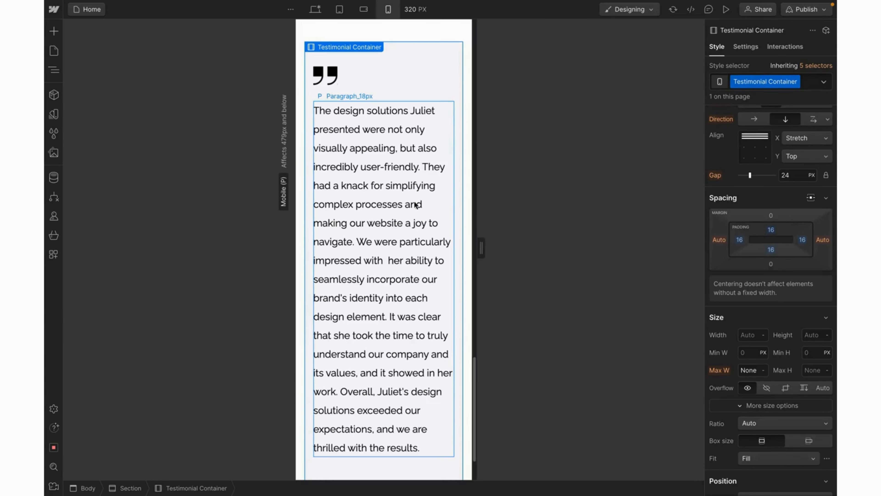
Step: Replace the testimonial text's Paragraph_18px class with the existing Paragraph_16px class
left_click(381, 193)
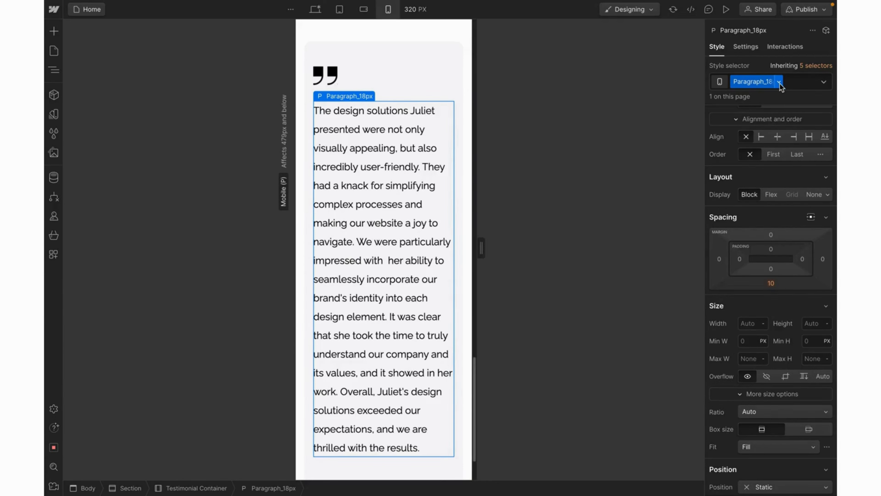
left_click(779, 83)
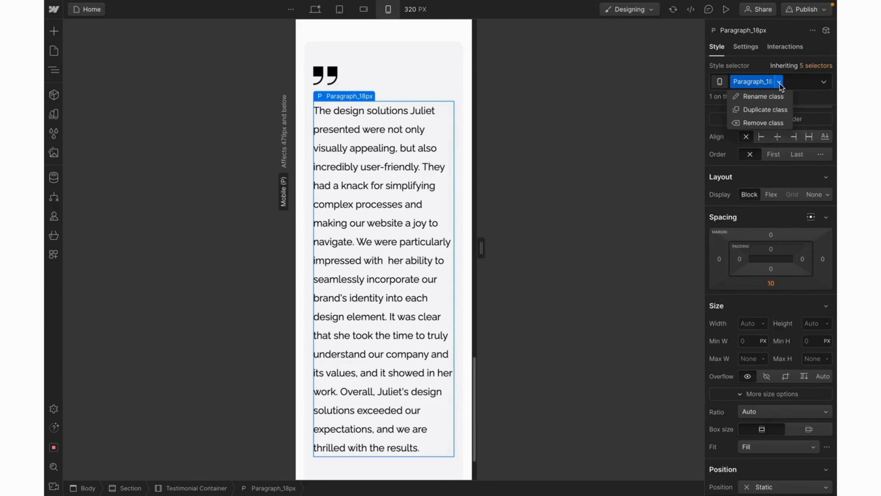
left_click(765, 123)
left_click(751, 81)
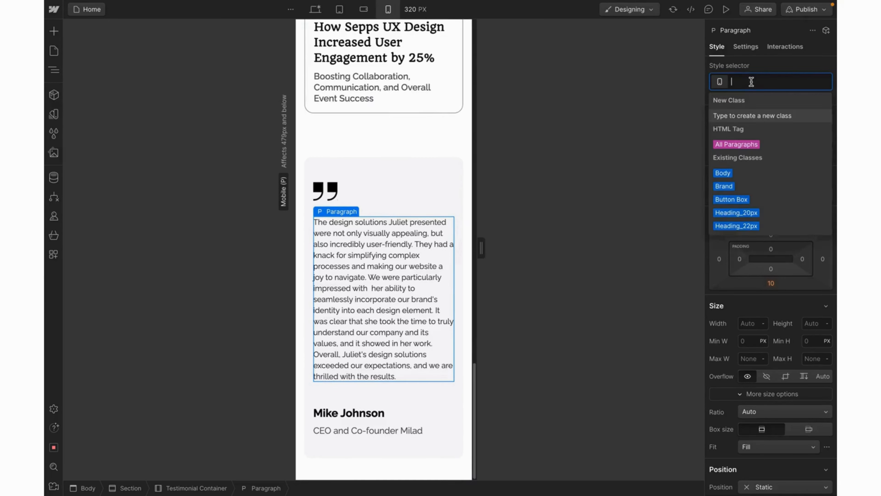
type("para")
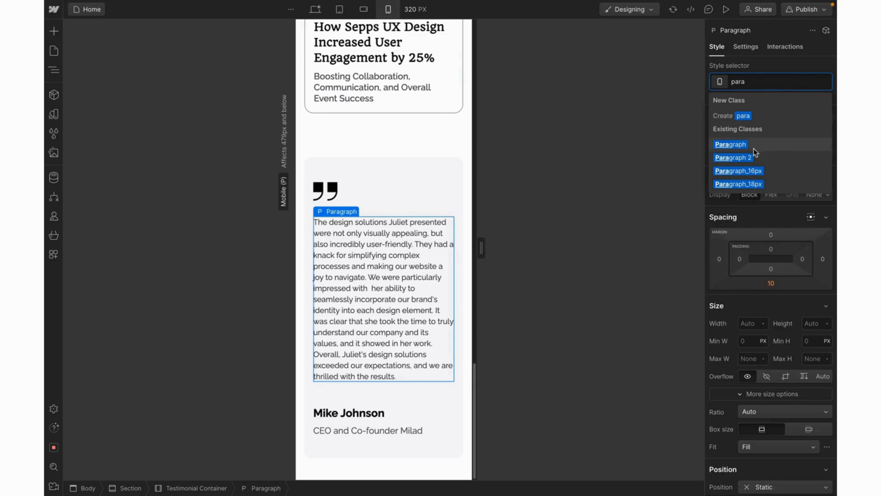
left_click(747, 169)
Step: Set the testimonial paragraph's line height to 24 px
scroll(746, 169, "down", 10)
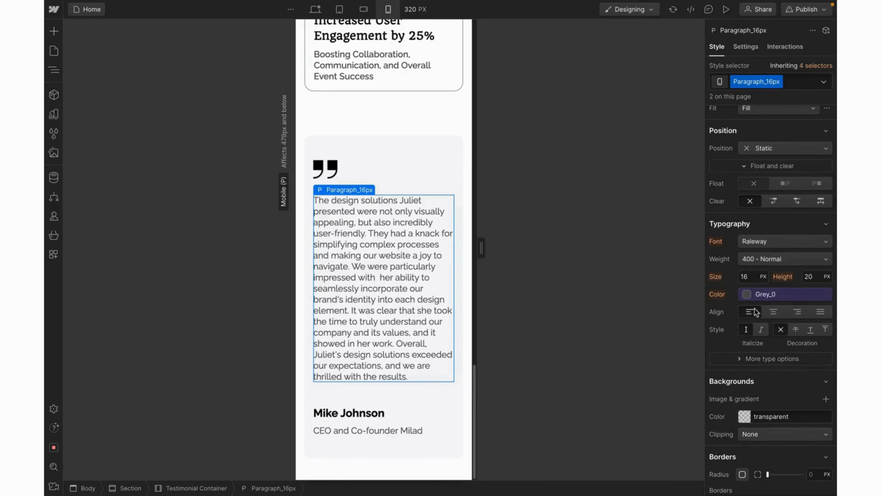
left_click(811, 276)
type("24")
key("Return")
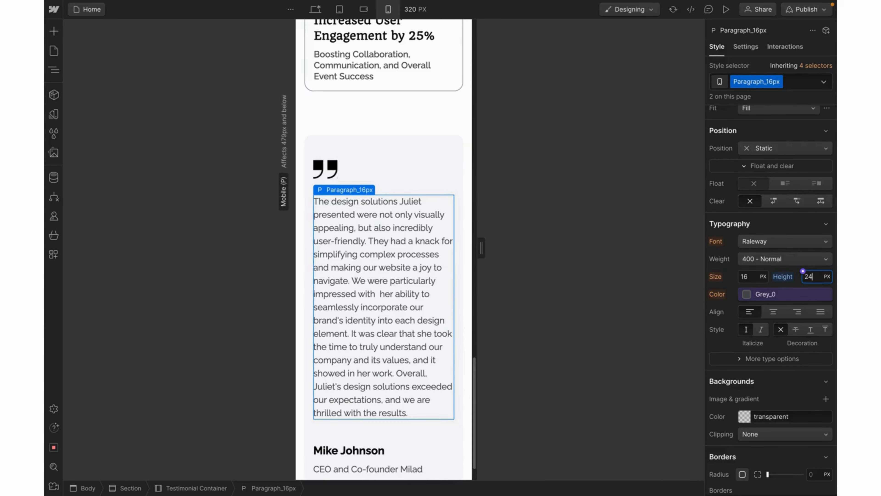
Step: Duplicate the Heading_20px class on the testifier's name and name the copy Heading_16px
left_click(424, 154)
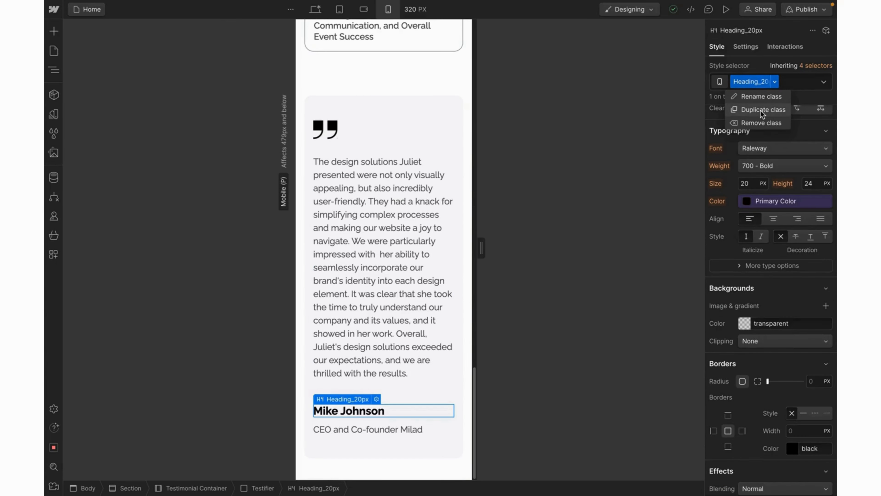
left_click(761, 110)
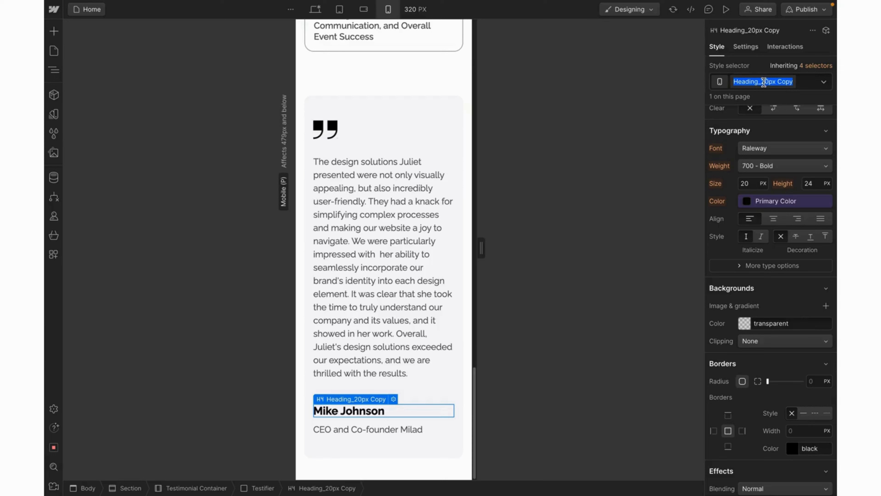
mouse_move(763, 83)
left_mouse_down()
mouse_move(777, 89)
mouse_move(766, 83)
left_mouse_up()
left_click(777, 82)
key("BackSpace")
key("BackSpace")
key("BackSpace")
key("BackSpace")
key("BackSpace")
type("16px")
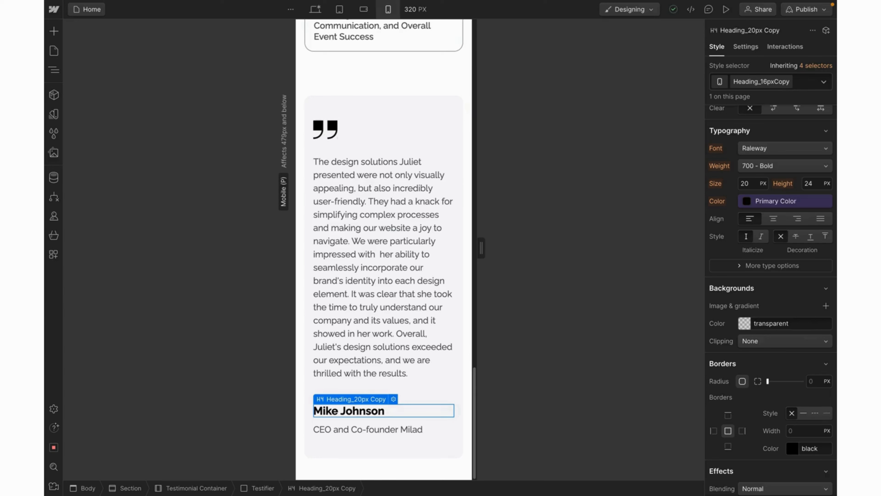
key("Delete")
key("Delete")
key("Delete")
key("Delete")
Step: Set the font size of the testifier's name heading to 16 px
scroll(796, 272, "down", 5)
scroll(796, 273, "up", 5)
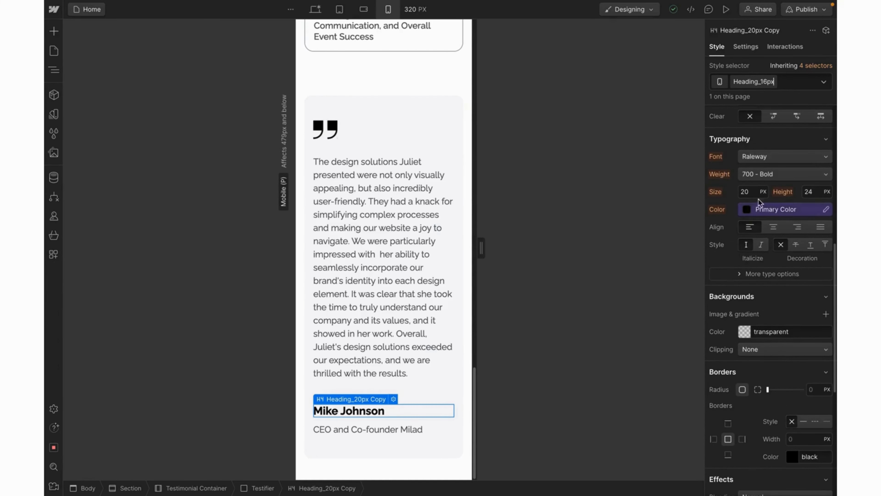
left_click(751, 191)
type("16")
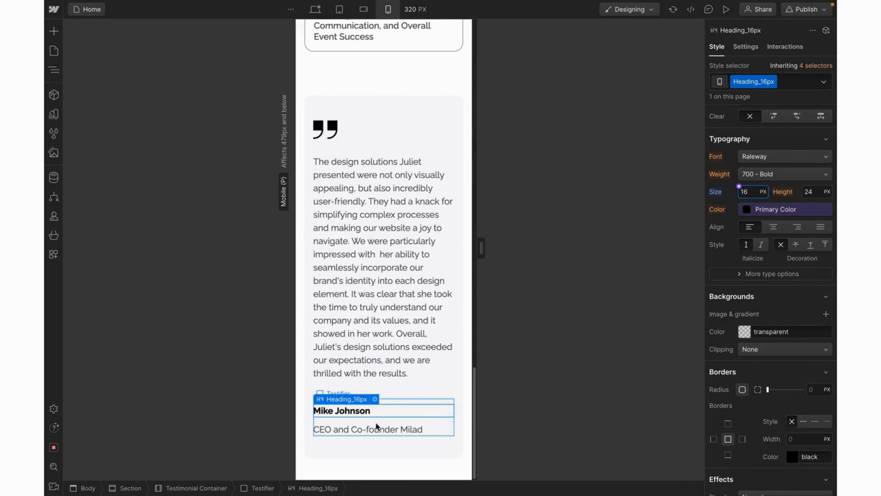
Step: Duplicate the Paragraph_16px class on the testifier's job title and name the copy Paragraph_14px
left_click(377, 431)
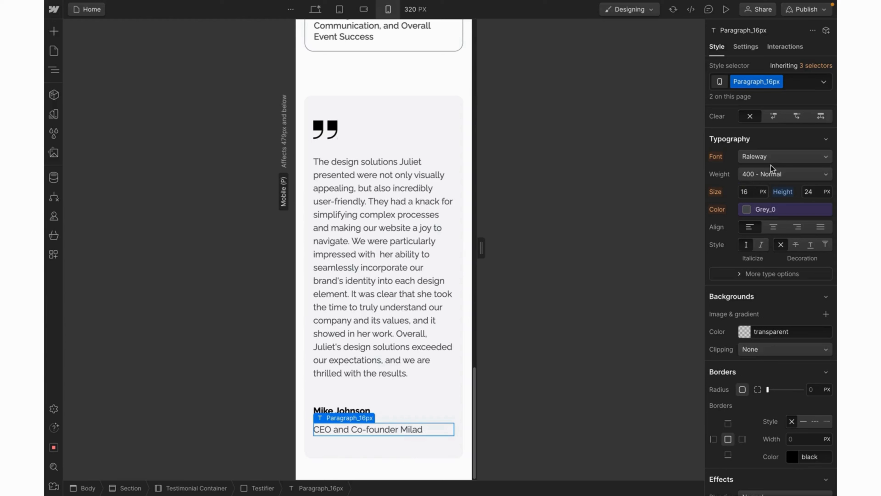
left_click(779, 88)
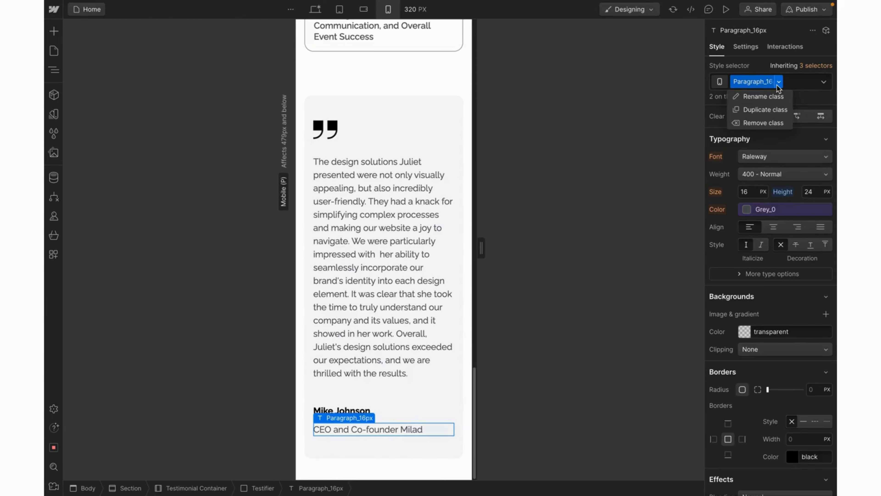
left_click(768, 104)
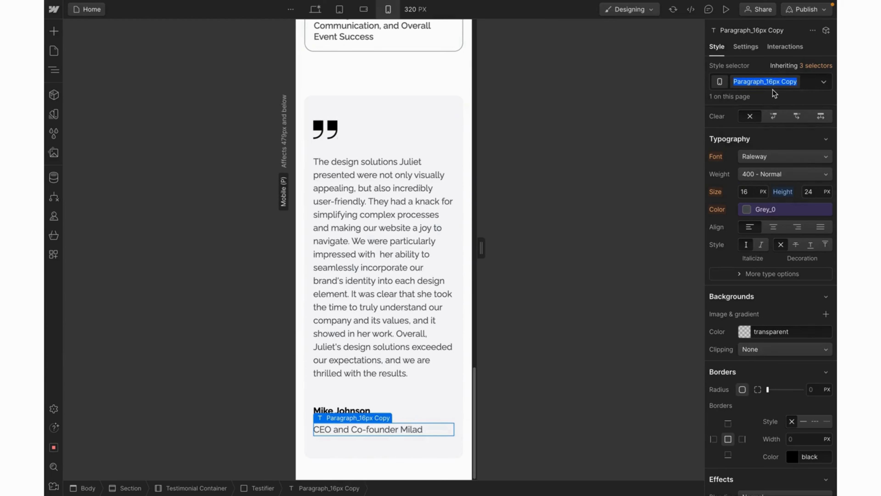
type("Para")
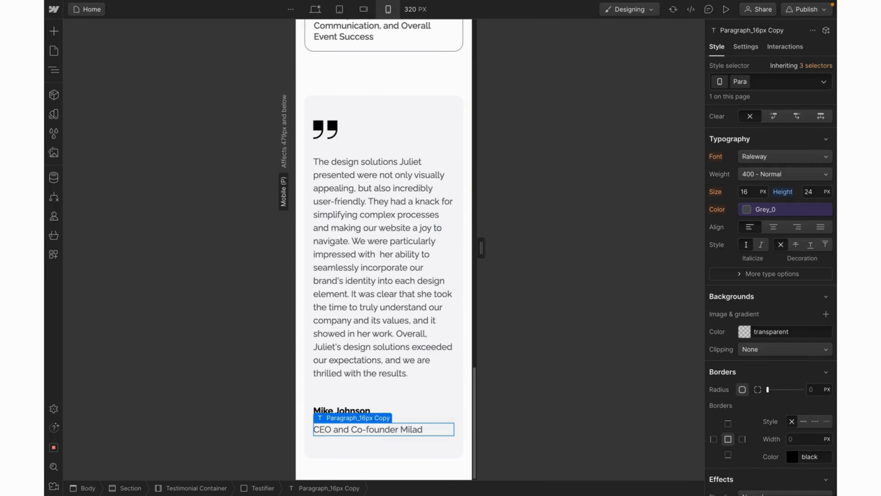
type("graph_")
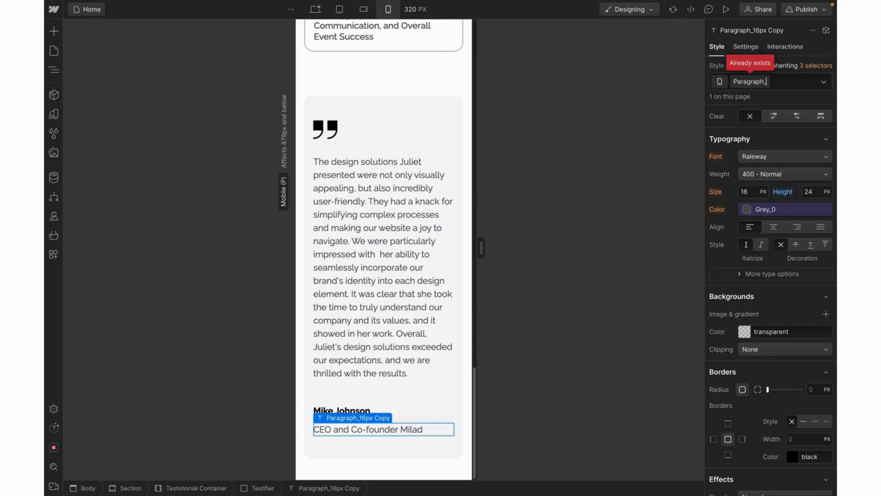
type("14px")
key("Return")
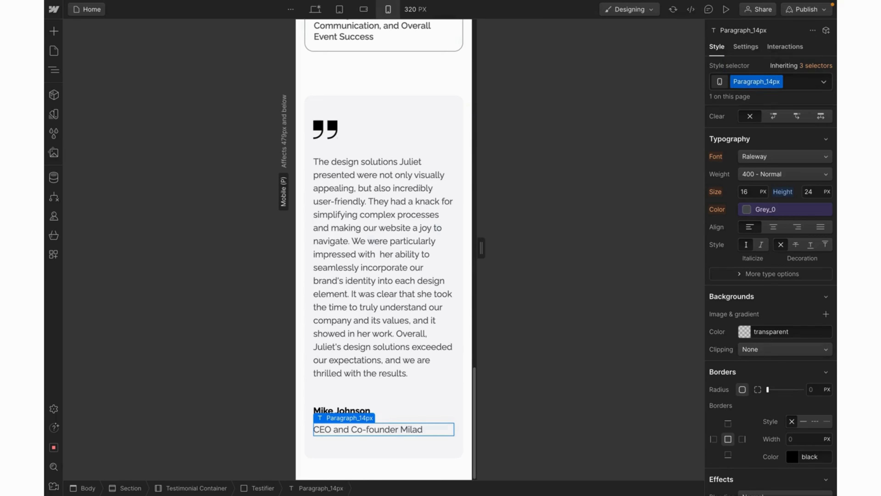
Step: Set the job title text's font size to 14 px
left_click(753, 193)
type("14")
key("Return")
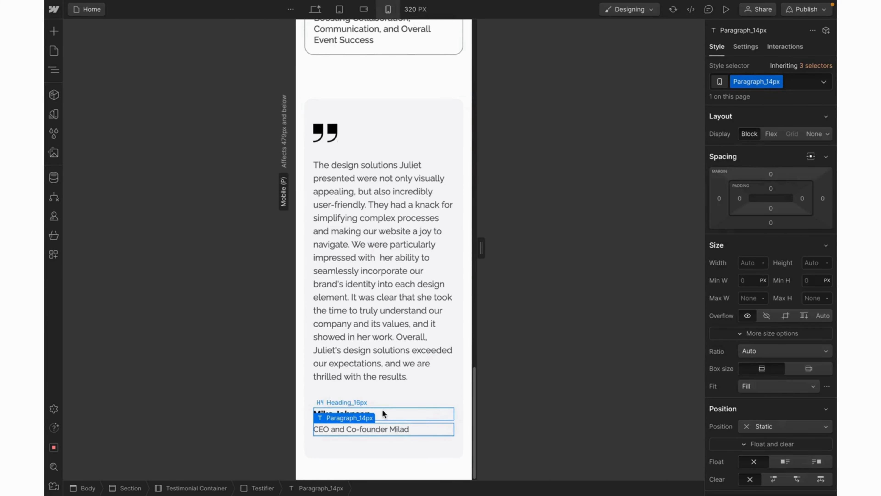
Step: Reduce the bottom margin of the testifier's name heading and set the testimonial paragraph's bottom margin to 0 px
left_click(382, 409)
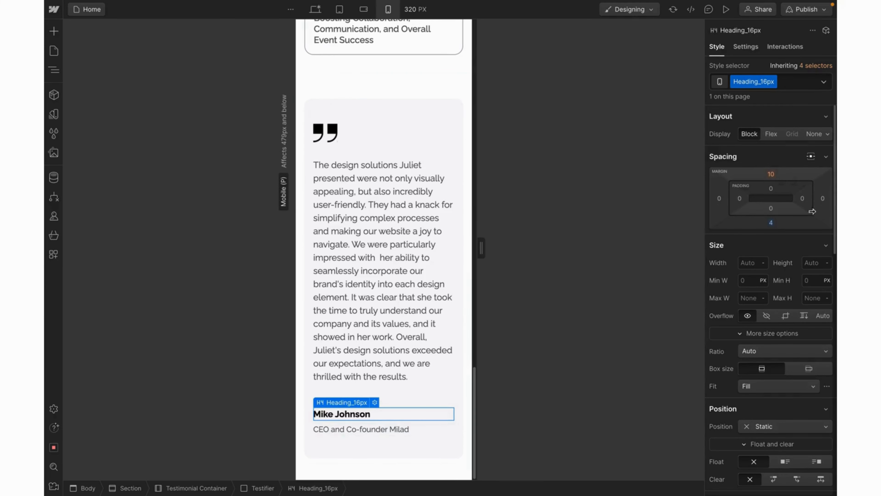
left_click(770, 224)
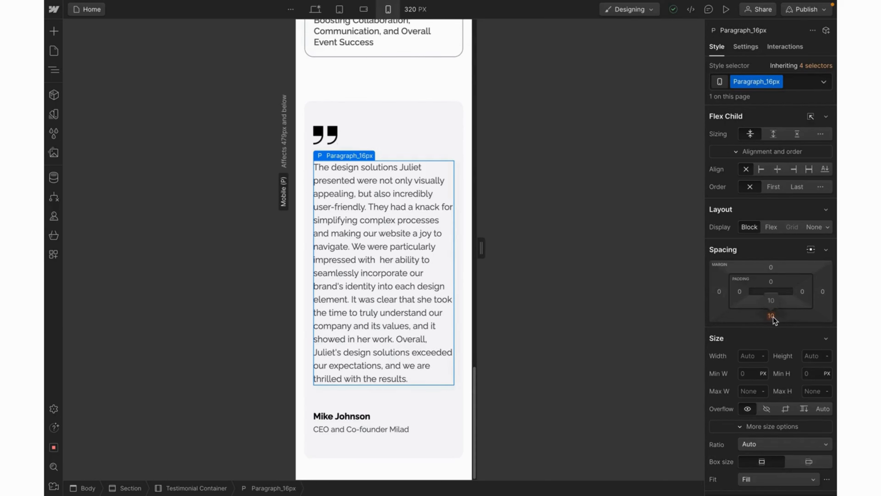
left_click(771, 316)
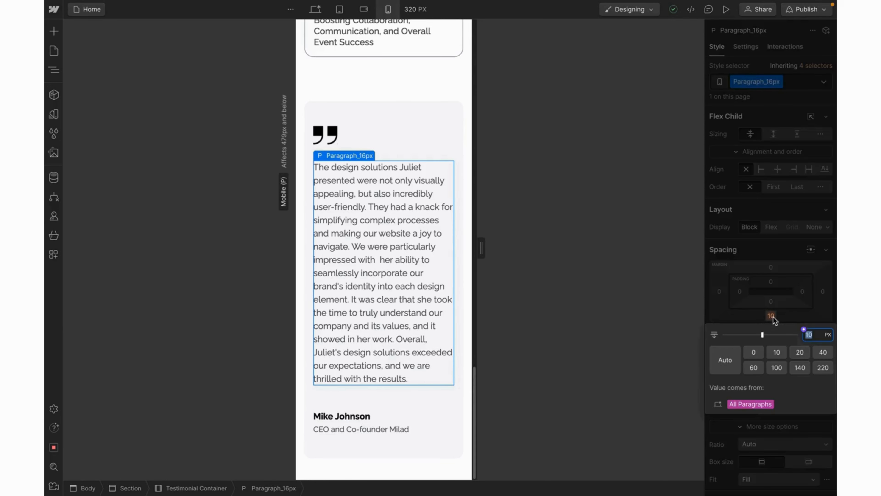
type("0")
key("Return")
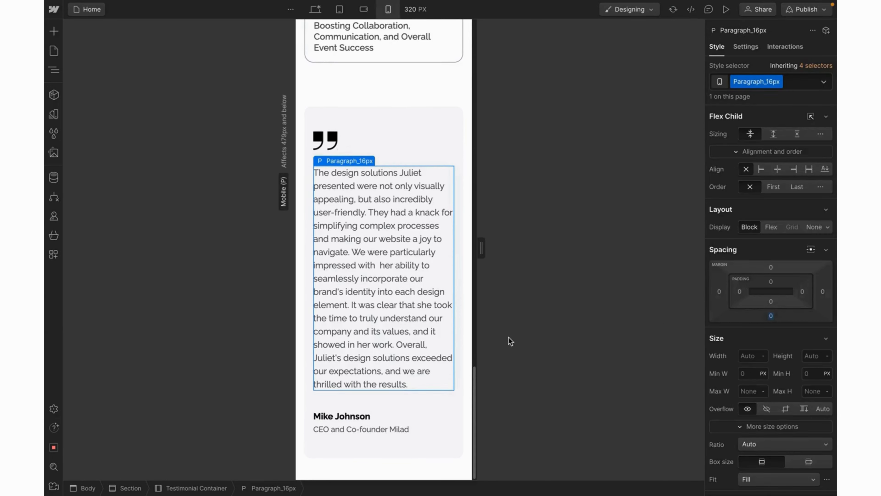
Step: Set the quotation mark image's width to 32 in its image settings
left_click(329, 138)
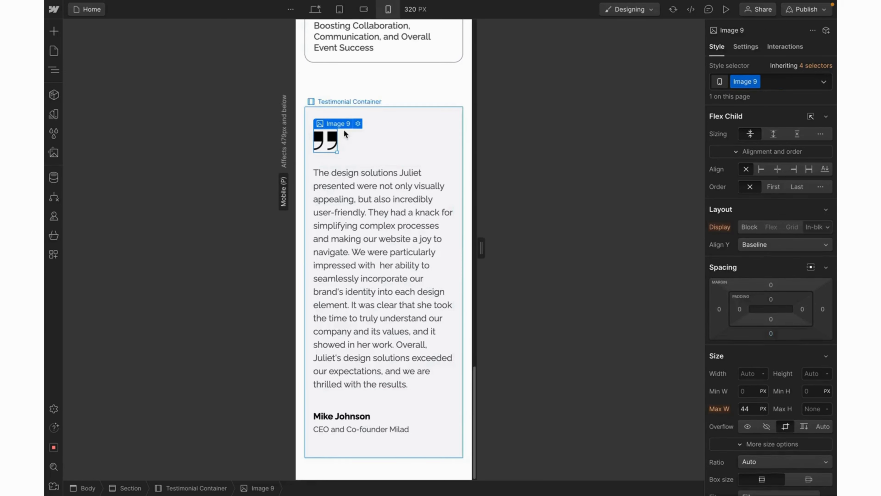
left_click(358, 123)
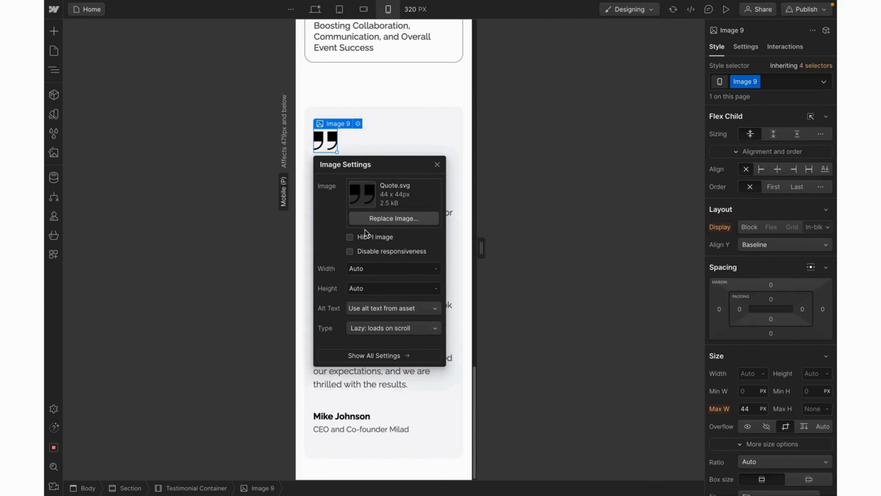
left_click(370, 269)
type("3")
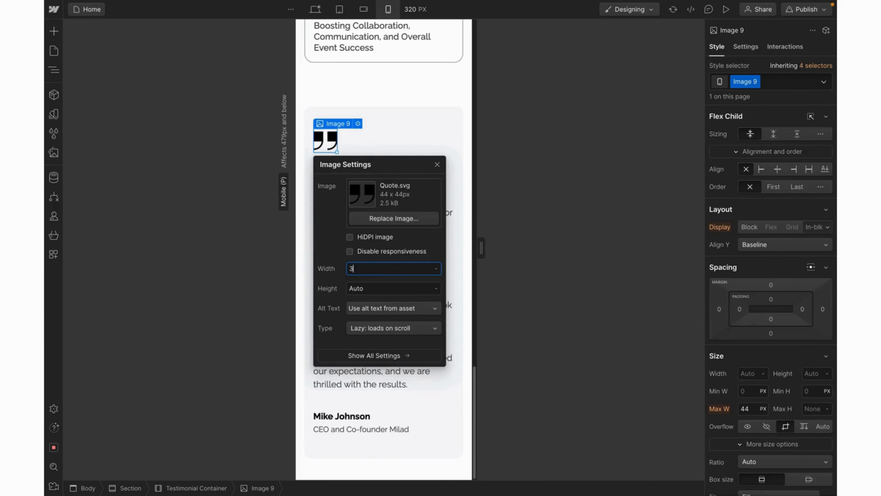
type("2")
left_click(340, 71)
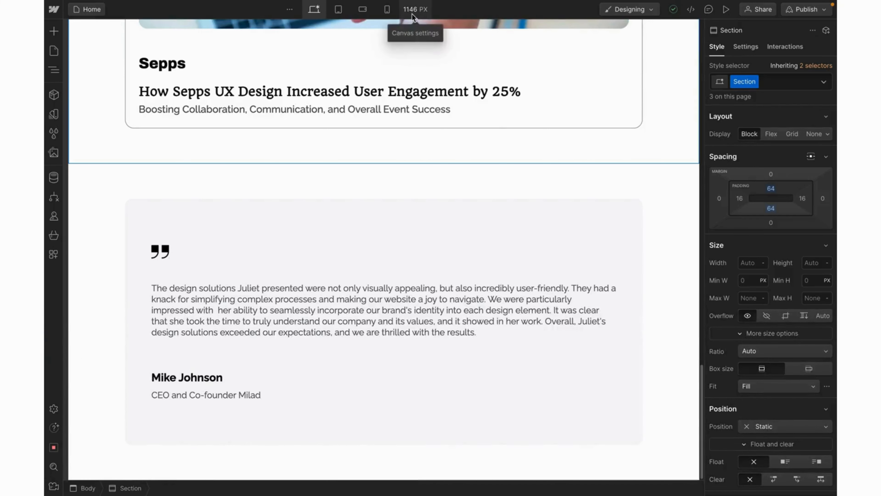
Step: Set the desktop canvas width to 1440 px and select the page's Body element
left_click(412, 14)
type("1440")
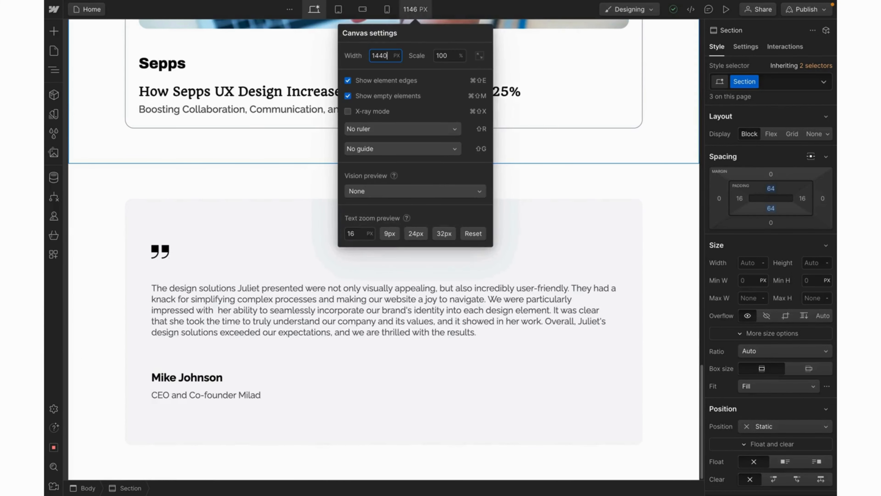
key("Return")
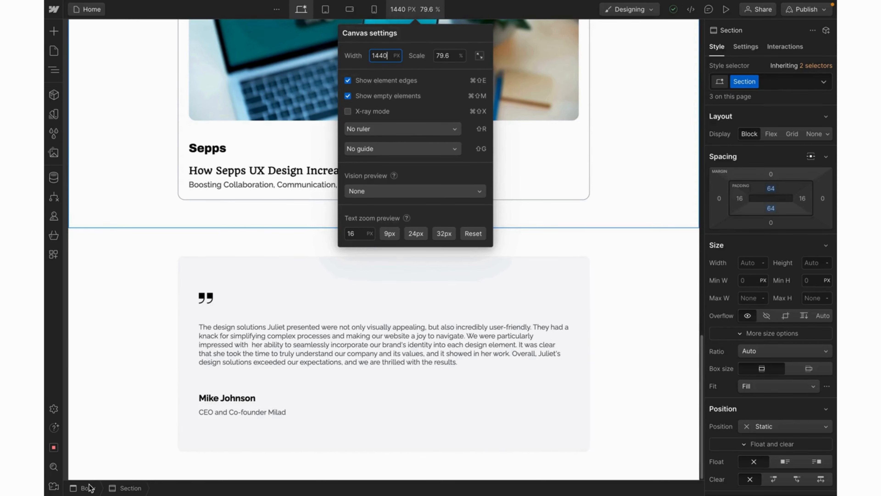
left_click(83, 489)
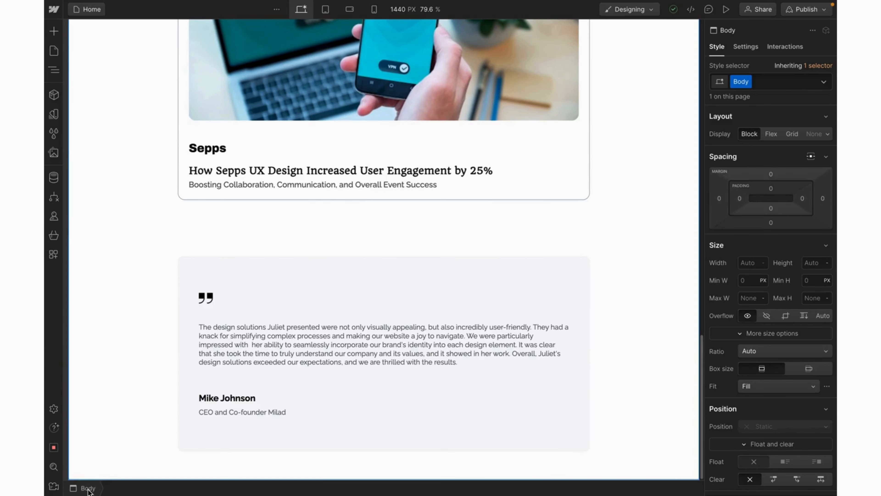
Step: Add a Section element to the page body and assign it the existing Section class
key("ctrl+k")
type("secti")
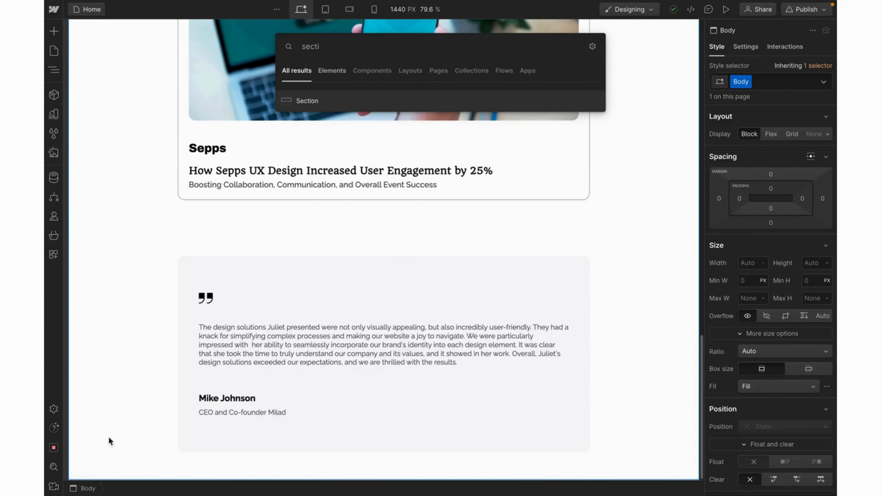
left_click(307, 100)
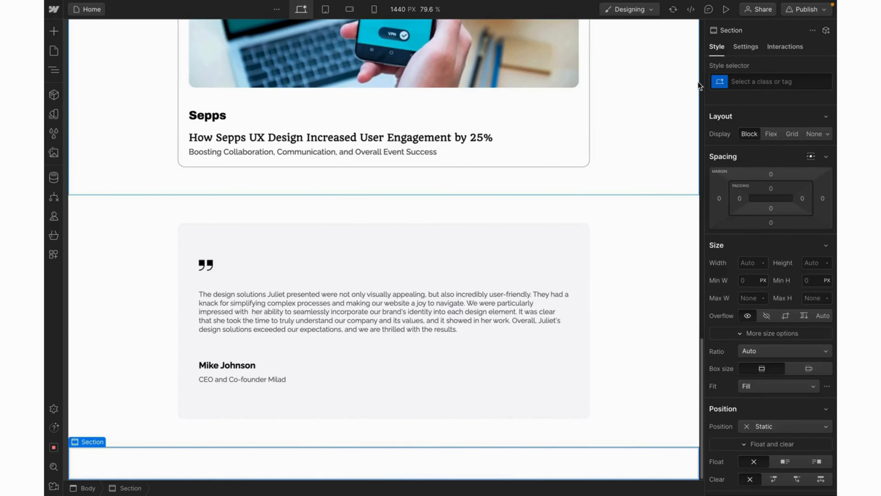
left_click(735, 81)
type("se")
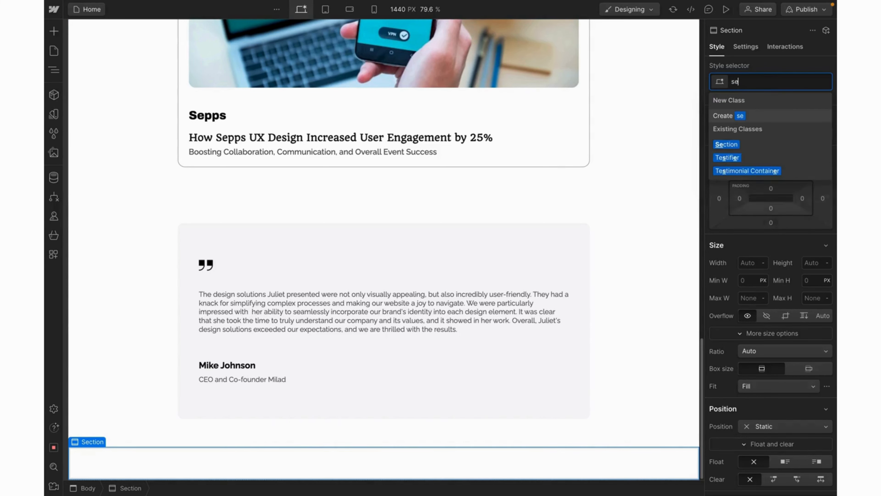
type("c")
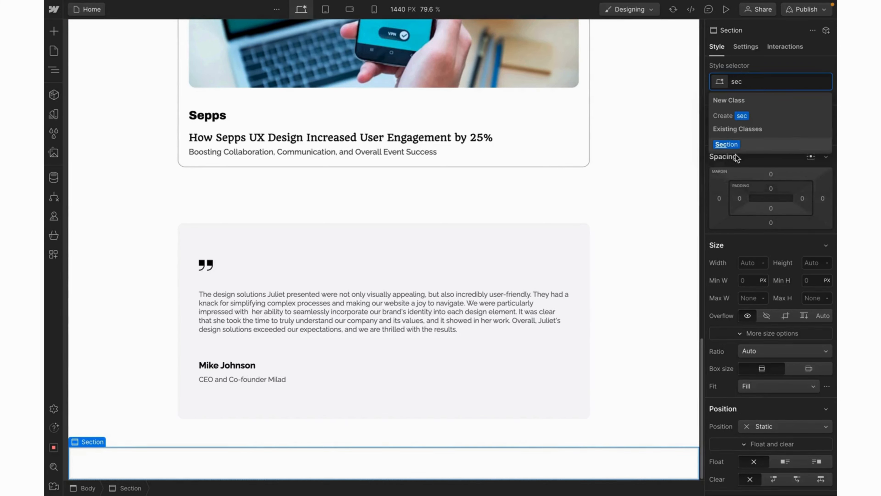
left_click(737, 145)
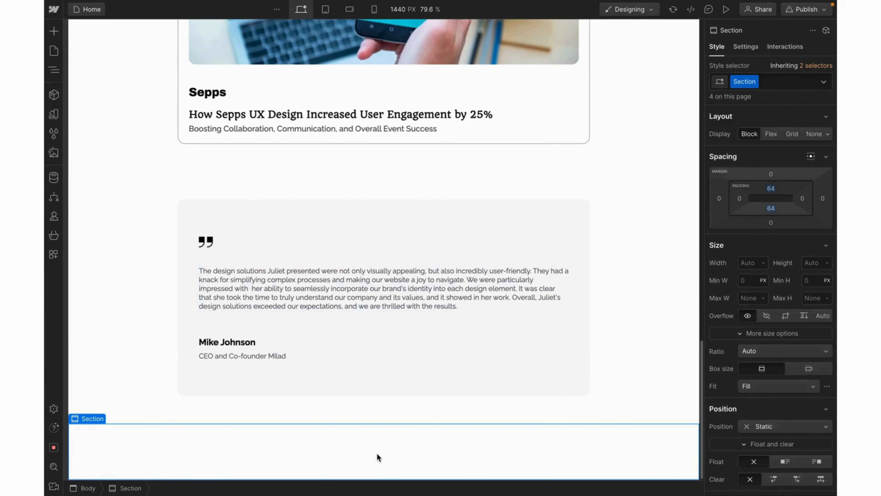
Step: Insert a Container into the new section and give it the class "Skills Container"
key("ctrl+k")
type("cont")
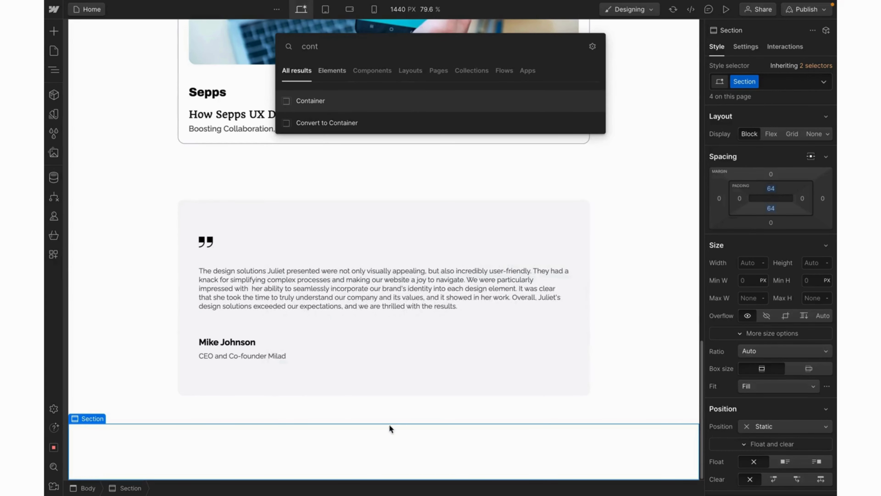
left_click(405, 102)
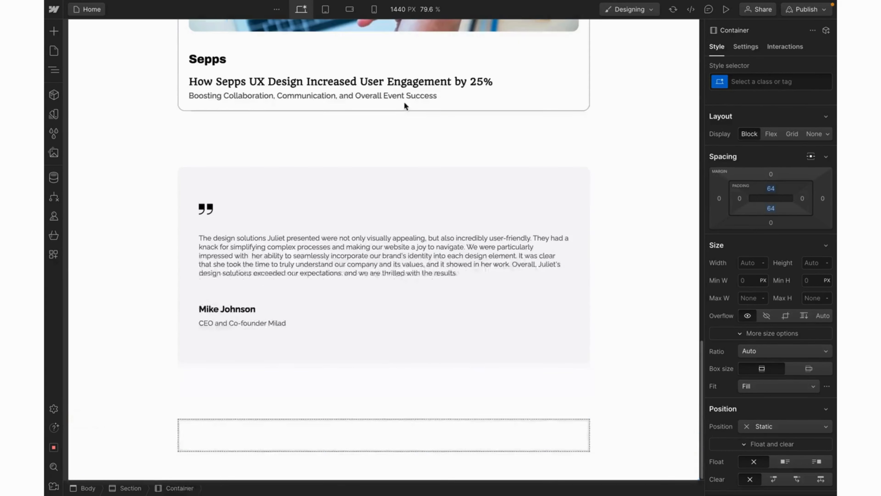
left_click(743, 81)
type("Skills")
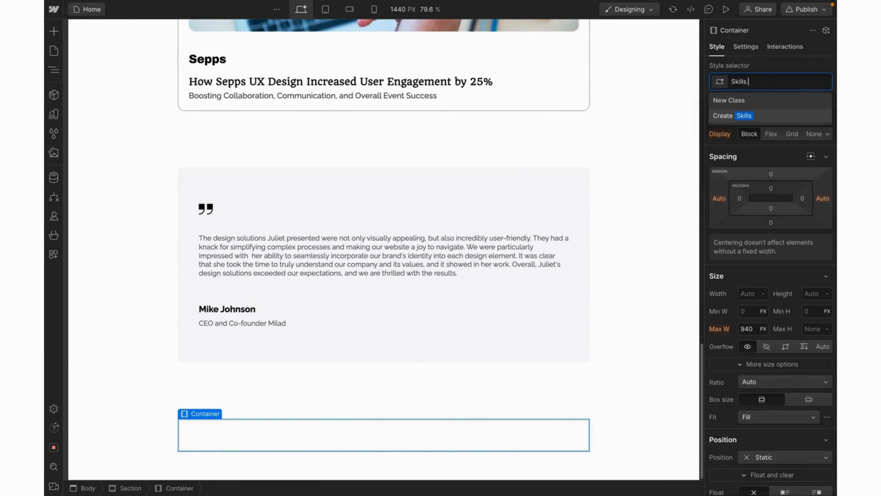
type(" Container")
key("Return")
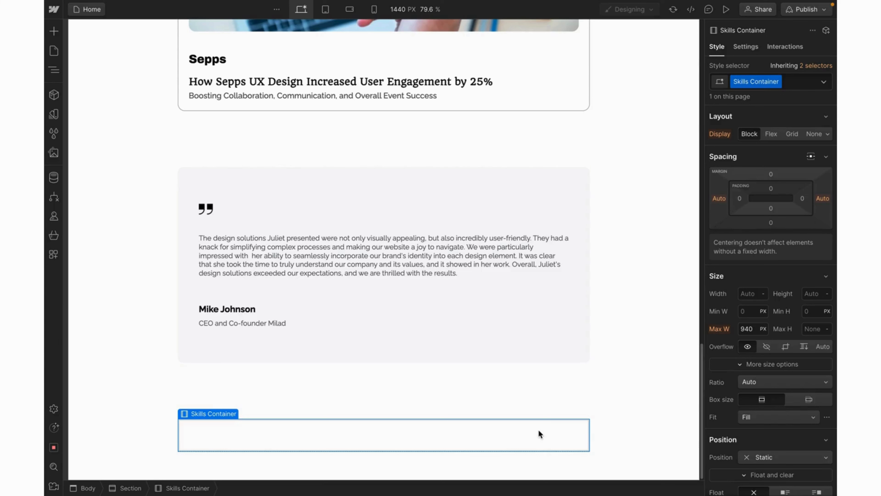
Step: Add a level 1 heading inside the Skills Container and apply the existing Heading_32px class to it
key("ctrl+k")
type("heading")
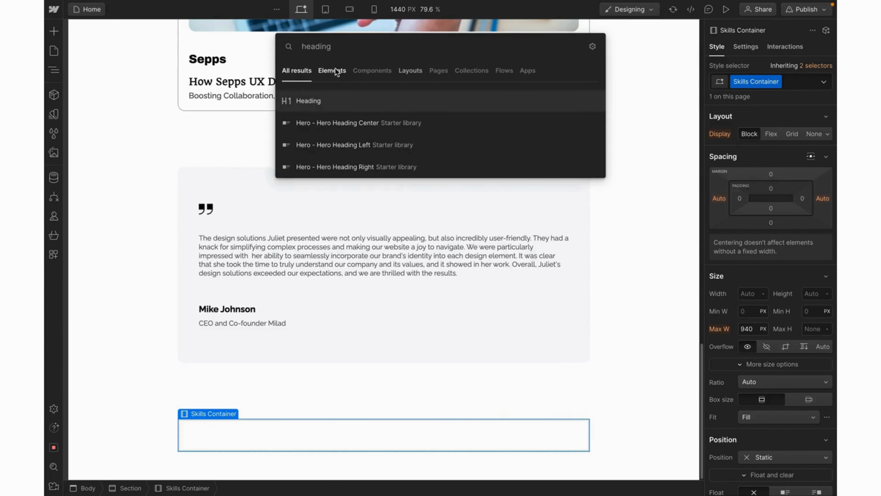
left_click(321, 101)
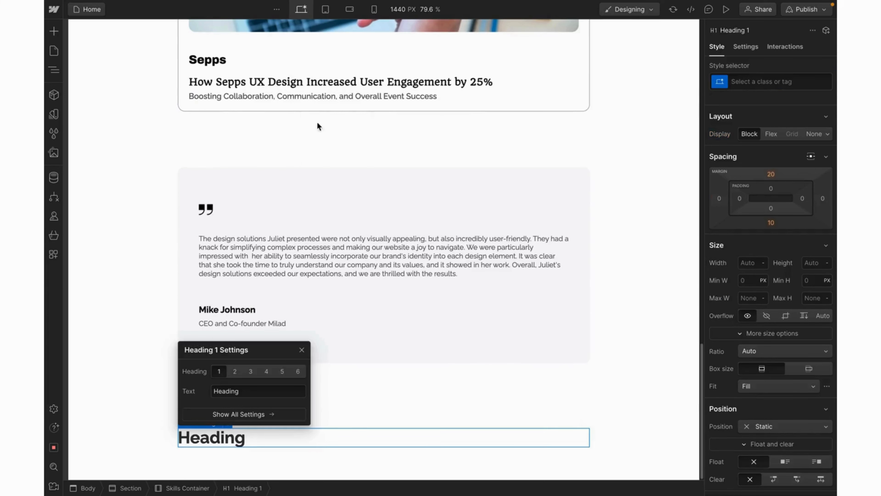
left_click(252, 438)
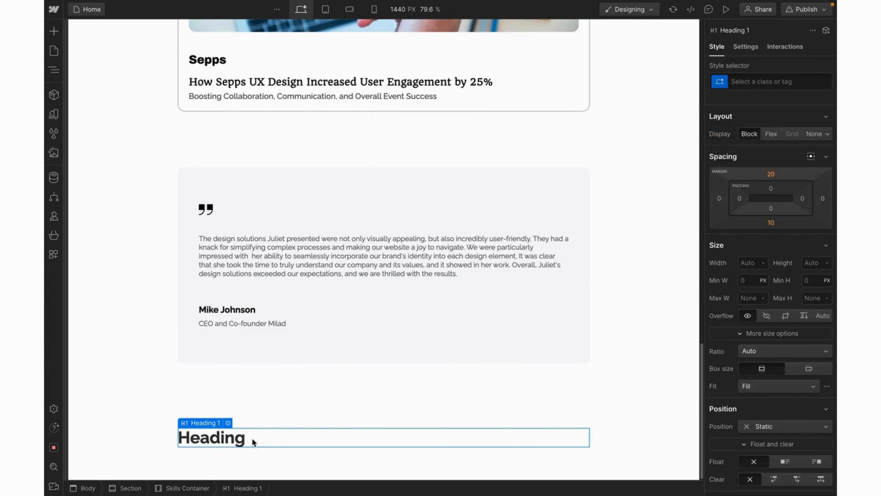
left_click(761, 81)
type("headi")
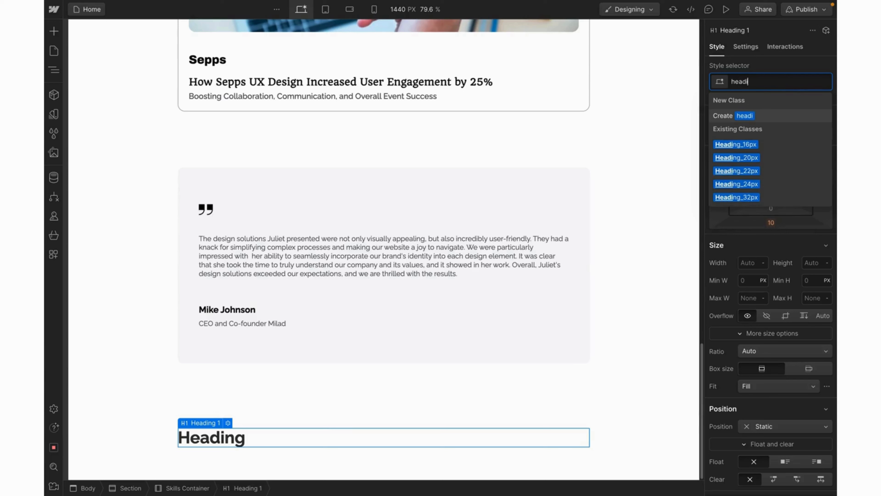
left_click(747, 197)
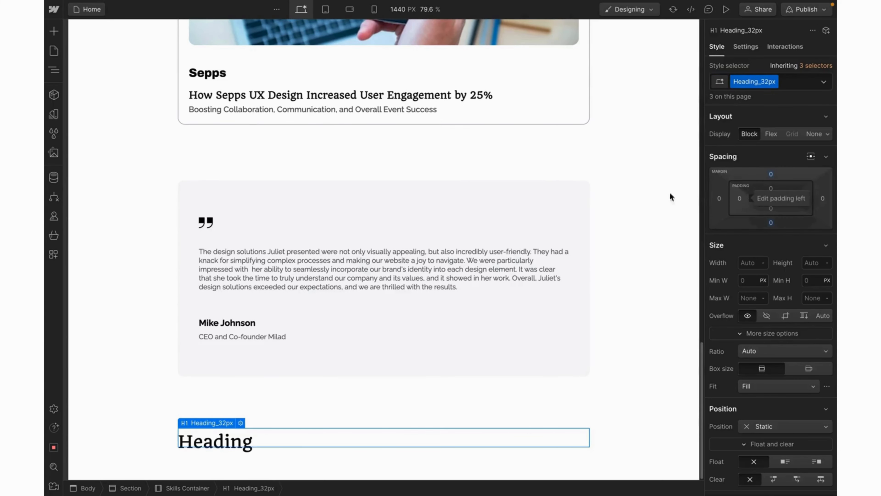
Step: Check how the Projects section is laid out and add a Div Block to the Skills Container below the heading
scroll(563, 212, "up", 12)
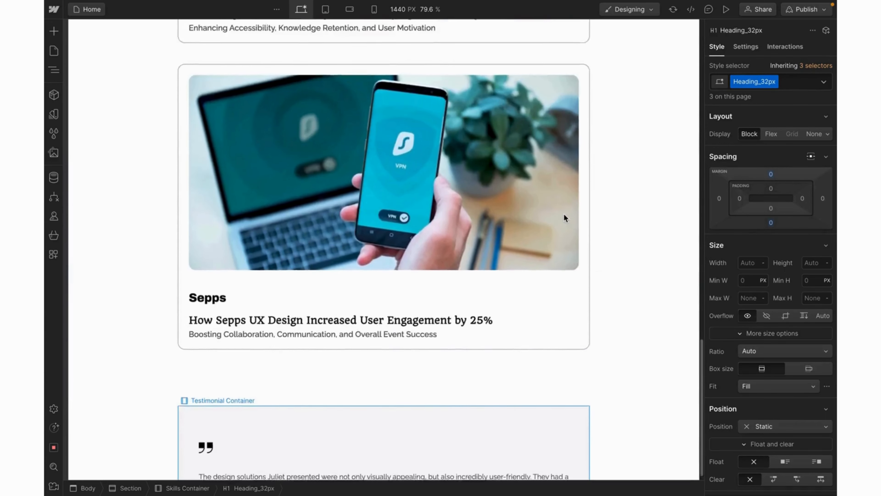
scroll(564, 217, "up", 10)
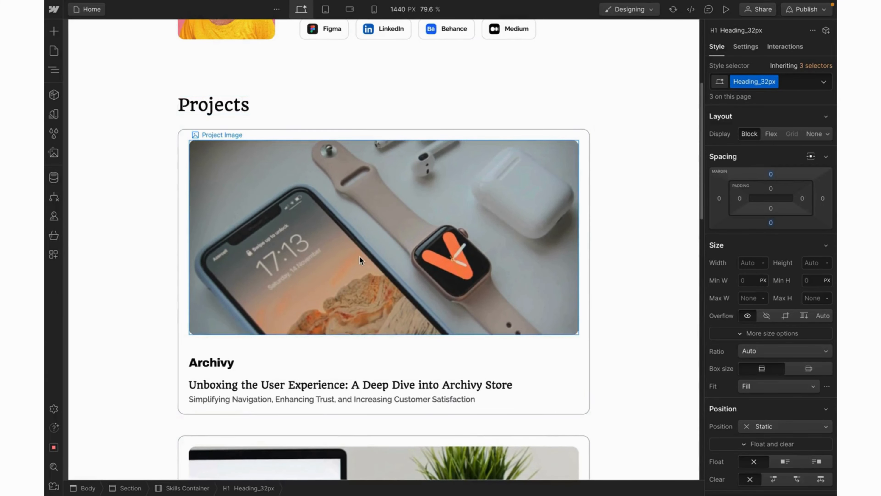
scroll(359, 257, "down", 4)
scroll(360, 256, "down", 20)
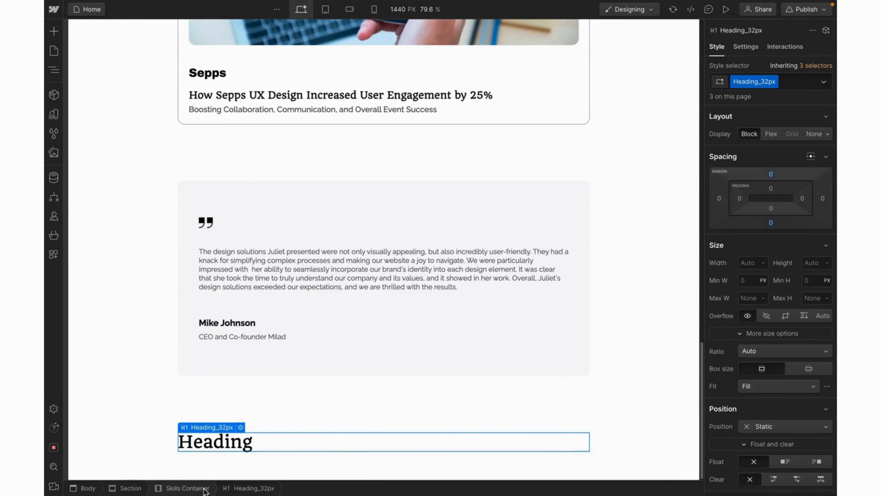
left_click(187, 488)
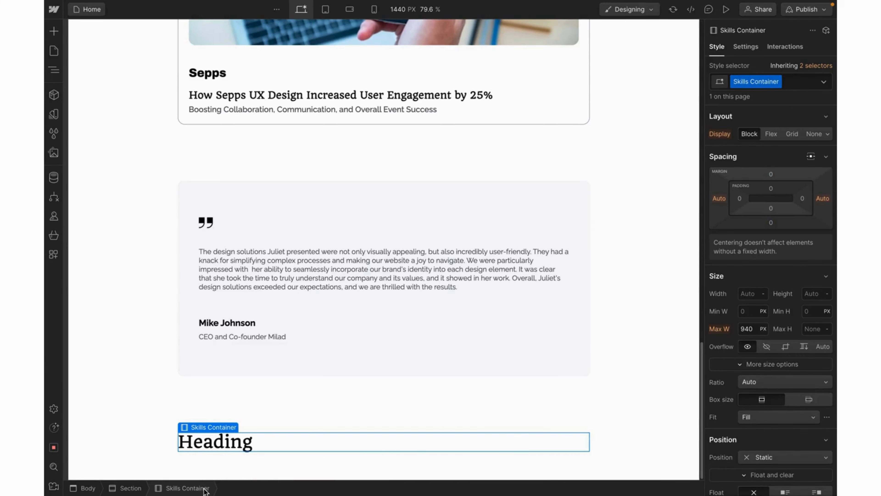
key("ctrl+e")
type("div")
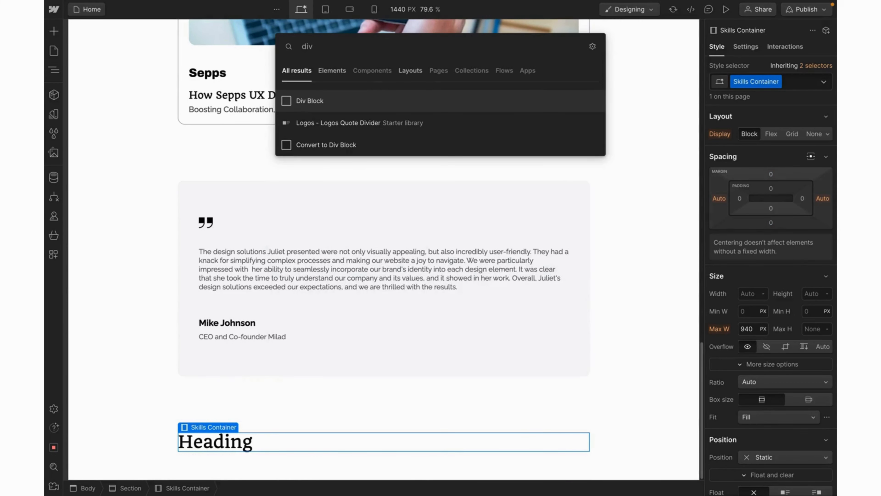
key("Return")
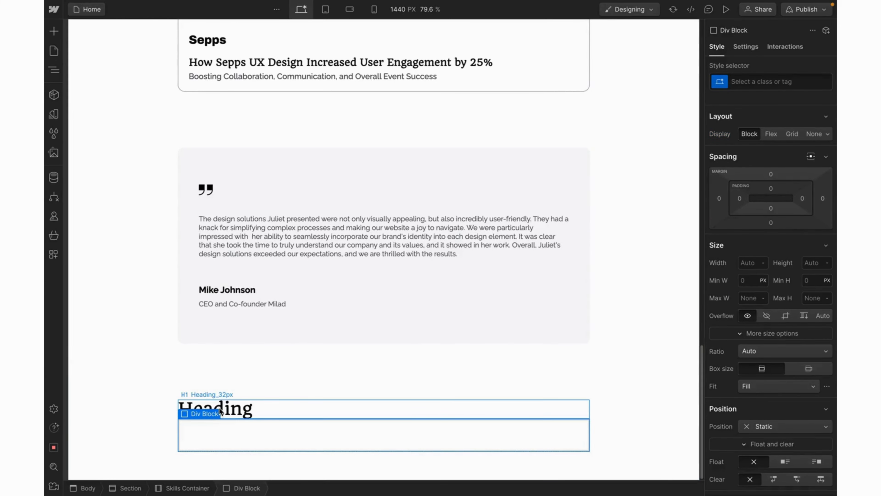
Step: Replace the new heading's text with "What I offer"
left_click(226, 410)
double_click(227, 410)
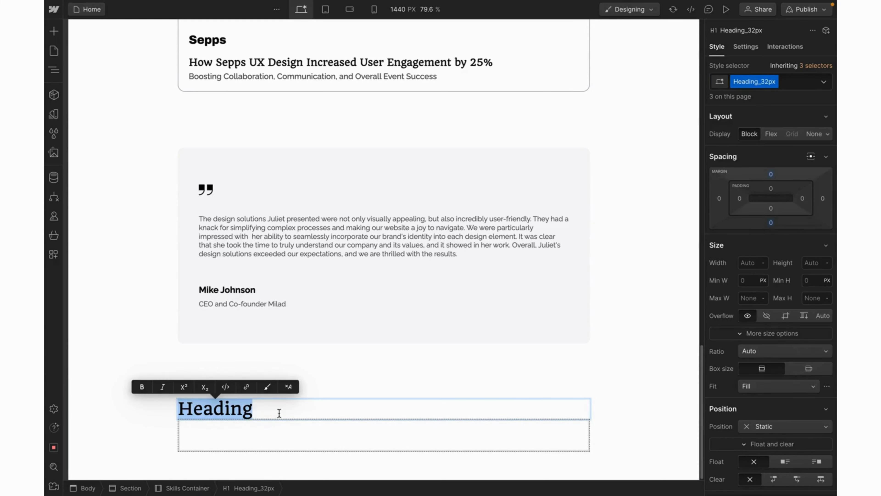
type("What ")
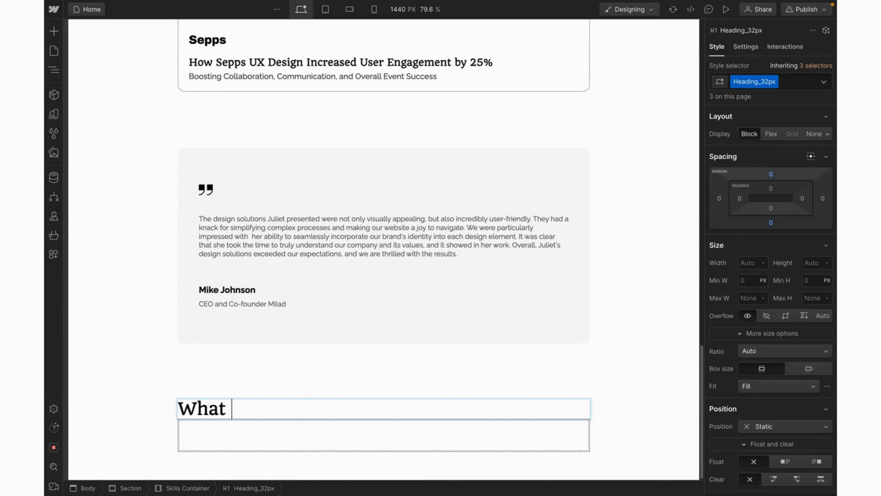
type("I offer")
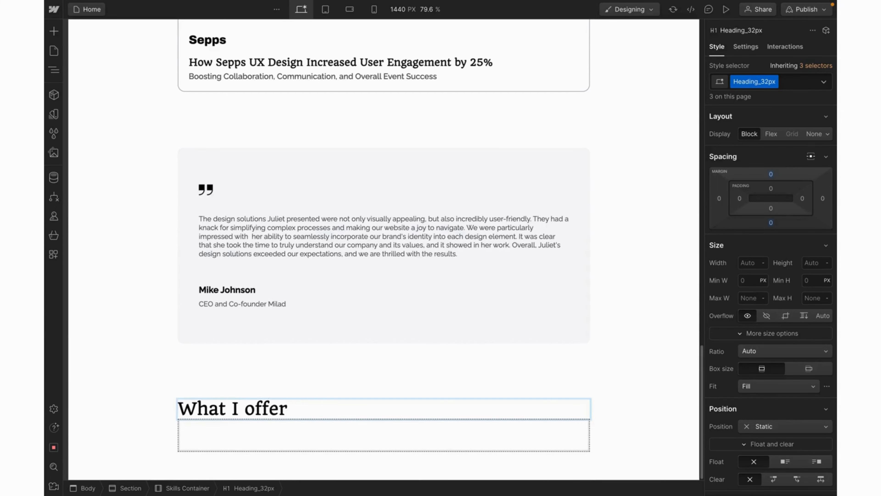
key("Escape")
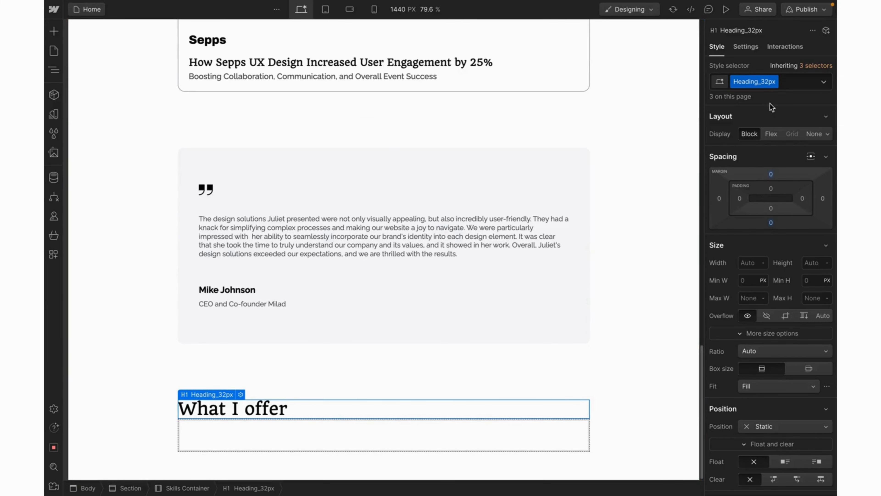
Step: Create a combo class named "Margin_32px" on the "What I offer" heading
left_click(784, 83)
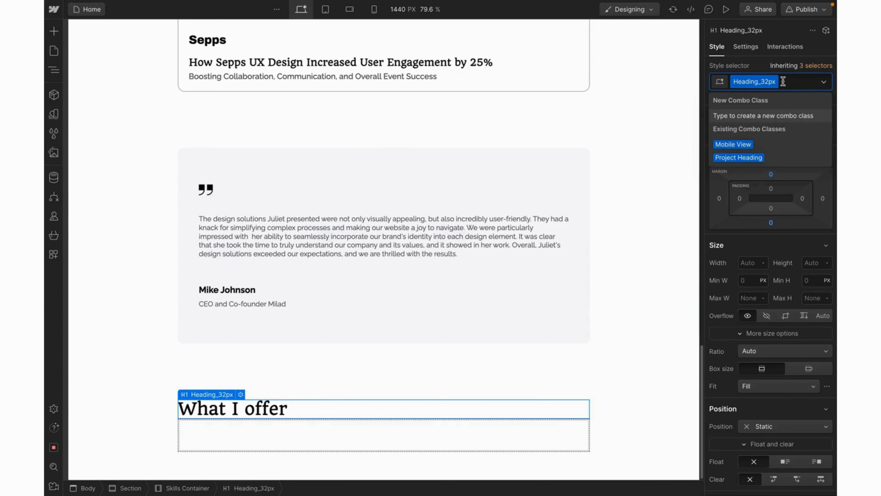
type("MArgi")
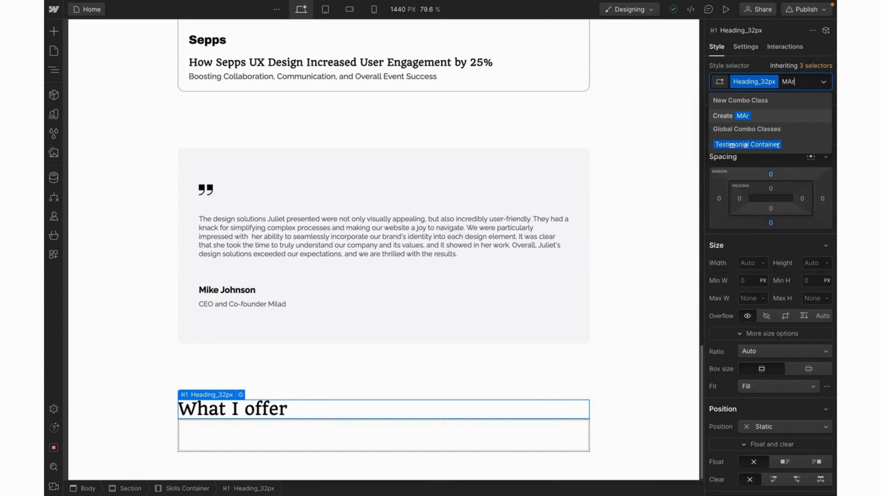
key("BackSpace")
key("BackSpace")
key("BackSpace")
key("BackSpace")
type("argin")
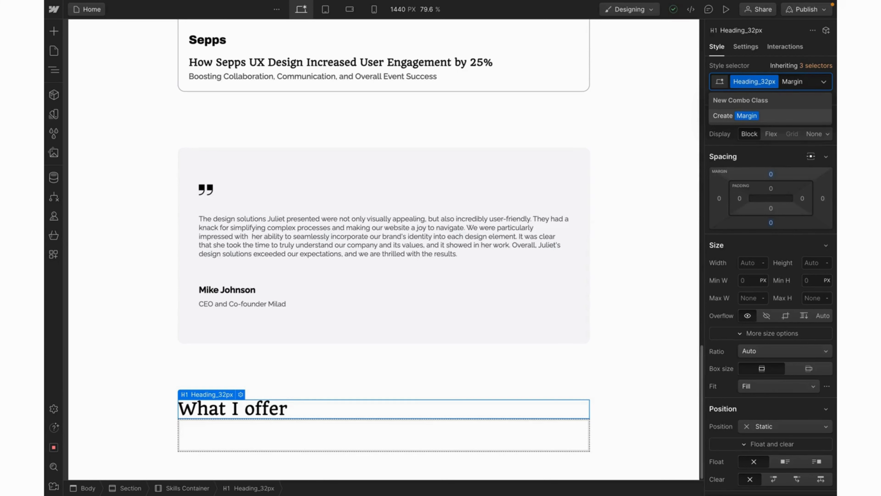
type("_32")
type("px")
key("Return")
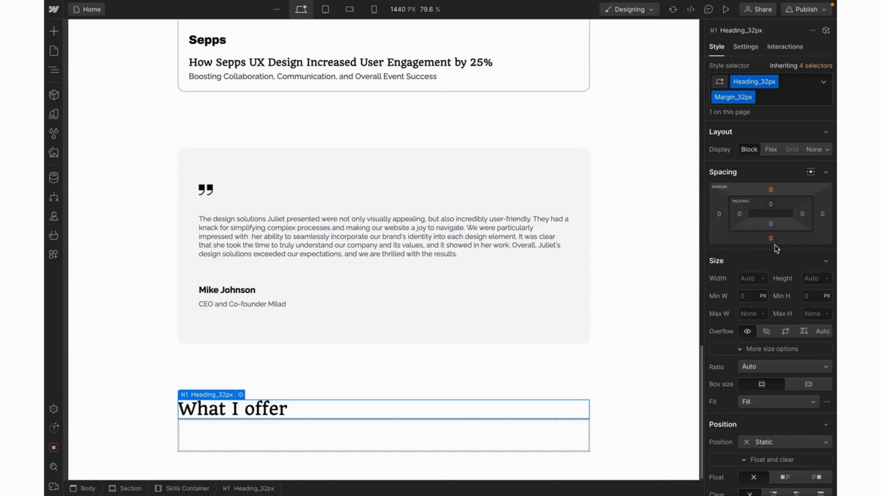
Step: Set the "What I offer" heading's bottom margin to 40 px
left_click(772, 238)
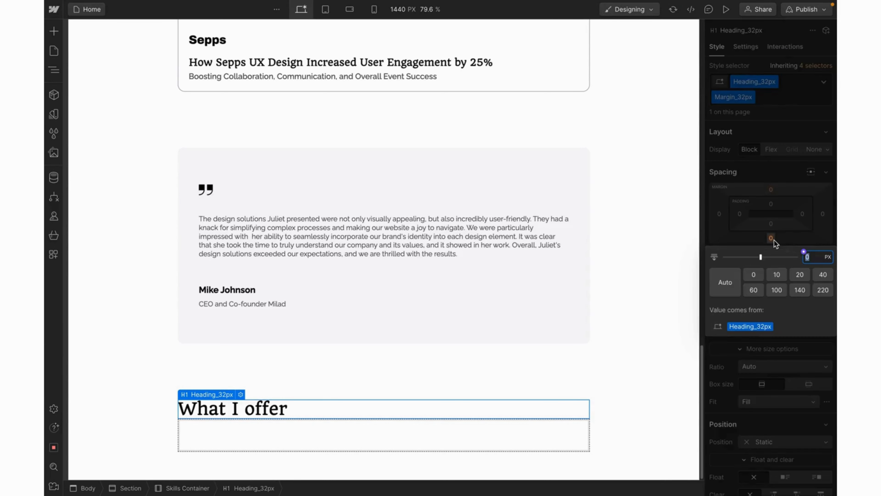
type("32")
key("Return")
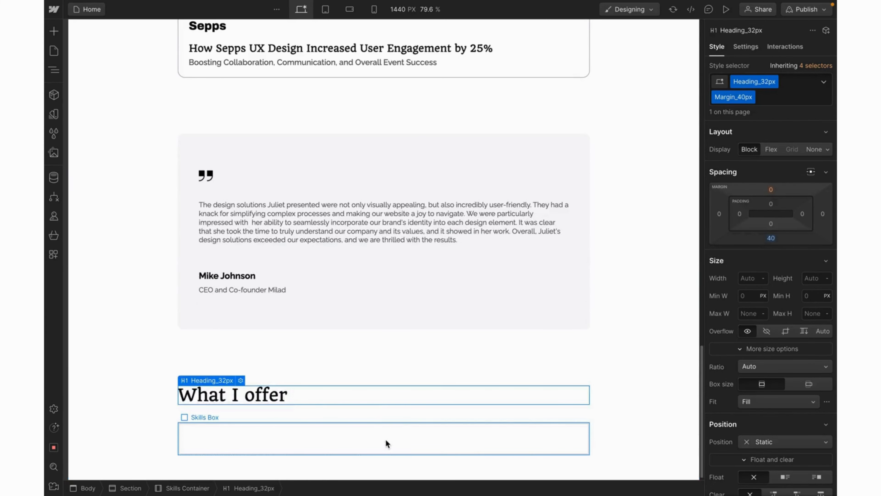
Step: Set the Skills Box below the heading to a grid layout with two columns and two rows
left_click(387, 443)
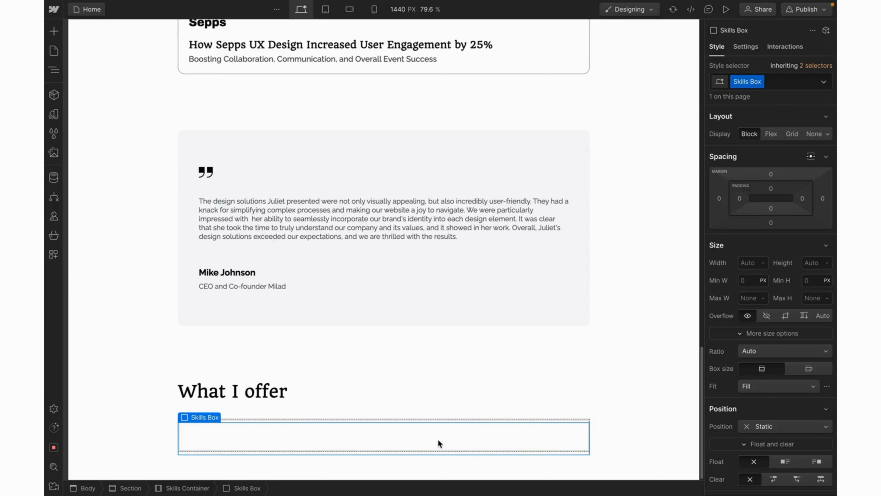
left_click(792, 134)
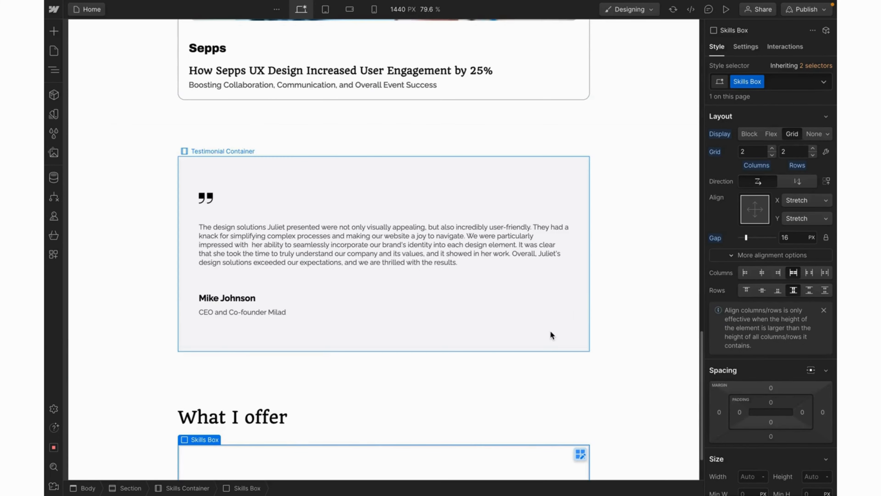
scroll(551, 335, "down", 2)
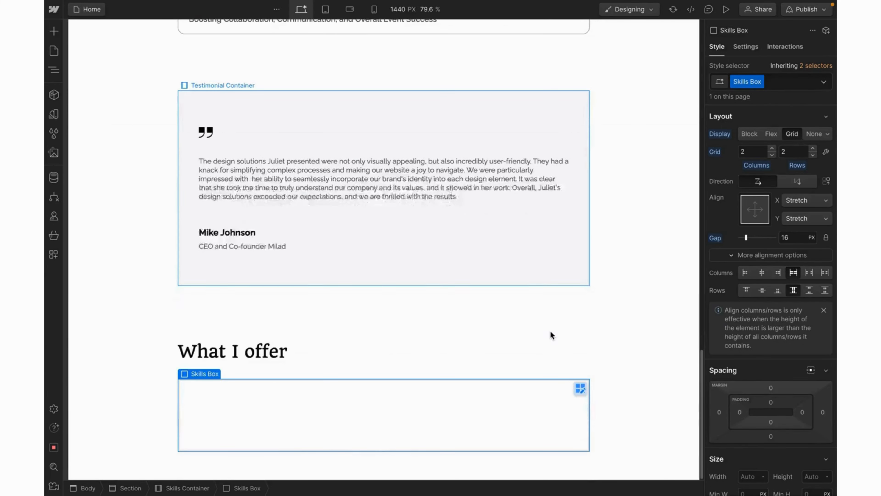
left_click(579, 387)
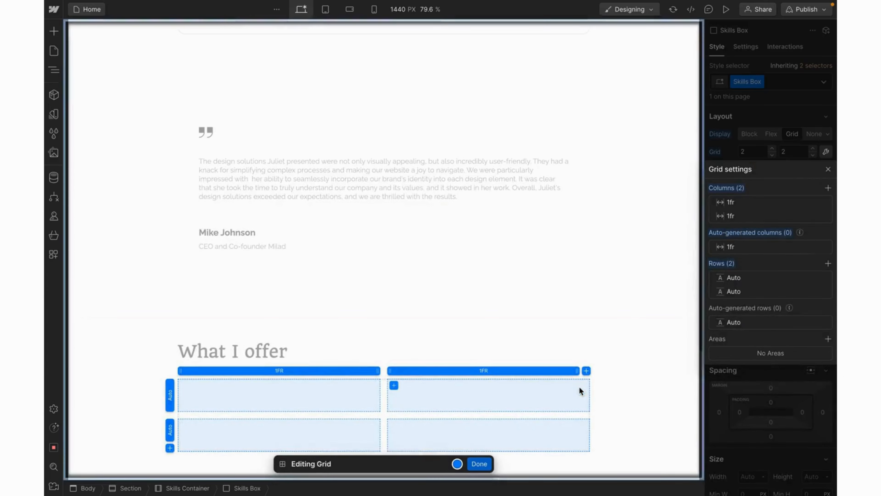
left_click(479, 461)
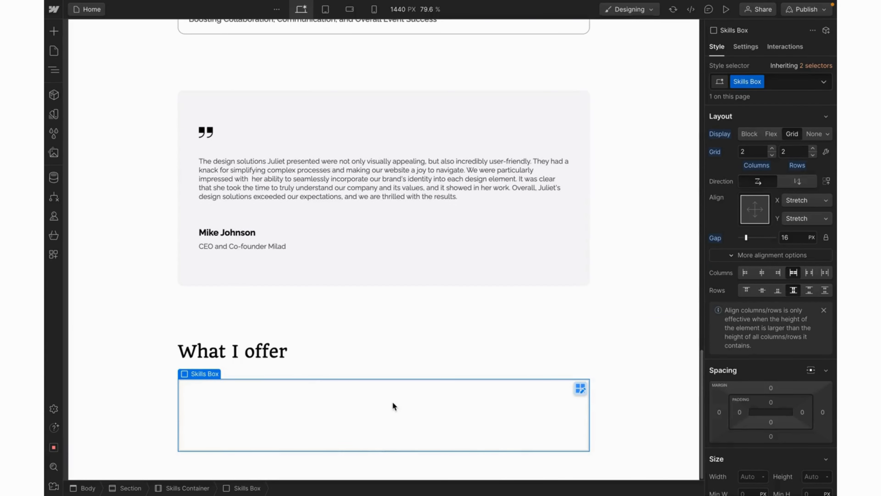
Step: Add a Div Block inside the Skills Box grid and give it a new class named "Skills"
key("ctrl+k")
type("div")
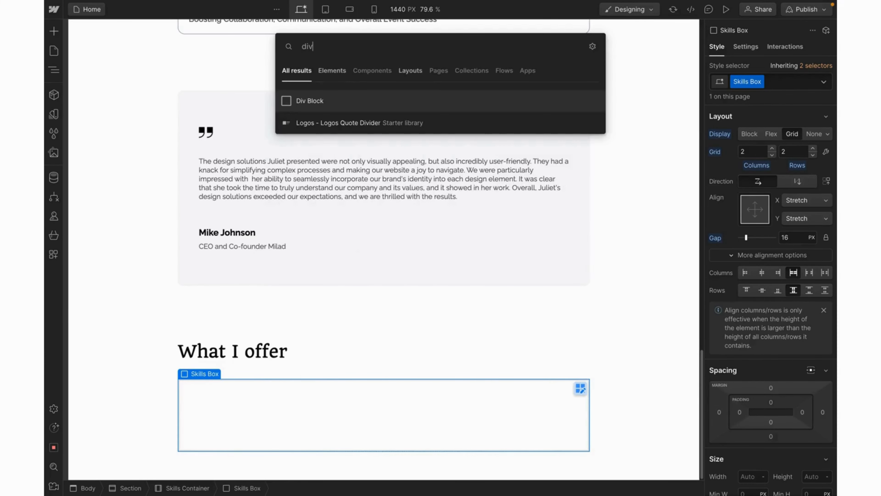
key("Return")
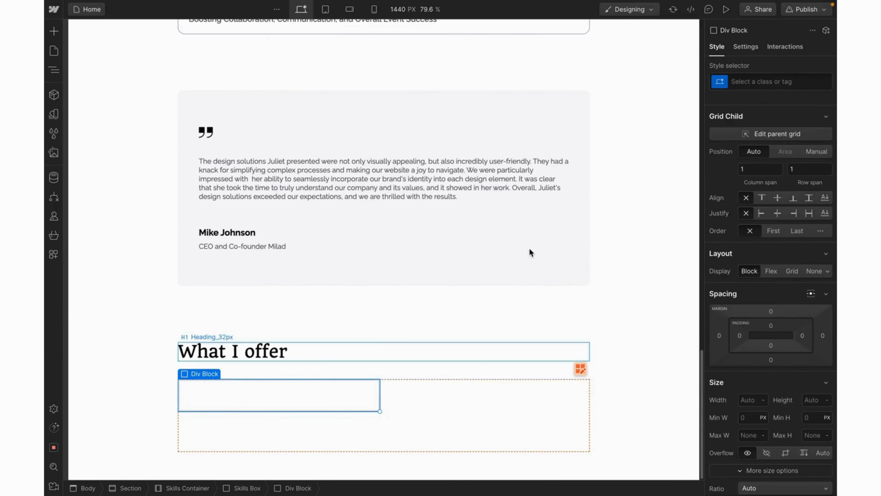
left_click(753, 85)
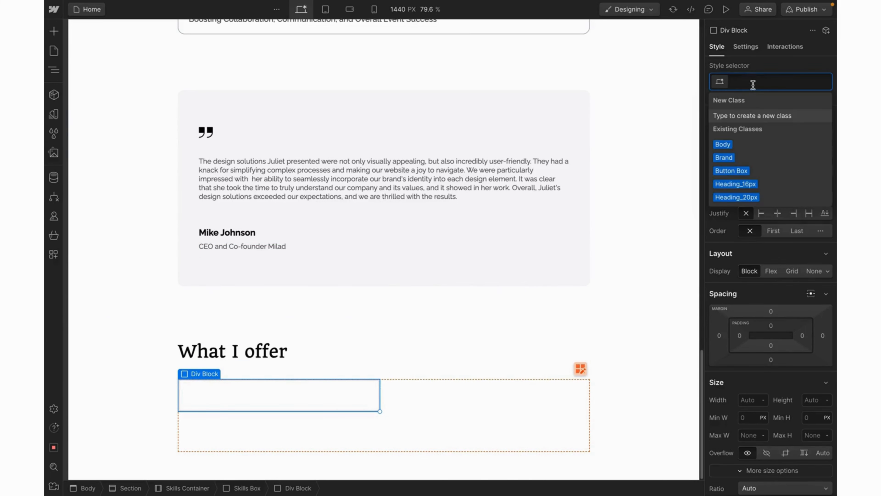
type("Skills")
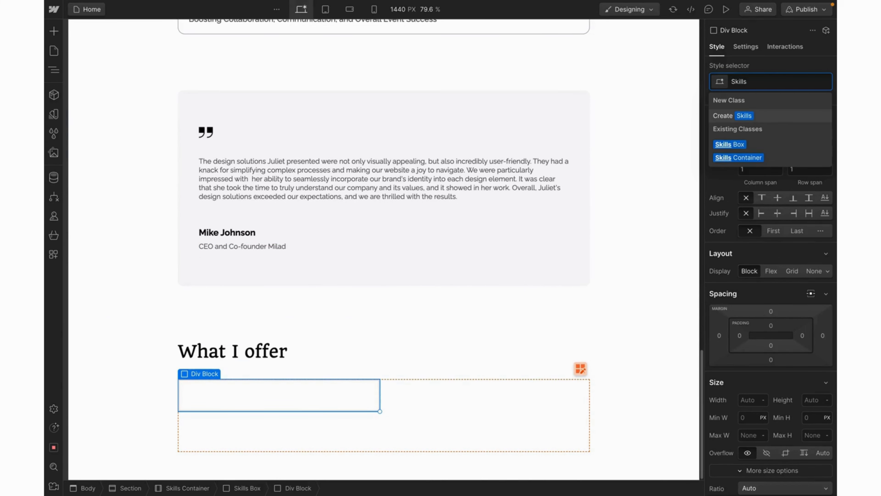
key("Return")
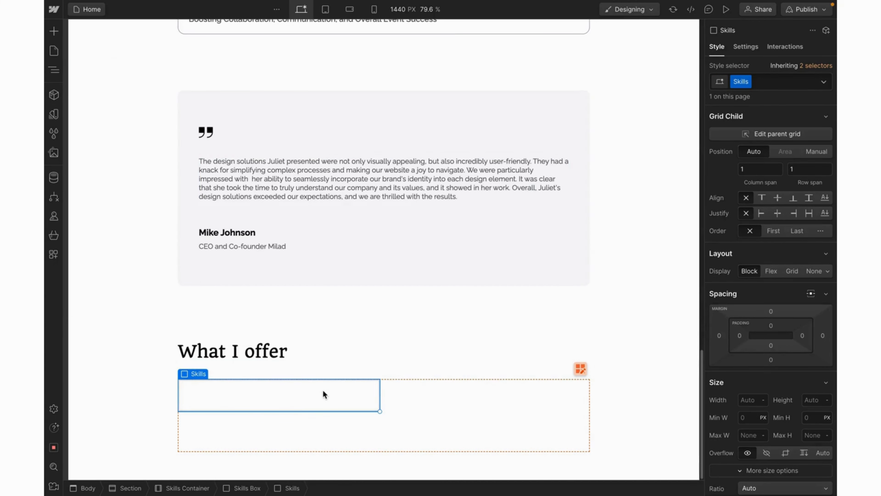
Step: Add a heading inside the Skills div and set it to heading level 3
key("ctrl+e")
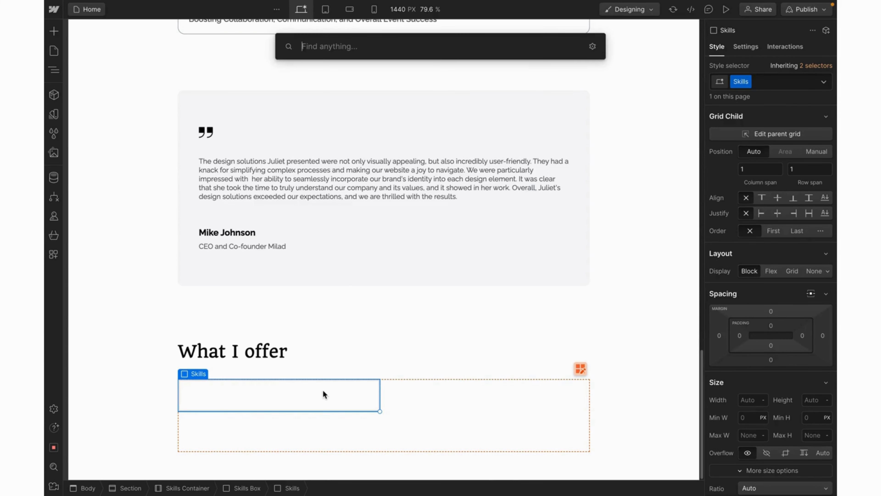
type("headi")
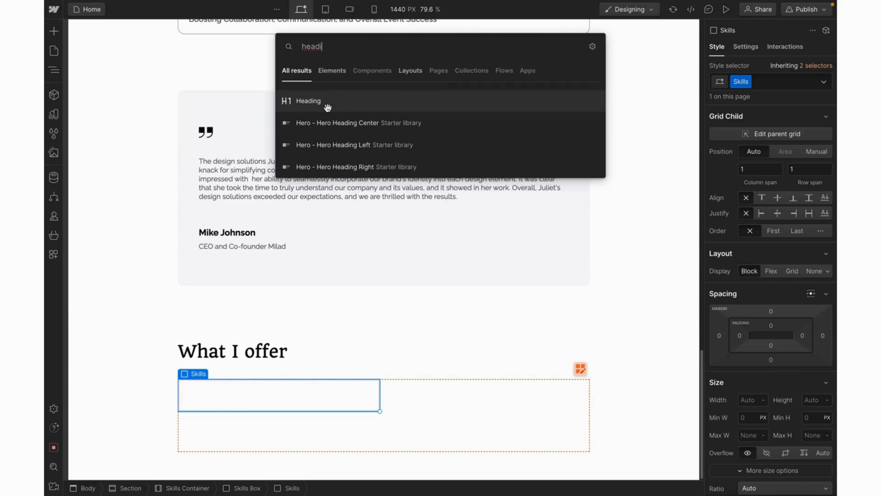
left_click(327, 107)
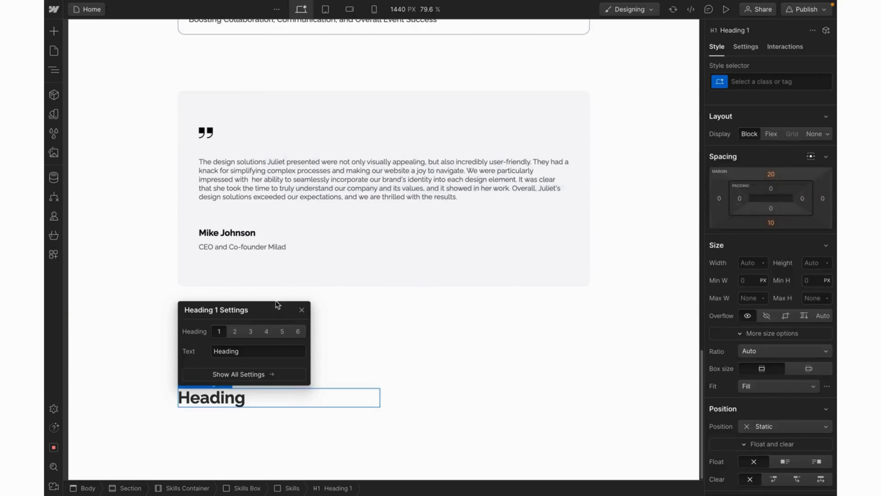
left_click(250, 331)
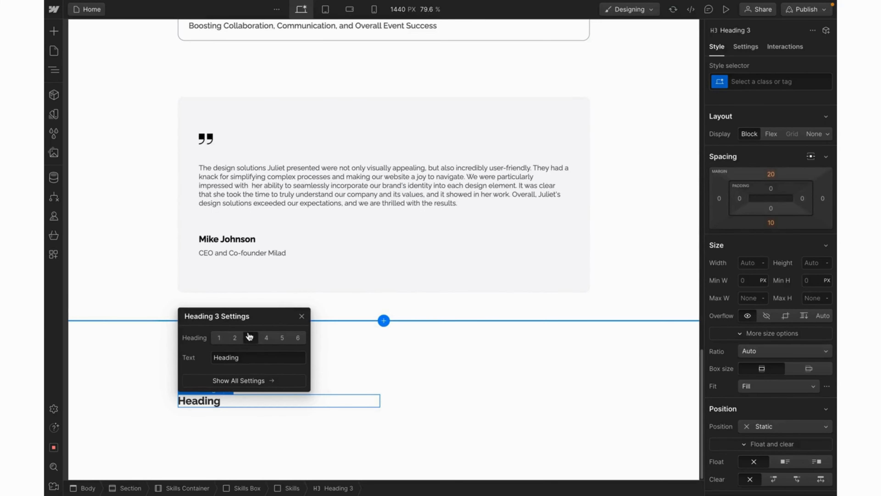
Step: Replace the new heading's text with "🧐 User Research", copied from the first skill card in the Figma design
double_click(206, 401)
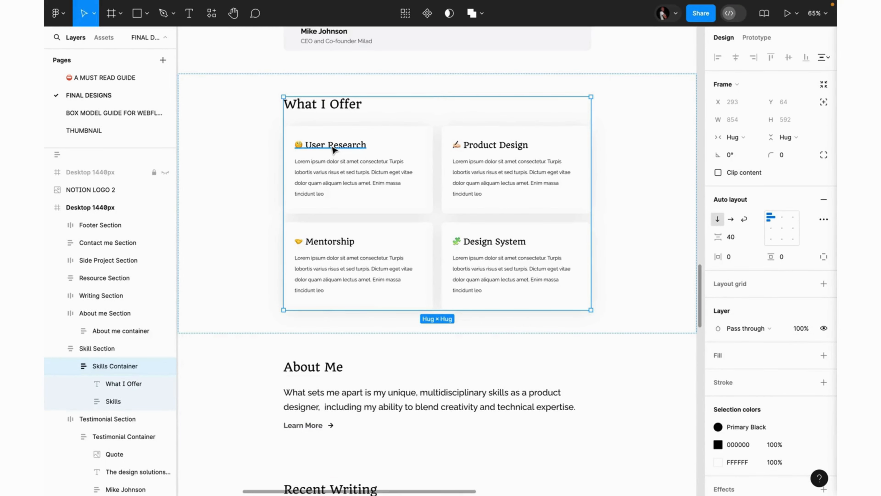
double_click(332, 146)
key("ctrl+c")
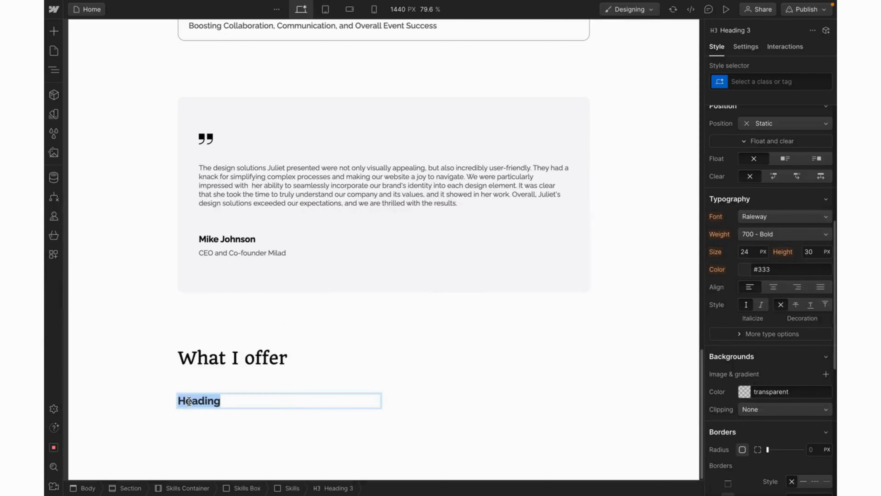
double_click(189, 401)
key("ctrl+v")
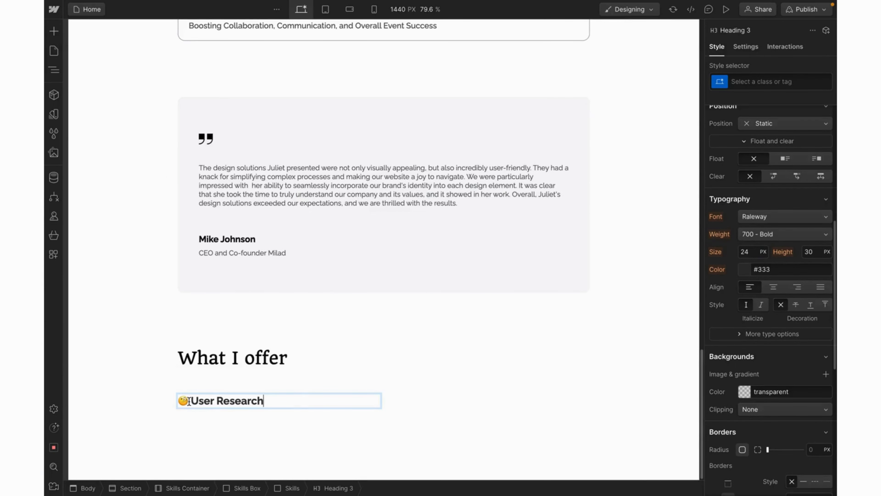
key("Escape")
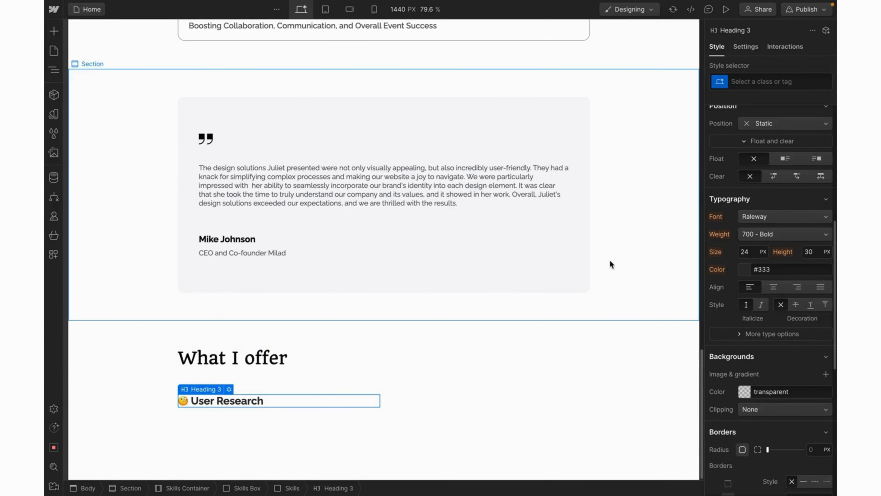
Step: Apply the existing class "Heading_22px" to the "User Research" heading
left_click(742, 85)
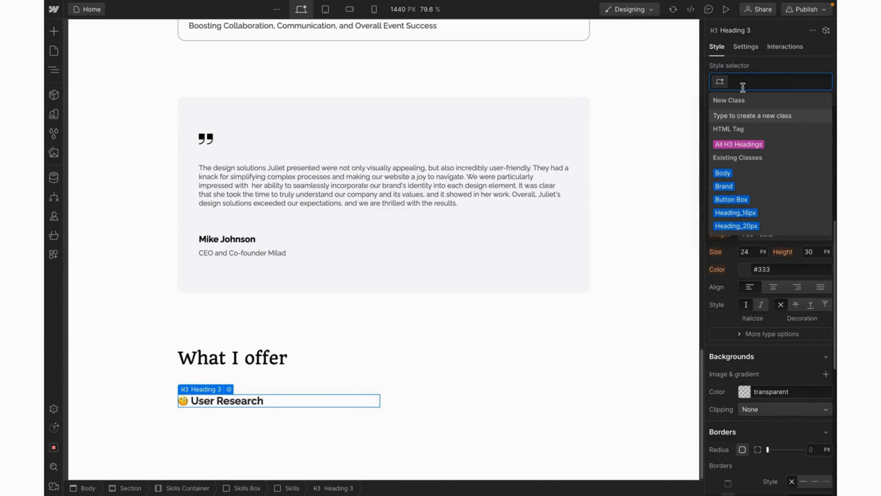
type("headi")
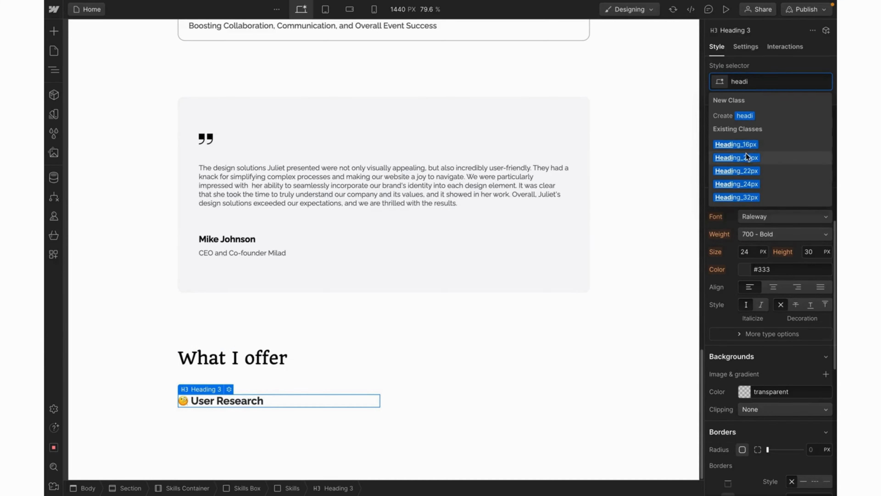
left_click(737, 171)
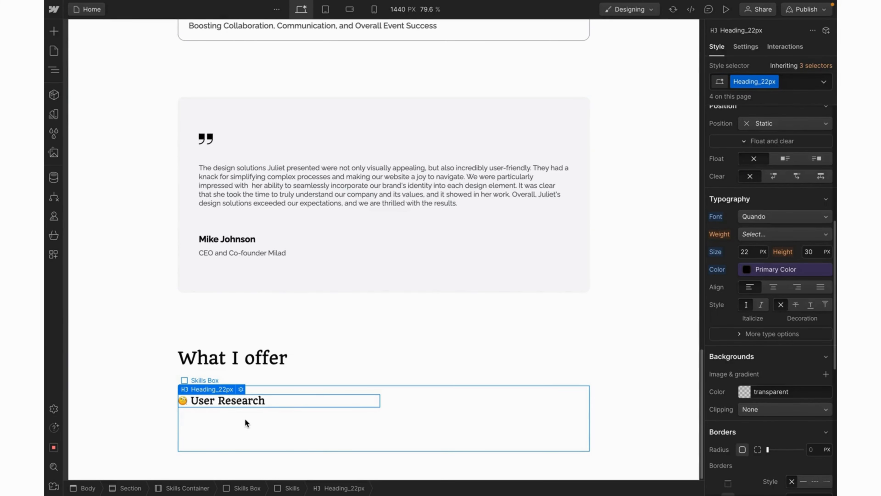
left_click(255, 400)
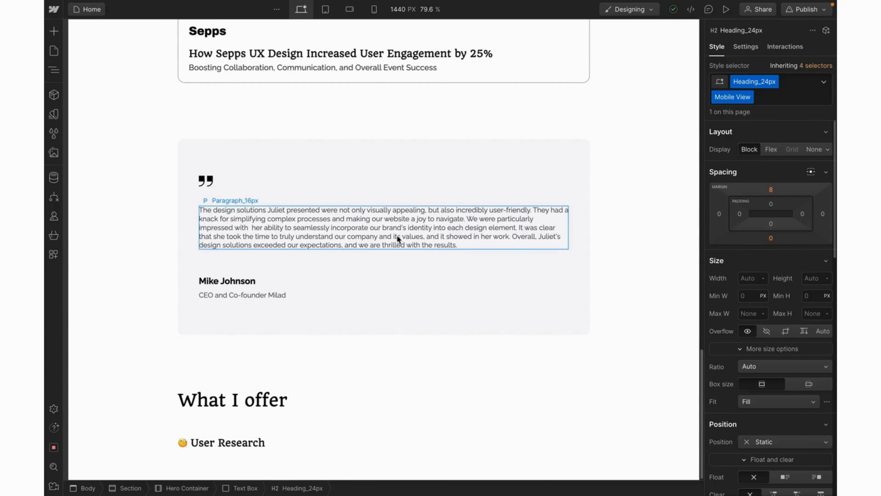
Step: Review the testimonial paragraph's text size and spacing across the desktop, tablet and mobile breakpoints
left_click(397, 236)
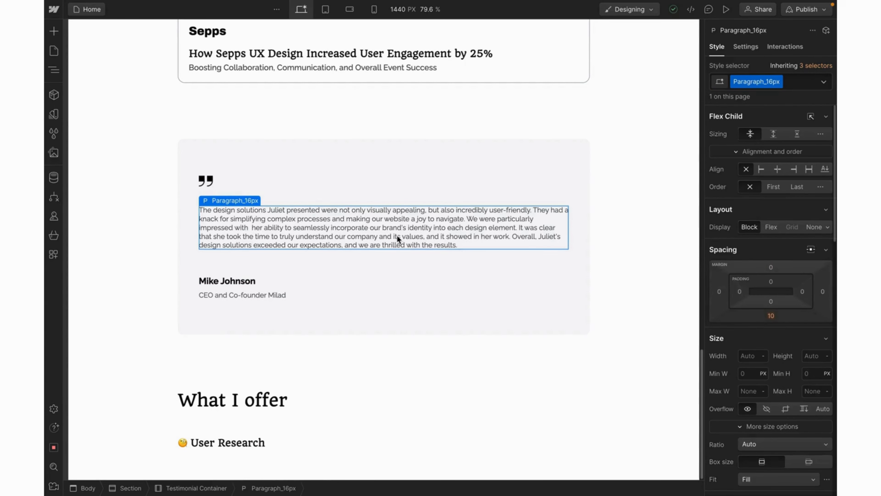
left_click(301, 10)
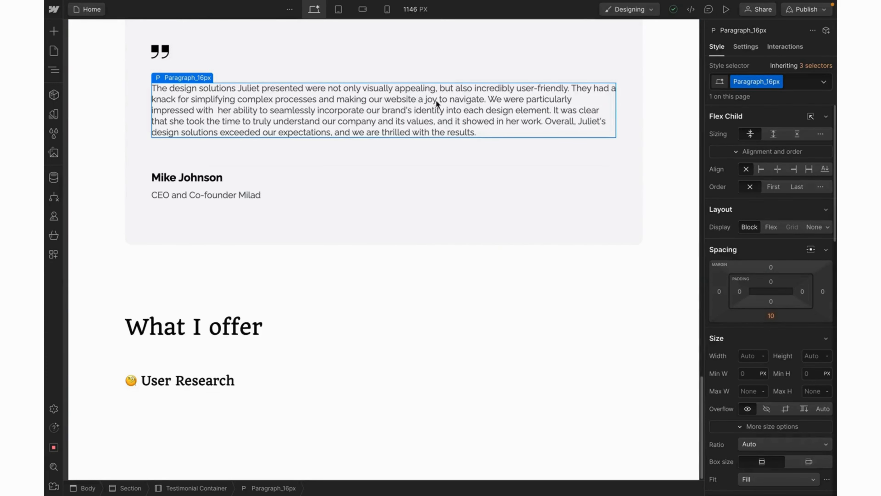
left_click(363, 10)
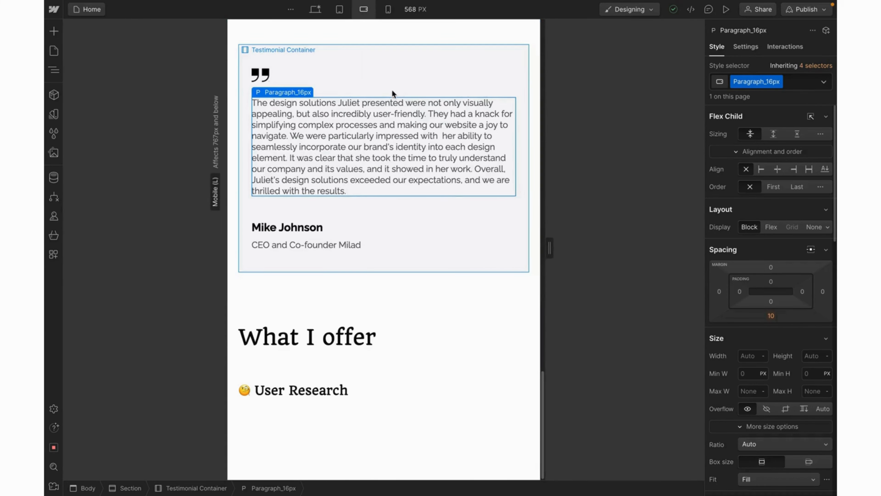
left_click(389, 14)
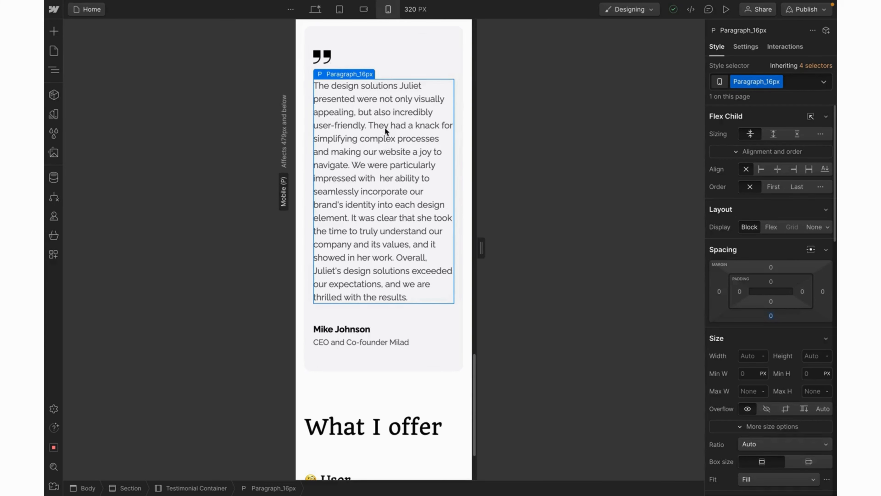
left_click(363, 10)
left_click(340, 11)
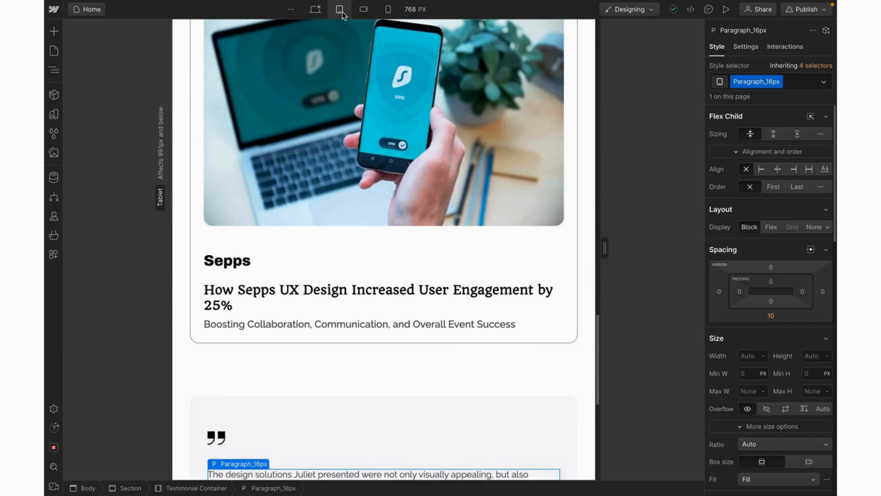
left_click(315, 11)
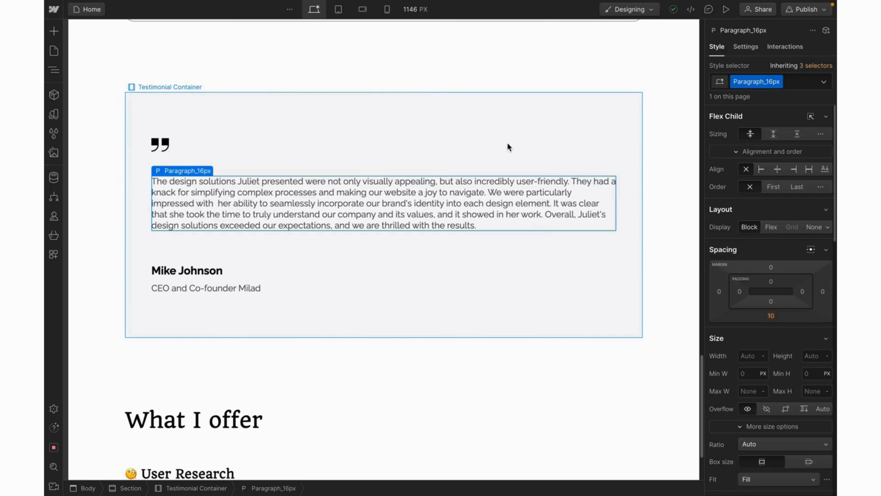
left_click(388, 10)
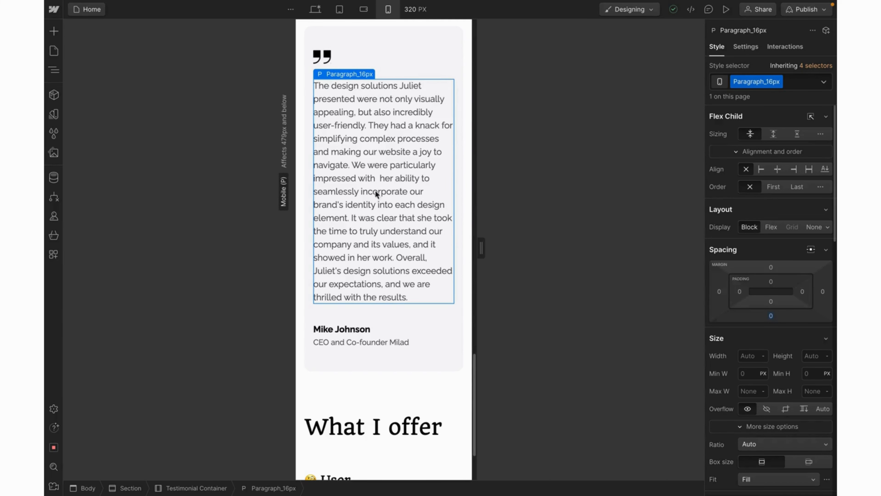
Step: At the desktop breakpoint, replace the testimonial paragraph's class with a new class named "Paragraph_22px"
left_click(314, 9)
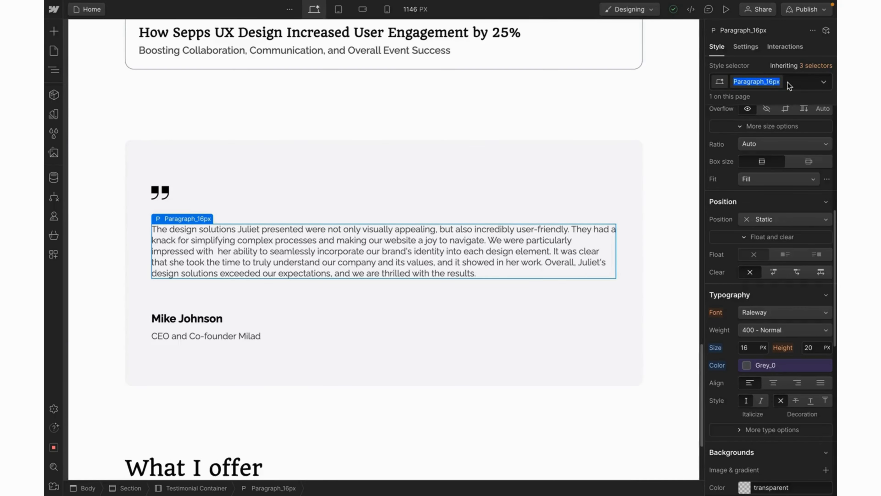
left_click(787, 83)
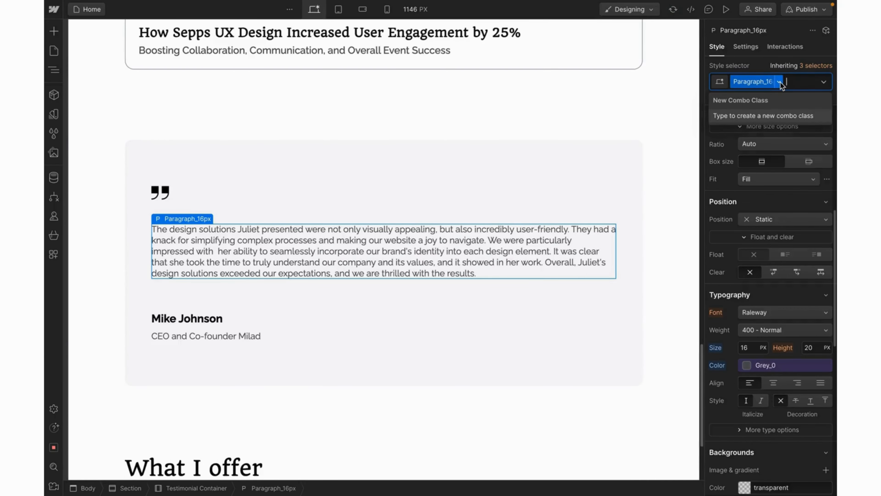
left_click(779, 82)
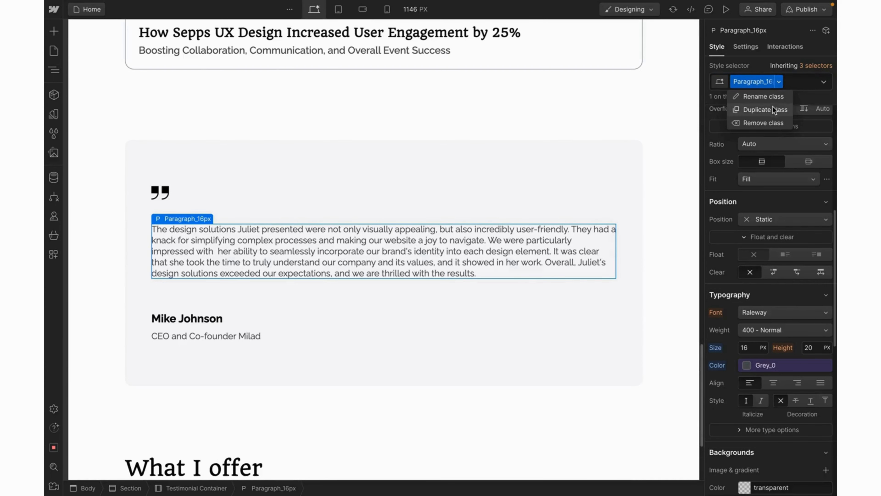
left_click(767, 120)
type("P")
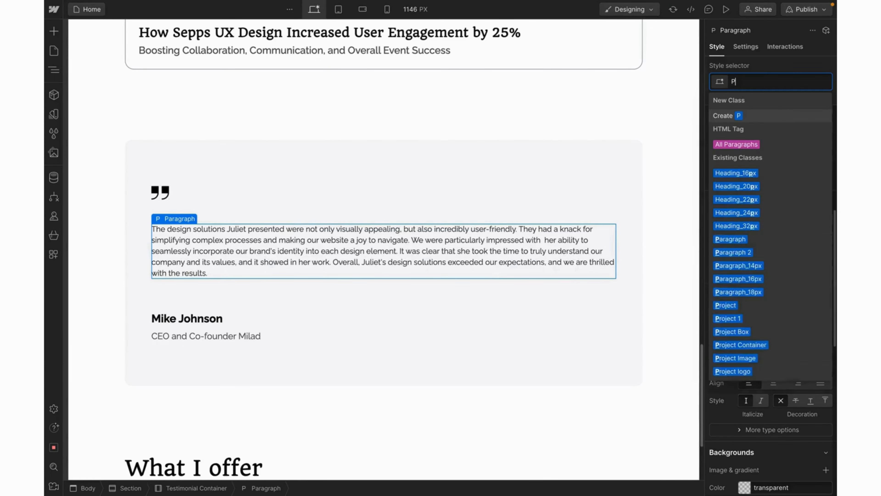
type("aragraph_22")
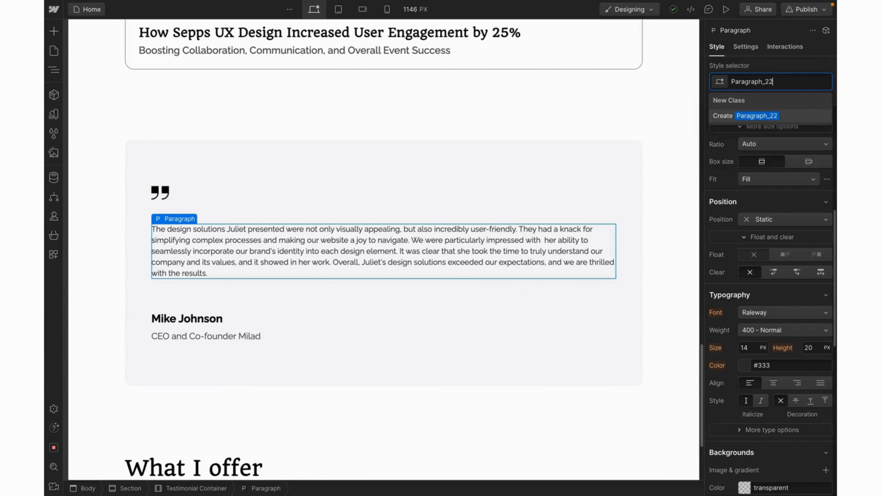
type("px")
key("Return")
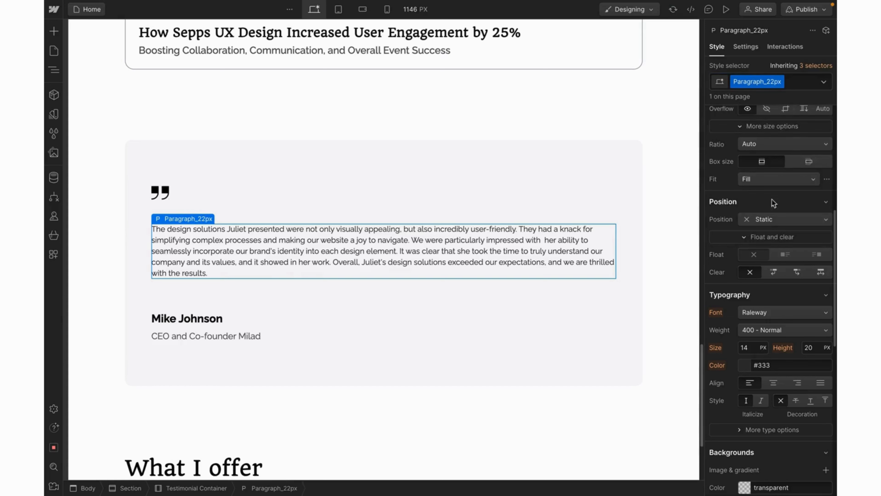
Step: Set the testimonial paragraph's font size to 22 px and its line height to 36 px
scroll(772, 236, "down", 3)
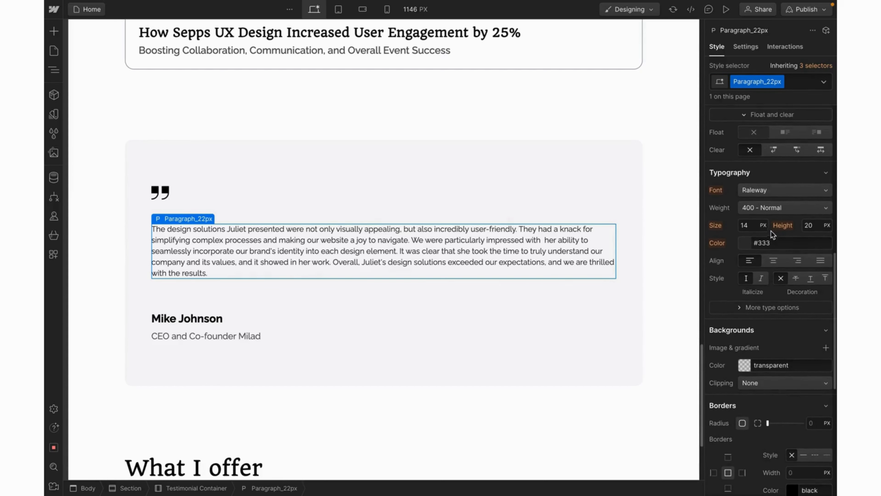
double_click(744, 225)
type("22")
key("Return")
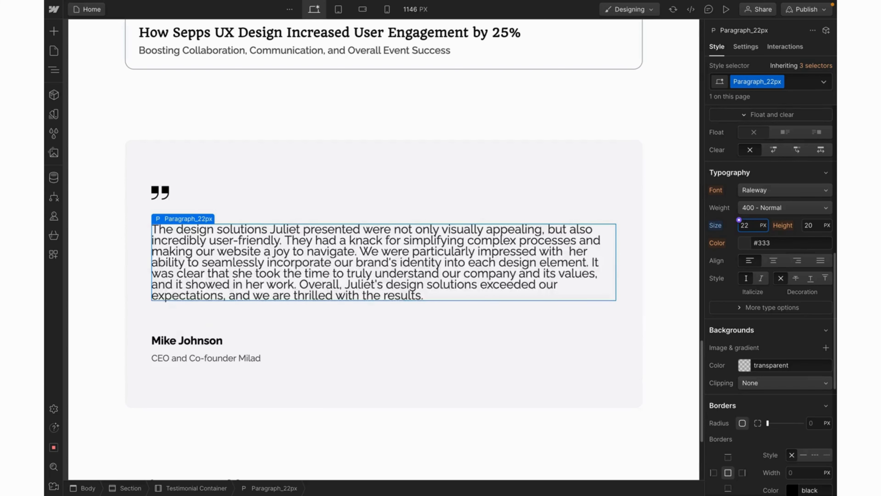
double_click(812, 224)
type("36")
key("Return")
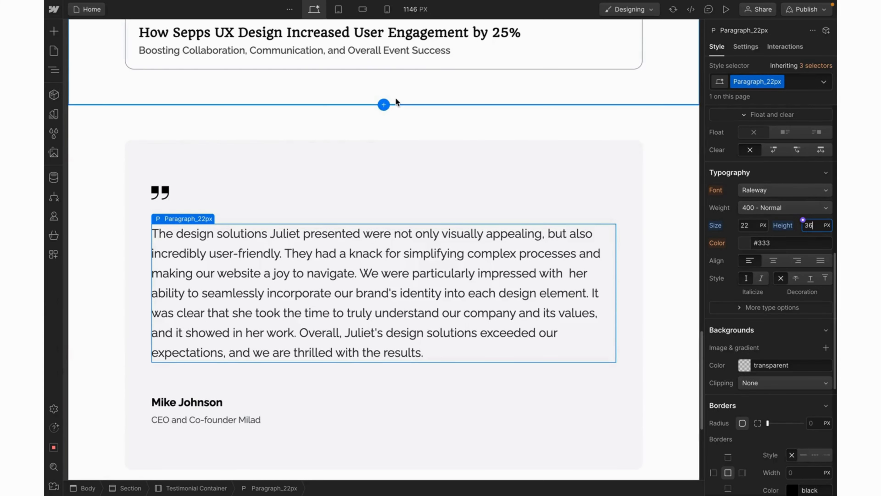
Step: At the mobile landscape breakpoint, add a combo class named "Mobile" to the testimonial paragraph
left_click(339, 9)
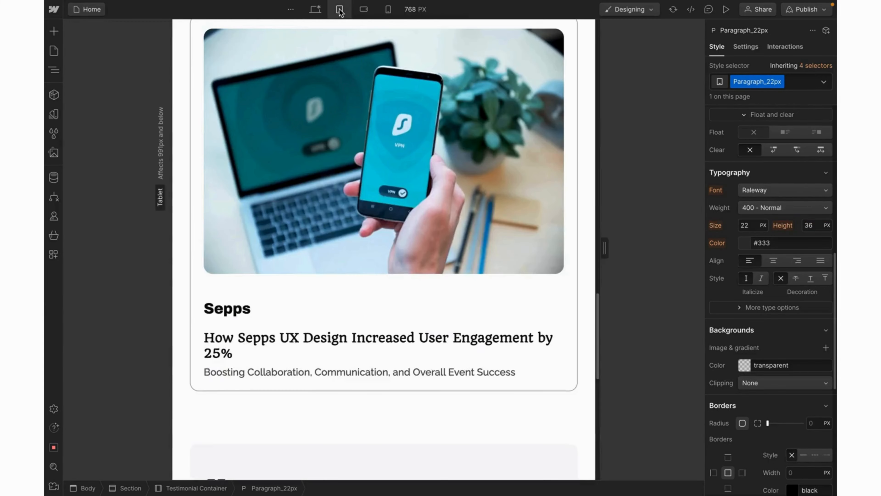
scroll(364, 273, "down", 2)
scroll(365, 273, "down", 5)
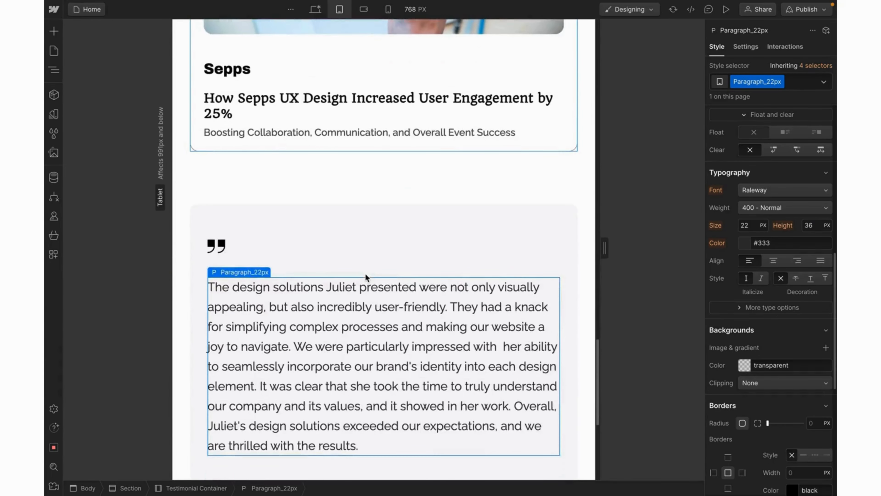
left_click(363, 9)
scroll(429, 208, "up", 2)
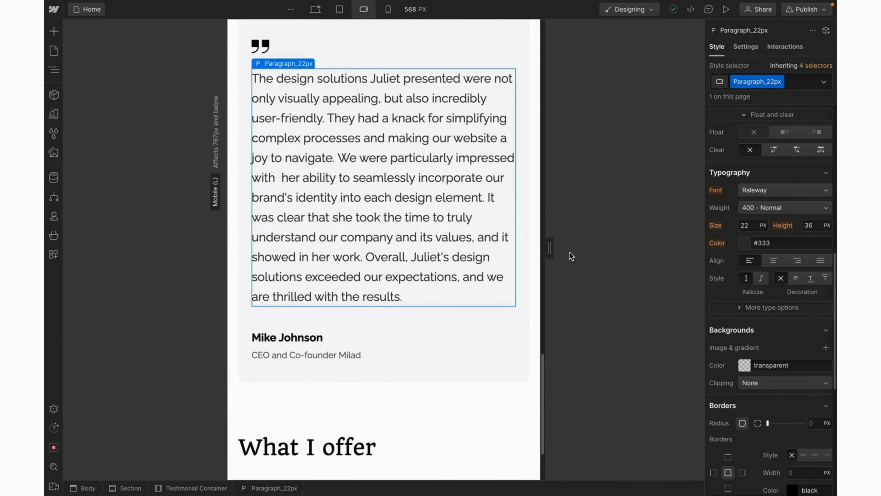
left_click(794, 84)
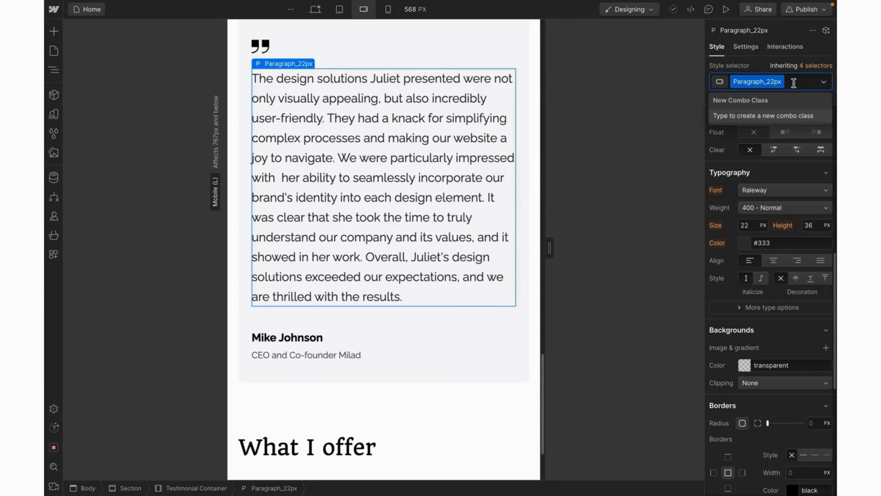
type("Mobile")
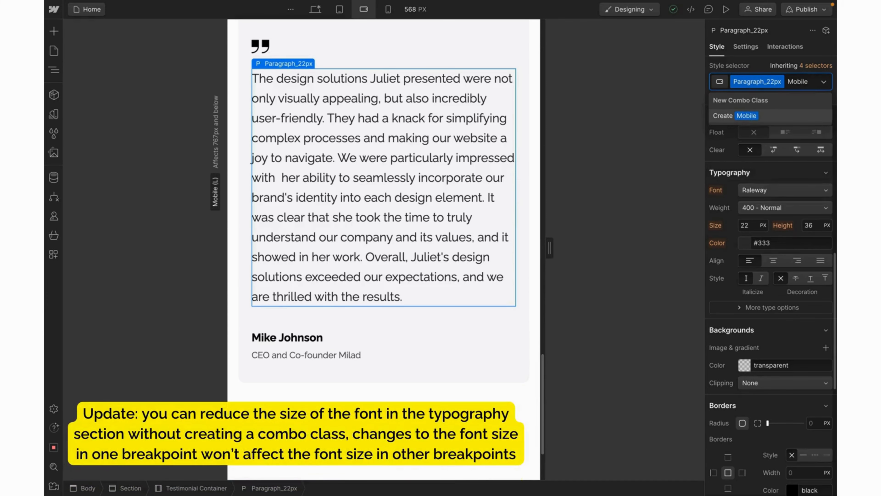
key("Return")
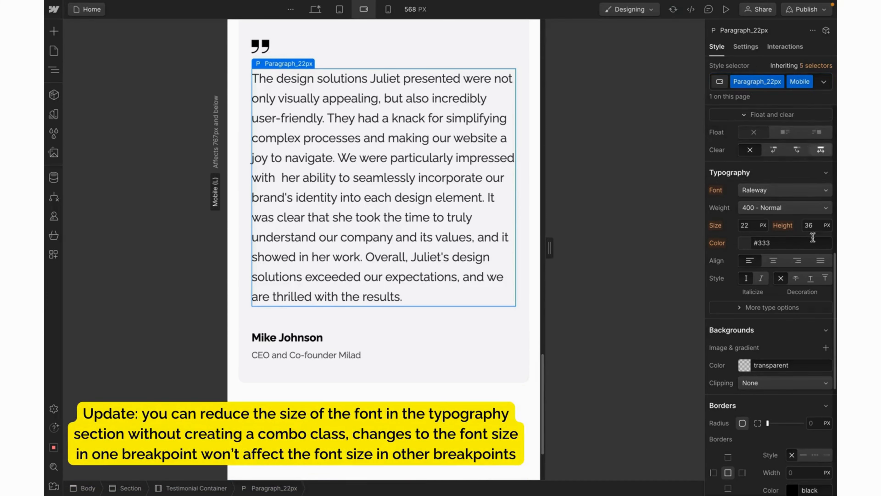
Step: Set the testimonial paragraph's mobile font size to 18 px and line height to 32 px, and check it in mobile portrait
scroll(784, 309, "down", 1)
scroll(788, 310, "up", 1)
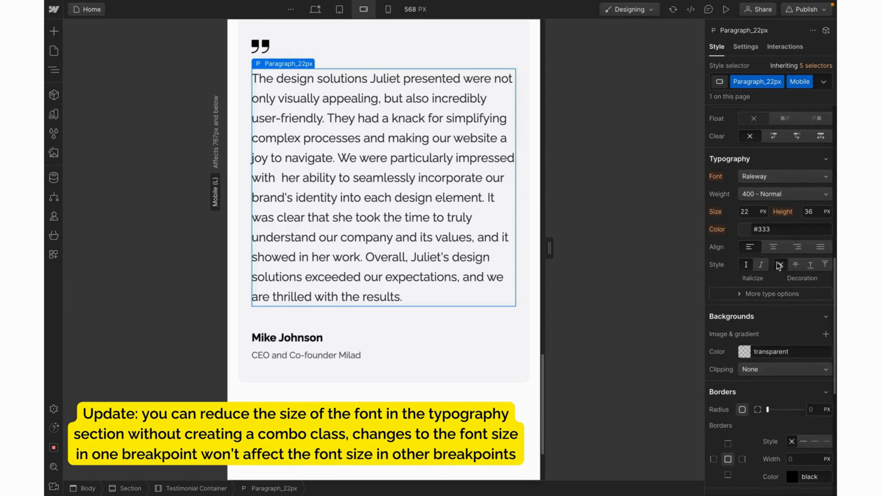
double_click(746, 212)
type("18")
key("Return")
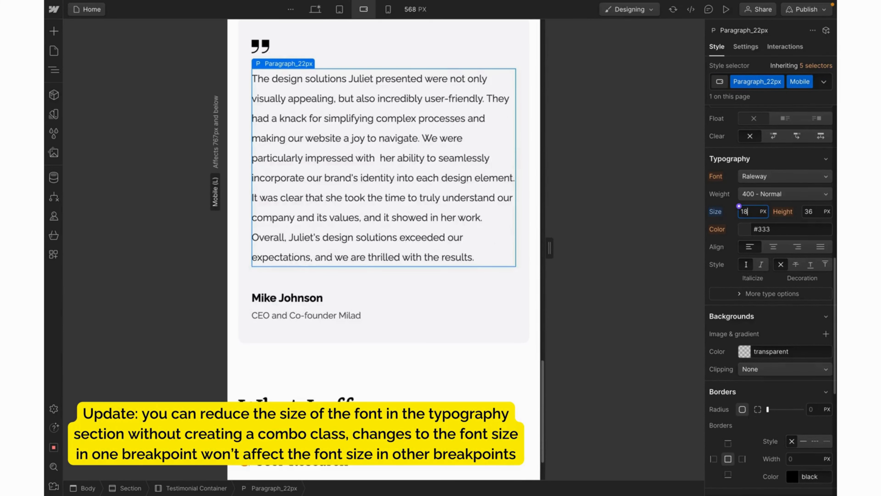
left_click(809, 212)
left_click(809, 211)
type("32")
key("Return")
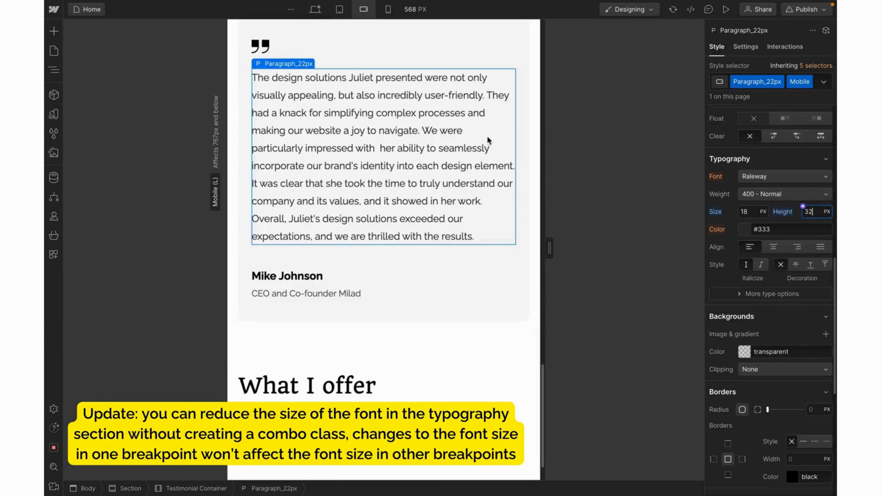
left_click(388, 9)
scroll(413, 120, "up", 3)
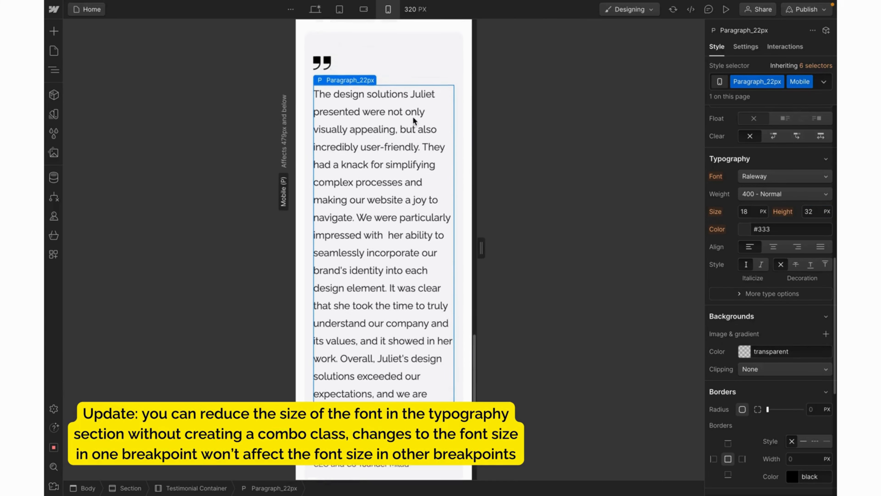
Step: At the mobile landscape breakpoint, set the testimonial paragraph's font size to 16 px and its line height to 30 px
left_click(363, 9)
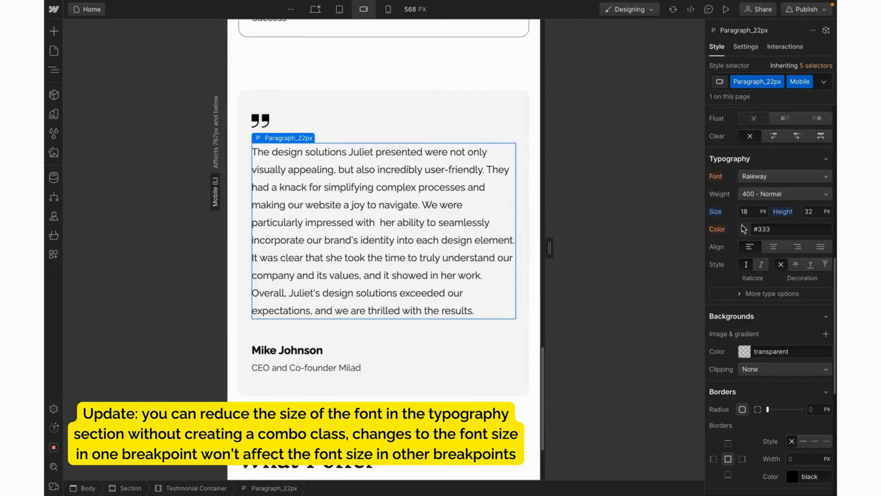
left_click(745, 211)
type("16")
left_click(813, 211)
type("38")
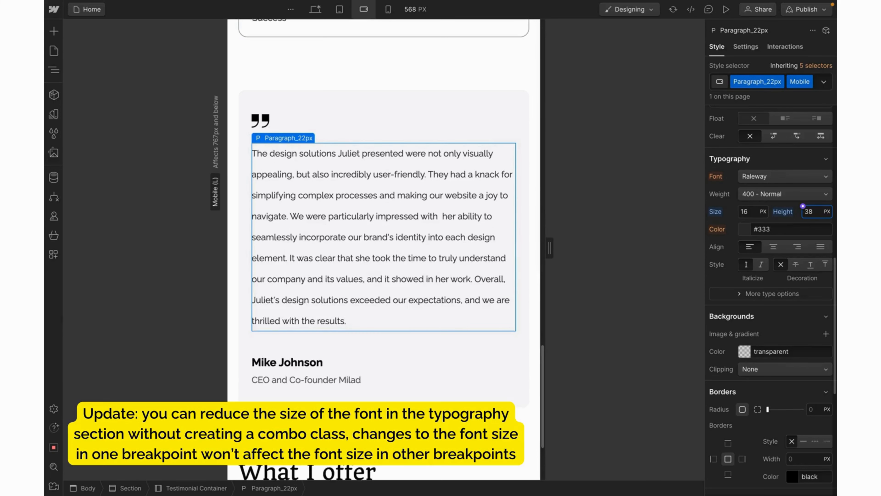
type("28")
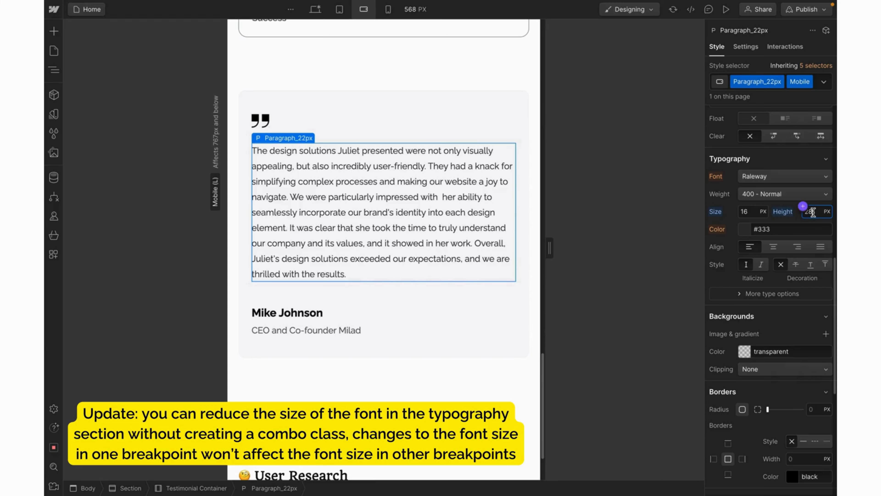
key("BackSpace")
key("BackSpace")
type("30")
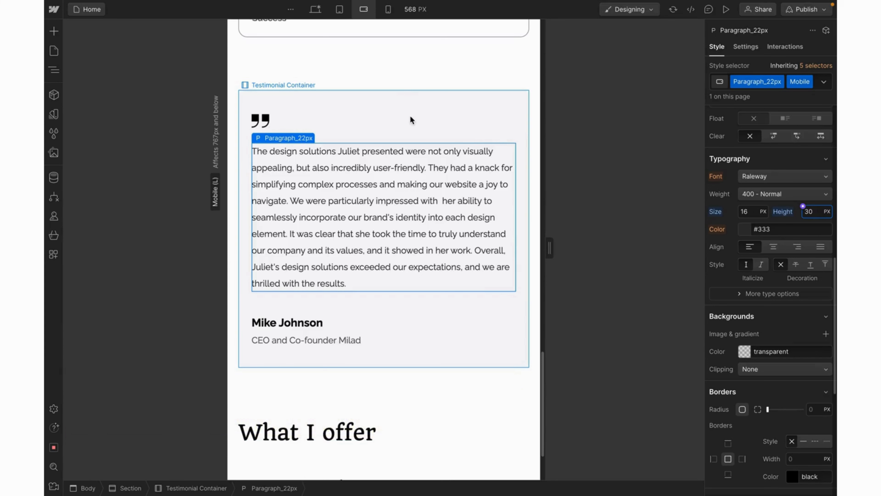
Step: Review the testimonial card's text at the mobile portrait and desktop breakpoints
left_click(387, 9)
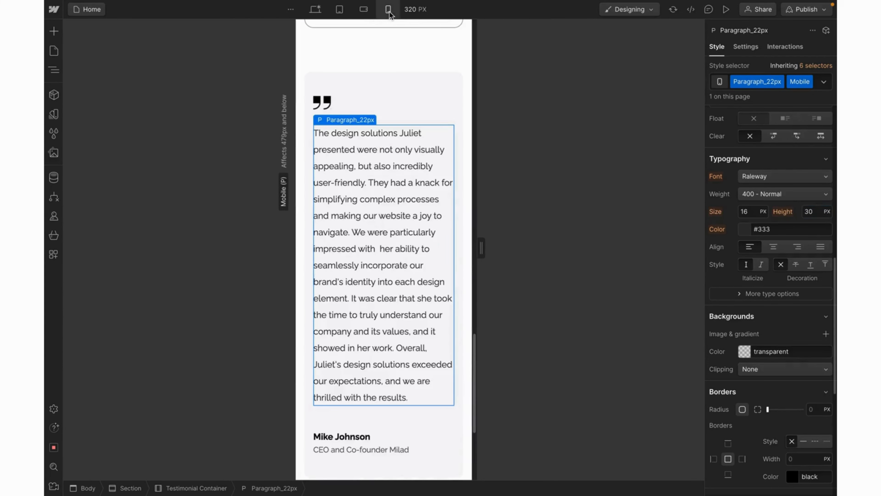
left_click(435, 86)
scroll(435, 86, "down", 1)
scroll(436, 85, "down", 1)
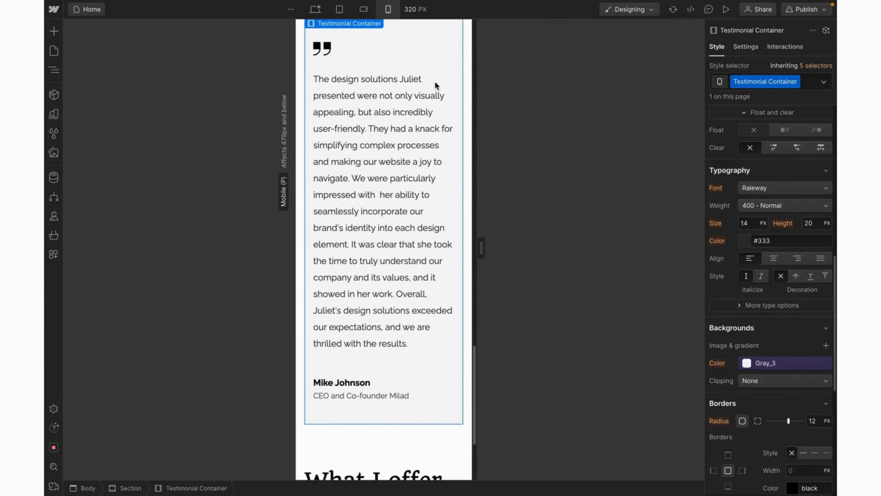
scroll(436, 86, "up", 1)
scroll(322, 139, "down", 4)
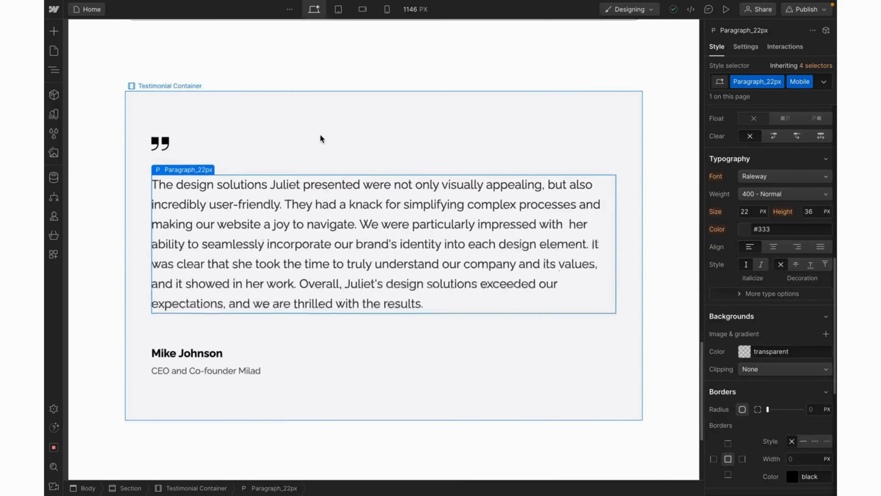
Step: Add a combo class named "Margin_0px" to the "User Research" heading and set its top margin to 0
scroll(320, 138, "down", 3)
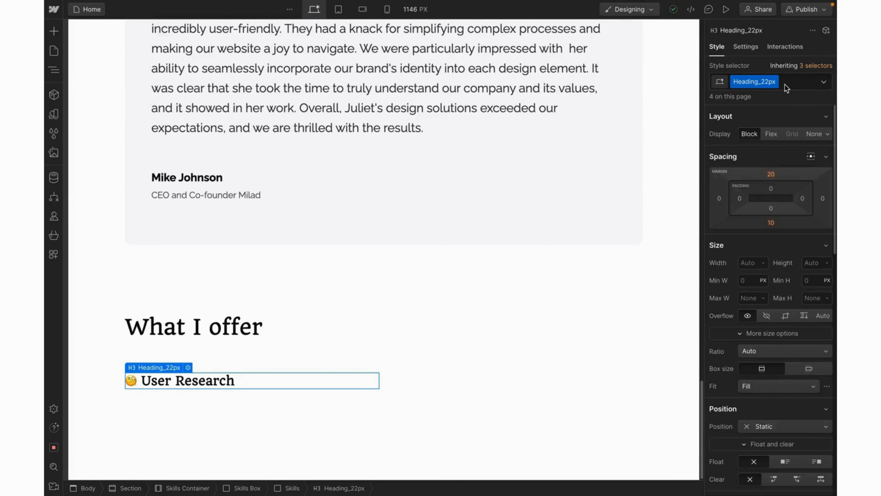
left_click(785, 83)
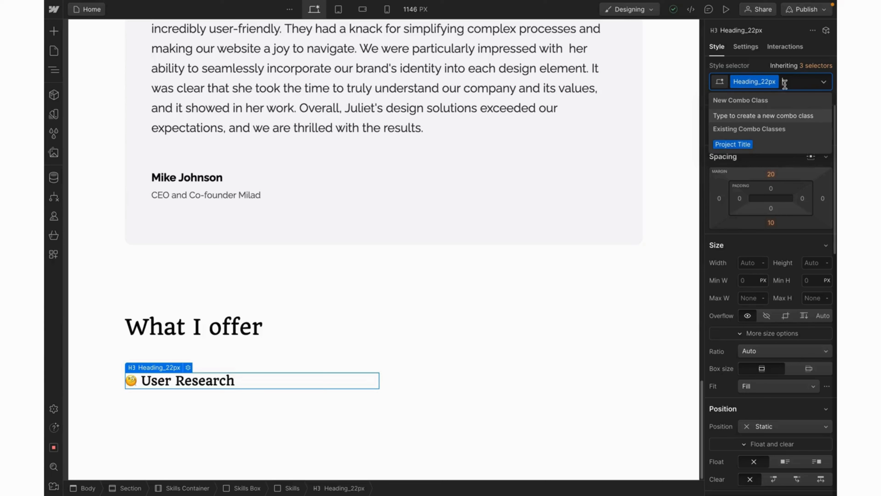
type("Margin")
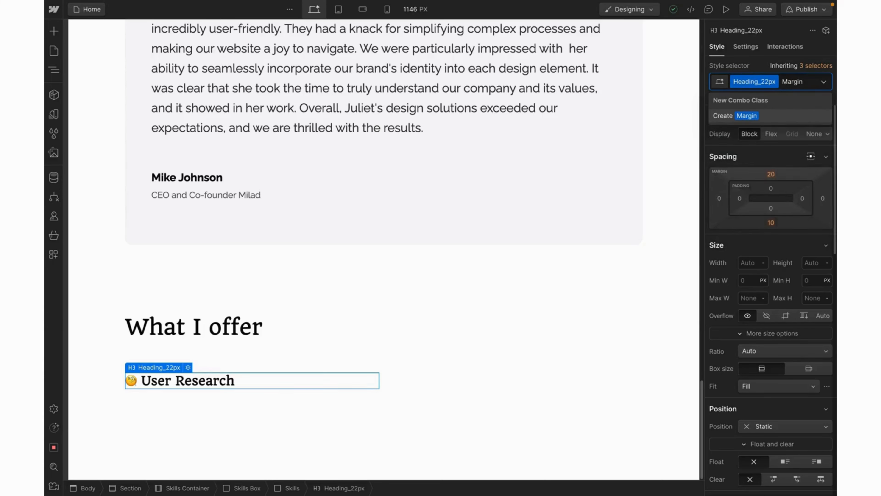
type("_0px")
key("Return")
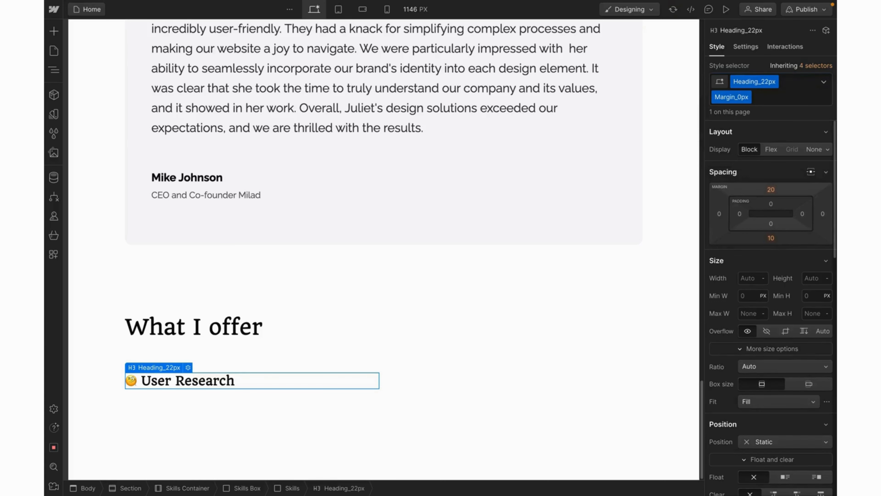
left_click(771, 194)
type("0")
key("Return")
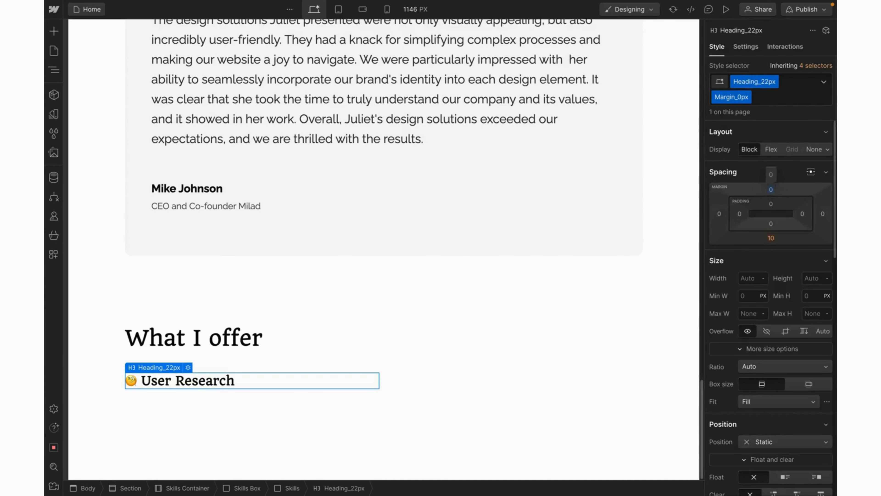
Step: Add a paragraph element inside the Skills block under the "User Research" heading
left_click(208, 393)
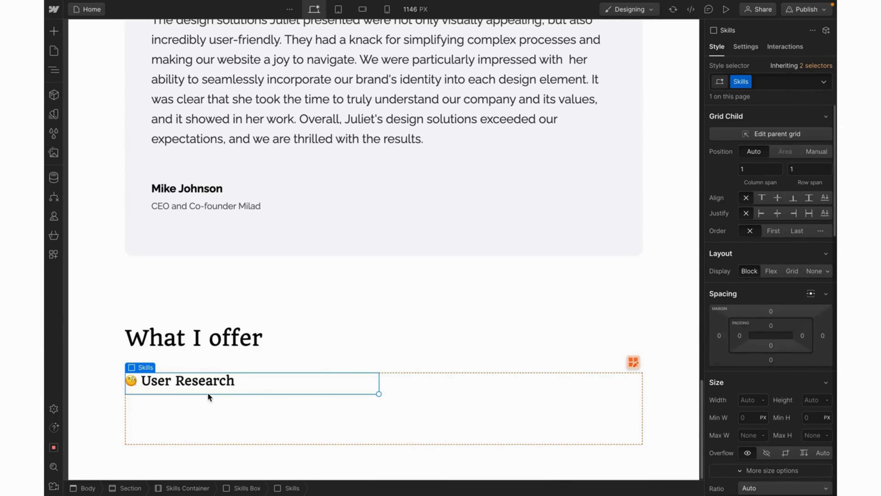
key("super+k")
type("pa")
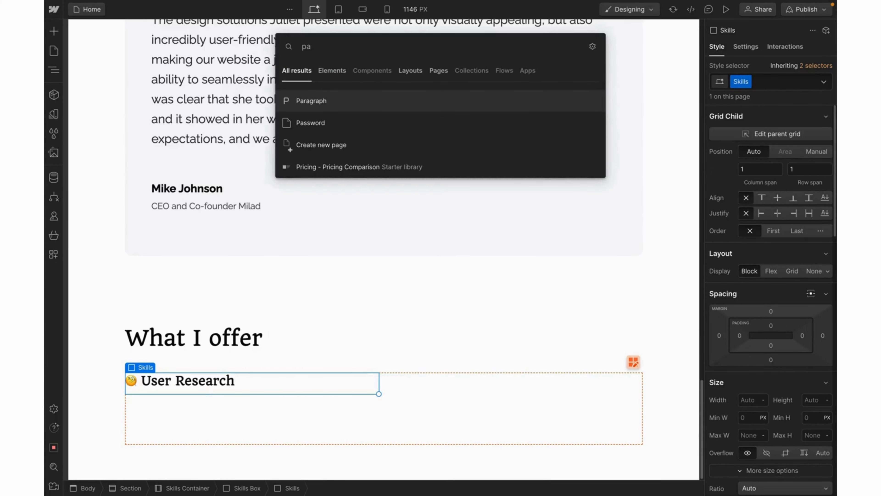
type("ra")
left_click(304, 101)
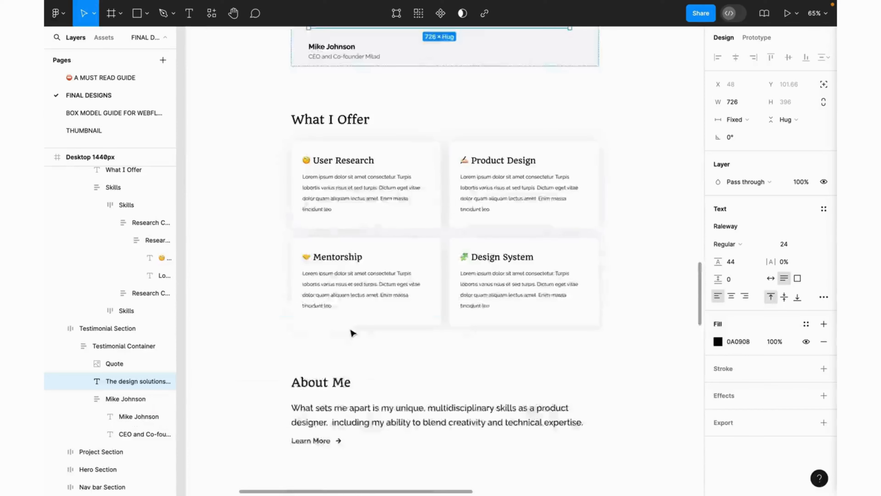
Step: Copy the Mentorship card's description from the Figma design and replace the new paragraph's placeholder text in Webflow with it
scroll(351, 328, "down", 5)
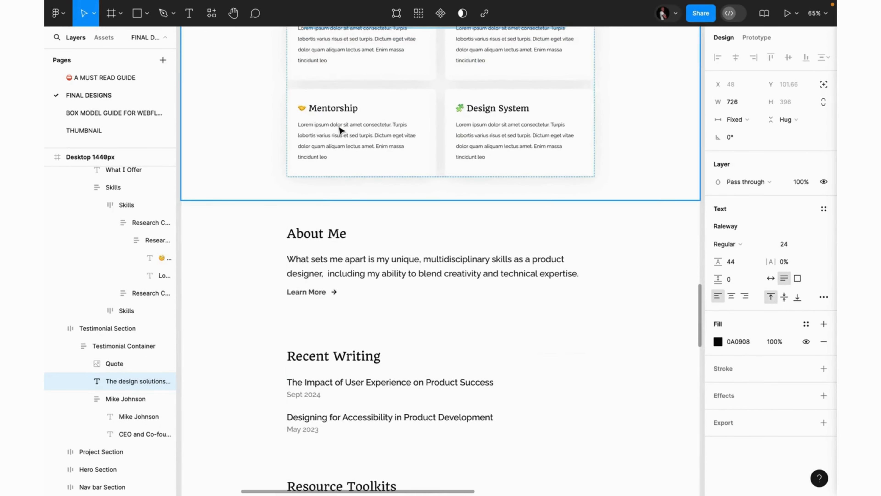
left_click(340, 134)
double_click(340, 134)
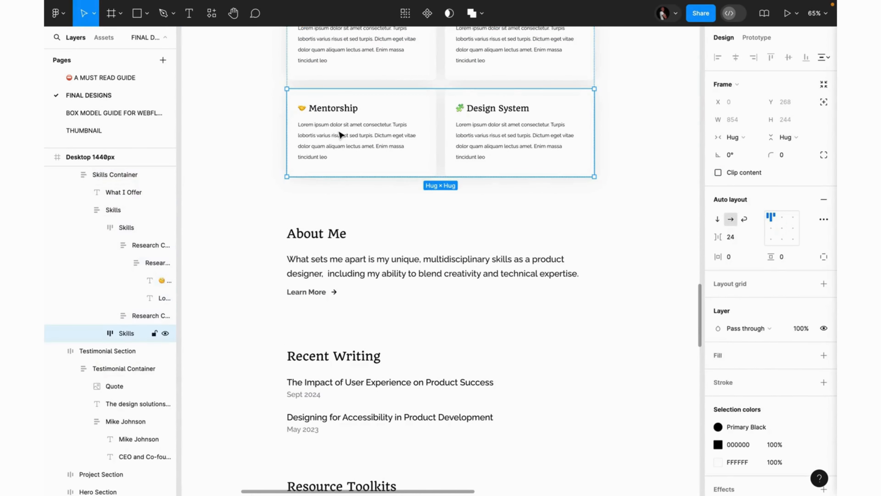
double_click(339, 135)
double_click(339, 134)
double_click(340, 134)
key("ctrl+c")
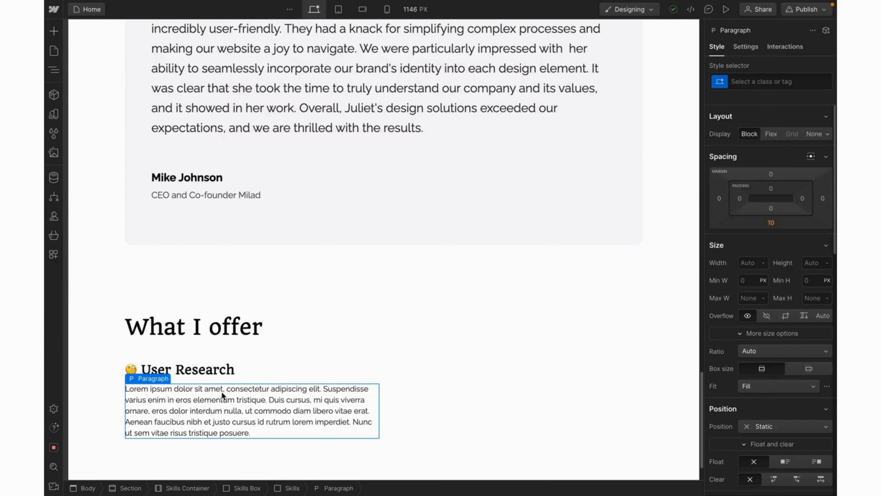
triple_click(222, 392)
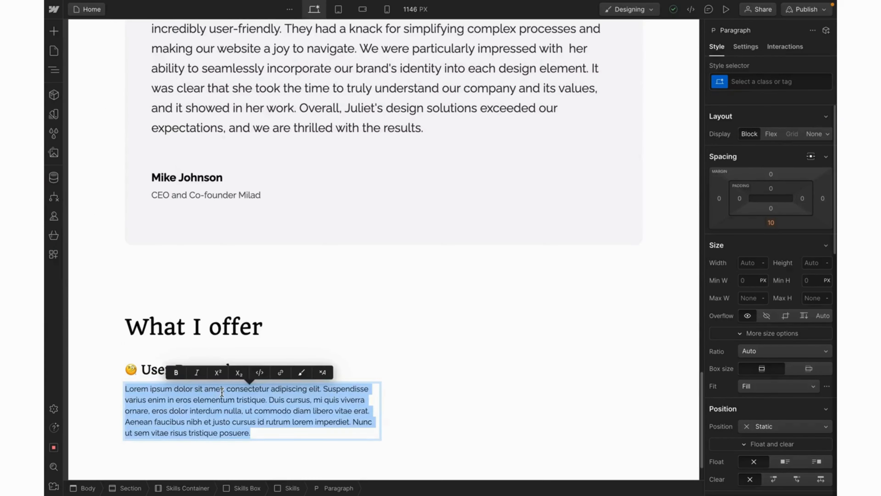
key("ctrl+v")
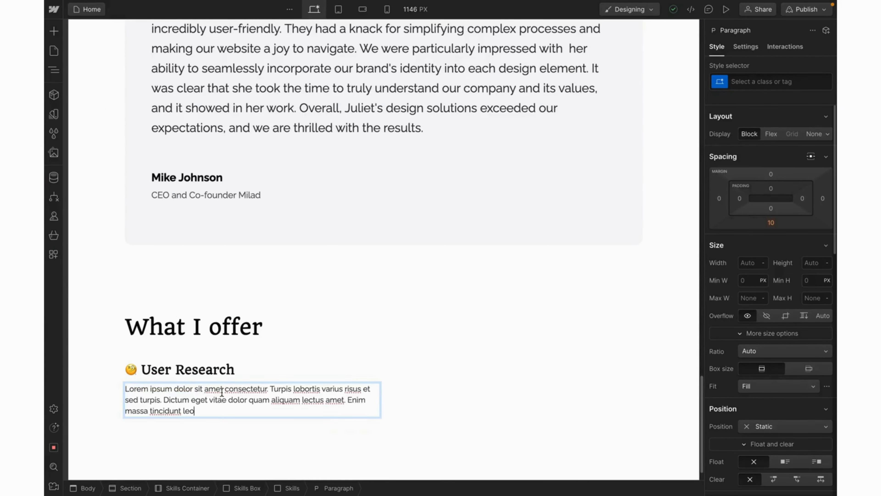
key("Escape")
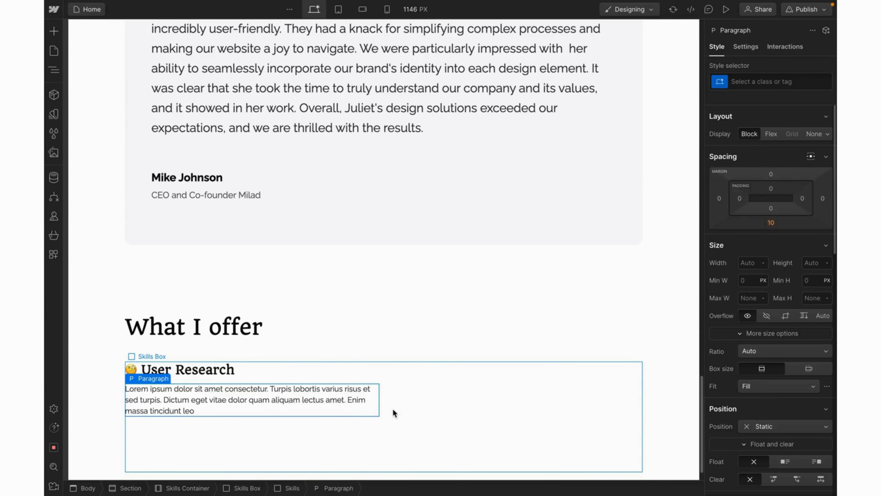
Step: Apply the existing class "Paragraph_14px" to the "User Research" description and set its line height to 22 px
left_click(742, 81)
type("para")
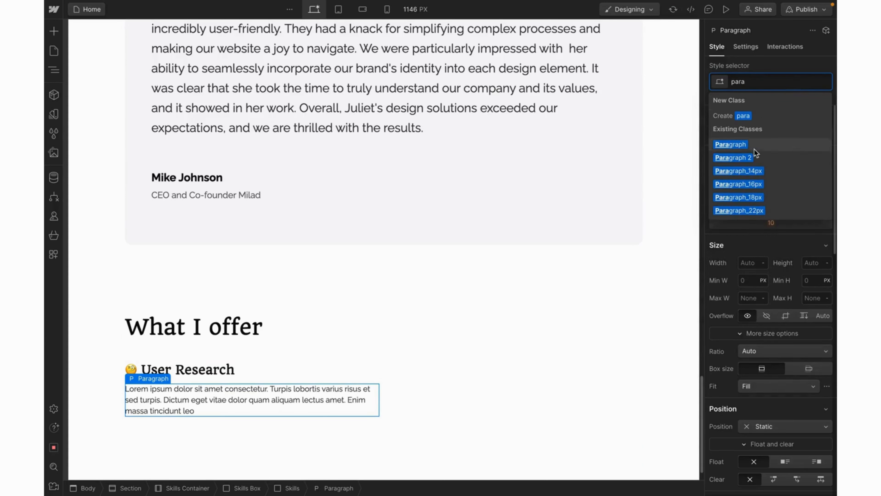
left_click(749, 172)
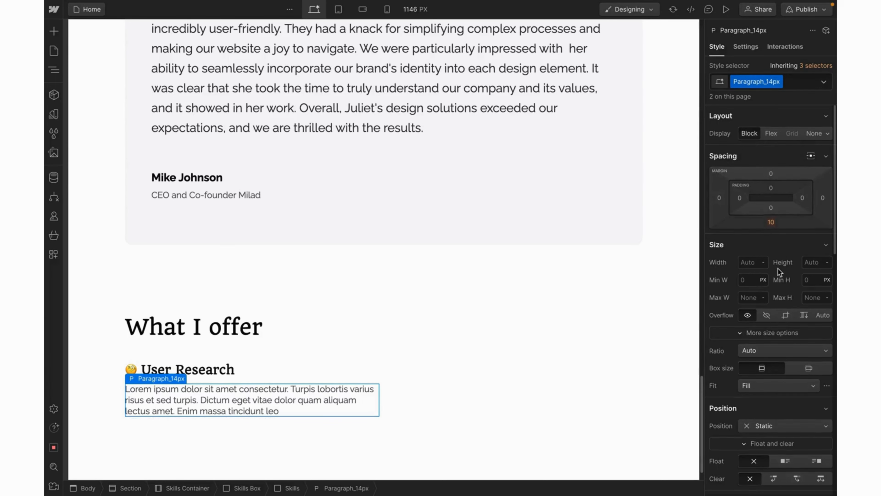
scroll(779, 272, "down", 5)
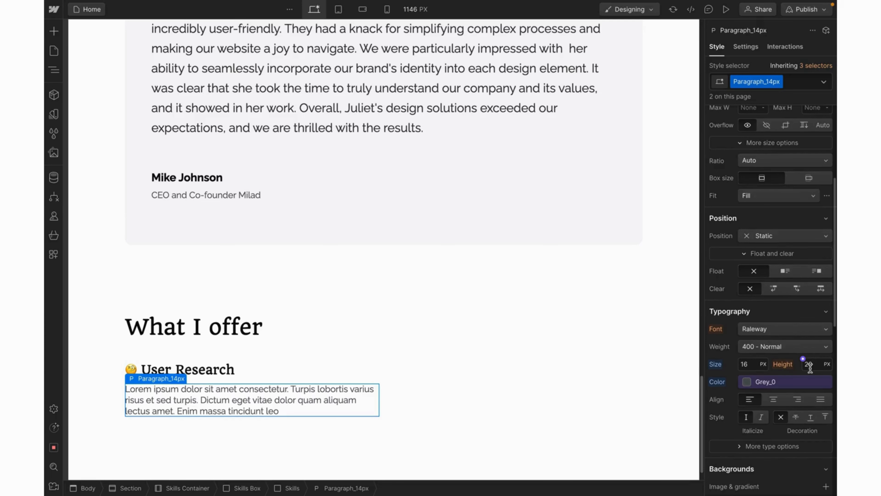
left_click(810, 365)
type("22")
key("Return")
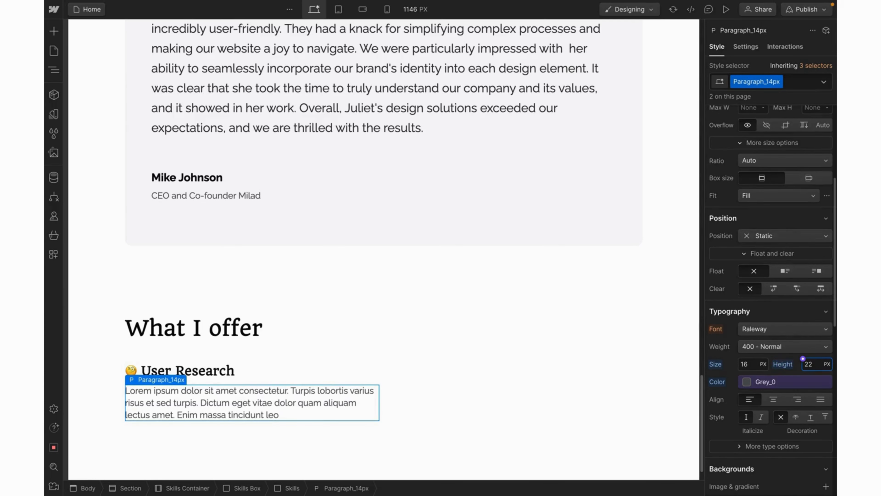
Step: Check the Mentorship card's padding in Figma, then give the Skills card in Webflow 32 px side padding and 40 px top and bottom padding
left_click(253, 423)
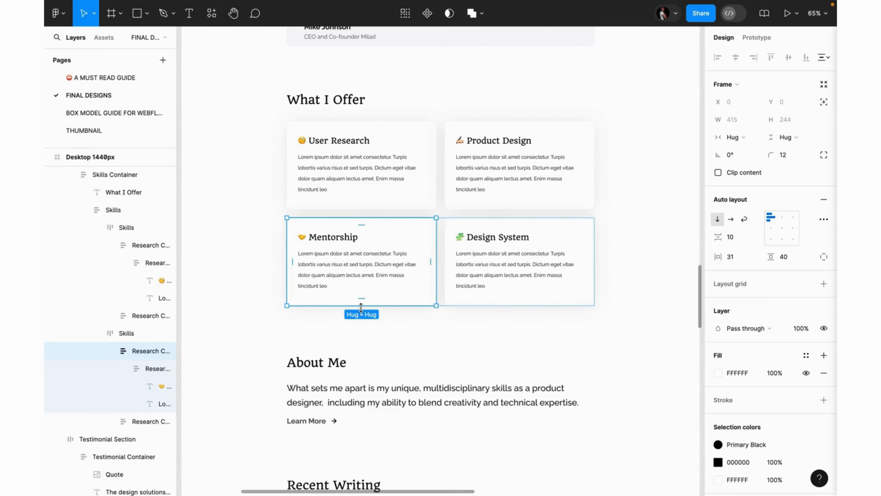
double_click(395, 247)
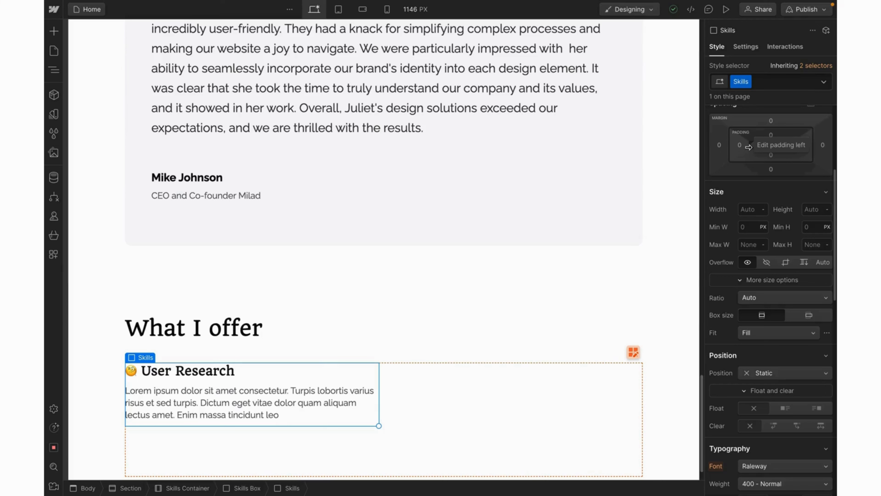
left_click_drag(749, 147, 766, 151)
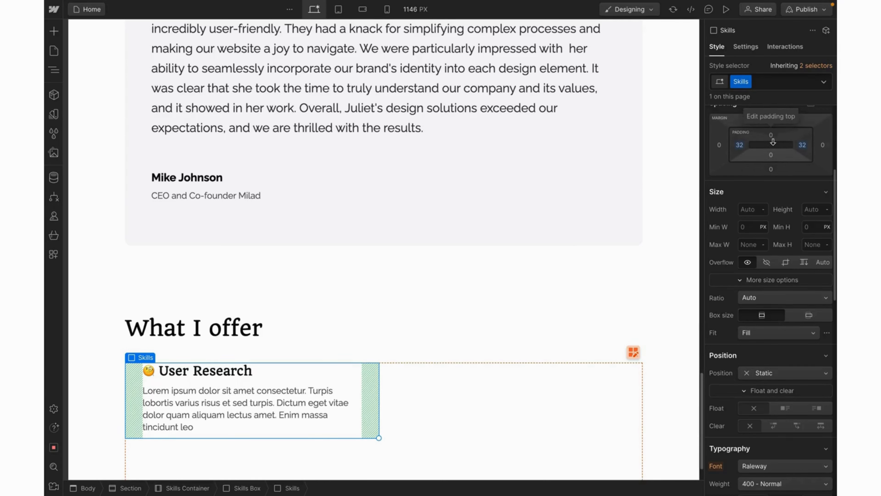
left_click_drag(773, 142, 773, 164)
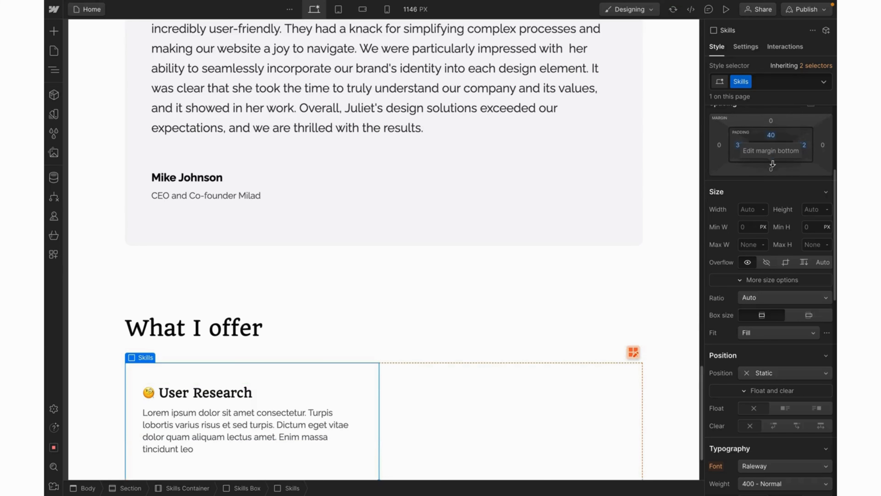
Step: Set the Skills card's background color to the White variable
scroll(374, 354, "down", 3)
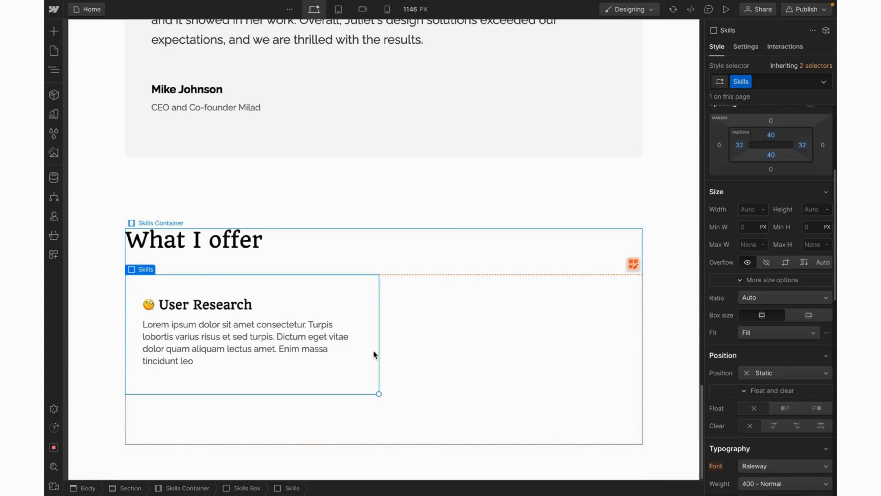
scroll(791, 402, "down", 8)
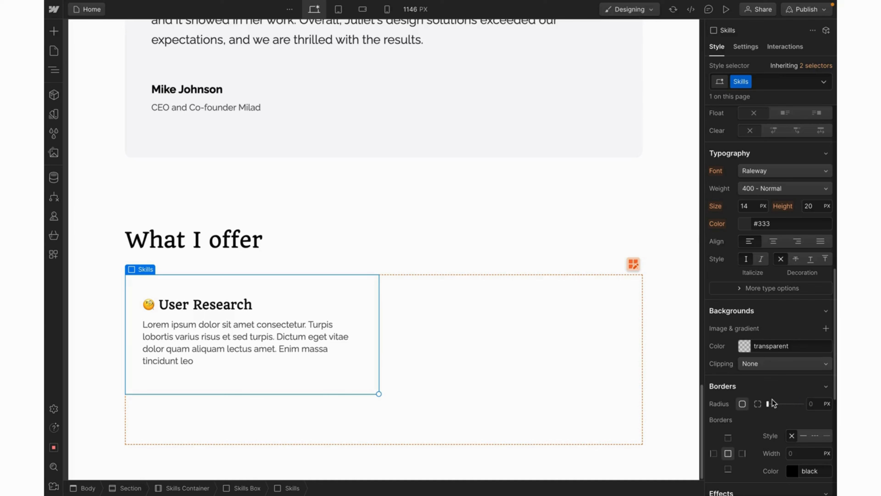
left_click(744, 345)
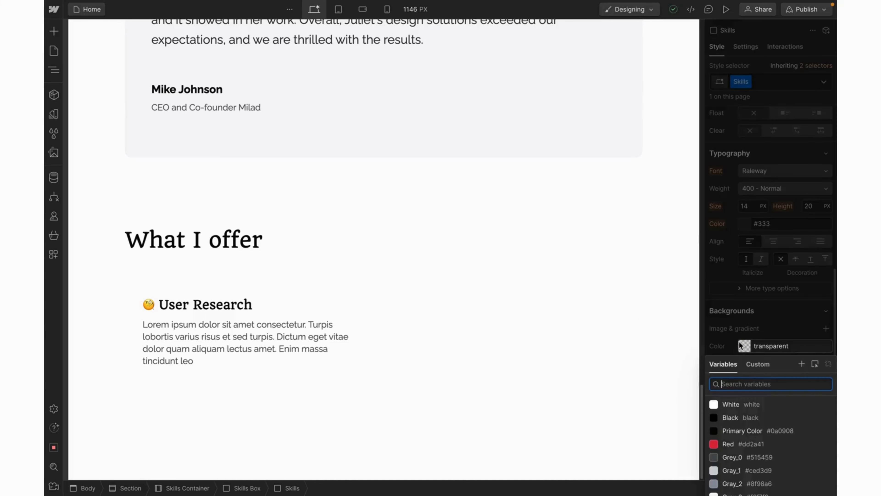
left_click(723, 406)
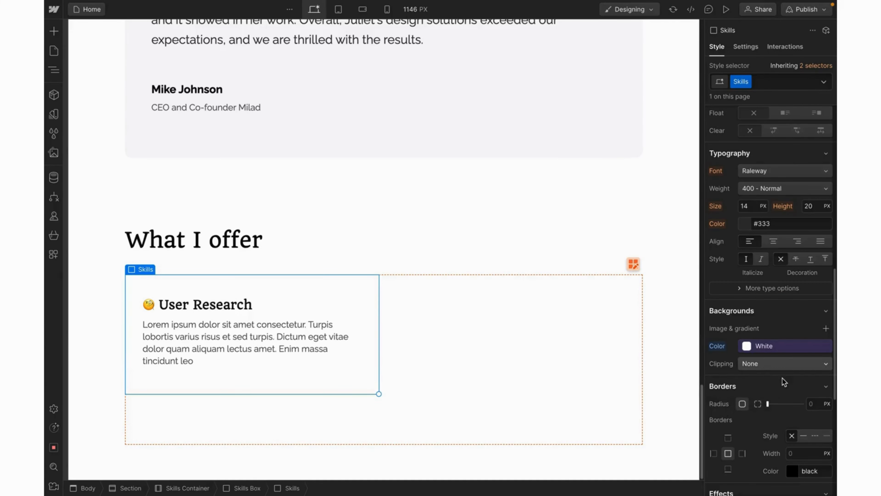
Step: Add an outside box shadow to the Skills card with Y 4 px and blur 56 px, following the Mentorship card's drop shadow in Figma
scroll(780, 404, "down", 2)
scroll(780, 404, "down", 5)
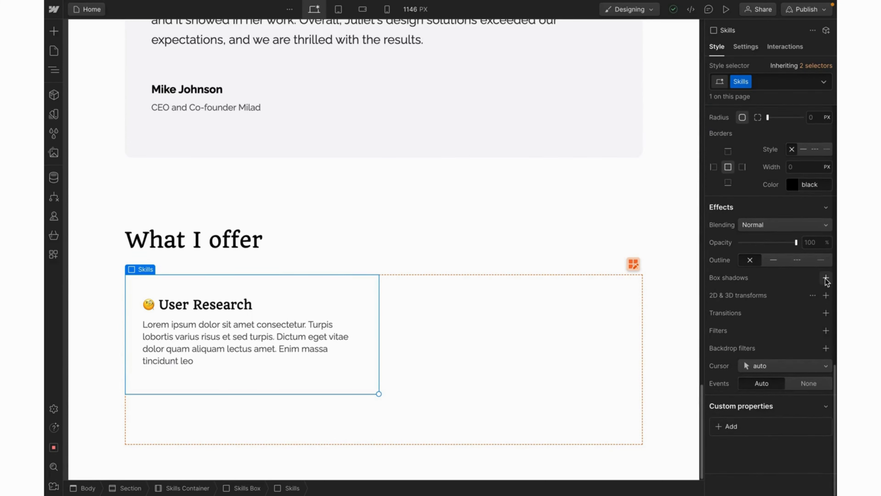
left_click(825, 278)
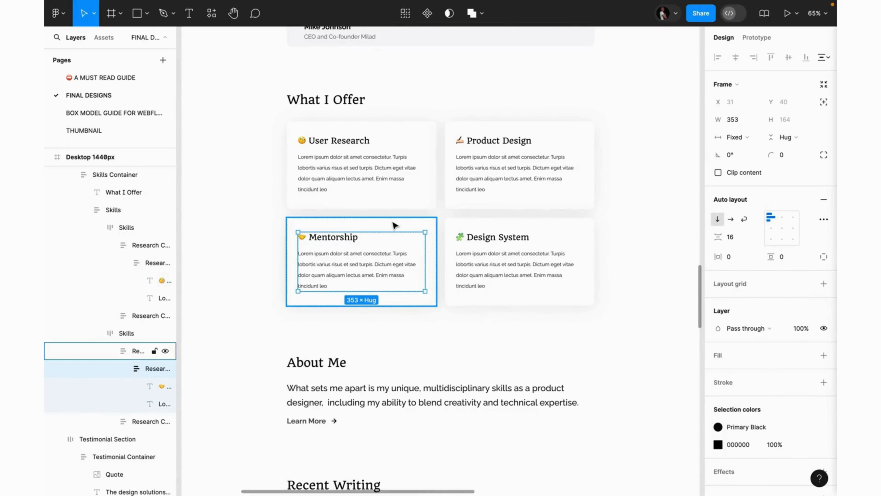
left_click(394, 225)
scroll(777, 315, "down", 3)
left_click(717, 427)
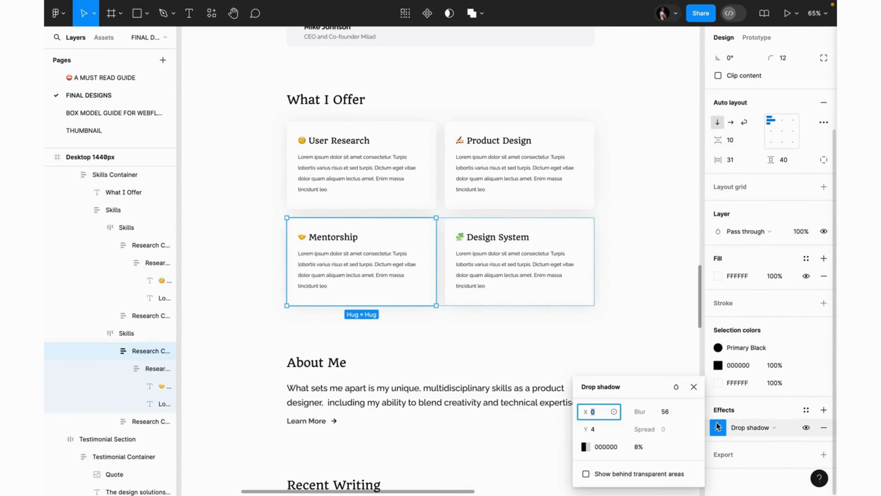
left_click(598, 417)
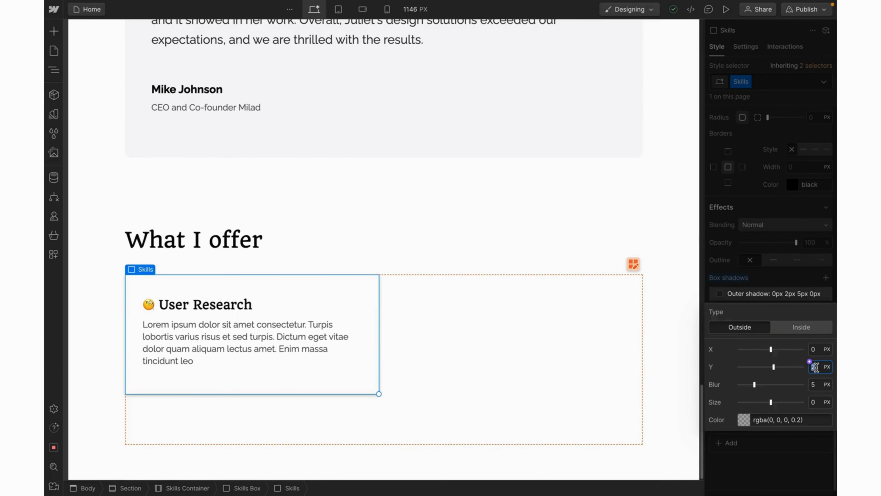
type("4")
left_click(818, 385)
type("56")
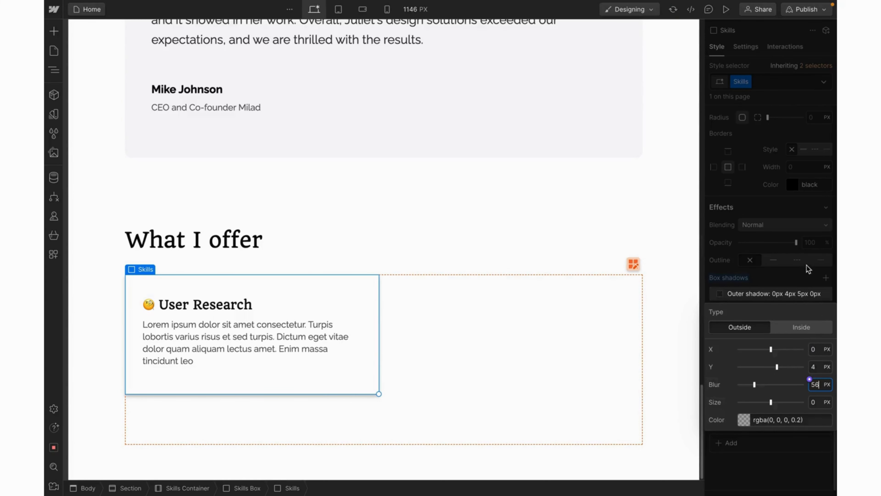
left_click(804, 284)
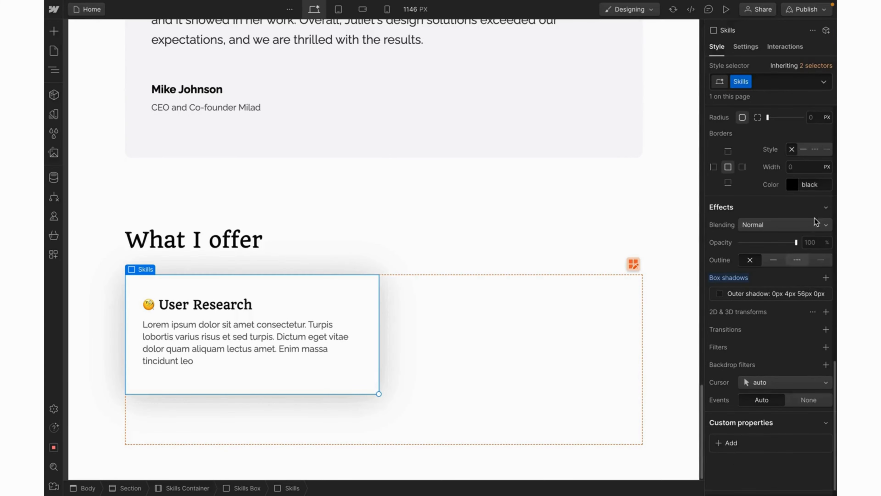
Step: Round the Skills card's corners with a 12 px border radius
scroll(816, 210, "up", 1)
scroll(816, 210, "up", 10)
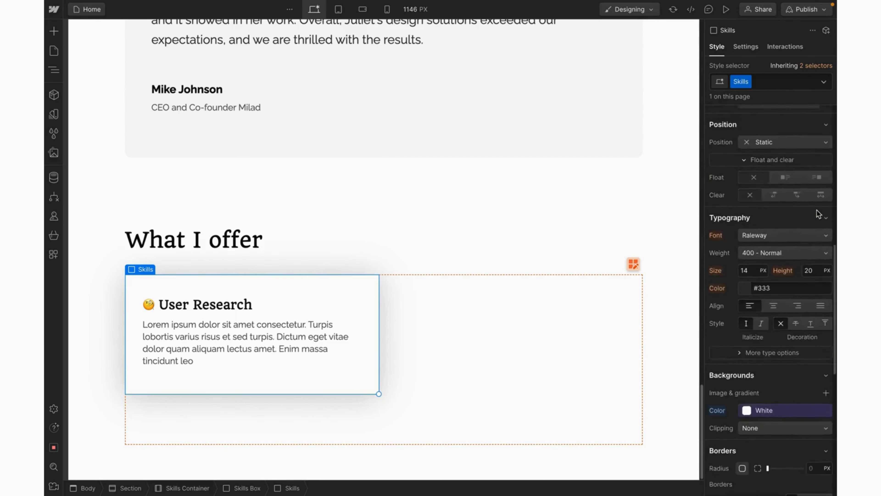
scroll(817, 210, "down", 11)
scroll(816, 210, "up", 1)
left_click(815, 161)
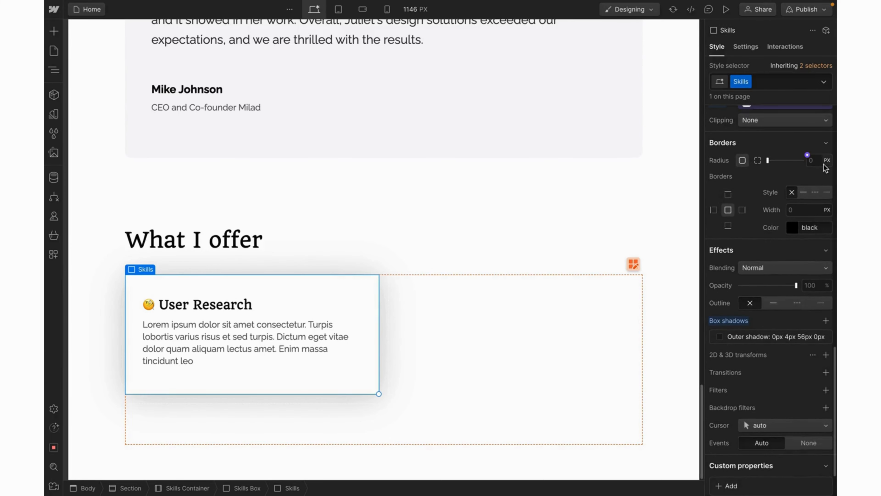
type("12")
Step: Add a combo class named "Text height_30px" to the "User Research" description paragraph
left_click(327, 348)
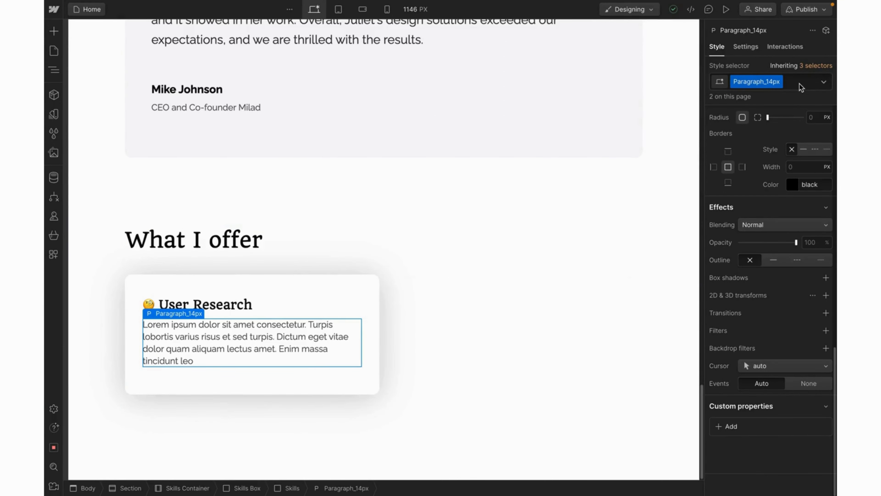
left_click(799, 83)
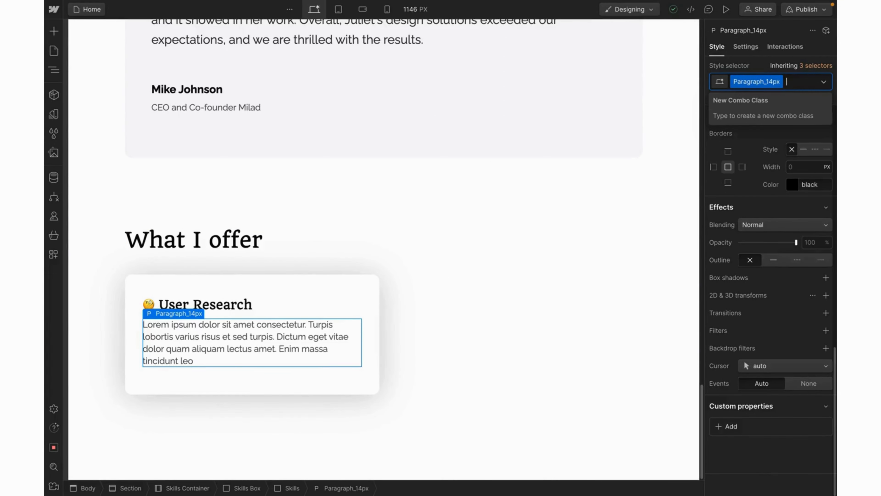
type("Hei")
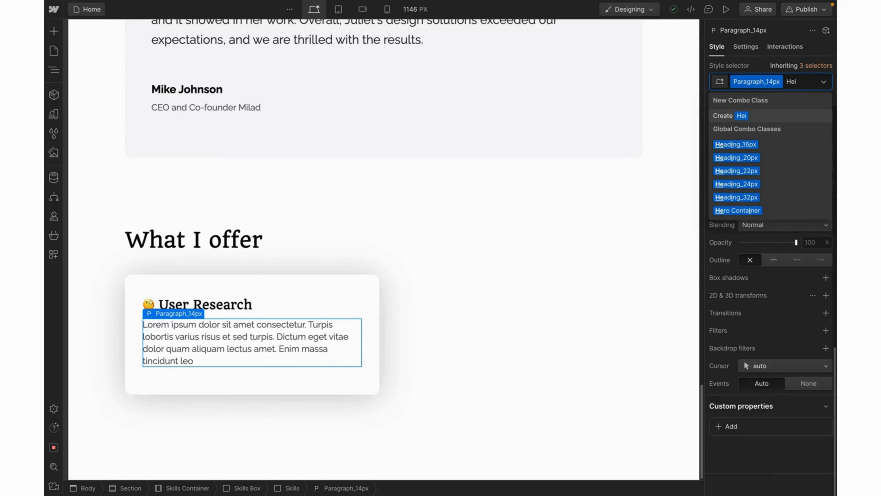
key("BackSpace")
key("BackSpace")
key("BackSpace")
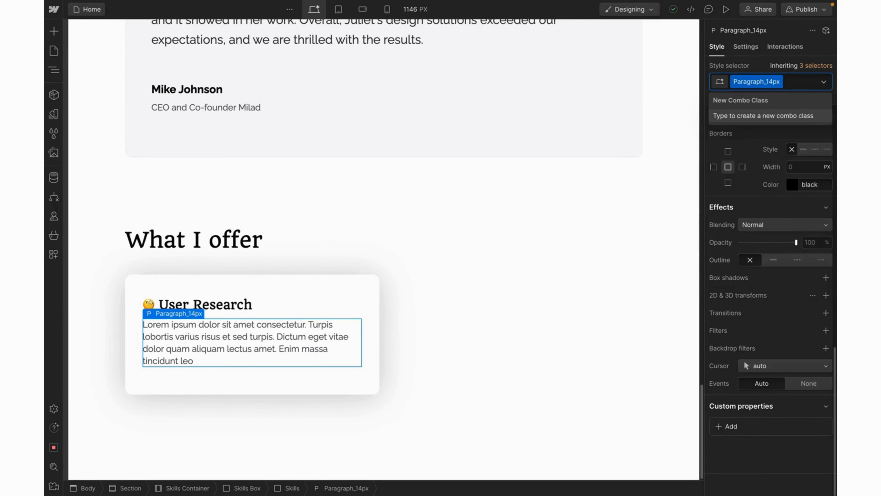
type("Text h")
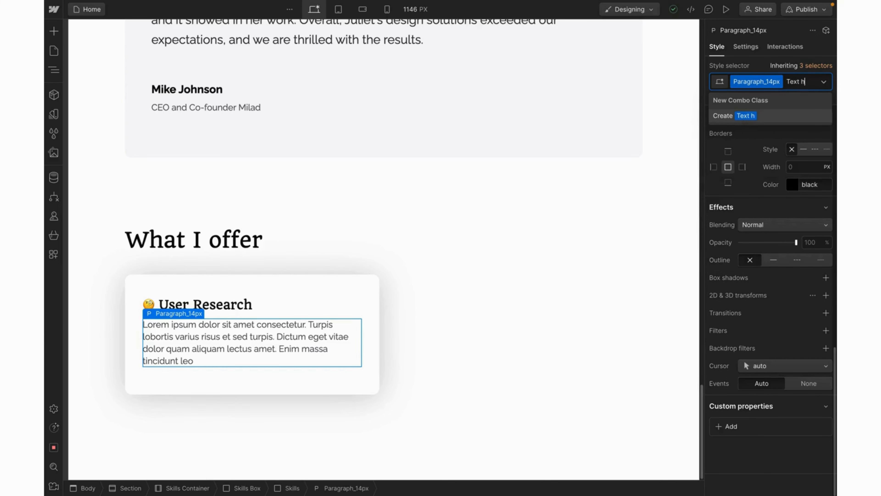
type("eight_30px")
key("Return")
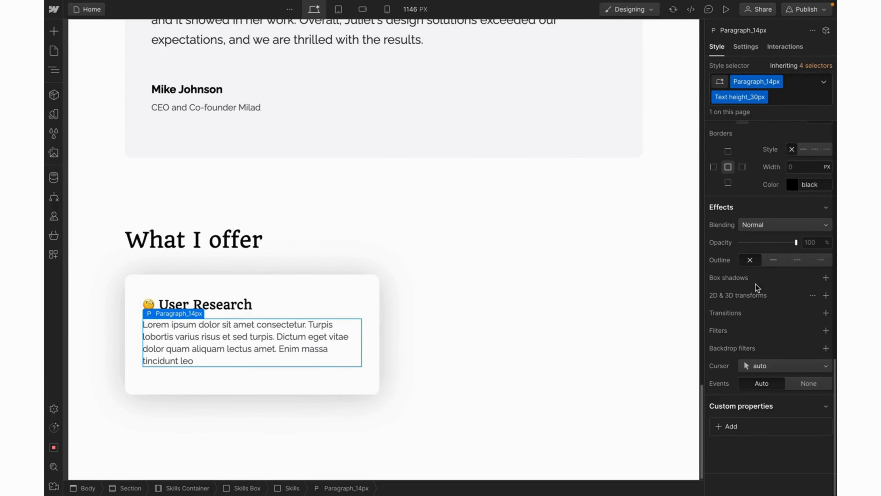
Step: Set the "User Research" description's line height to 30 px
scroll(763, 243, "up", 2)
scroll(769, 227, "up", 10)
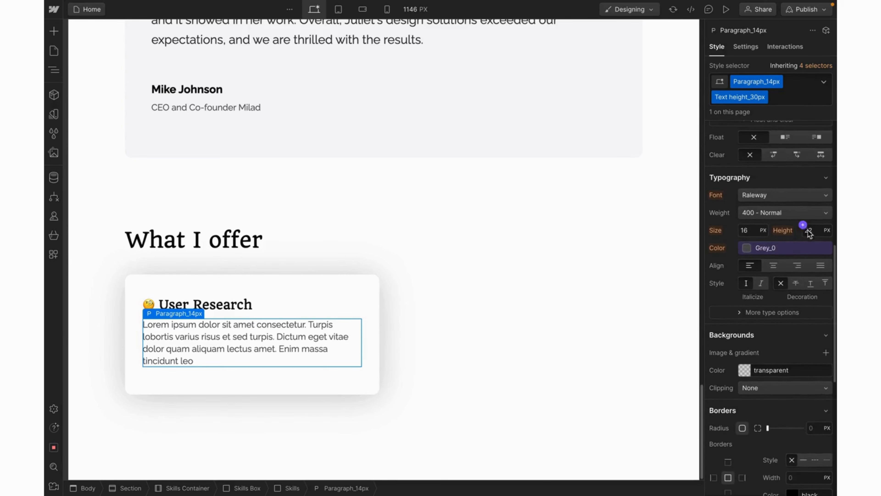
left_click(810, 230)
type("30")
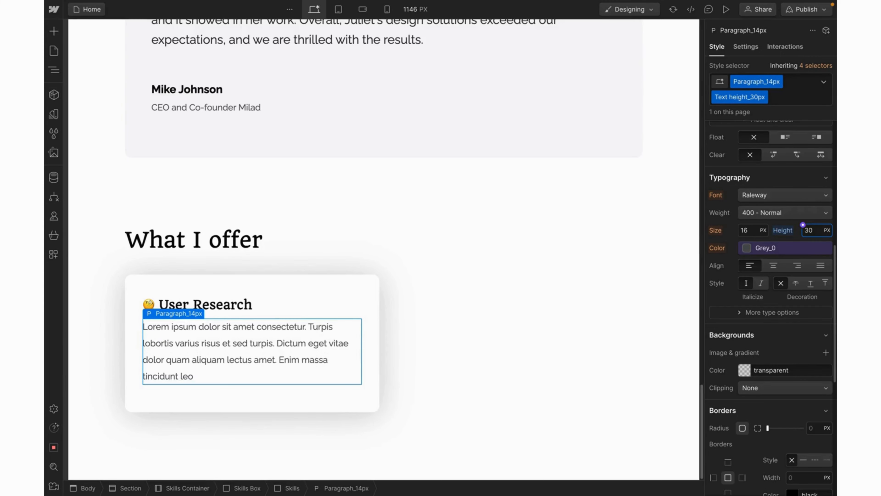
Step: Duplicate the "User Research" Skills card three times to fill the two-by-two grid
left_click(368, 284)
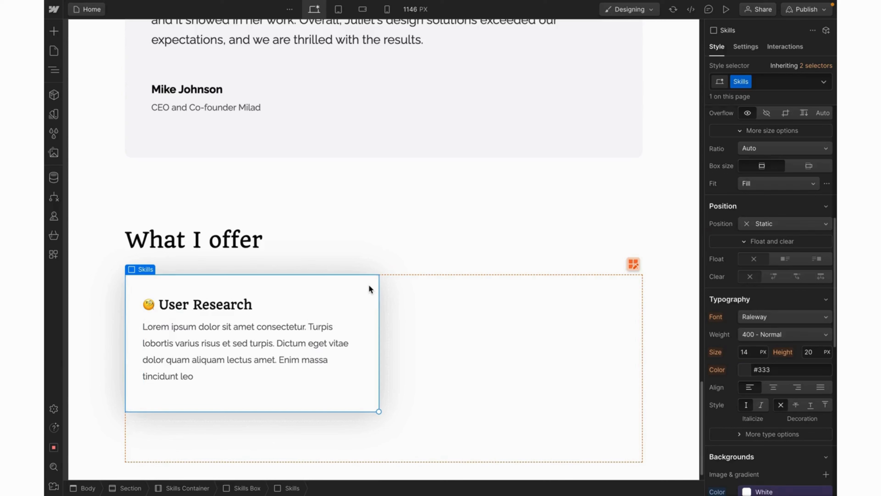
key("super+d")
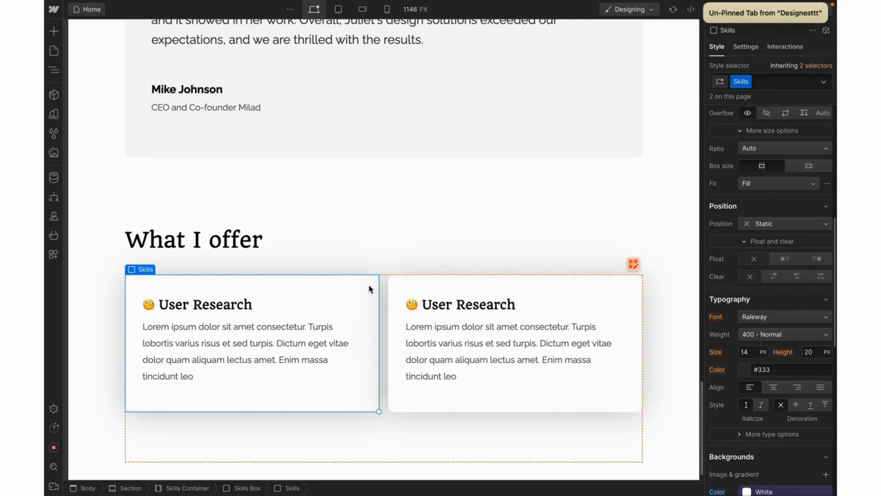
key("super+d")
key("super+d")
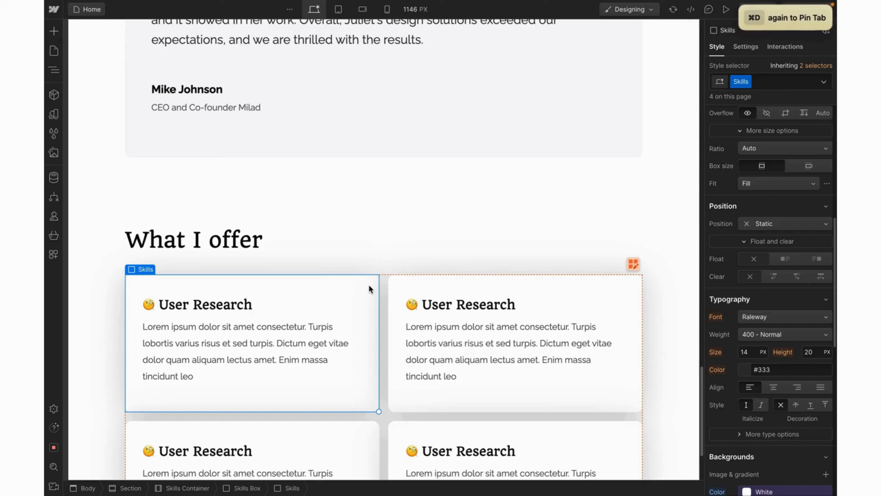
scroll(369, 284, "down", 3)
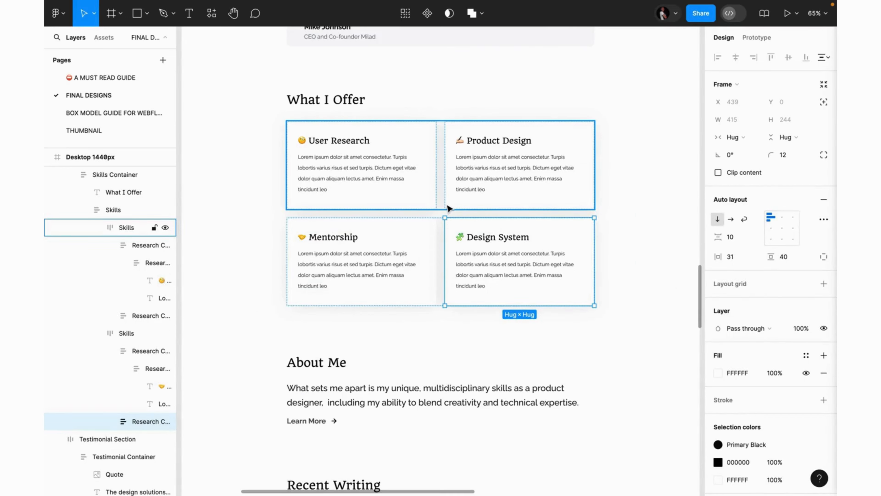
Step: Copy the "Product Design" heading with its emoji from Figma and replace the heading of the top-row second card in Webflow with it
left_click(434, 189)
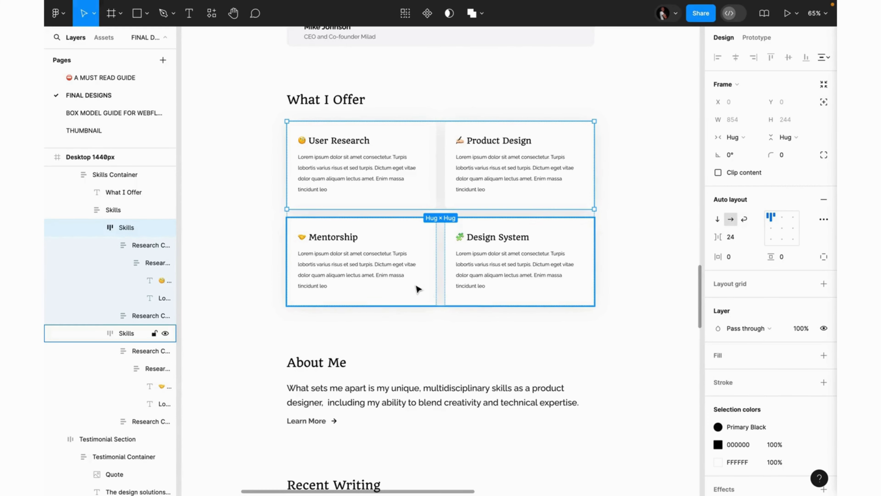
left_click(502, 146)
double_click(499, 141)
key("ctrl+c")
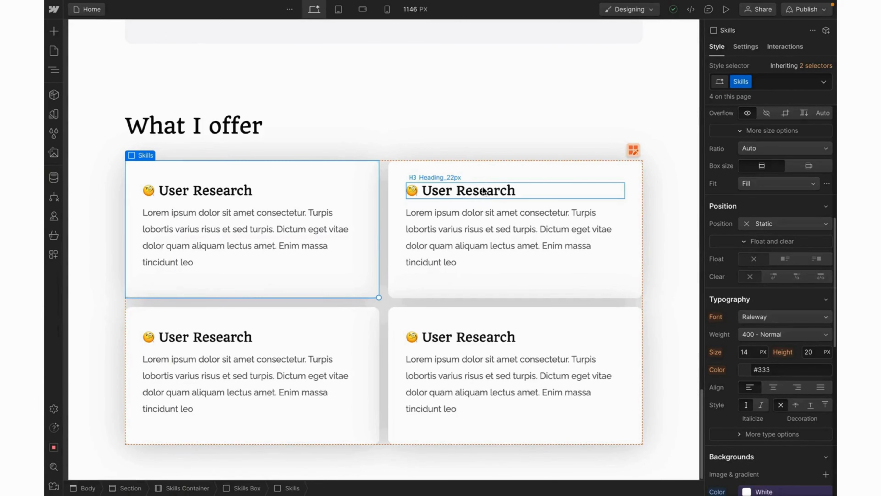
double_click(485, 191)
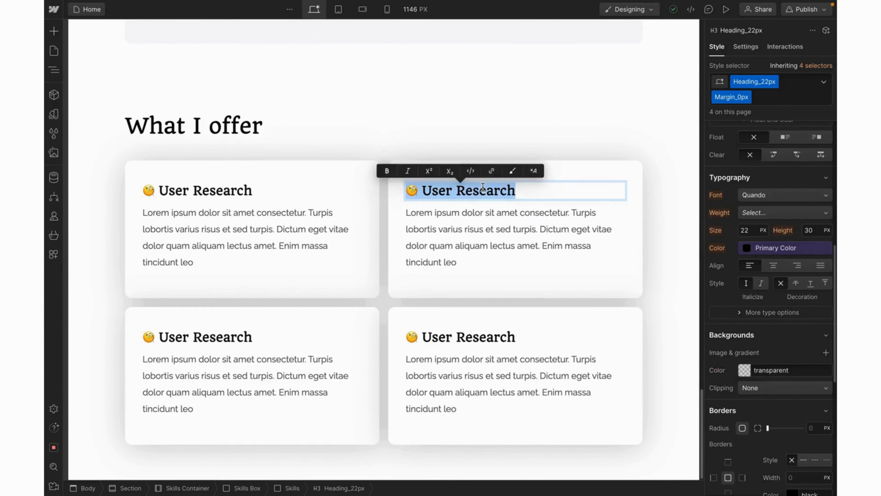
key("ctrl+v")
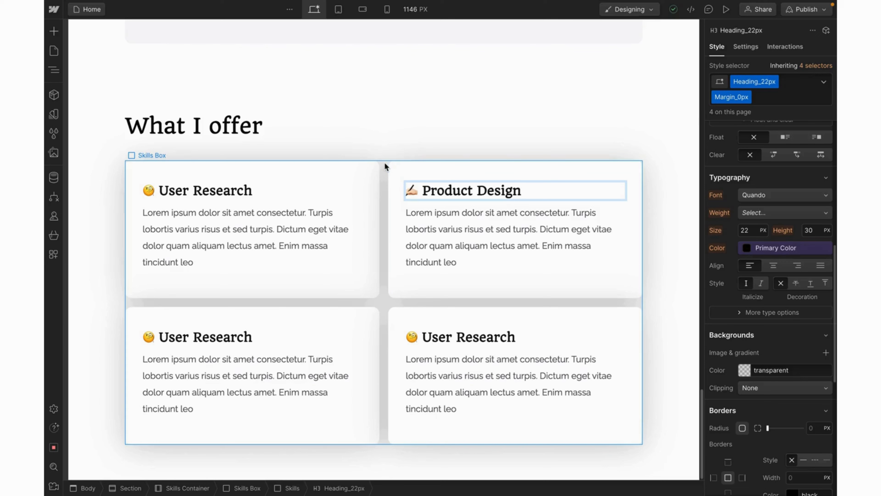
key("Escape")
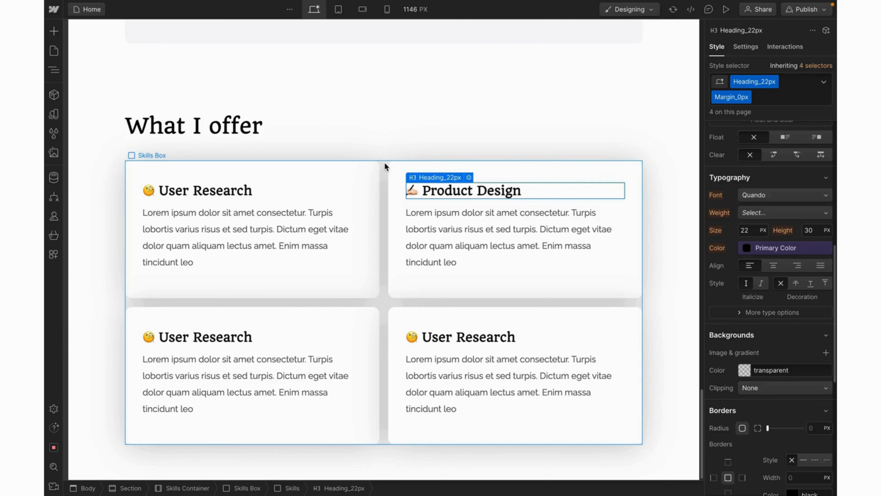
Step: Set the grid gap of the Skills Box to 24 px
left_click(387, 307)
scroll(786, 142, "up", 5)
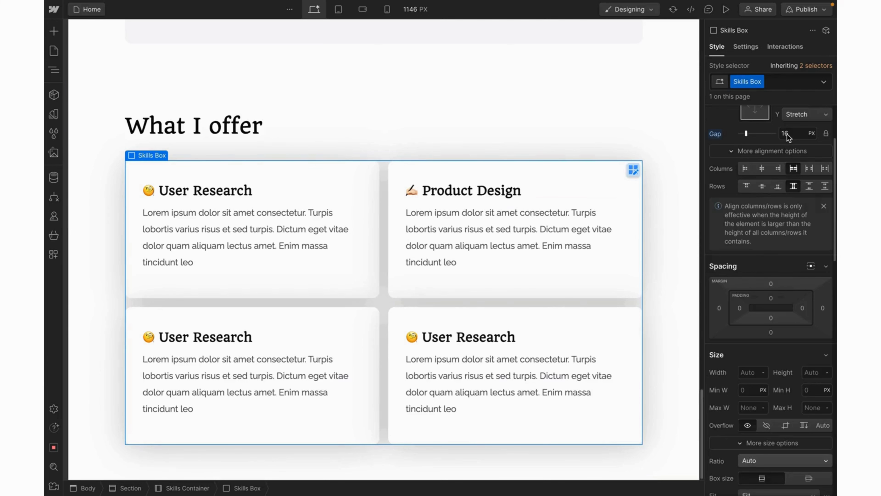
left_click(786, 134)
type("24")
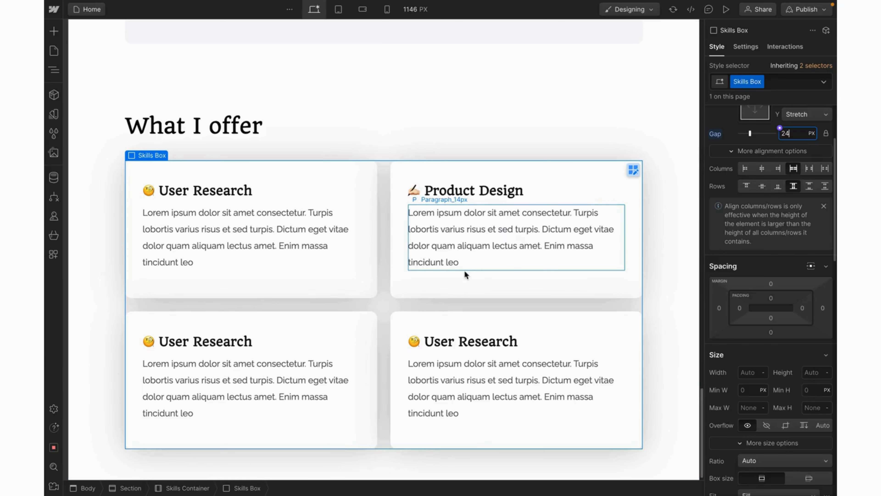
Step: Copy the "Mentorship" heading with its emoji from Figma and replace the bottom-row first card's heading in Webflow with it
double_click(228, 342)
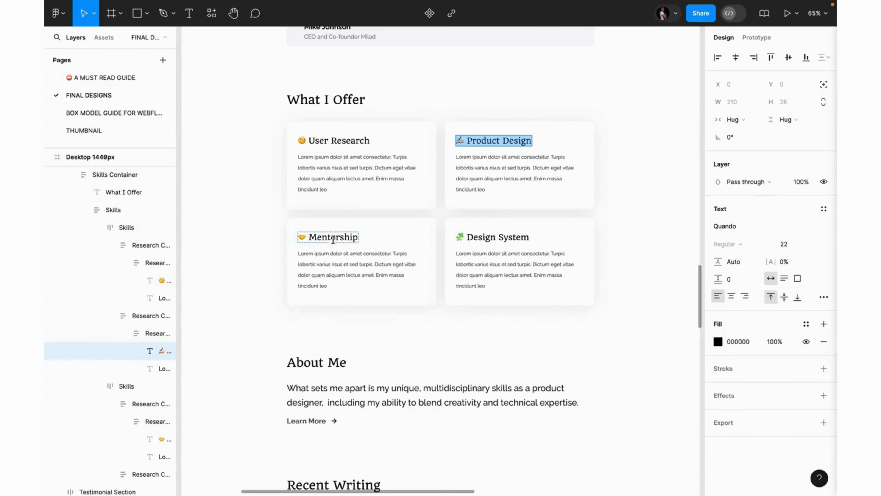
left_click(333, 238)
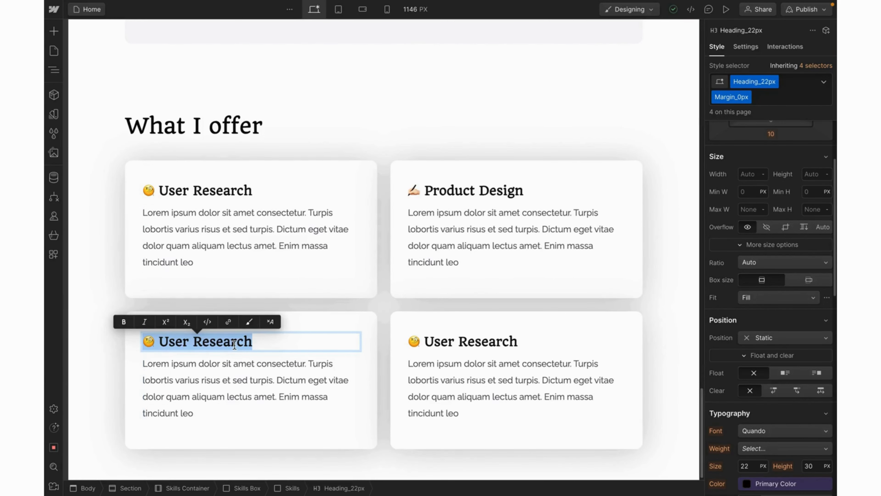
type("🤝 Mentorship")
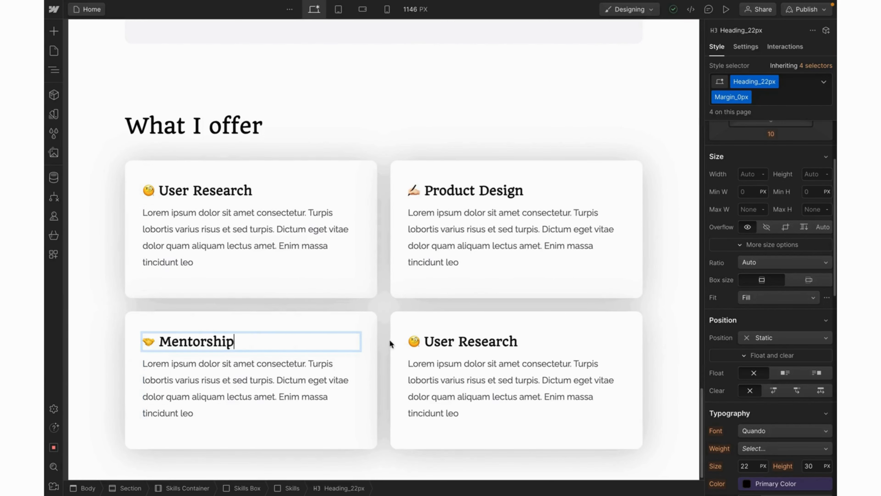
Step: Replace the heading of the bottom-row second card in Webflow with the "Design System" heading and emoji copied from Figma
double_click(460, 342)
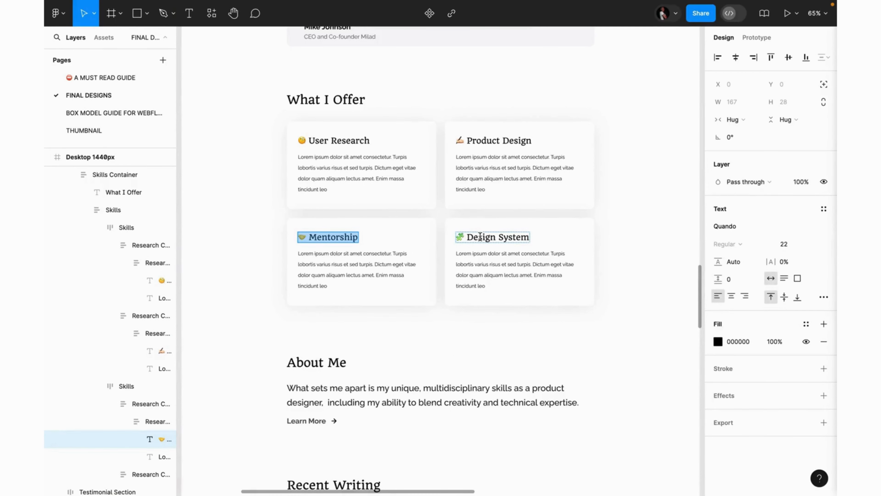
double_click(480, 237)
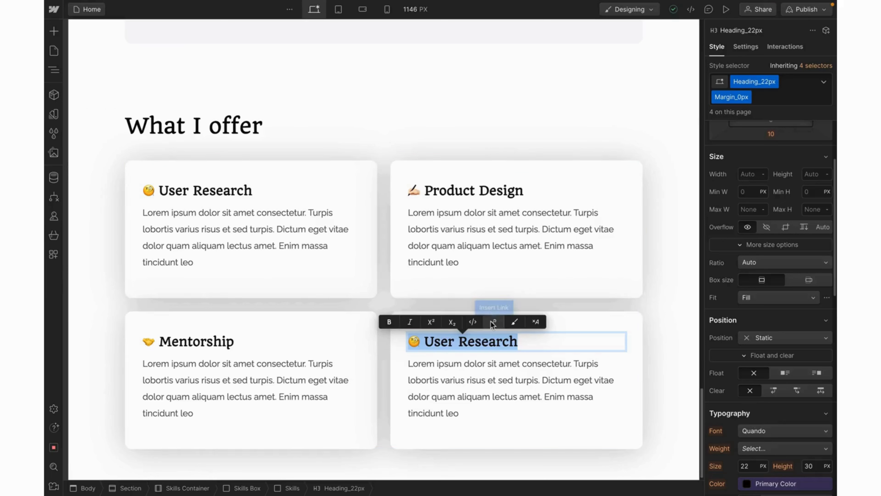
type("🧩 Design System")
left_click(651, 212)
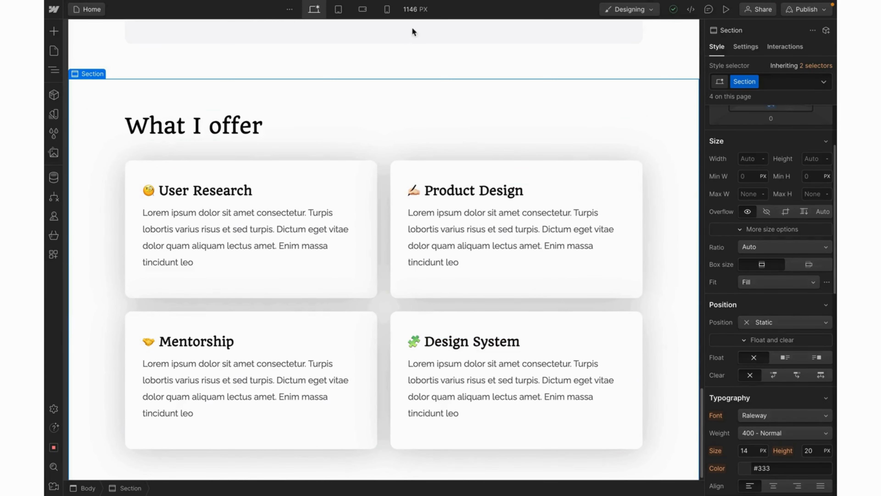
Step: Set the canvas width to 1440 px
left_click(413, 15)
type("1")
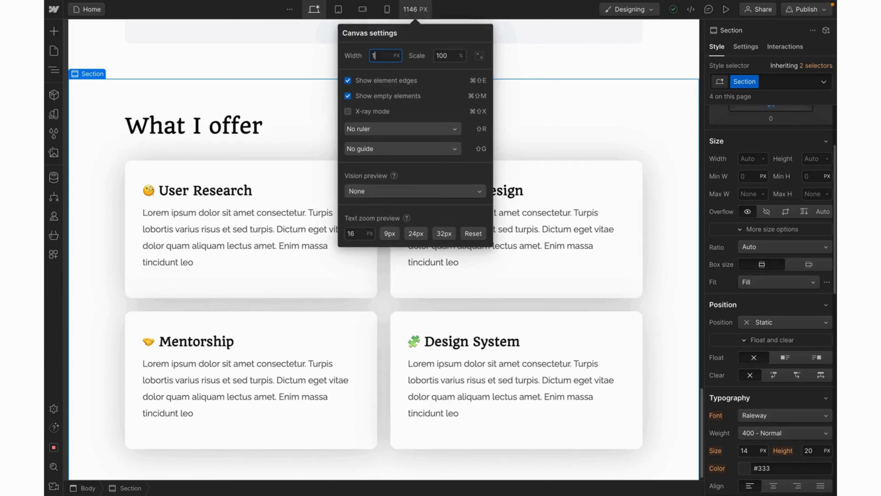
type("440")
key("Return")
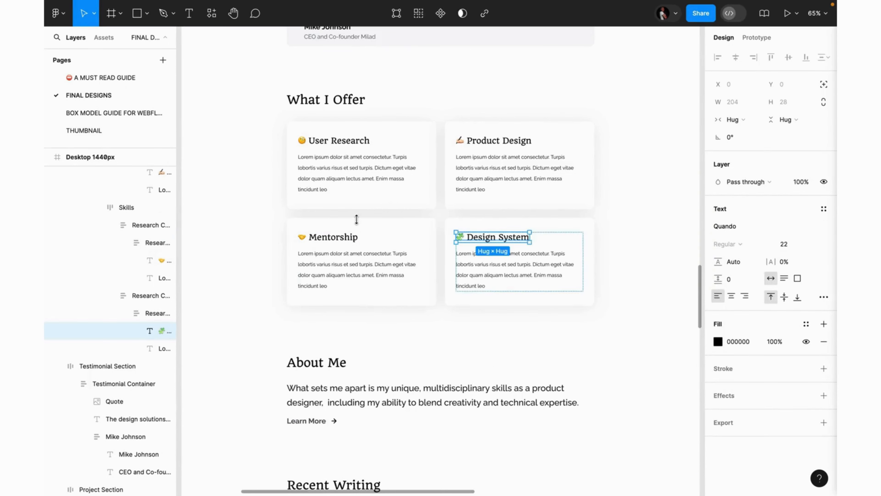
Step: Check the Mentorship card's drop shadow in Figma and set the Skills card's box shadow colour opacity to 8% in Webflow
left_click(358, 220)
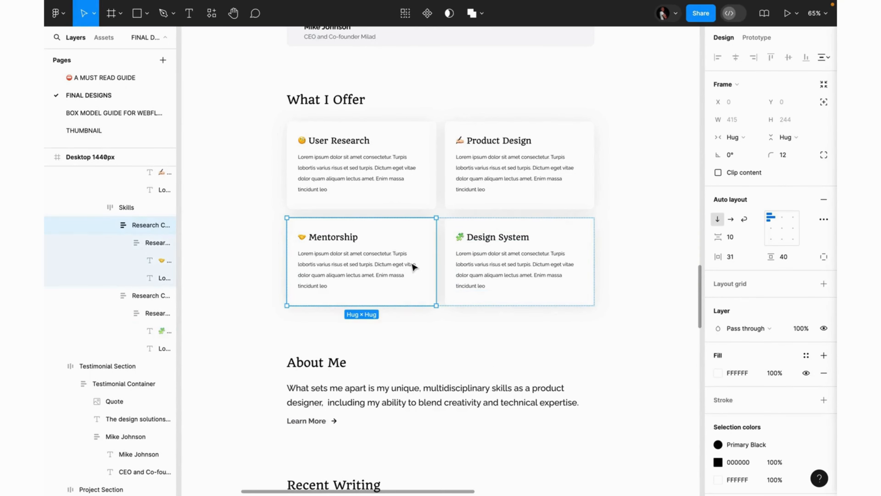
scroll(770, 360, "down", 3)
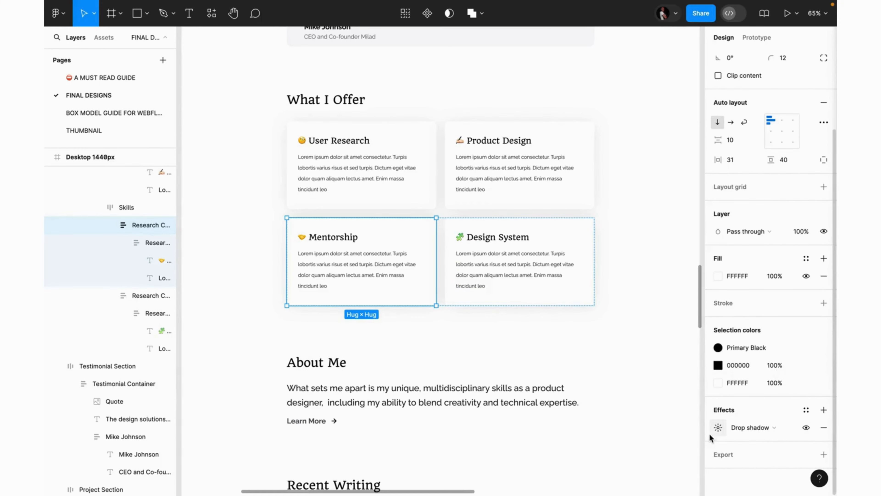
left_click(716, 433)
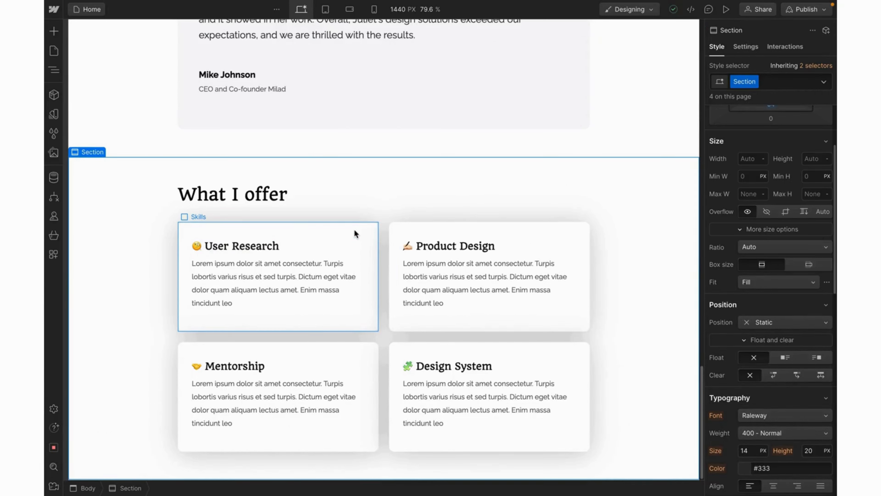
left_click(353, 229)
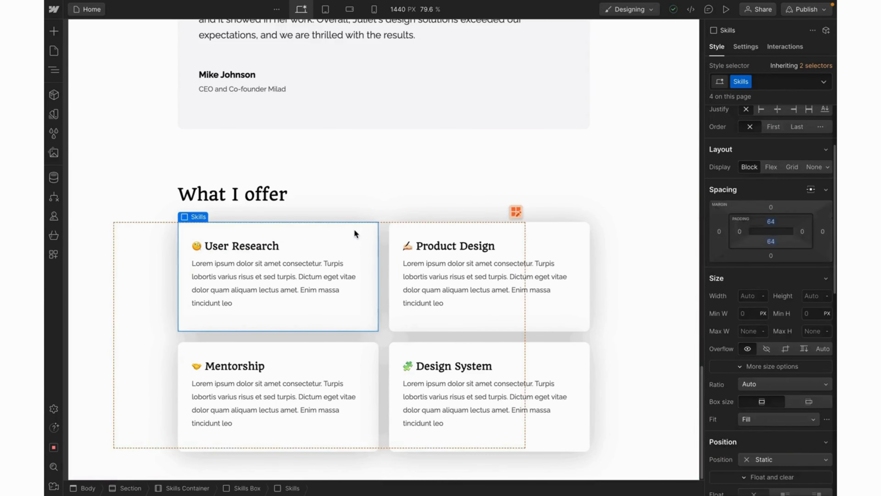
scroll(765, 366, "down", 10)
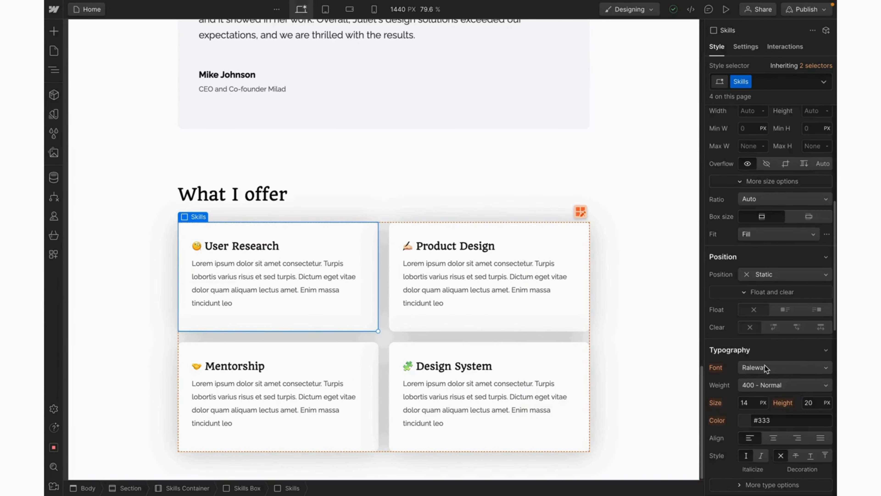
scroll(766, 368, "down", 4)
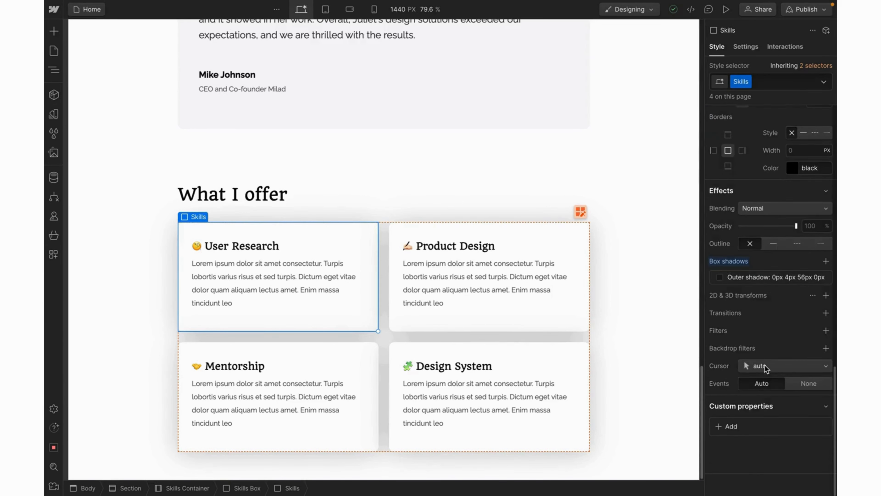
left_click(743, 278)
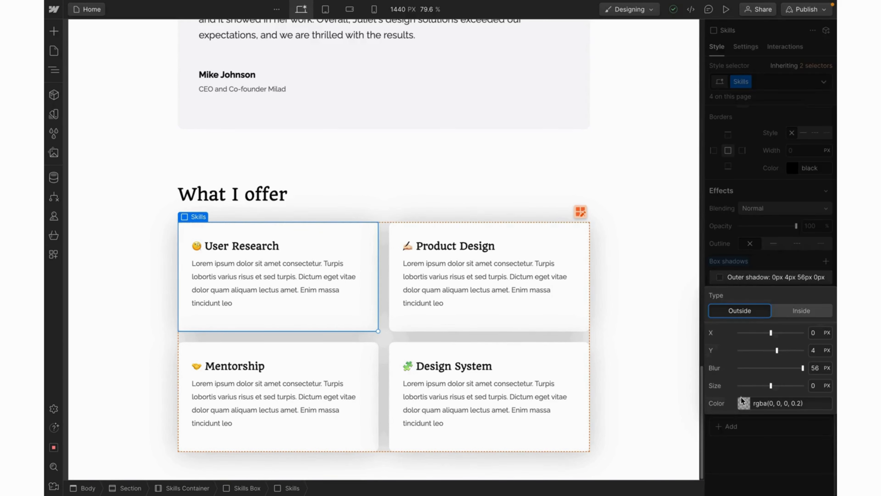
left_click(745, 403)
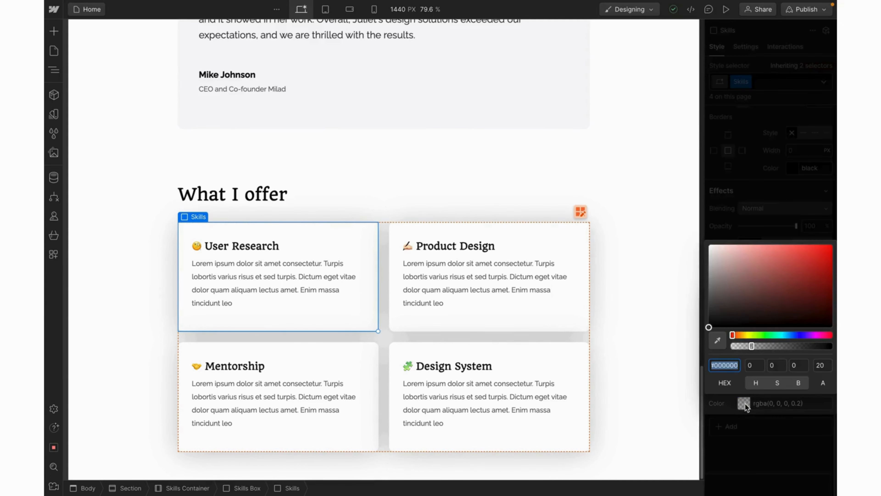
left_click(820, 365)
type("8")
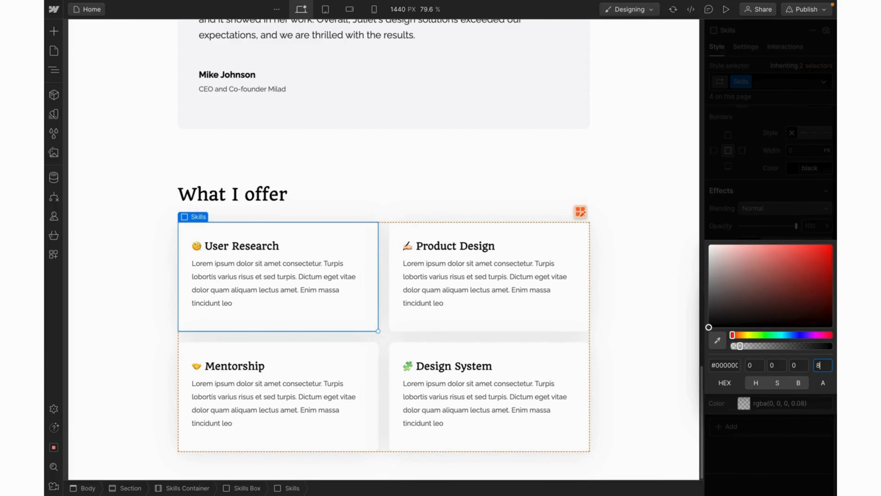
left_click(640, 294)
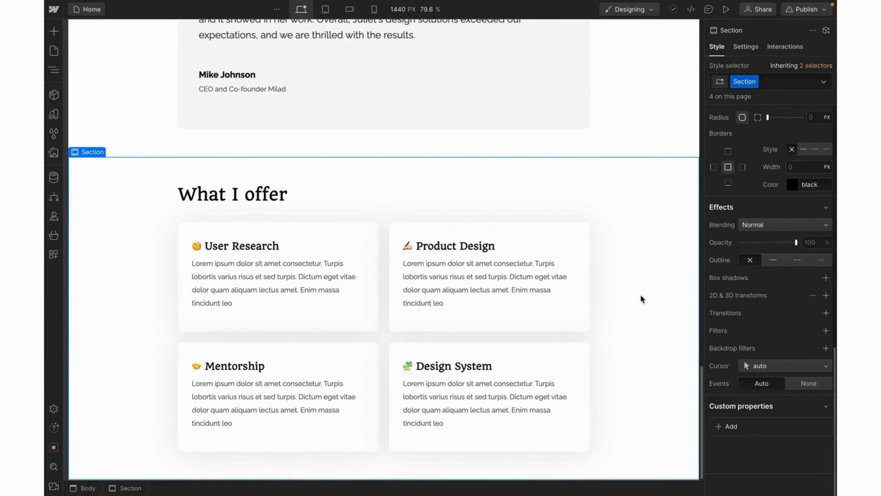
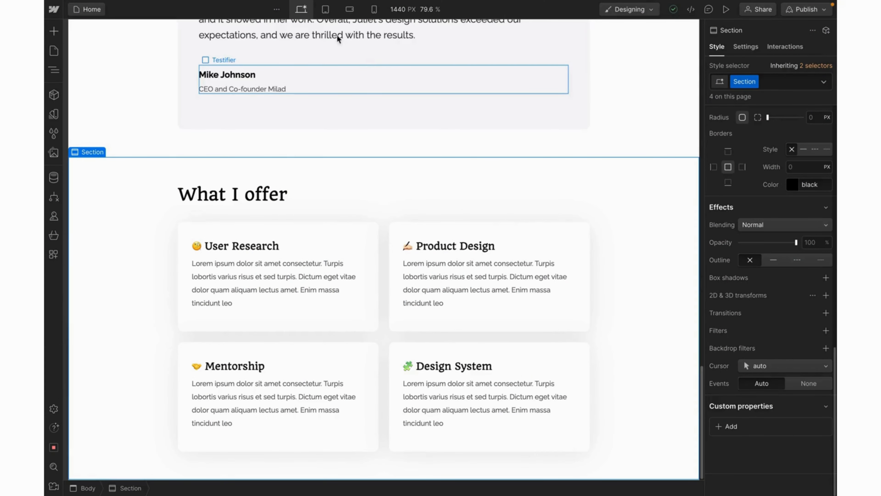
left_click(325, 13)
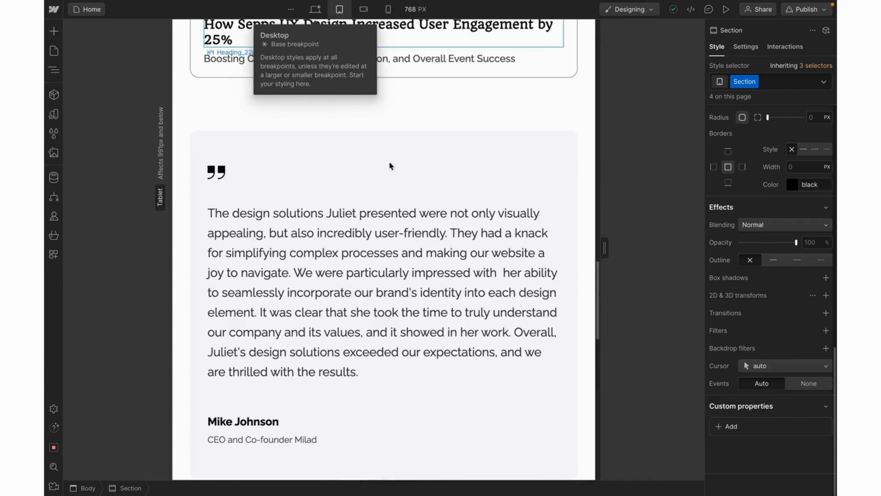
scroll(410, 205, "down", 2)
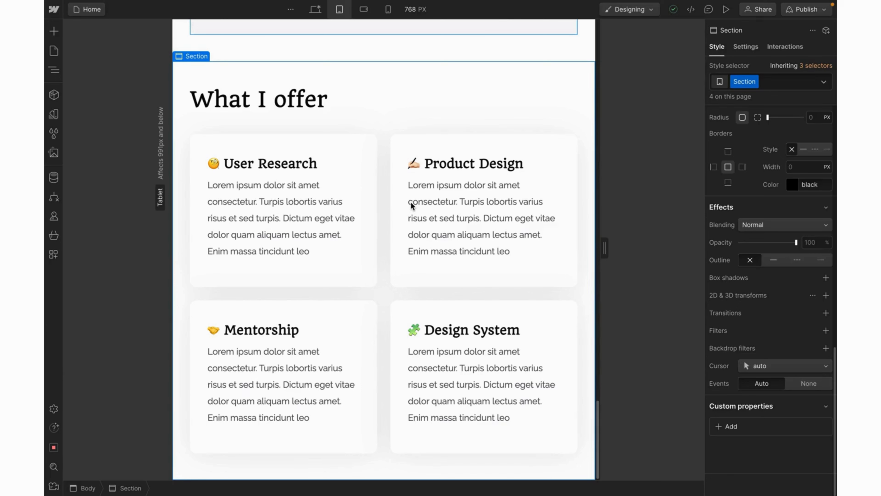
key("super+Tab")
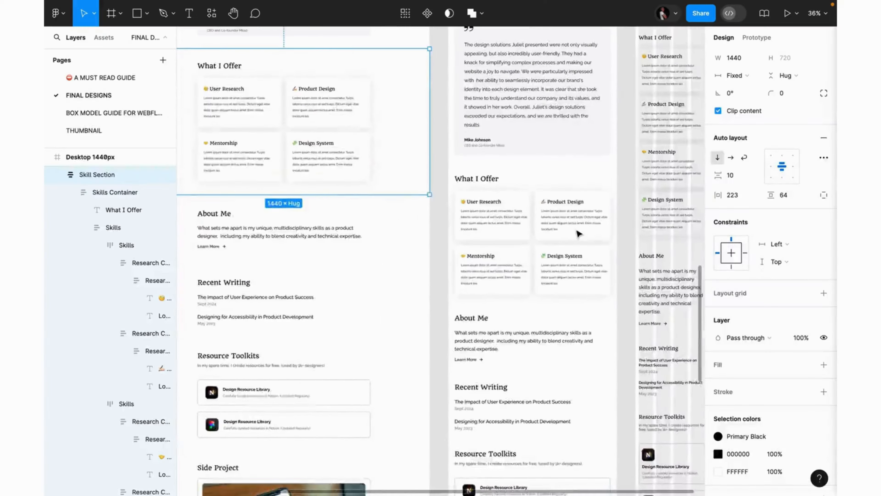
scroll(577, 231, "up", 5)
scroll(577, 230, "up", 2)
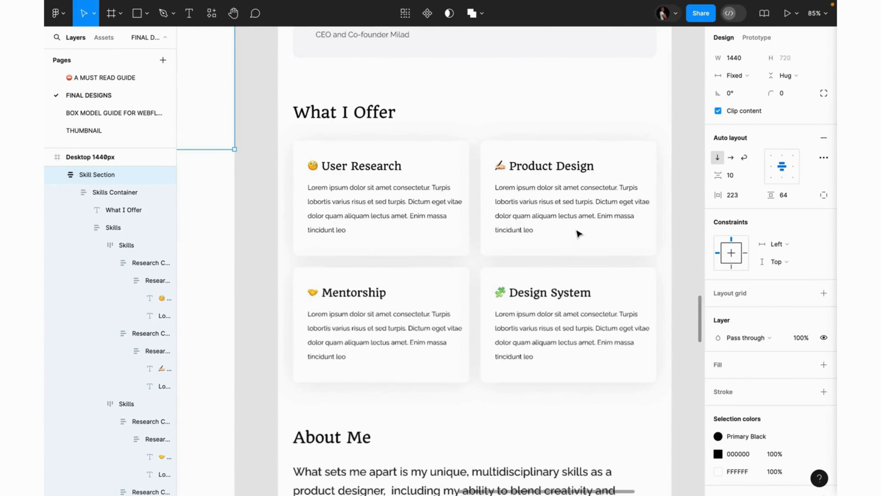
double_click(558, 210)
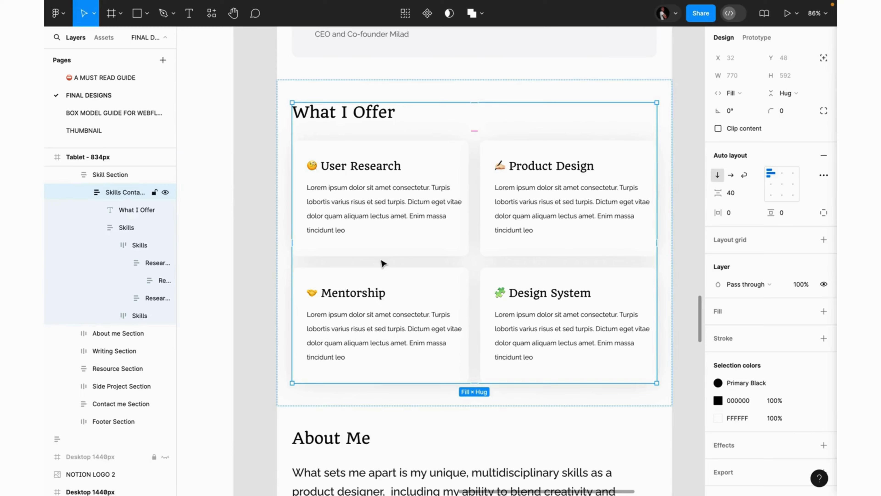
Step: Examine the "What I Offer" section in Figma's mobile design, checking the card stacking, the heading text sizes and the container
scroll(383, 264, "right", 10)
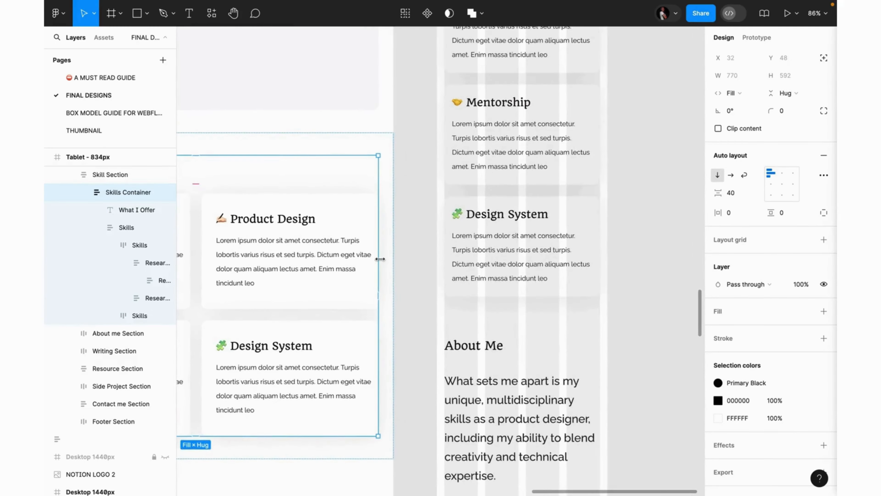
scroll(383, 264, "up", 10)
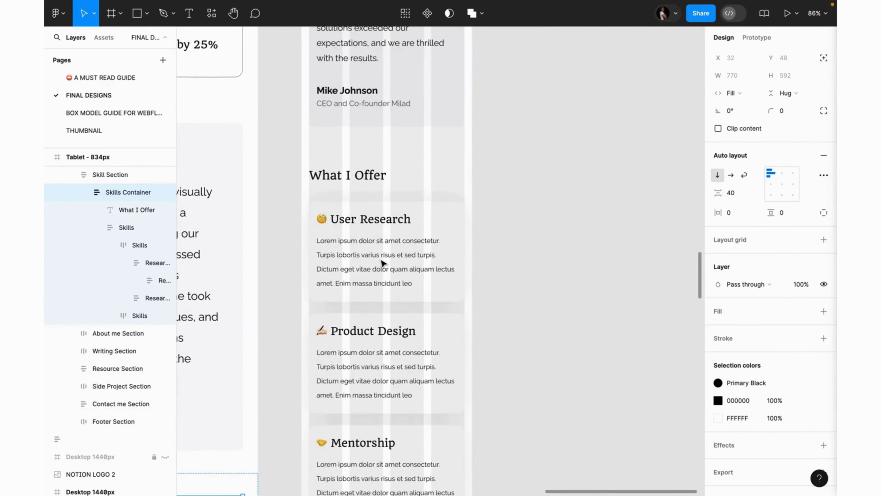
scroll(383, 264, "down", 3)
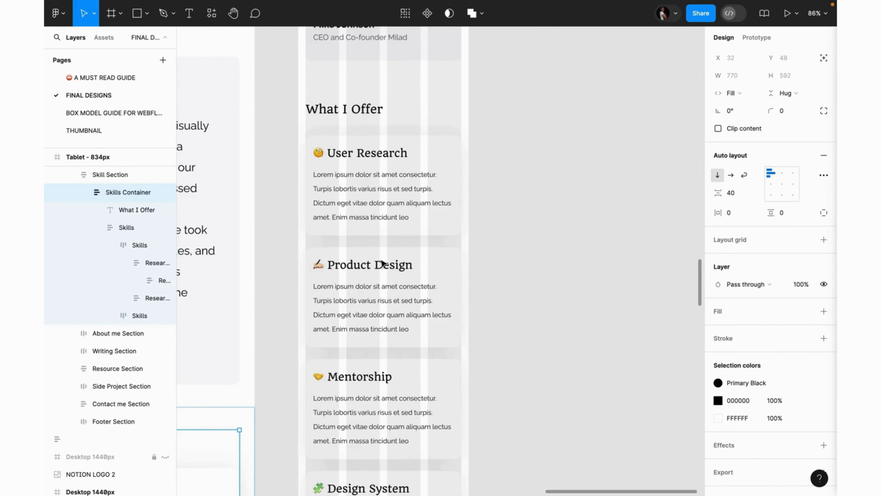
scroll(382, 264, "up", 2)
left_click(355, 179)
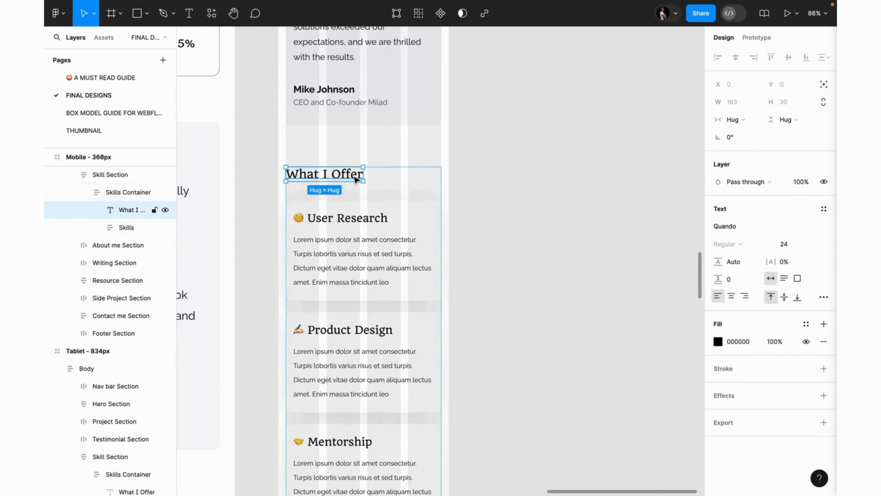
double_click(356, 221)
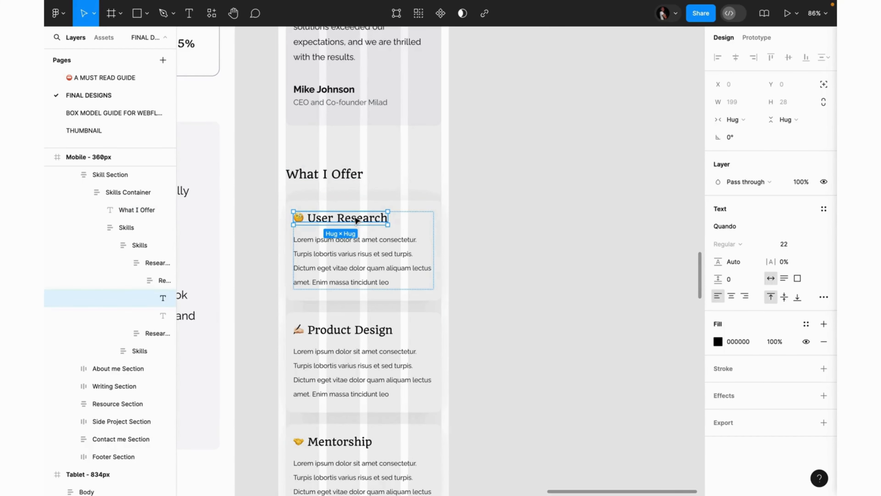
left_click(334, 182)
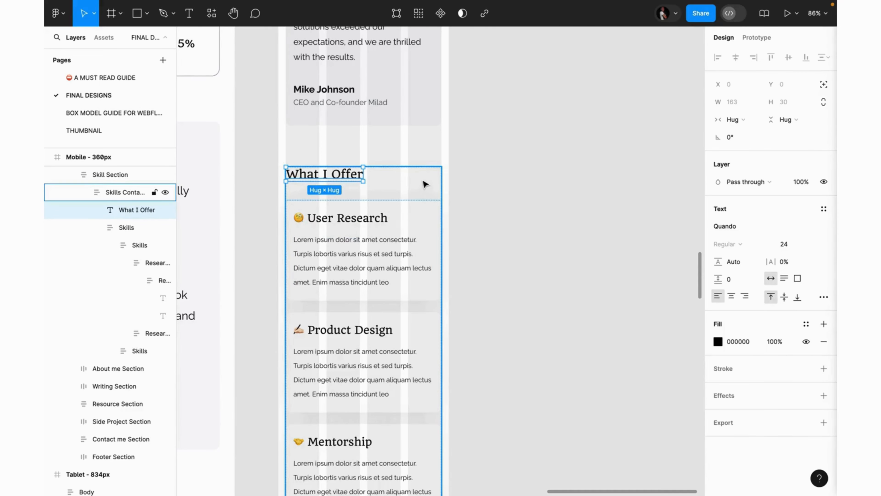
left_click(426, 184)
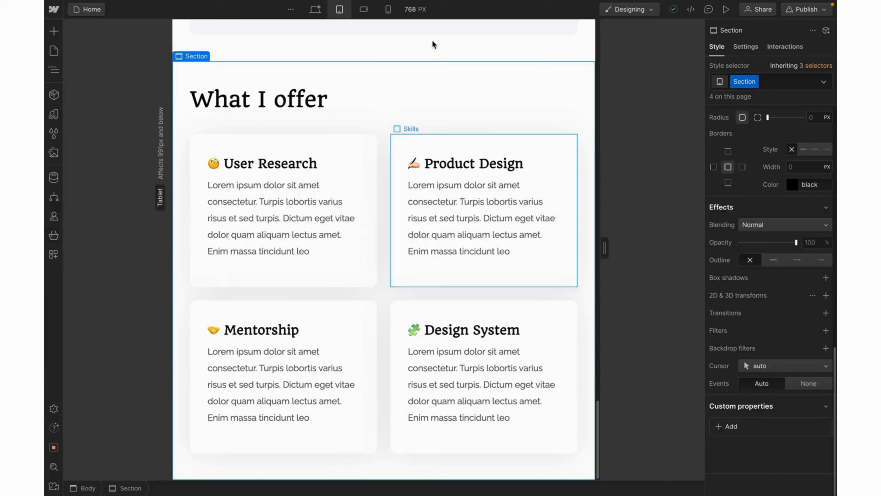
Step: At the mobile landscape breakpoint, set the Skills Box grid to 1 column and 1 row so the cards stack
left_click(364, 11)
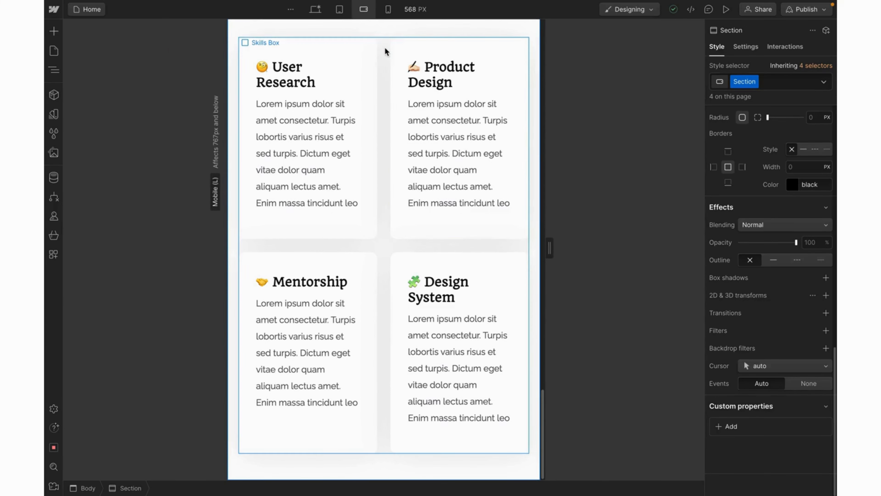
left_click(385, 48)
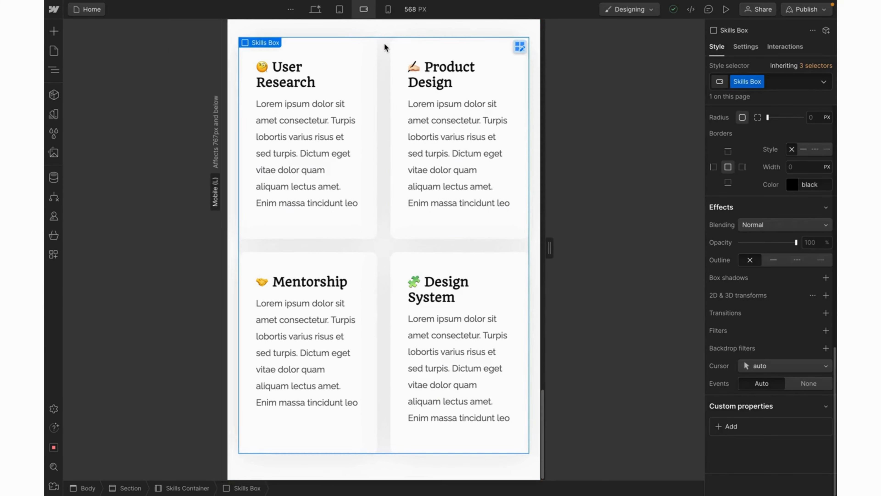
scroll(774, 162, "up", 4)
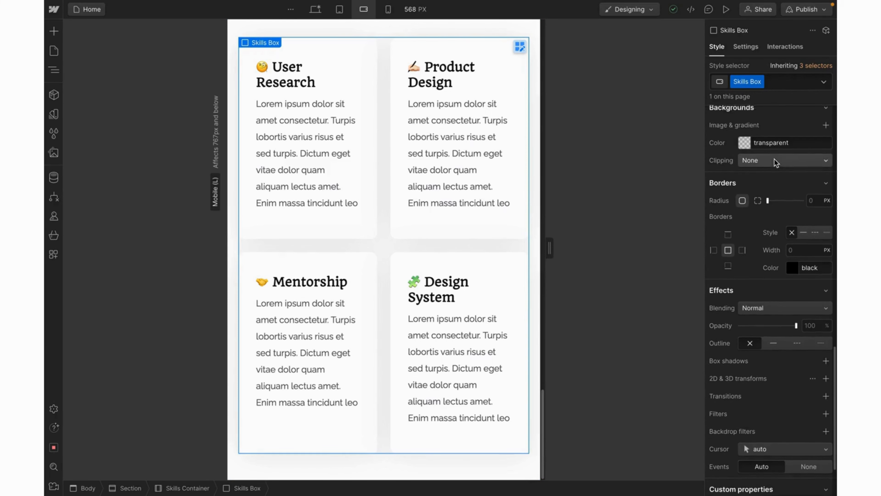
scroll(775, 162, "up", 10)
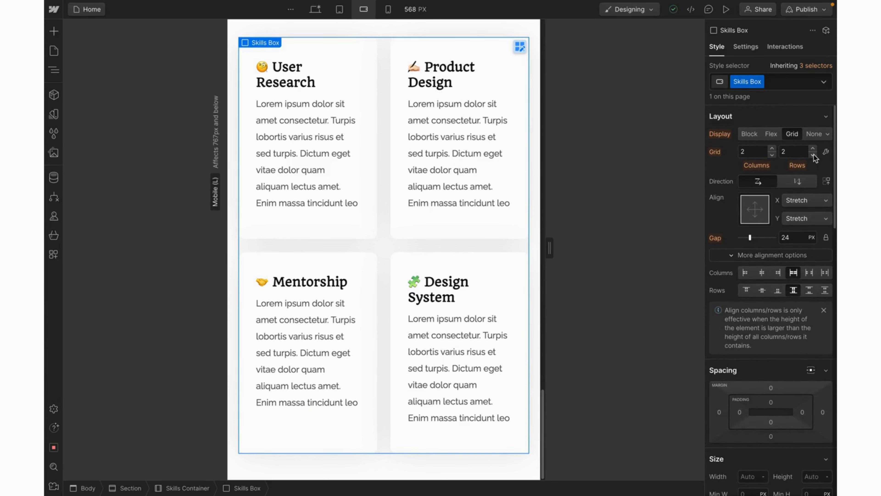
left_click(813, 155)
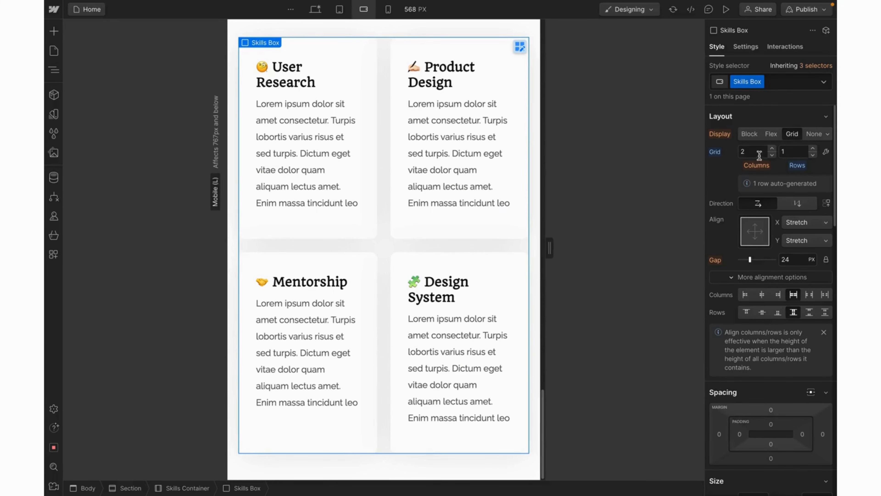
left_click(772, 155)
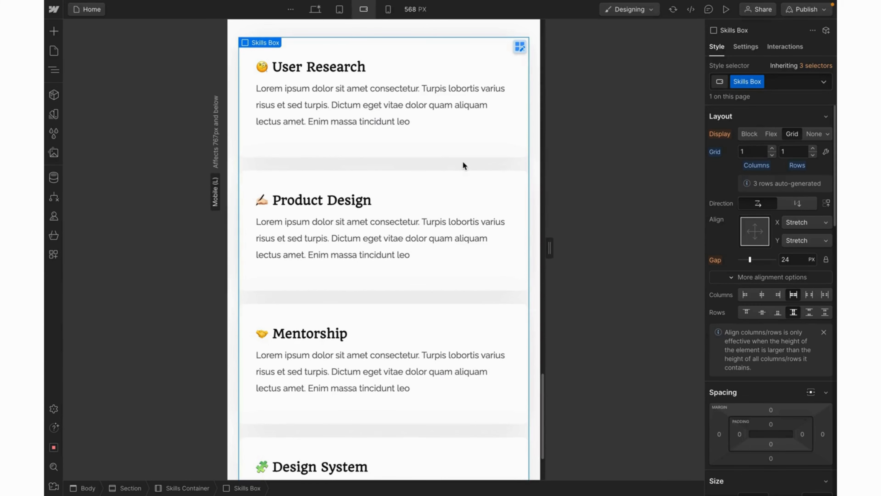
Step: Replace the "What I offer" heading's Heading_32px and Margin_40px classes with the existing Heading_24px class
scroll(464, 164, "up", 2)
left_click(341, 74)
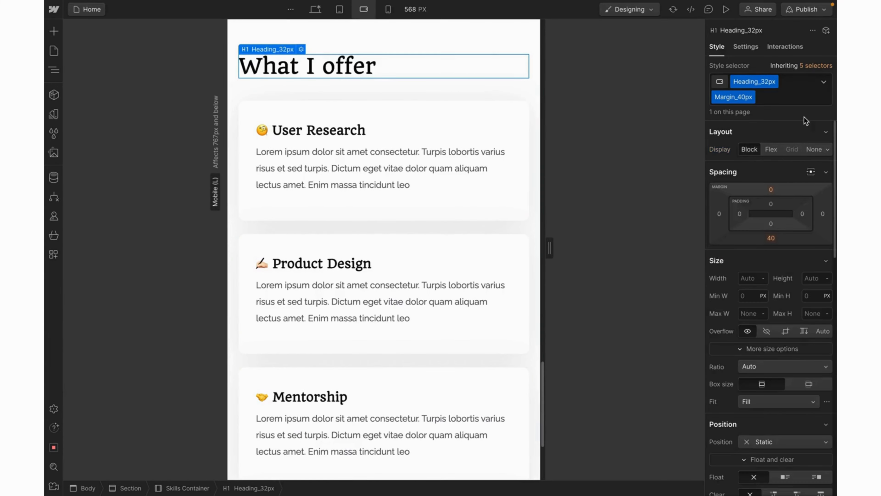
left_click(759, 99)
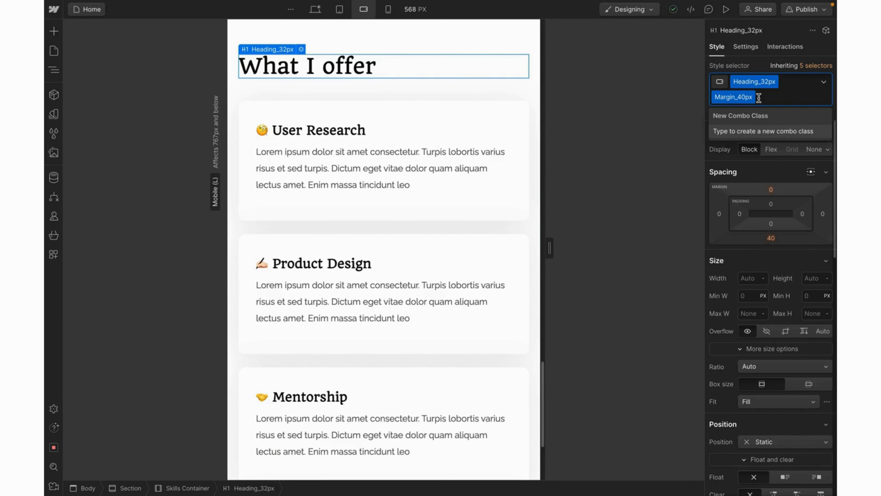
key("BackSpace")
key("BackSpace")
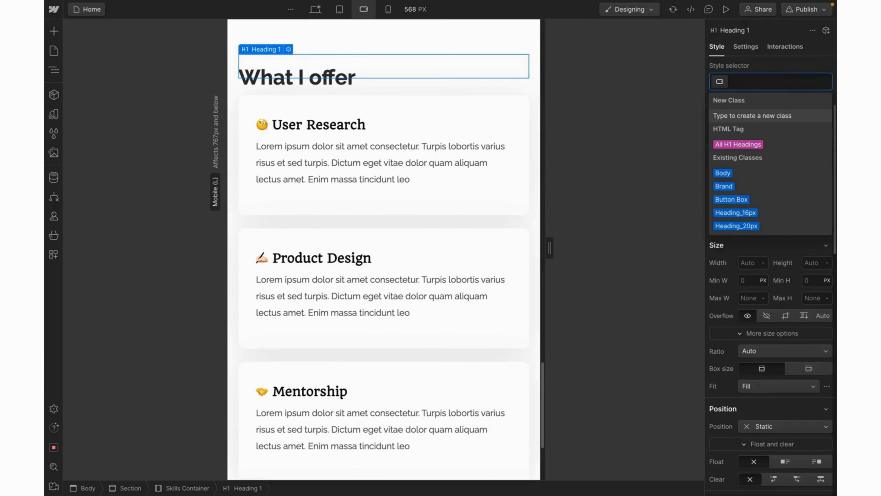
type("hea")
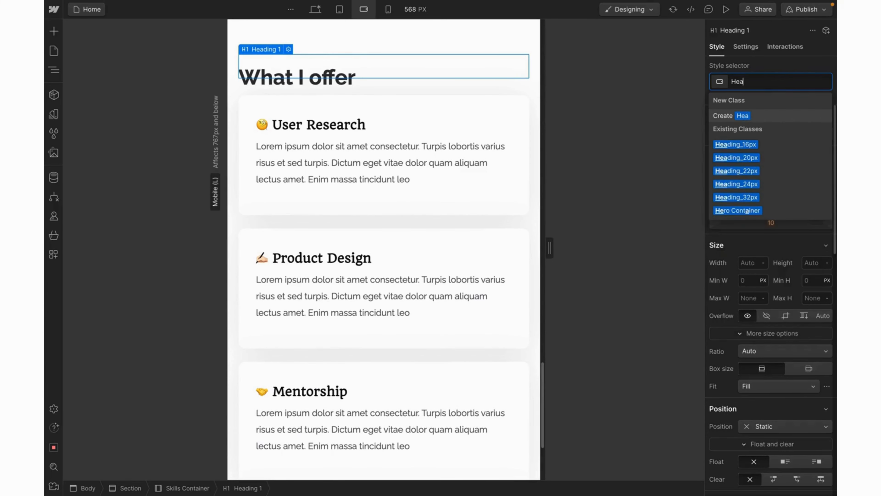
left_click(738, 170)
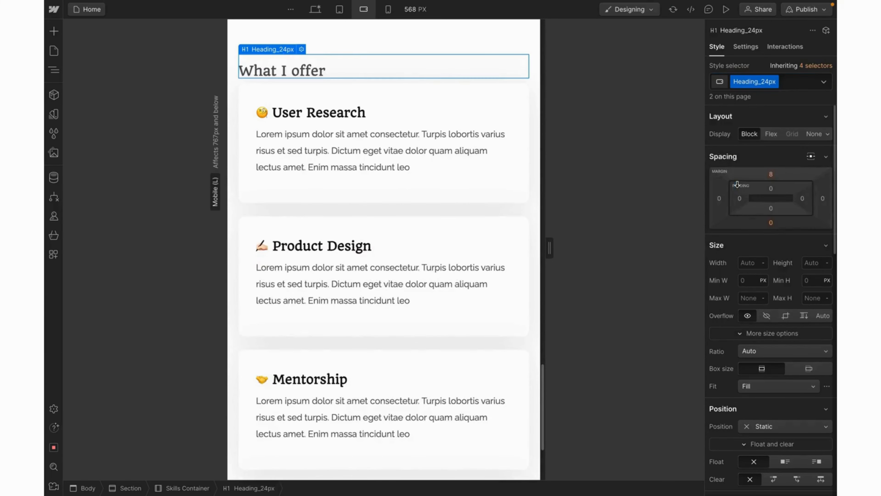
Step: Add a new combo class named Margin_32px to the "What I offer" heading
left_click(357, 115)
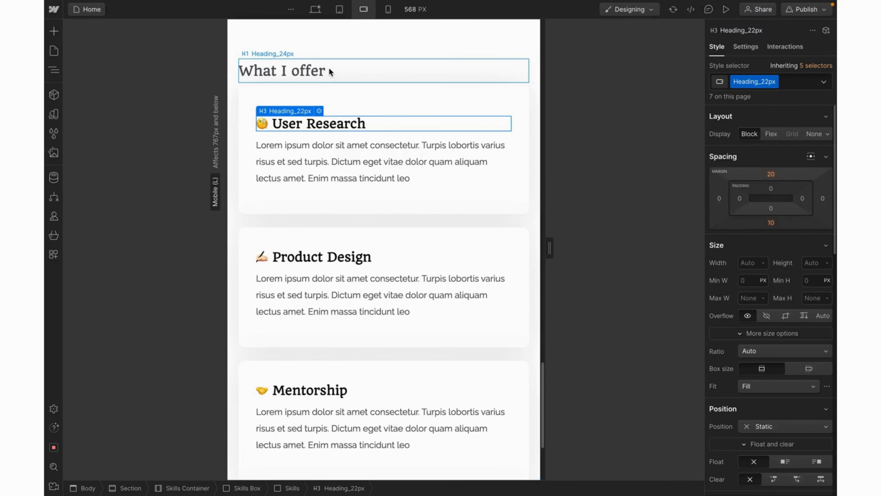
left_click(330, 72)
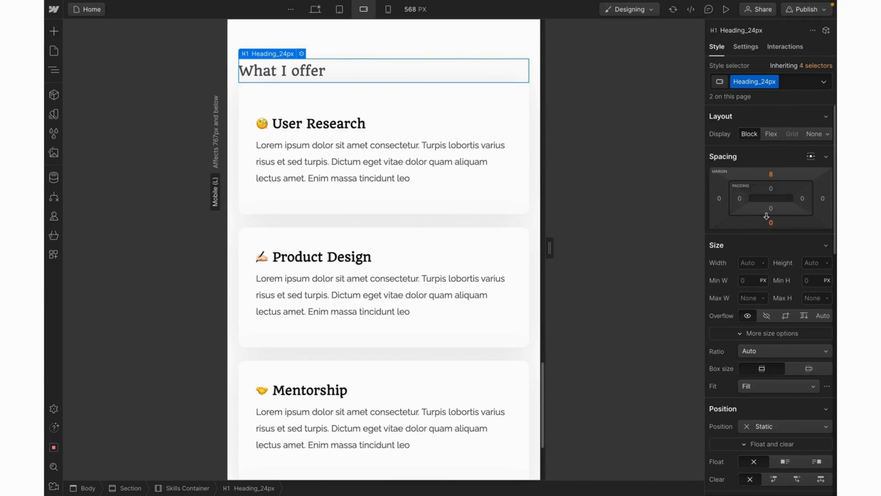
left_click(790, 83)
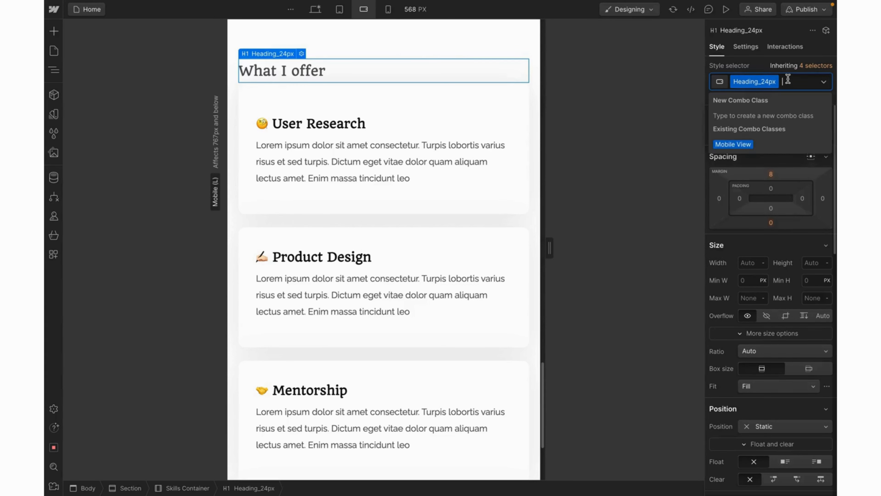
type("Margin")
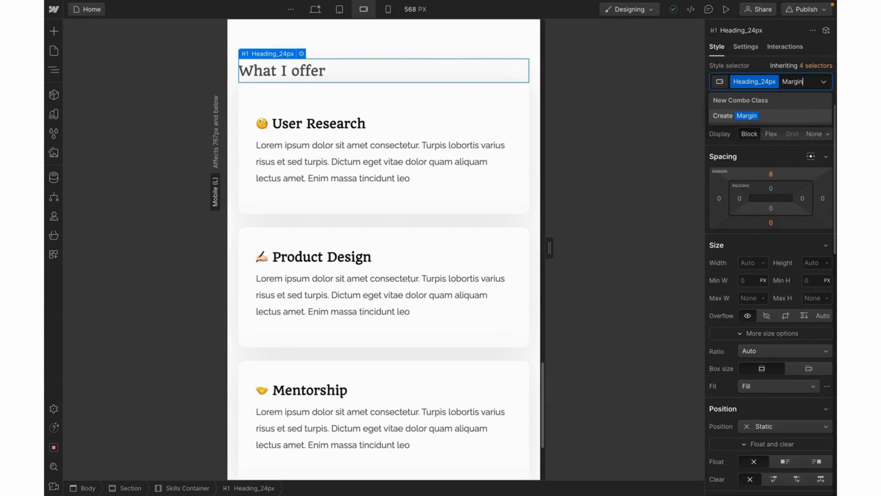
type("_32px")
key("Return")
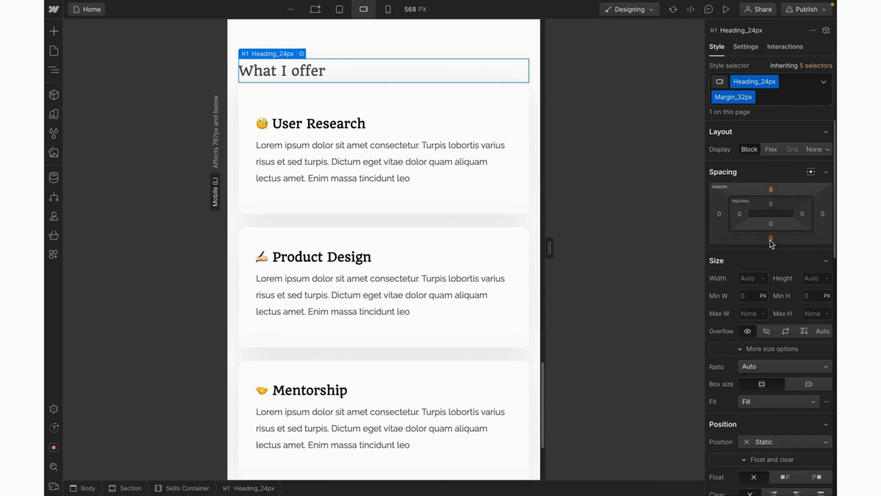
Step: Set the "What I offer" heading's bottom margin to 32 px and its top margin to 0
left_click(770, 239)
type("32")
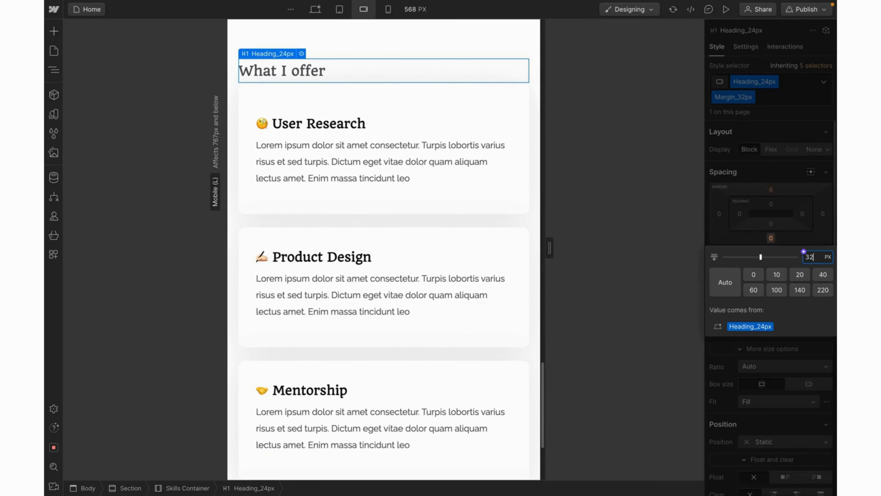
key("Return")
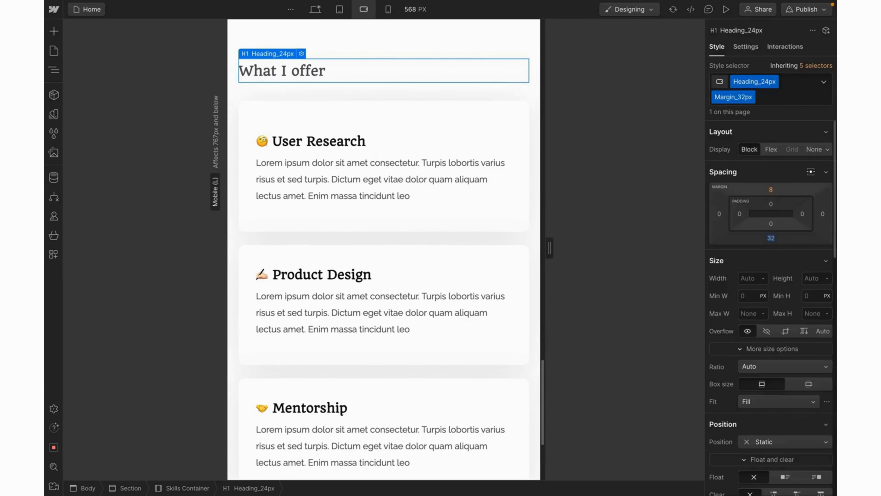
left_click(772, 191)
type("0")
key("Return")
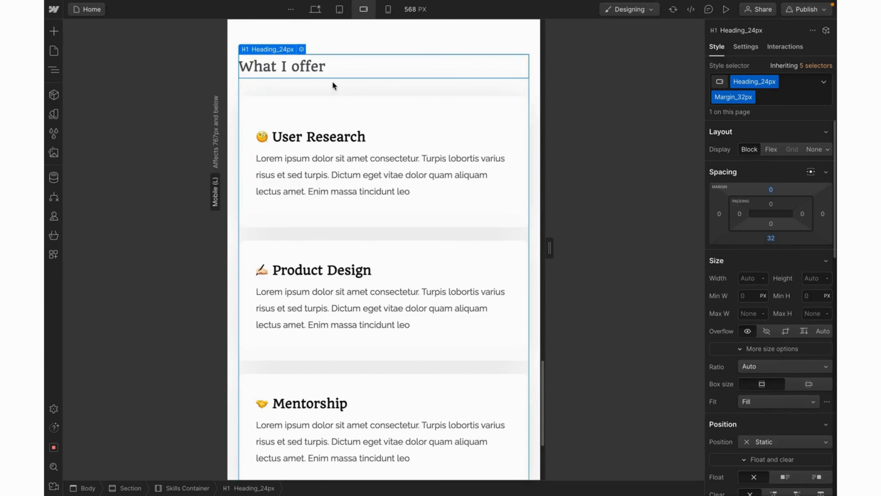
Step: At the mobile portrait breakpoint, set the Skills cards' left and right padding to 16 px
left_click(358, 50)
left_click(389, 10)
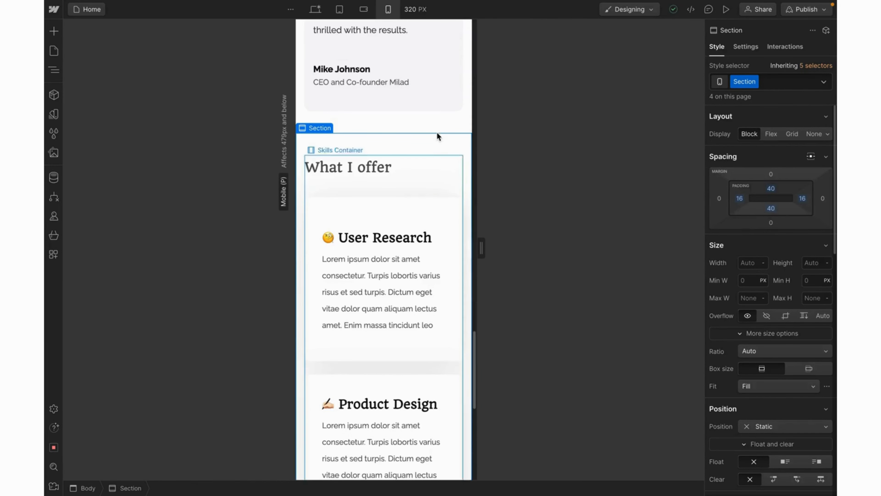
scroll(429, 219, "down", 1)
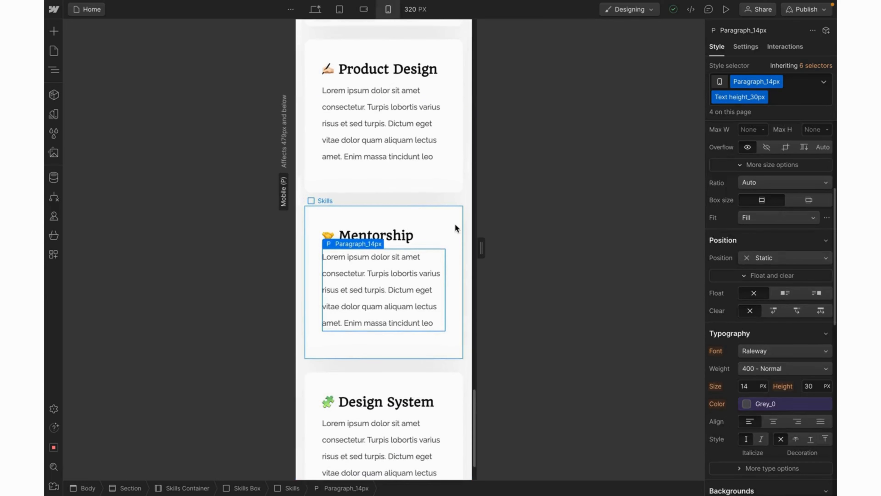
scroll(454, 224, "up", 1)
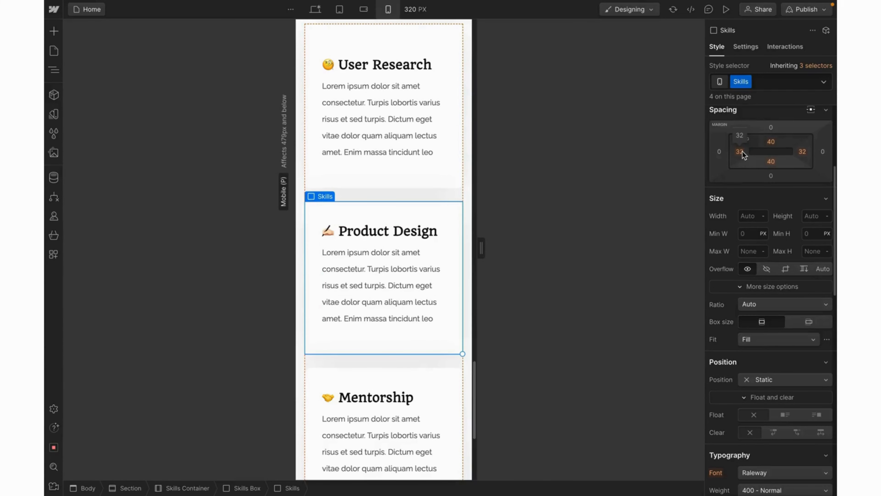
left_click(742, 151)
type("16")
key("Return")
left_click(803, 151)
type("16")
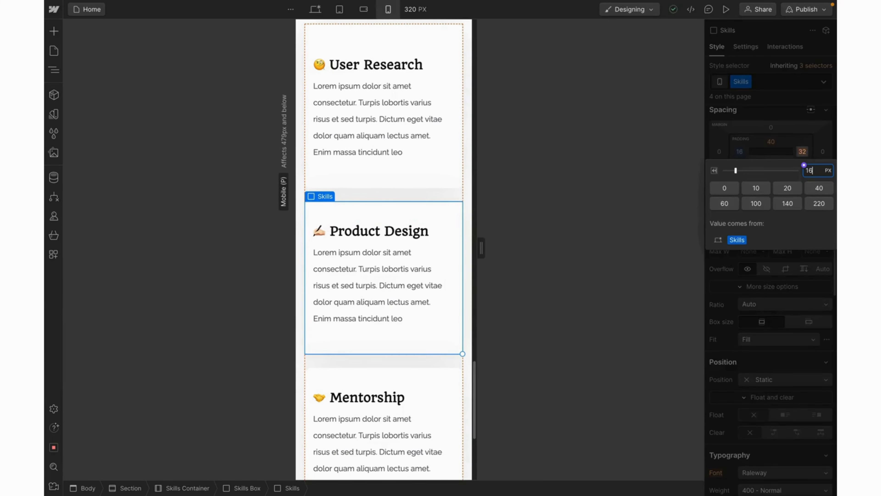
key("Return")
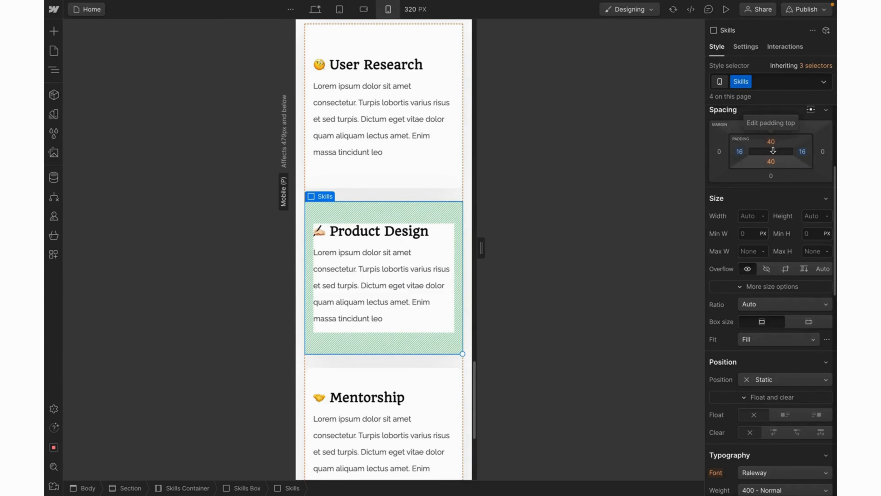
Step: Set the Skills cards' top and bottom padding to 24 px
mouse_move(772, 149)
left_mouse_down()
mouse_move(779, 139)
mouse_move(770, 140)
left_mouse_up()
left_click(770, 140)
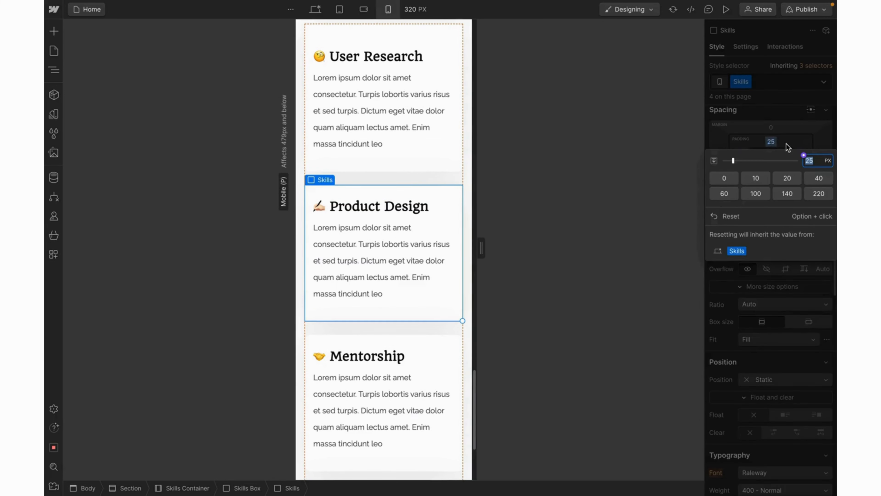
type("24")
key("Return")
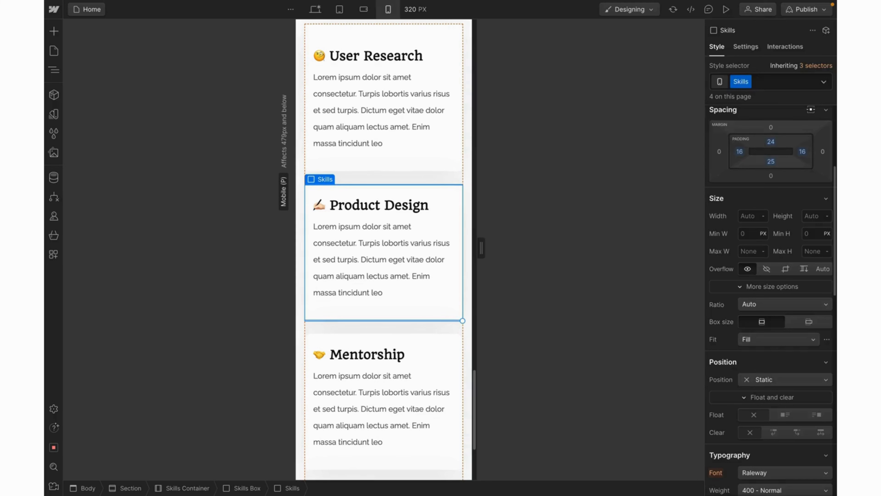
left_click(770, 162)
type("24")
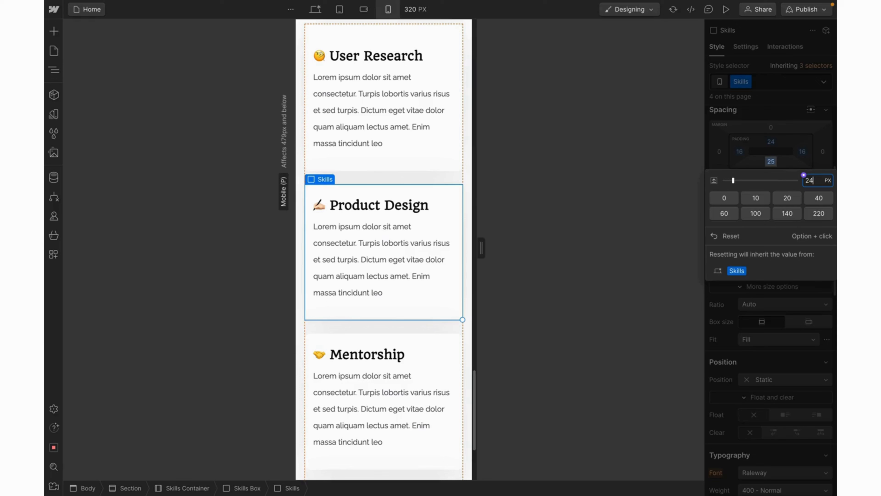
key("Return")
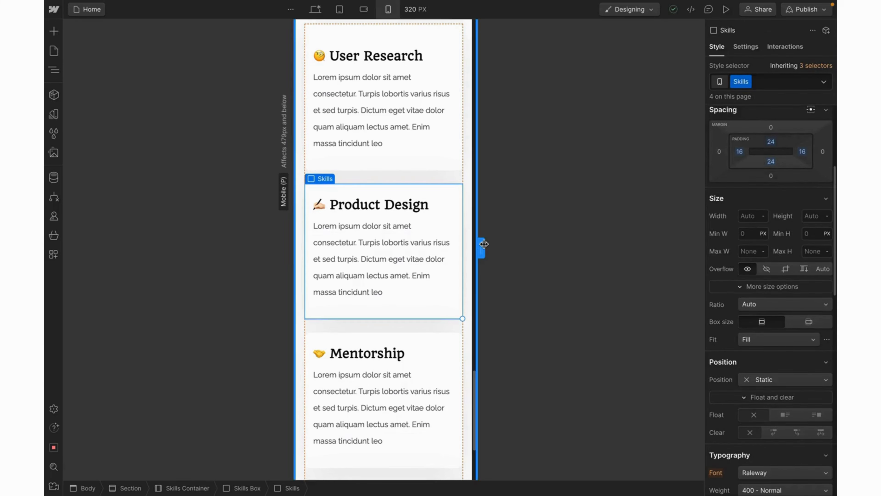
Step: Preview the page and resize the canvas across mobile, desktop and tablet widths to check how the "What I offer" section adapts
left_click_drag(484, 244, 647, 241)
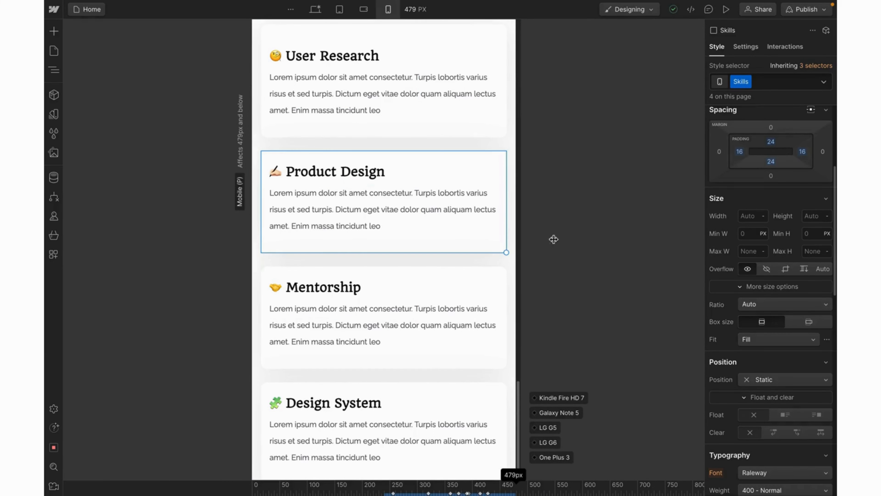
left_click_drag(515, 249, 541, 252)
left_click(727, 11)
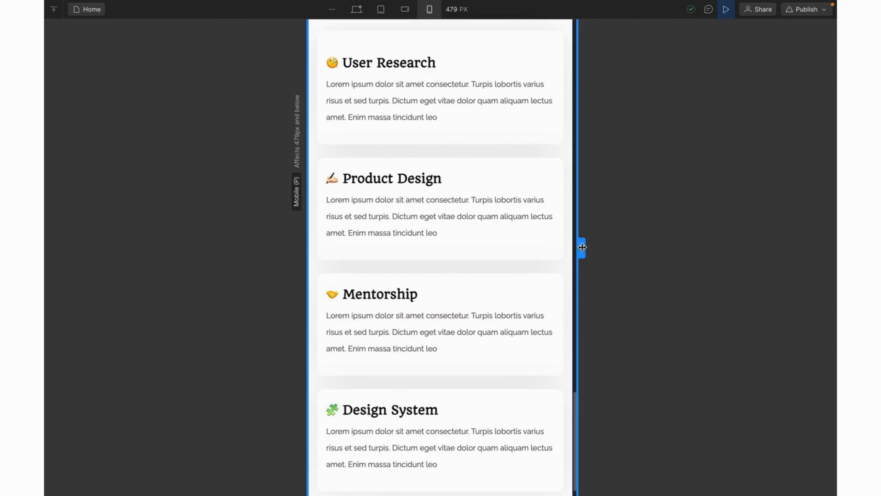
left_click_drag(582, 247, 724, 245)
scroll(618, 262, "down", 5)
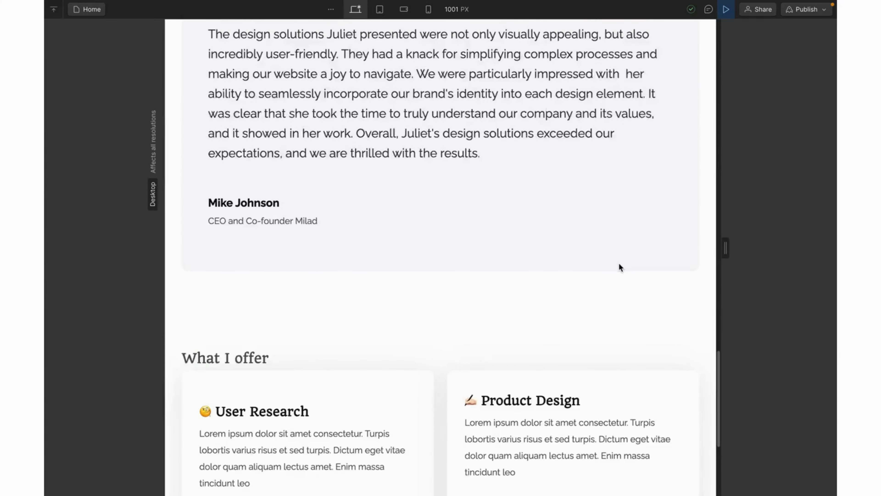
scroll(619, 263, "down", 2)
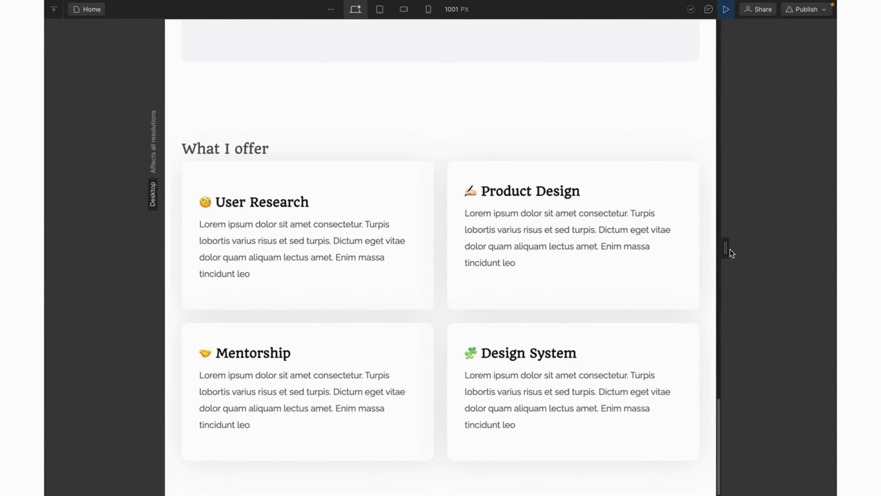
left_click_drag(727, 248, 691, 253)
scroll(586, 281, "down", 10)
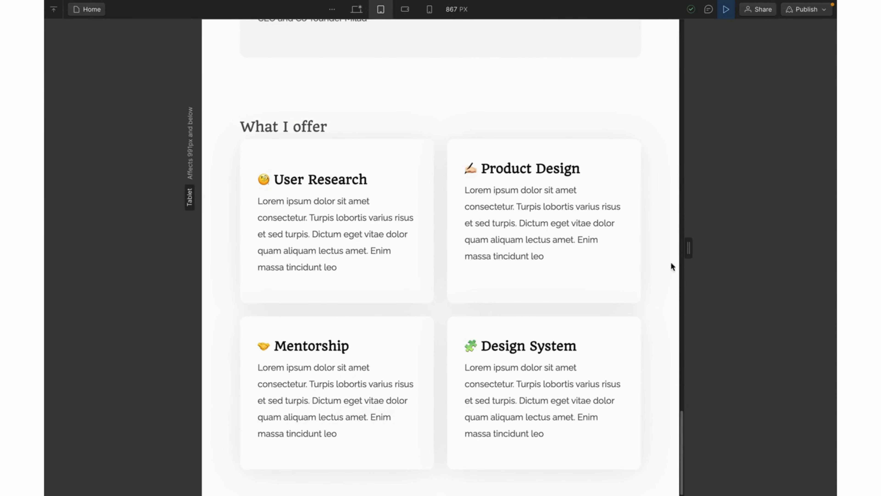
left_click_drag(691, 245, 557, 233)
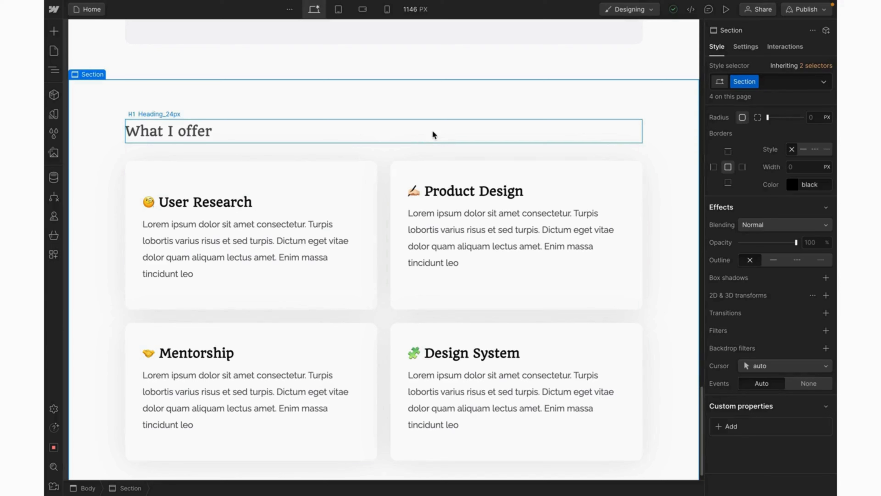
Step: Start adding an element trigger interaction to the User Research card at the desktop breakpoint
left_click(340, 180)
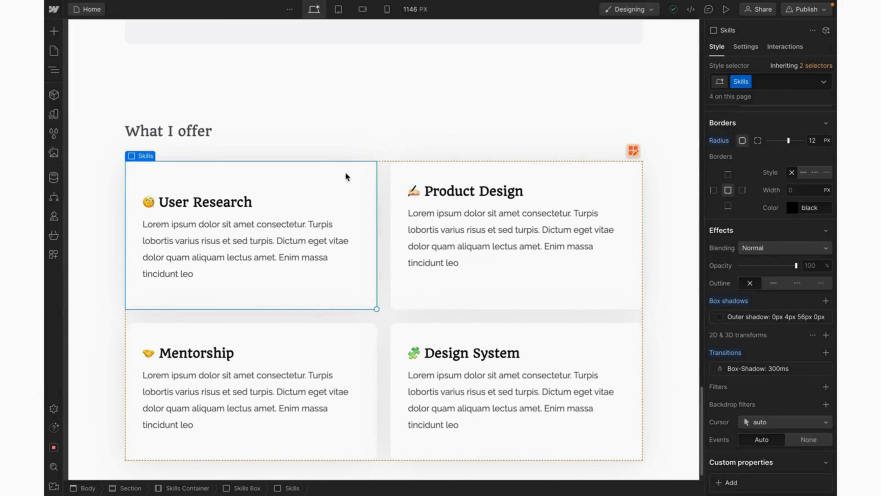
left_click(771, 48)
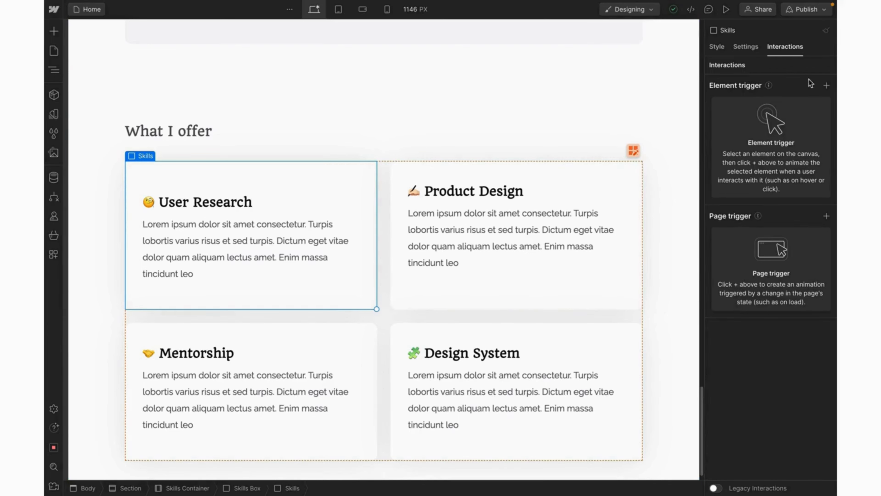
left_click(826, 86)
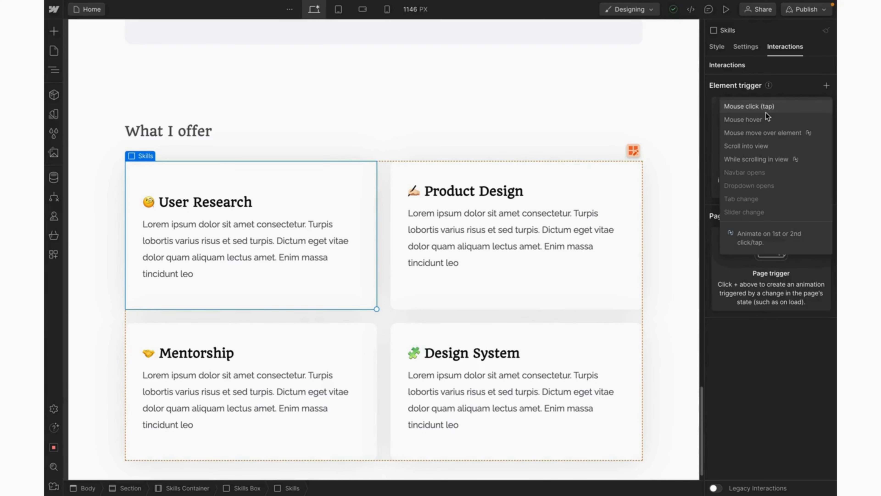
Step: Add a mouse hover trigger to the User Research card that starts a new timed animation named "Skills on Hover"
left_click(749, 119)
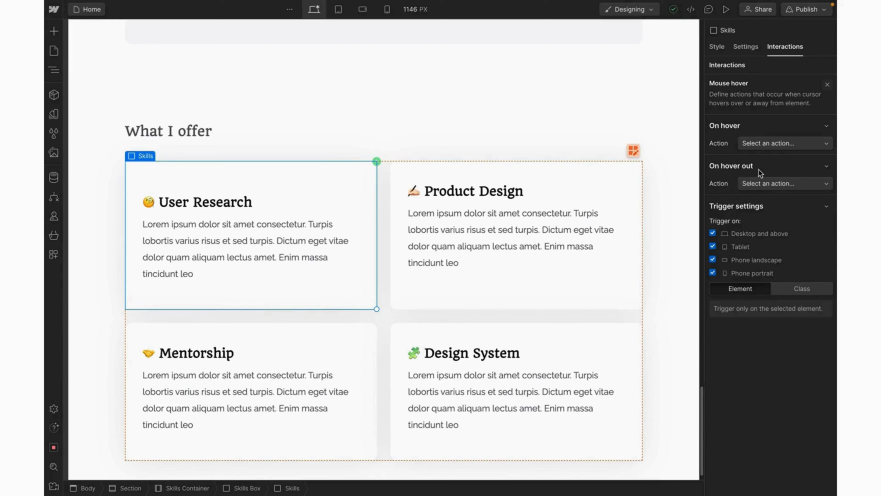
left_click(785, 144)
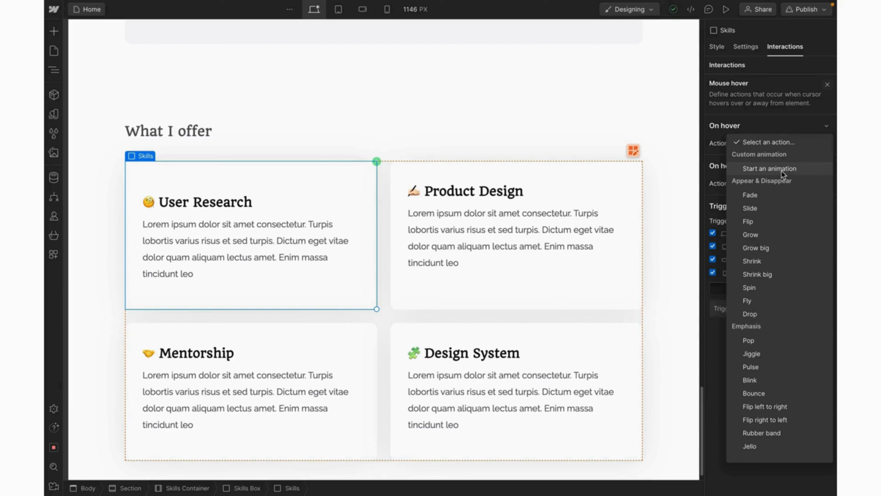
left_click(789, 170)
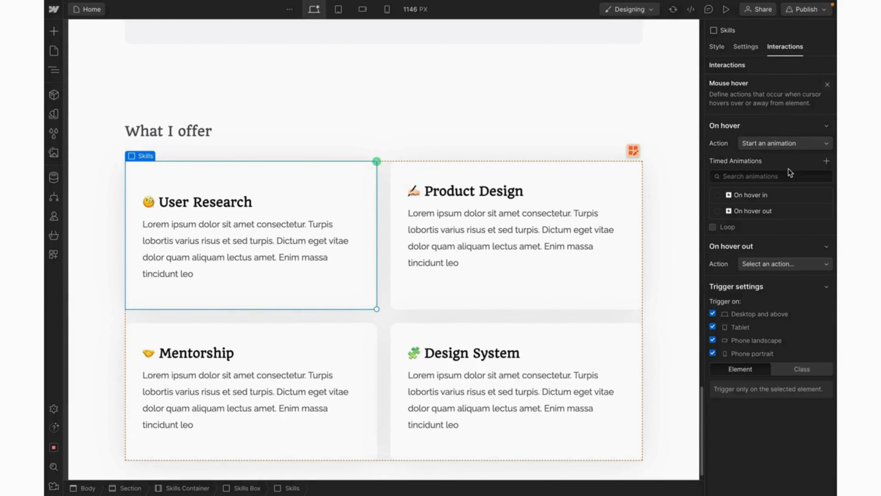
left_click(827, 161)
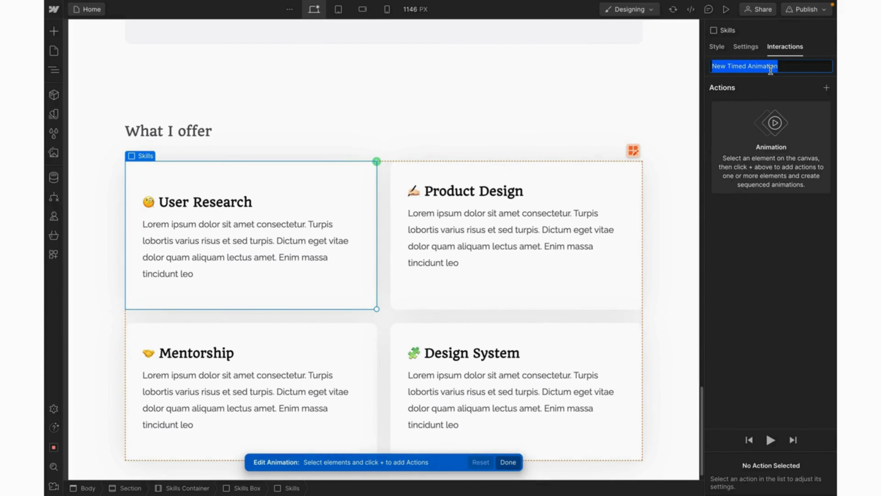
type("Sk")
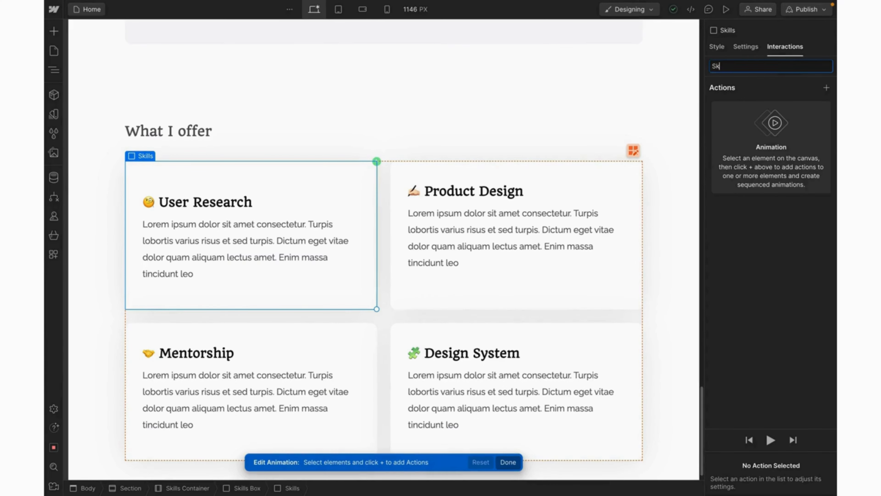
type("ills on Hover")
Step: Add a Scale action for the Skills card to the animation, with X and Y scale of 0.96
left_click(826, 89)
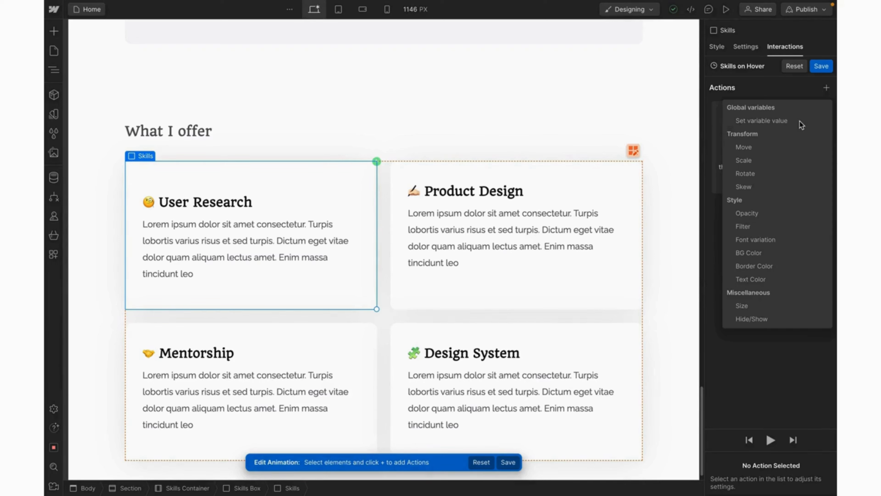
left_click(769, 161)
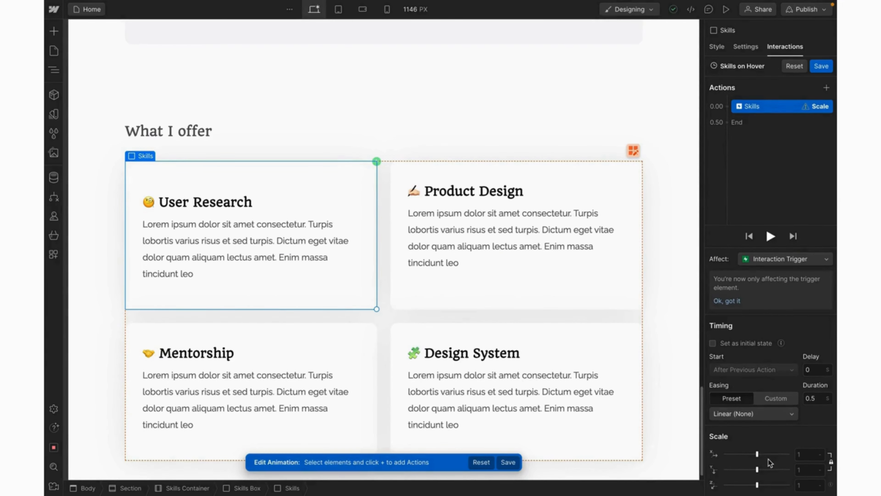
left_click(804, 453)
type("0.96")
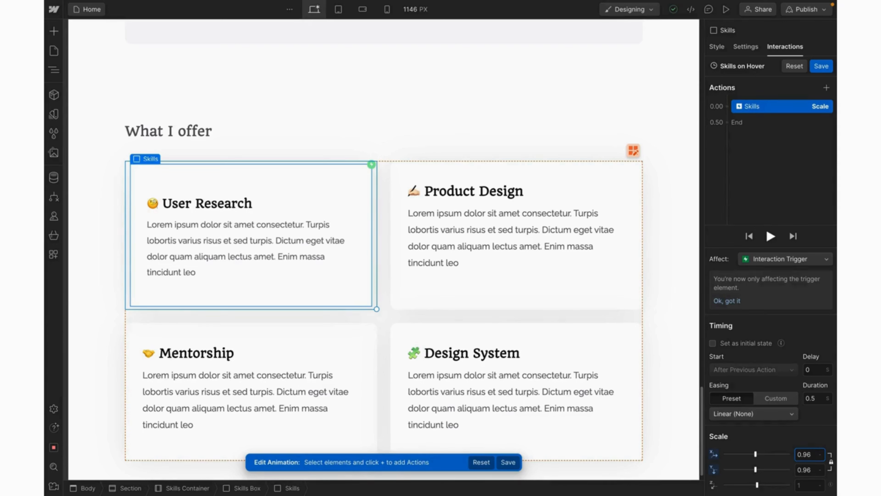
Step: Set the scale action's easing to Out Quad, play the animation, and save it
left_click(791, 414)
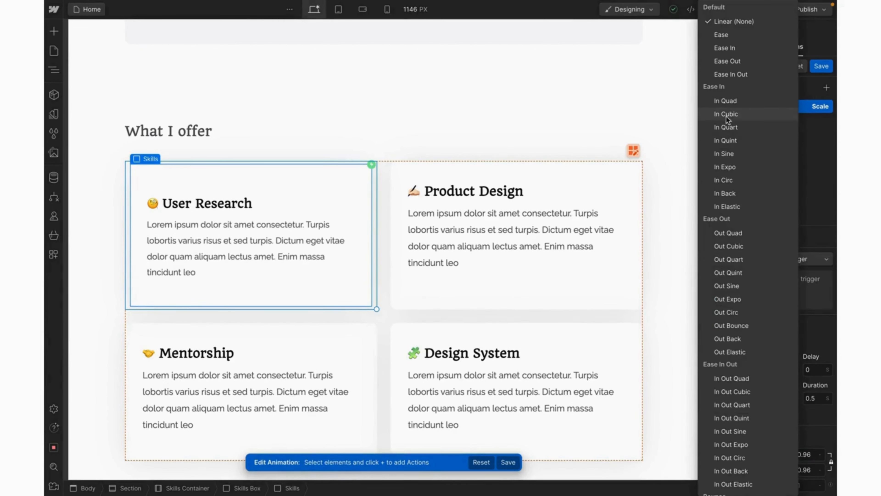
left_click(729, 234)
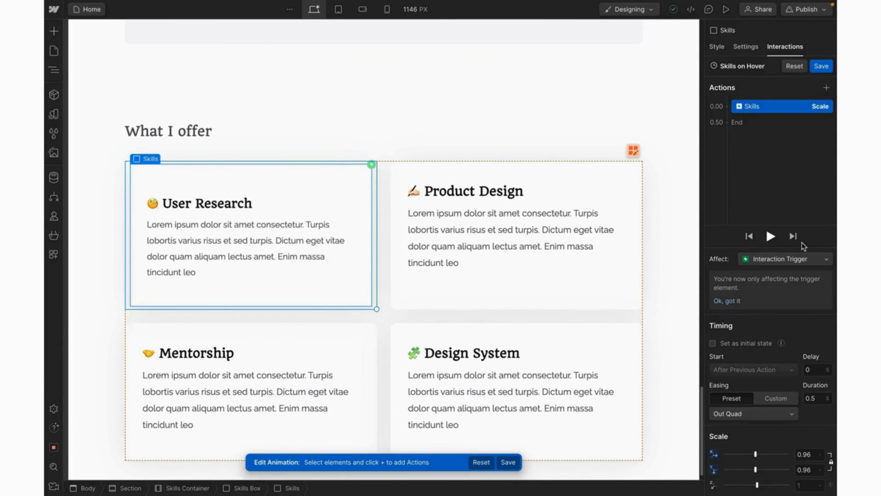
left_click(774, 237)
left_click(771, 237)
left_click(823, 69)
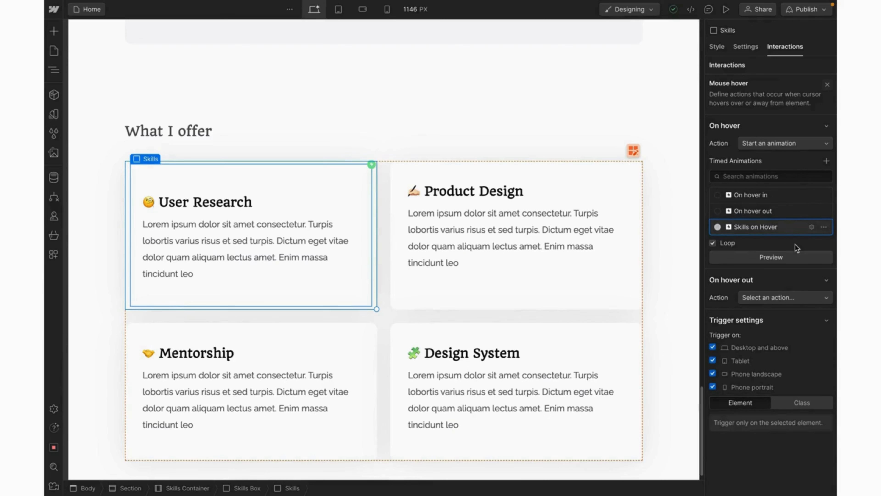
Step: Set hover out to start an animation, duplicate "Skills on Hover" there, and choose the duplicate as the hover-out animation
left_click(810, 299)
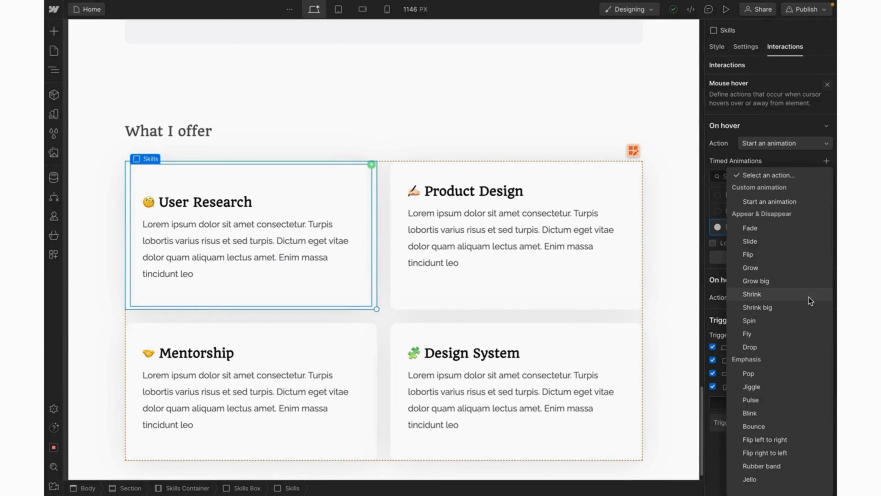
left_click(771, 199)
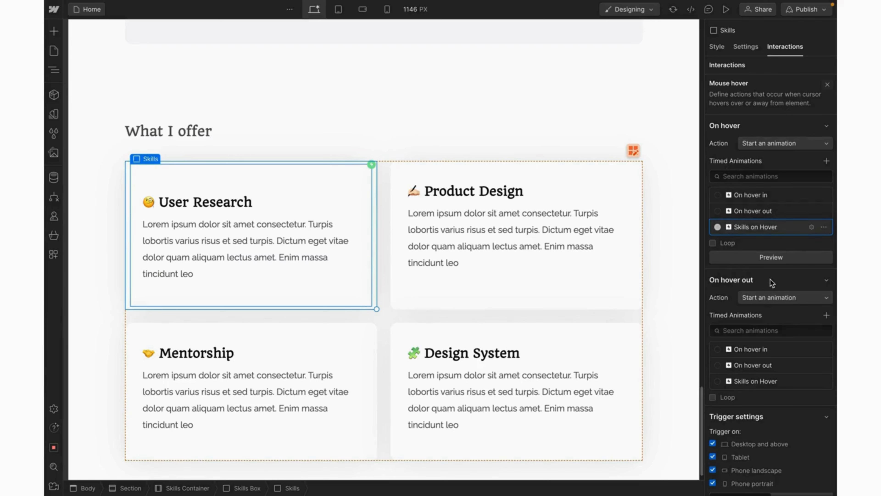
left_click(783, 382)
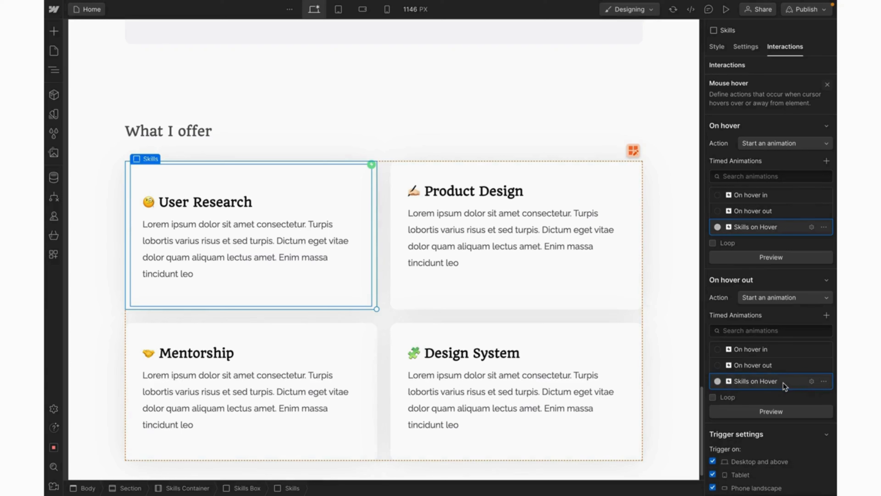
left_click(824, 380)
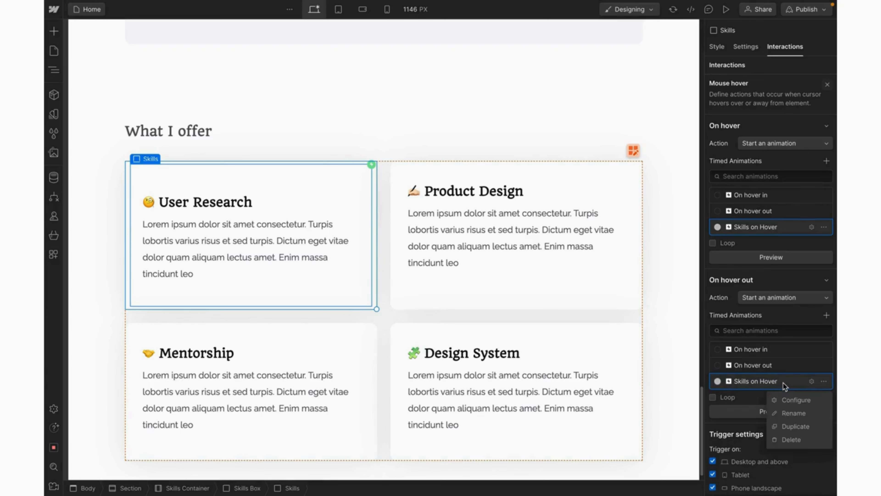
left_click(794, 426)
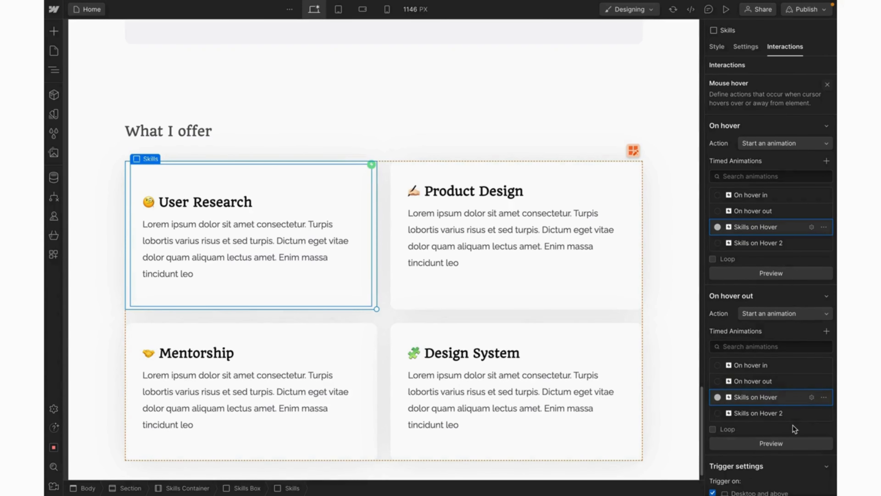
left_click(783, 414)
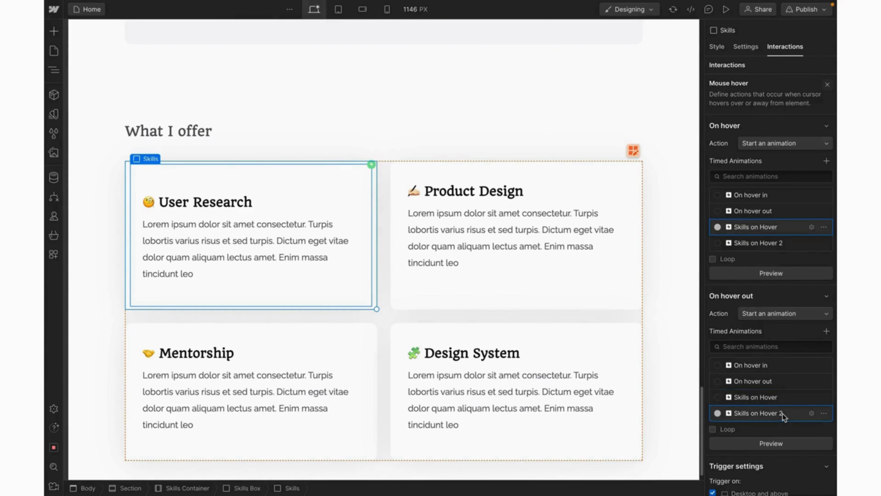
Step: Open the duplicated hover animation for editing and rename it "Skills on Hover out"
double_click(782, 414)
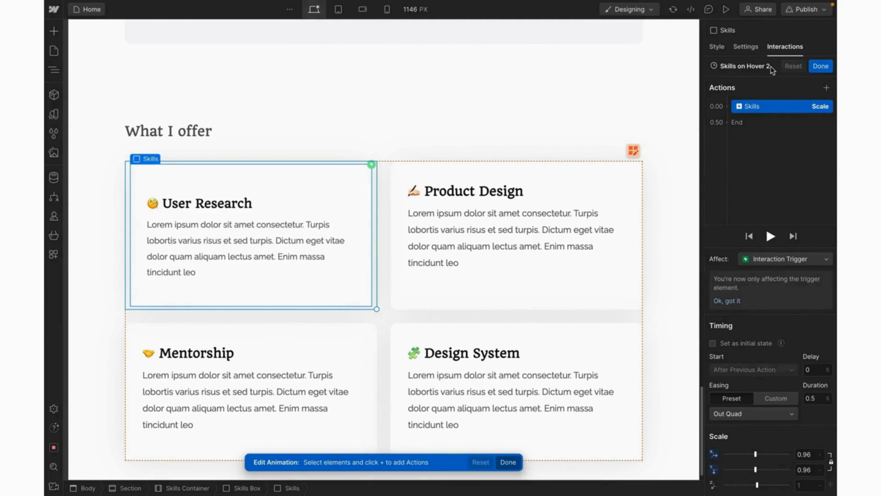
left_click(752, 65)
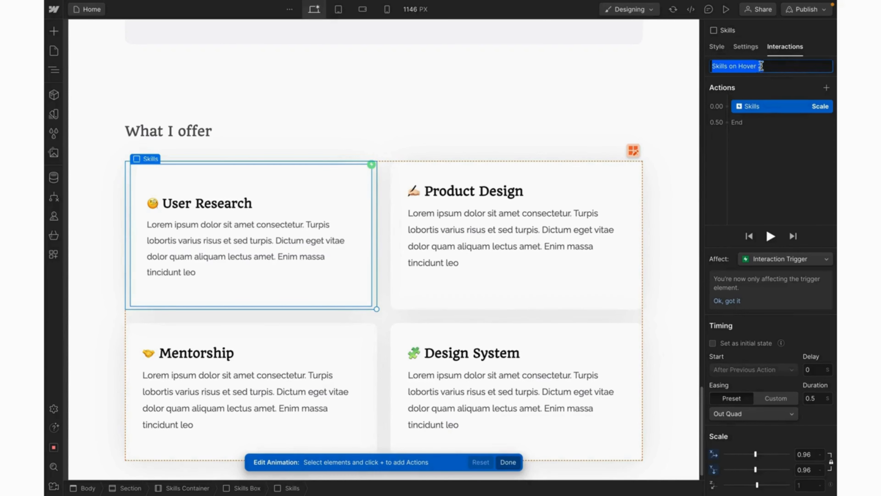
left_click(763, 66)
key("BackSpace")
key("BackSpace")
key("BackSpace")
key("BackSpace")
key("BackSpace")
key("BackSpace")
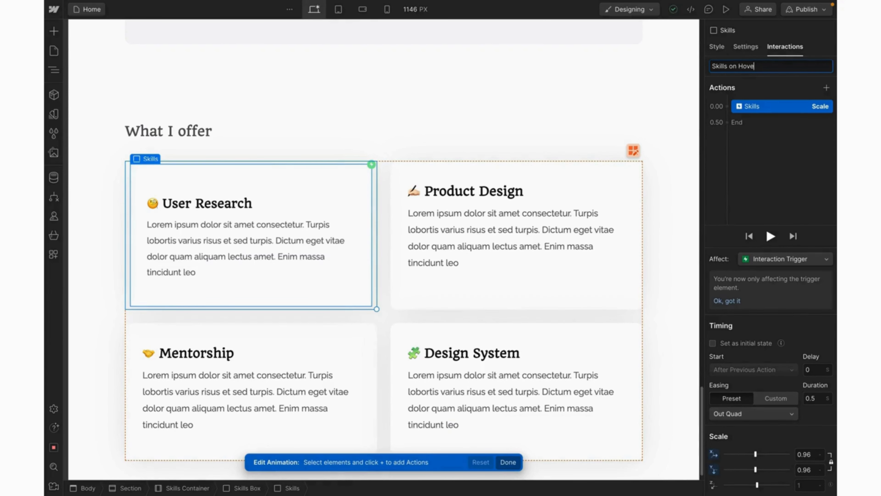
type("over out")
key("Return")
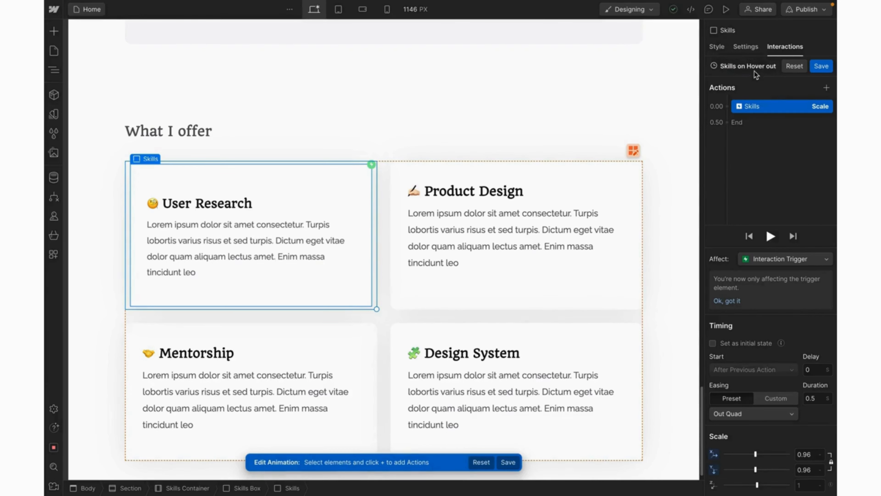
Step: Set the hover-out animation's X and Y scale to 1 and save it
left_click(809, 454)
type("1")
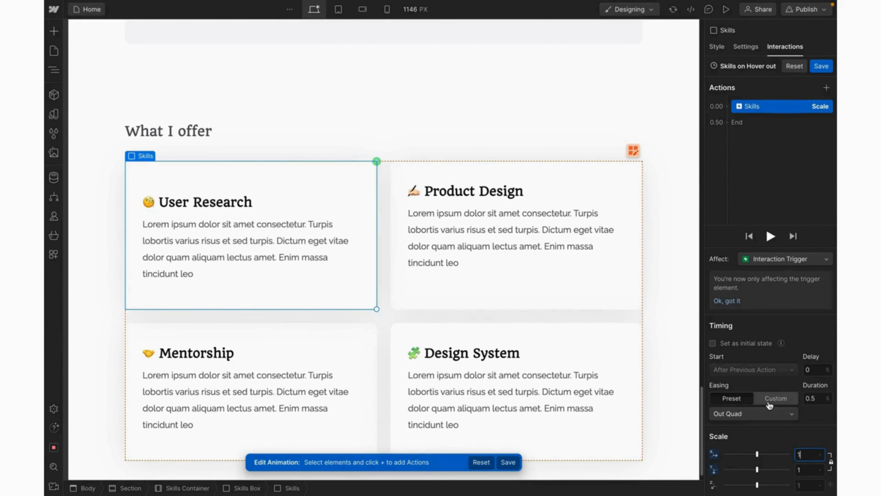
left_click(796, 155)
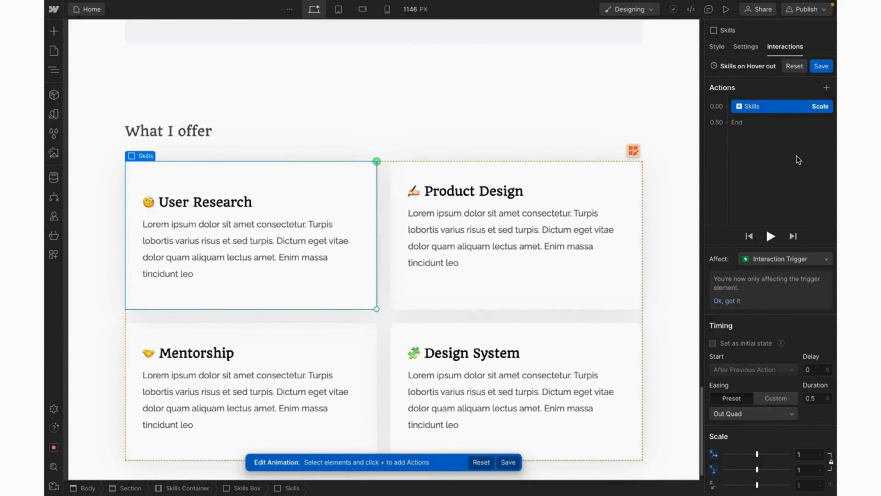
left_click(820, 65)
Step: Preview the page to test the hover effect on the User Research card, and return to the designer
left_click(717, 47)
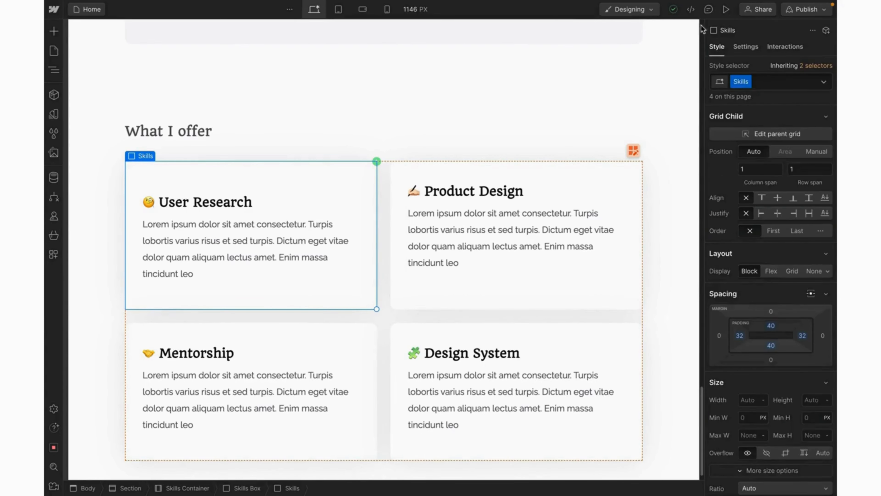
left_click(726, 10)
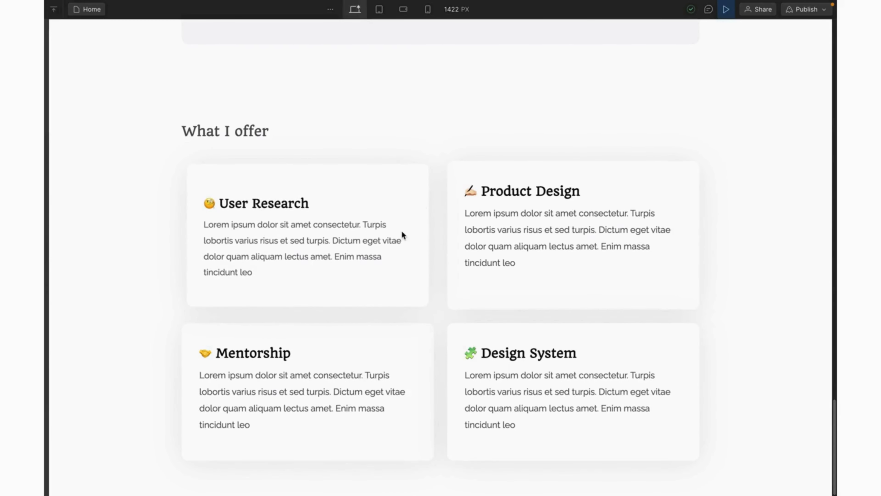
left_click(726, 18)
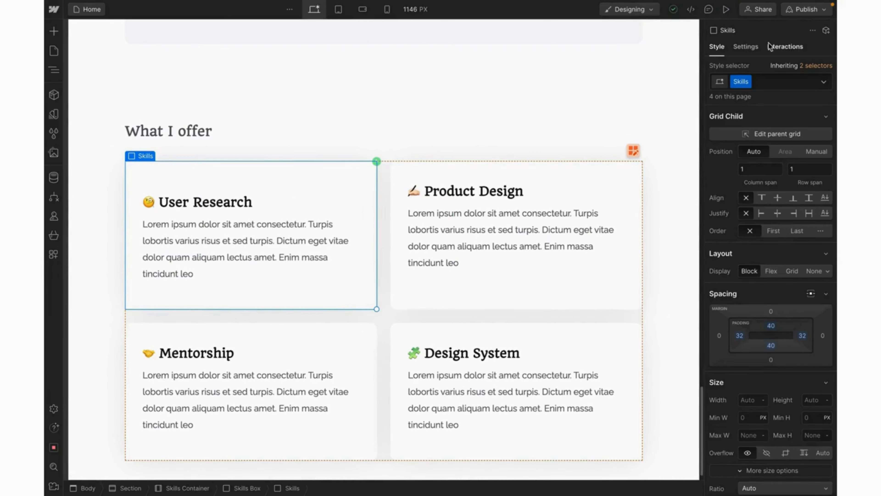
Step: Set the mouse hover interaction to trigger on the Skills class instead of the single element, and preview the effect on the other cards
left_click(776, 46)
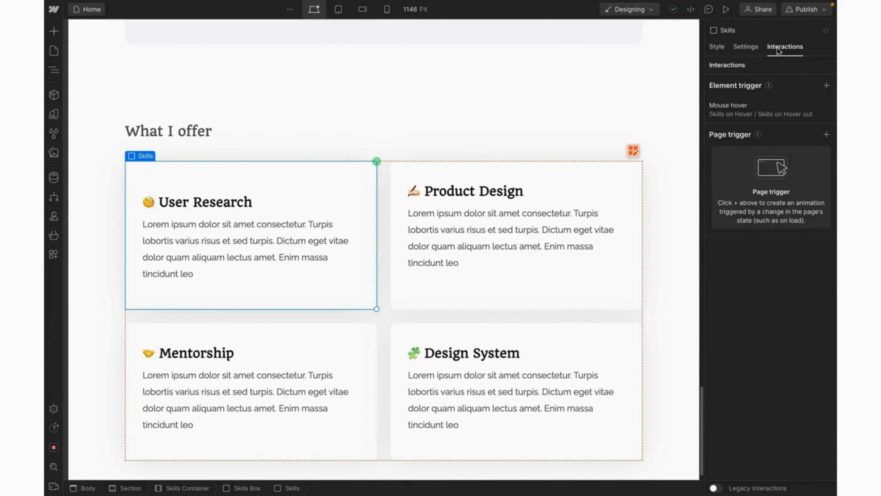
left_click(744, 113)
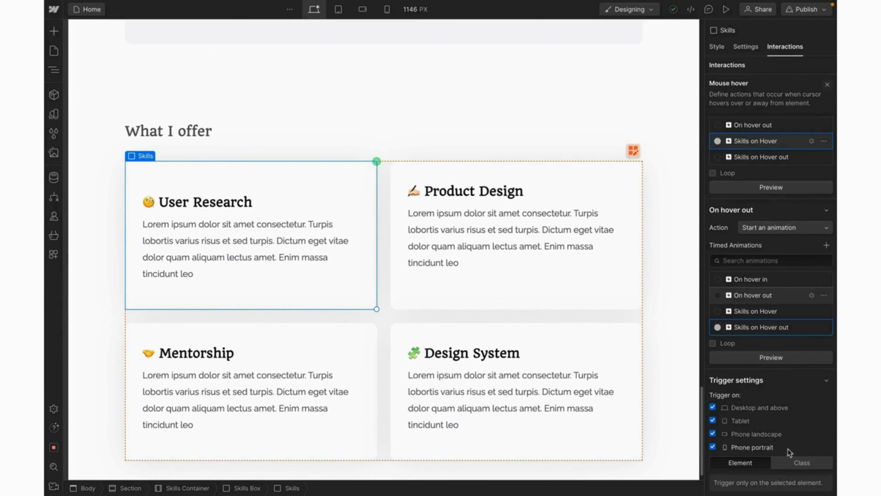
left_click(803, 463)
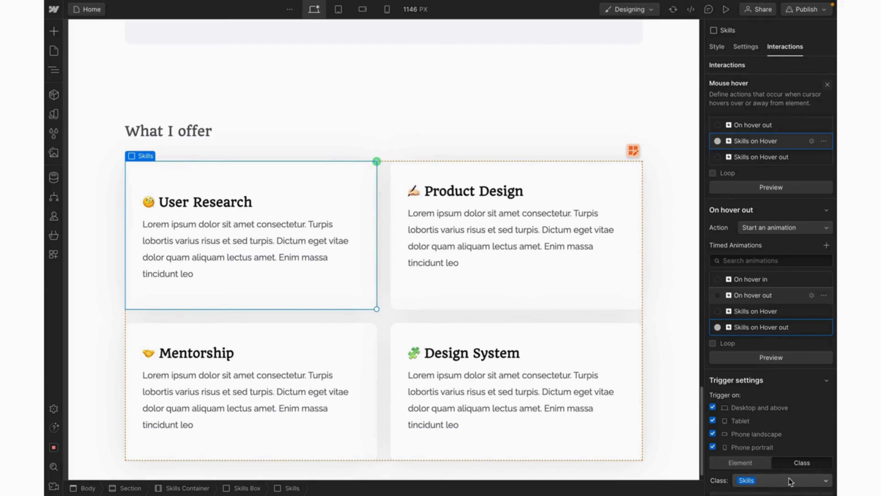
scroll(789, 481, "down", 2)
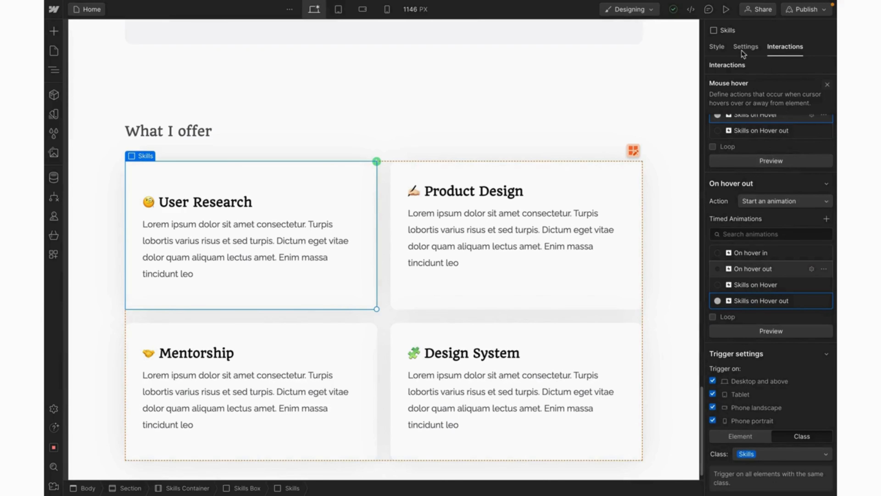
left_click(724, 11)
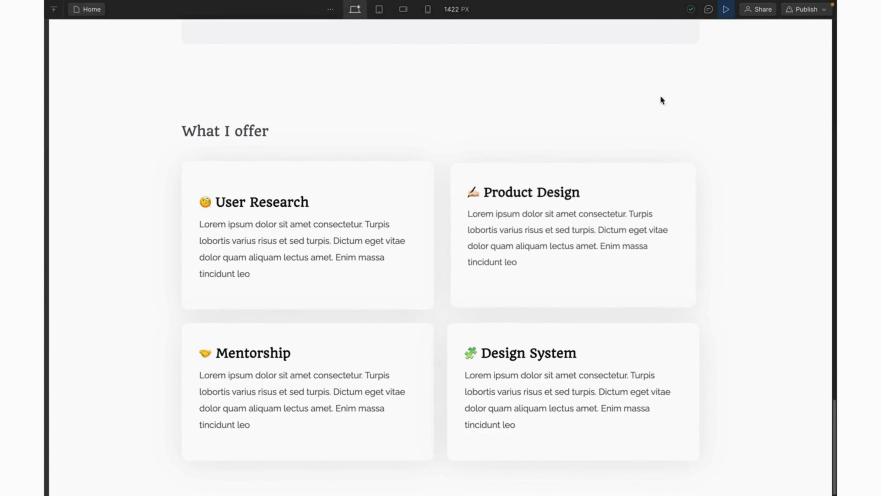
left_click(722, 14)
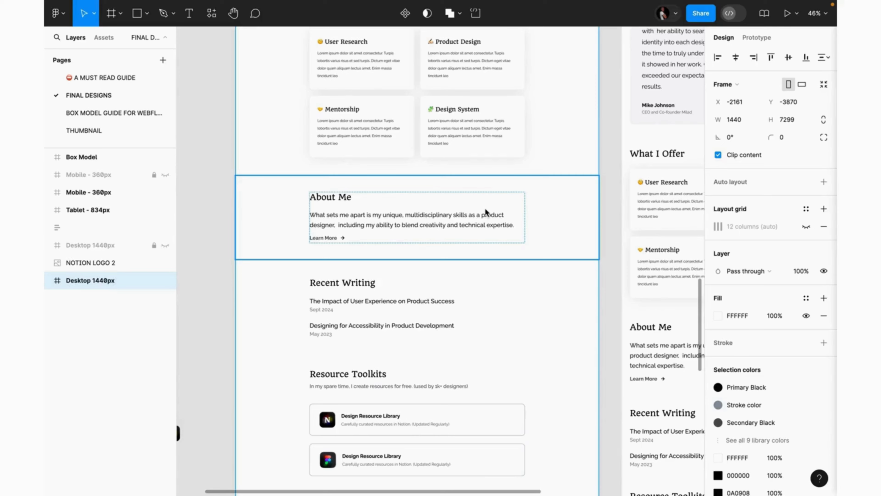
Step: In the Figma design, select the About Me section of the Desktop 1440px frame and examine its layout up close
left_click(485, 209)
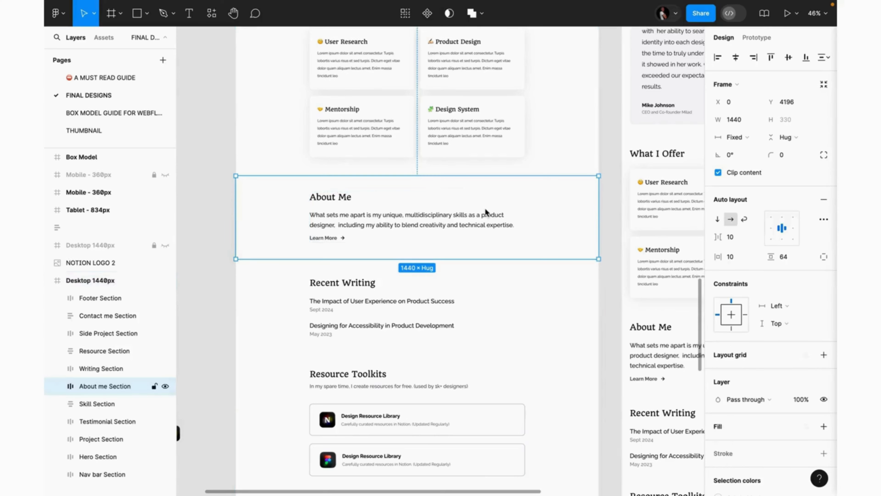
scroll(485, 211, "up", 5)
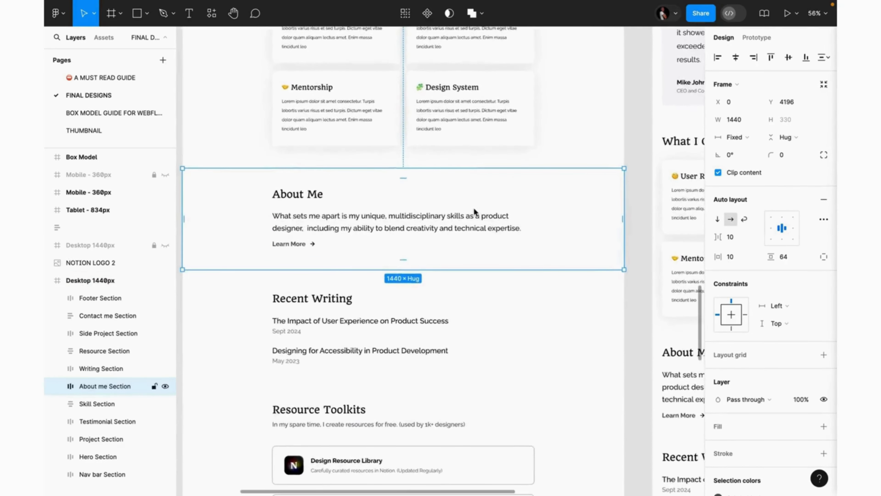
scroll(474, 210, "left", 2)
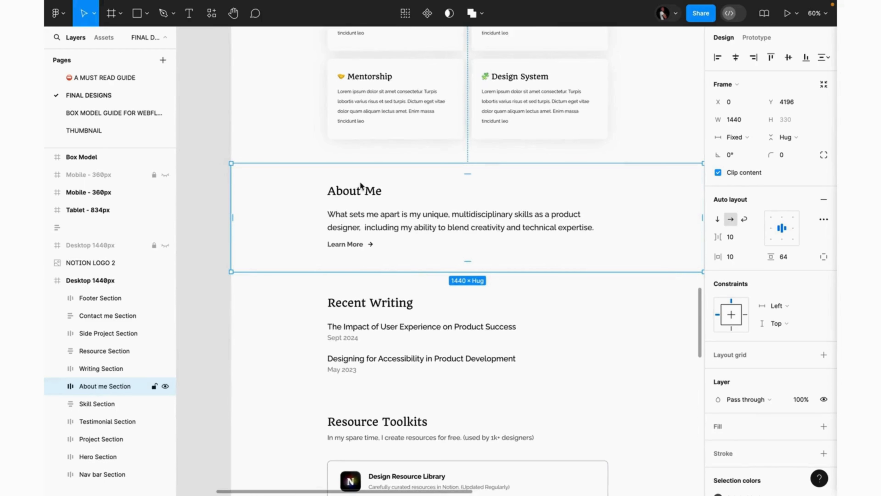
Step: Check the About Me heading in the Figma design, and in Webflow add a new section to the page body
scroll(299, 195, "right", 4)
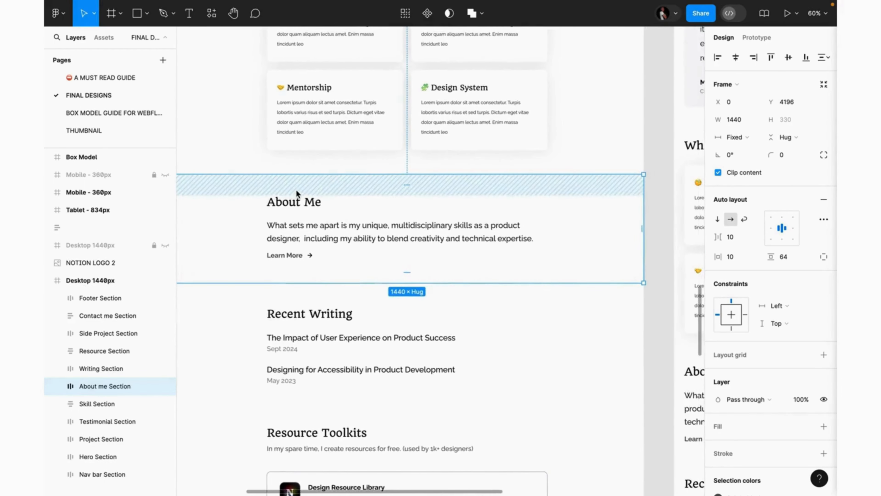
double_click(304, 205)
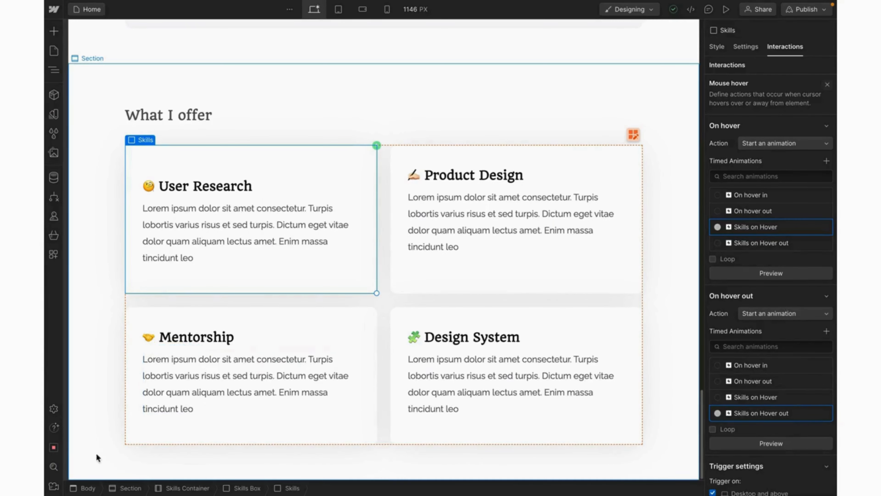
left_click(86, 486)
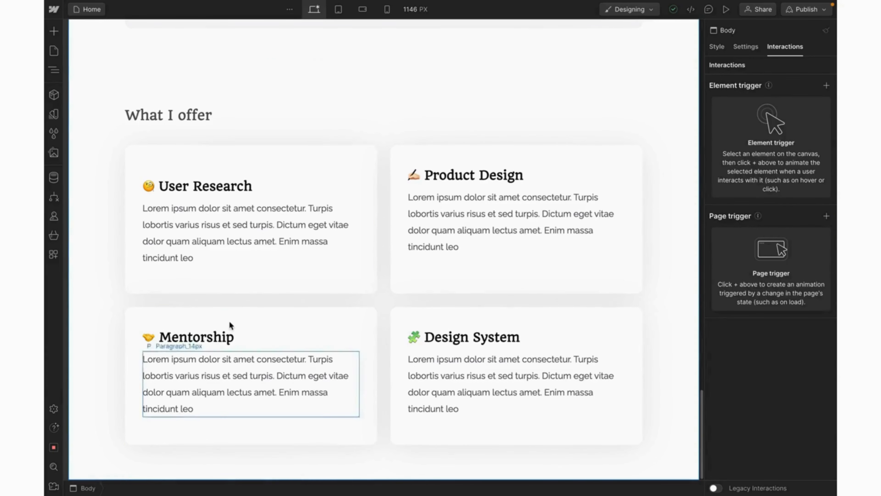
scroll(230, 321, "up", 3)
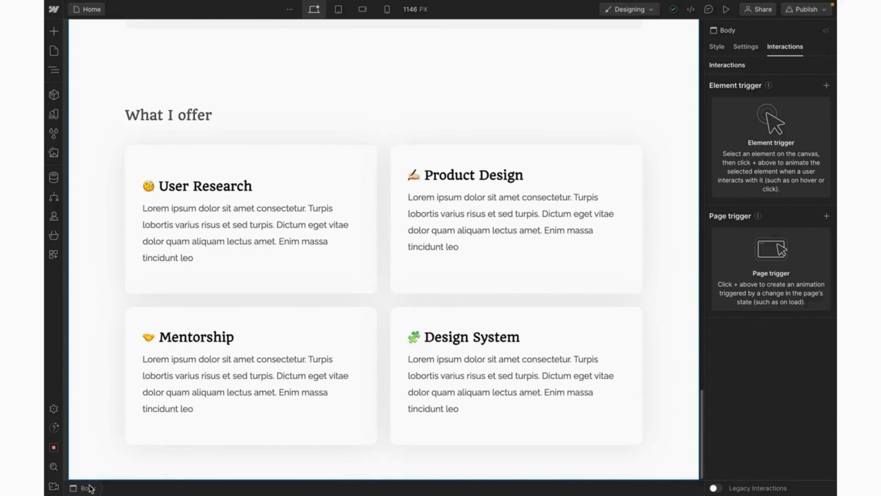
key("ctrl+k")
type("sectio")
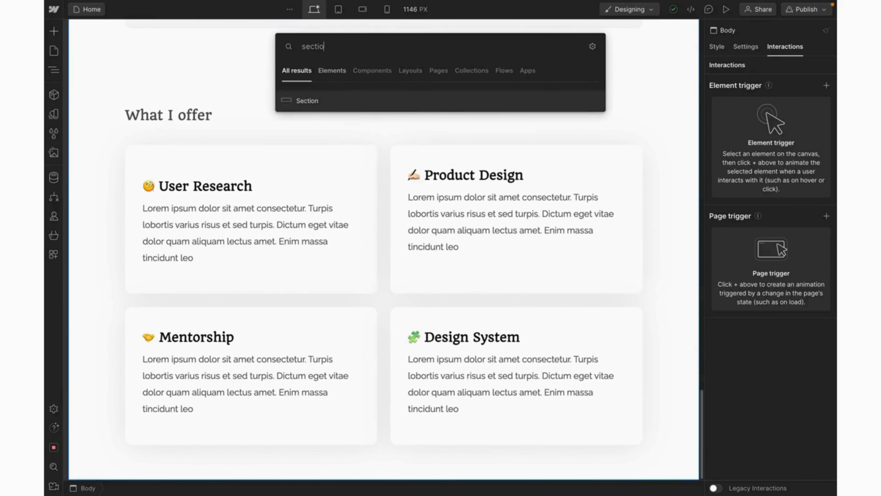
type("n")
key("Return")
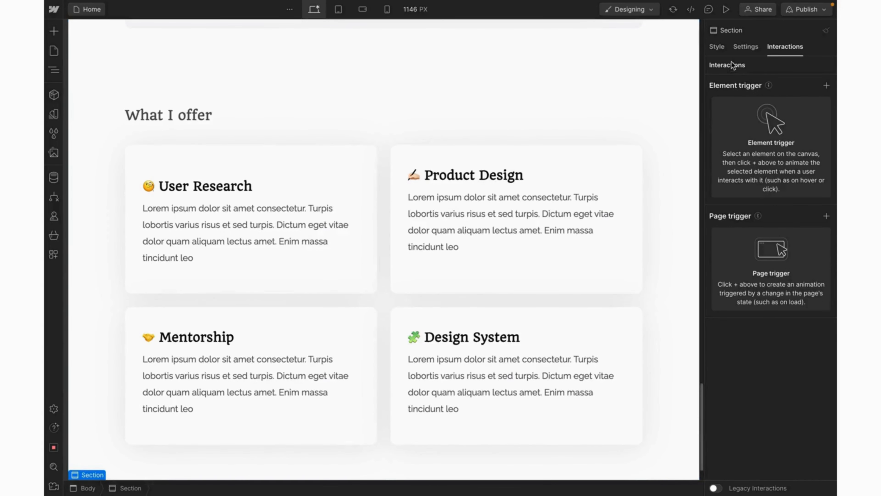
Step: Apply the existing Section class to the new section below the skill cards
left_click(716, 47)
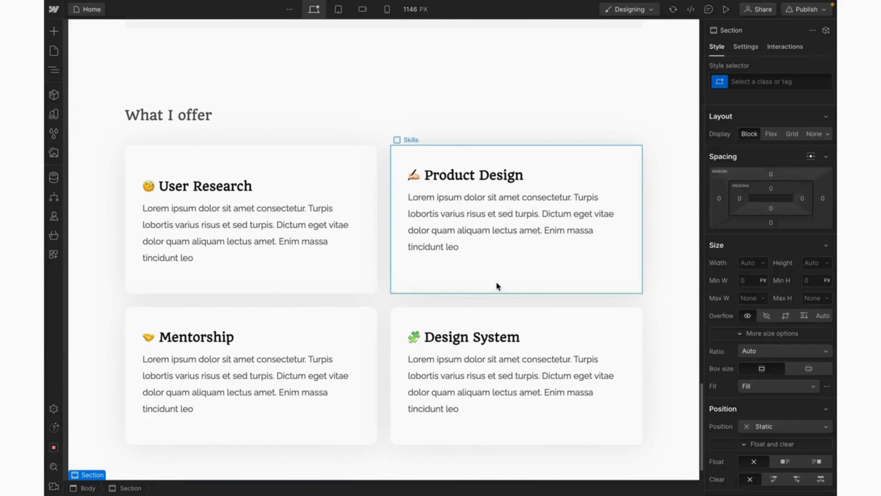
scroll(495, 281, "down", 1)
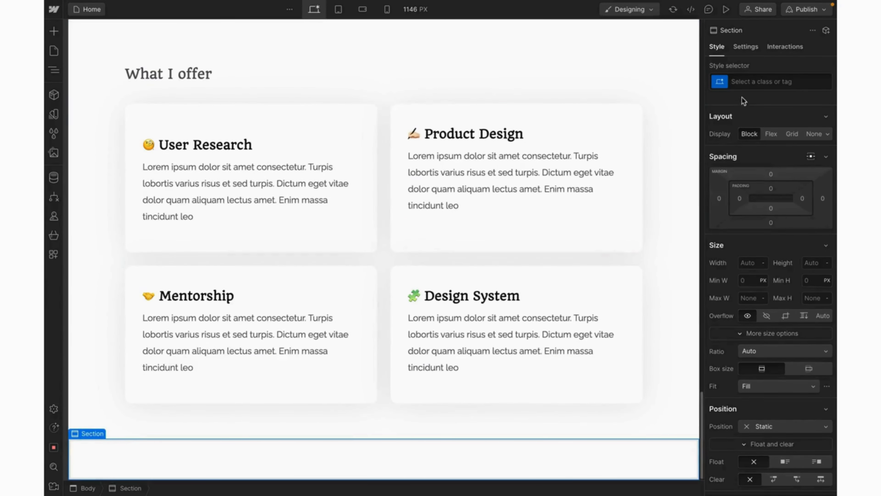
left_click(730, 85)
type("sect")
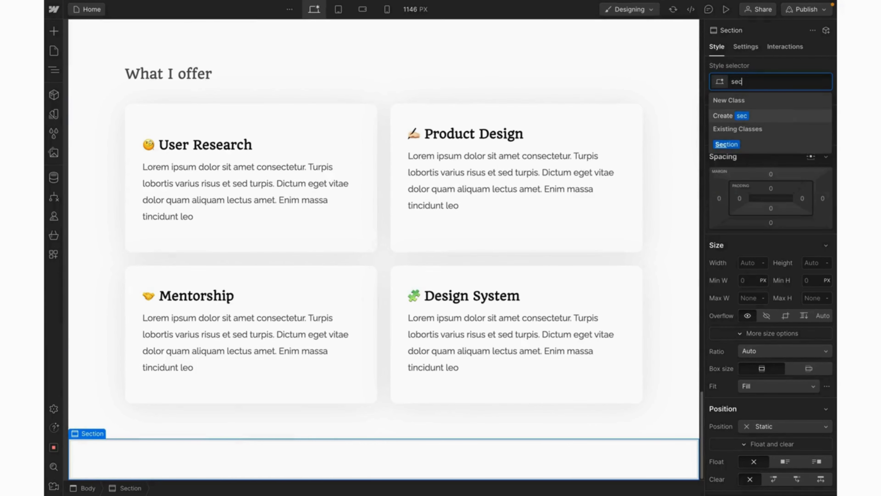
left_click(721, 140)
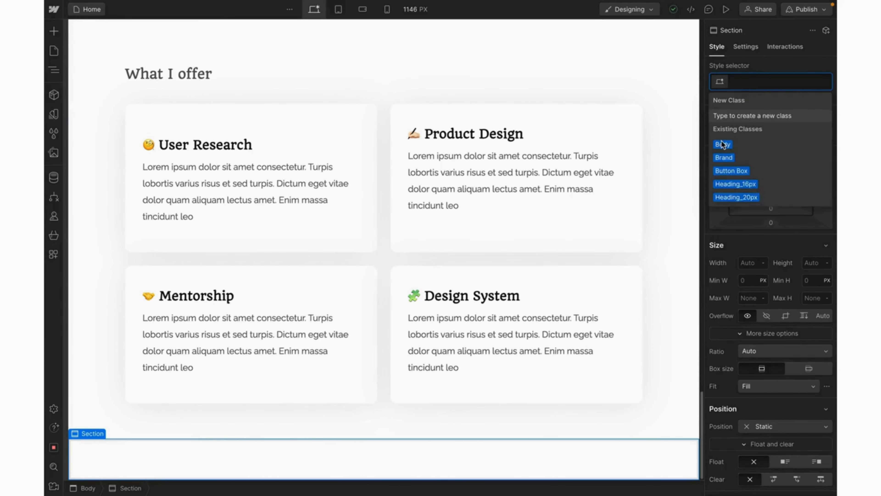
scroll(489, 312, "down", 1)
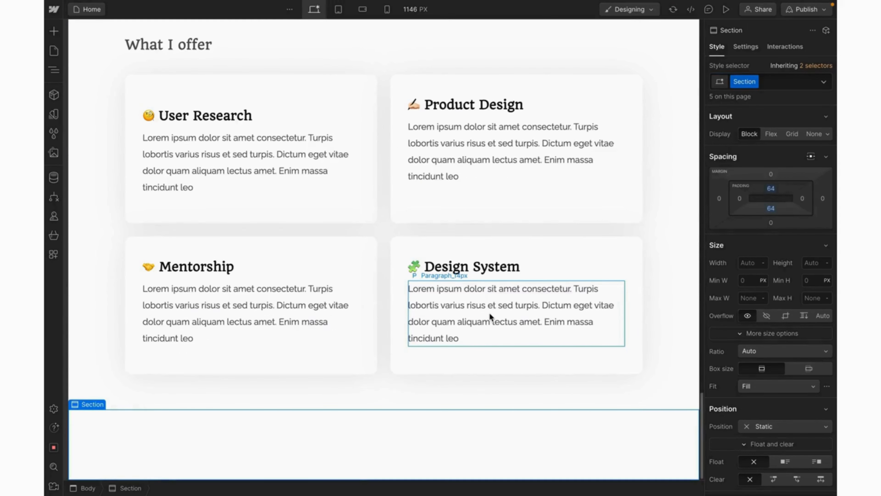
Step: Insert a container inside the new section and give it a new class named About me Container
key("ctrl+k")
type("contain")
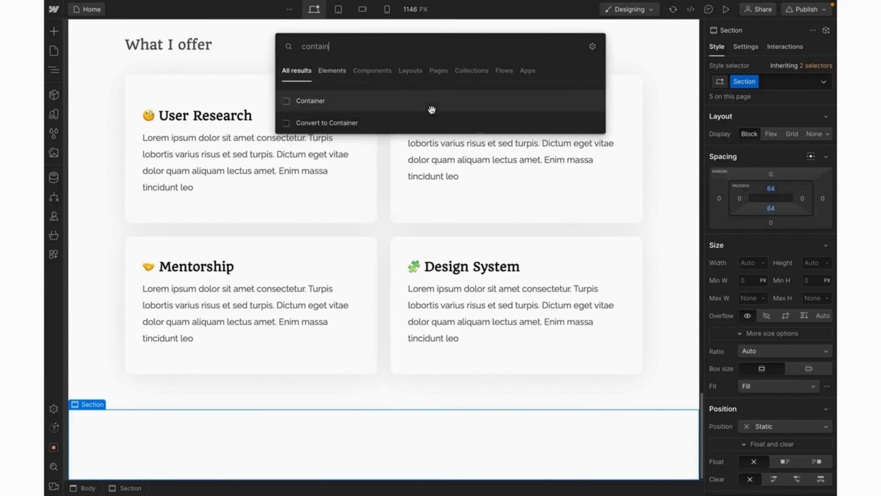
left_click(429, 97)
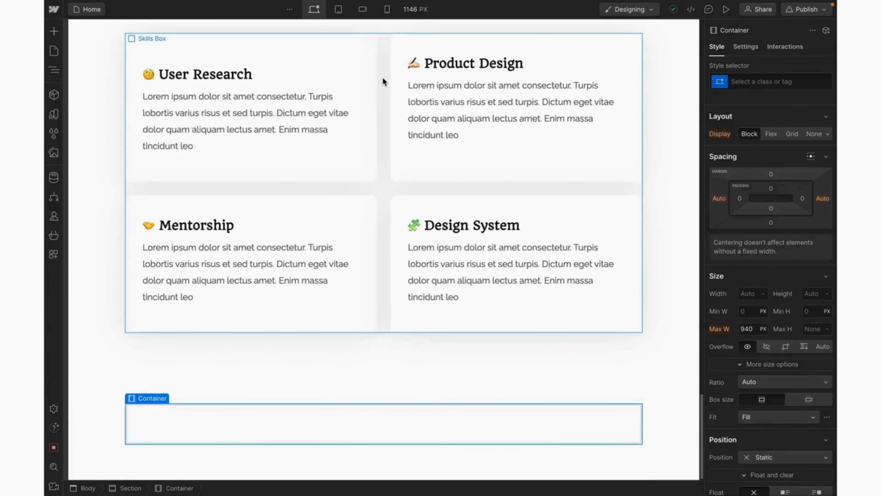
key("ctrl+Return")
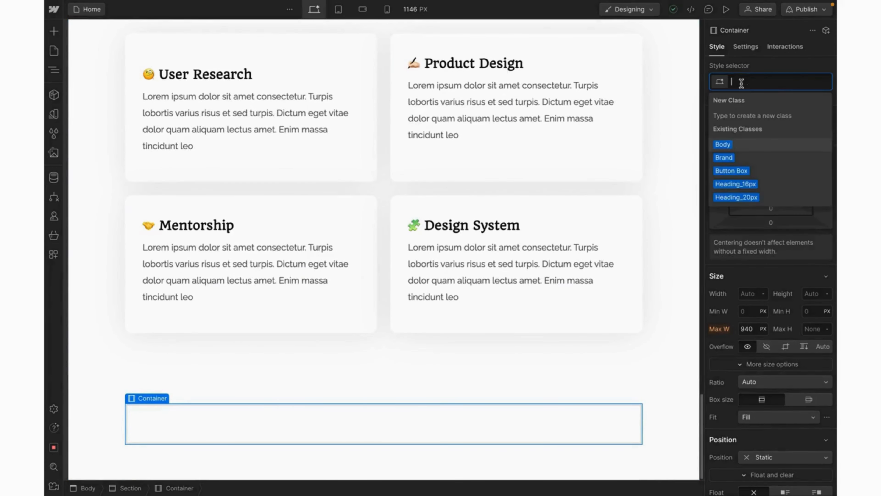
type("About me")
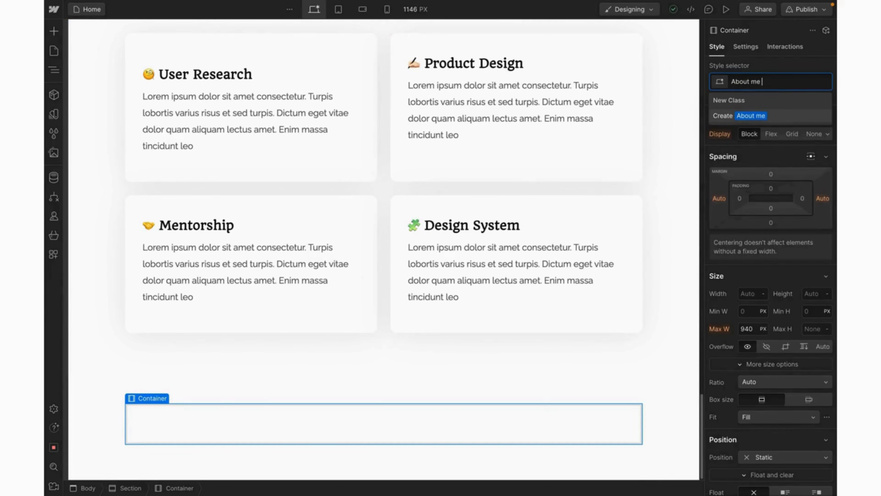
type(" Containter")
key("Return")
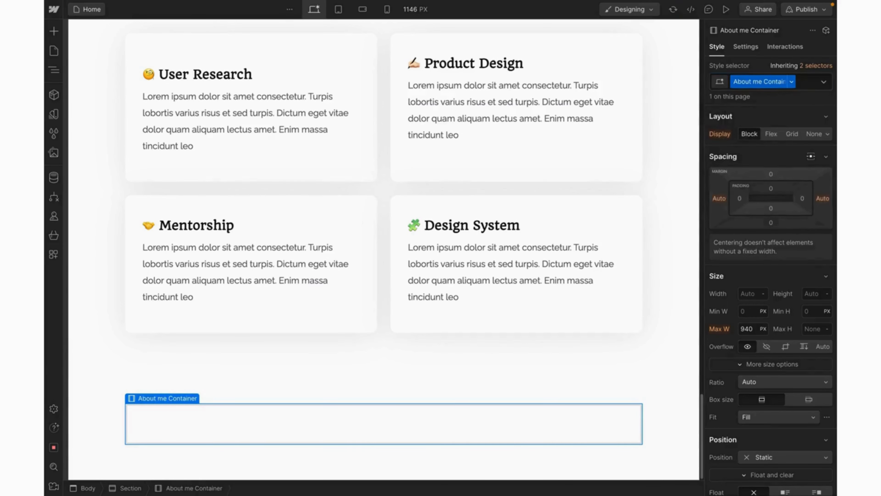
Step: Rename the new container's class to About Container
double_click(765, 81)
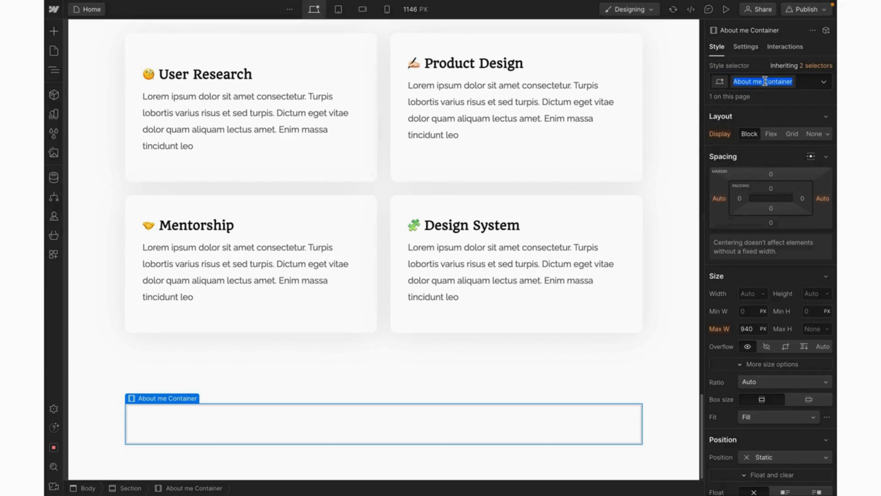
left_click(765, 81)
key("BackSpace")
key("BackSpace")
key("BackSpace")
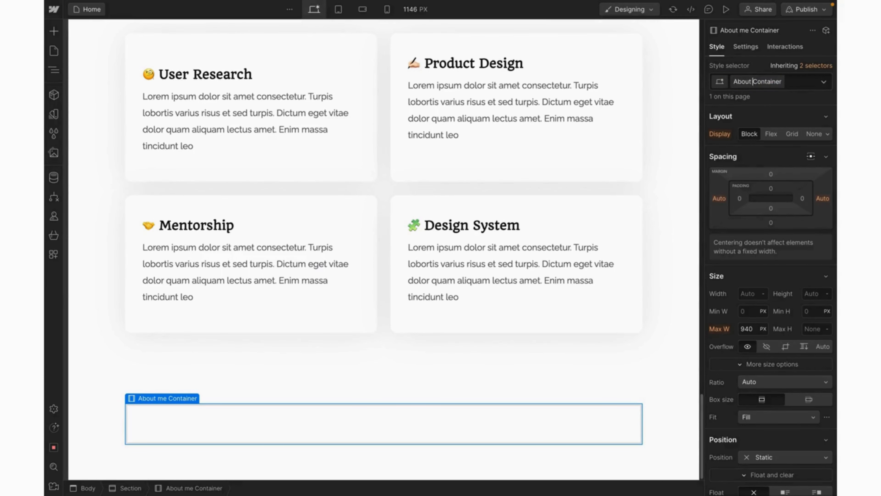
key("Return")
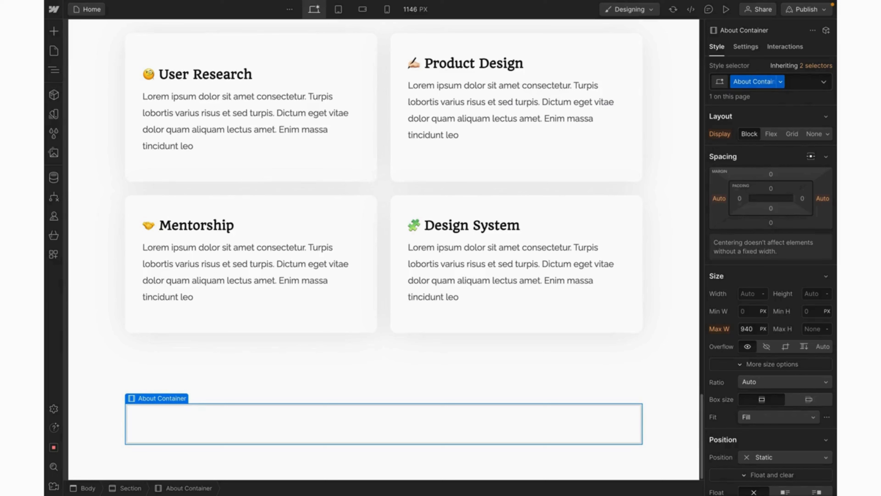
Step: Insert an H2 heading in the About Container and apply the existing Heading_32px class to it
key("ctrl+k")
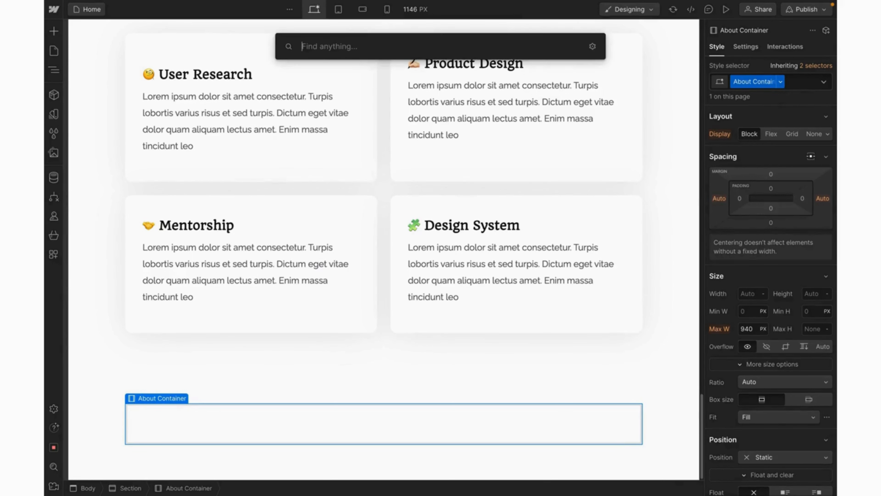
type("headi")
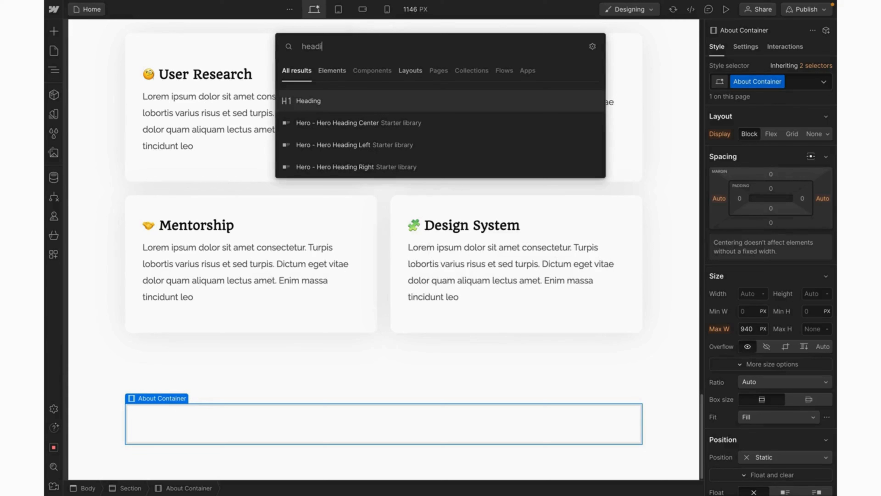
left_click(455, 99)
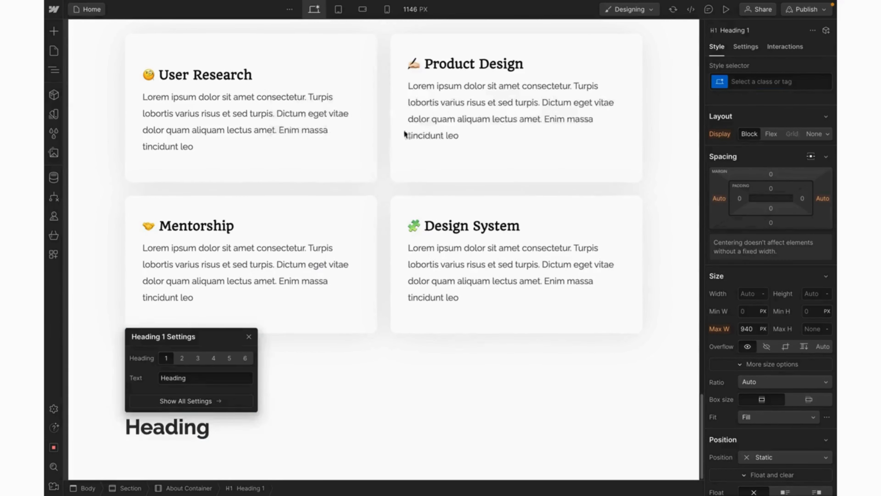
left_click(181, 358)
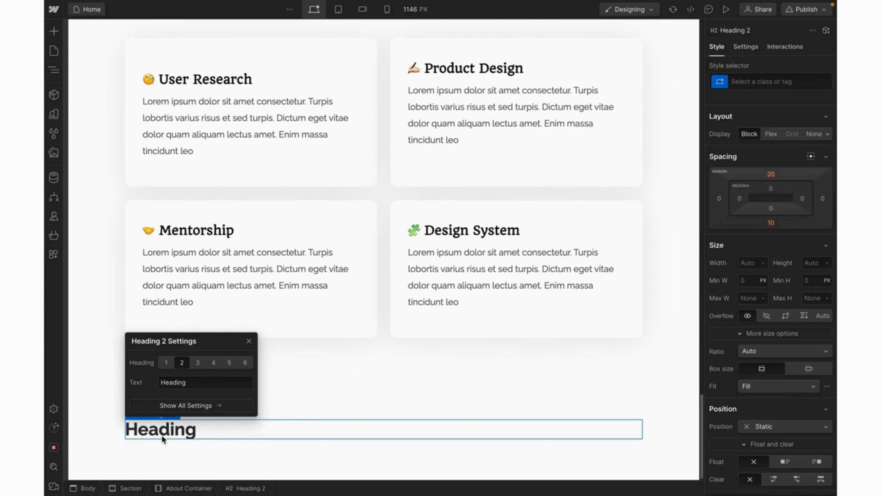
left_click(751, 82)
type("headin")
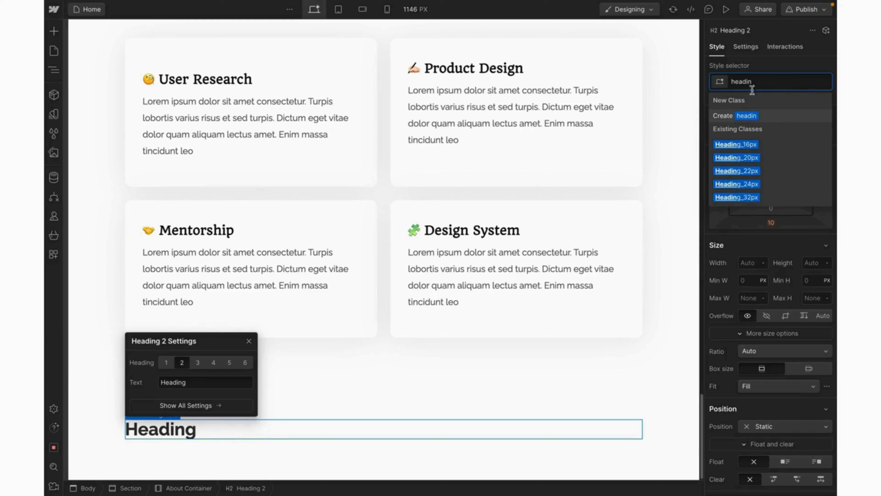
left_click(739, 197)
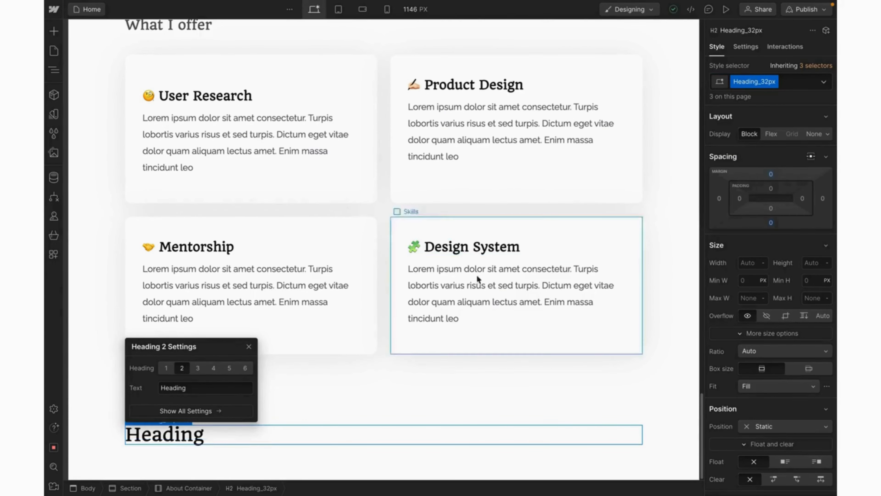
Step: Replace the new heading's placeholder text with "About Me"
double_click(165, 441)
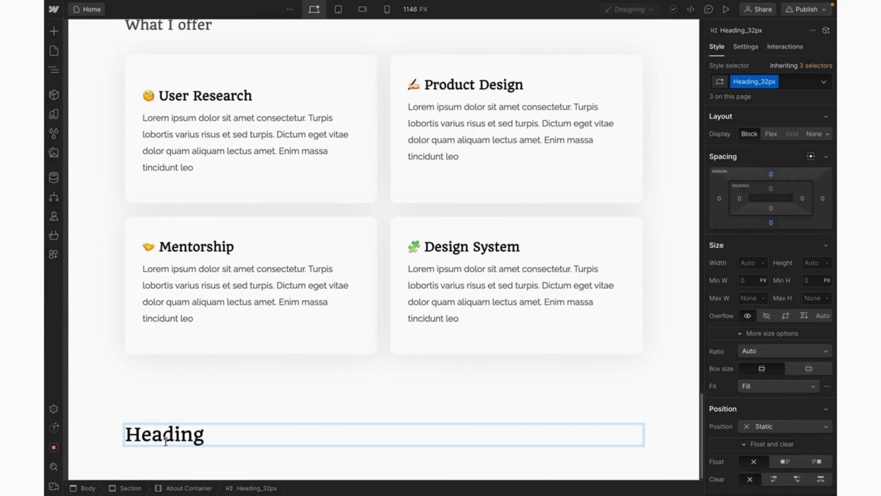
double_click(165, 442)
type("Abo")
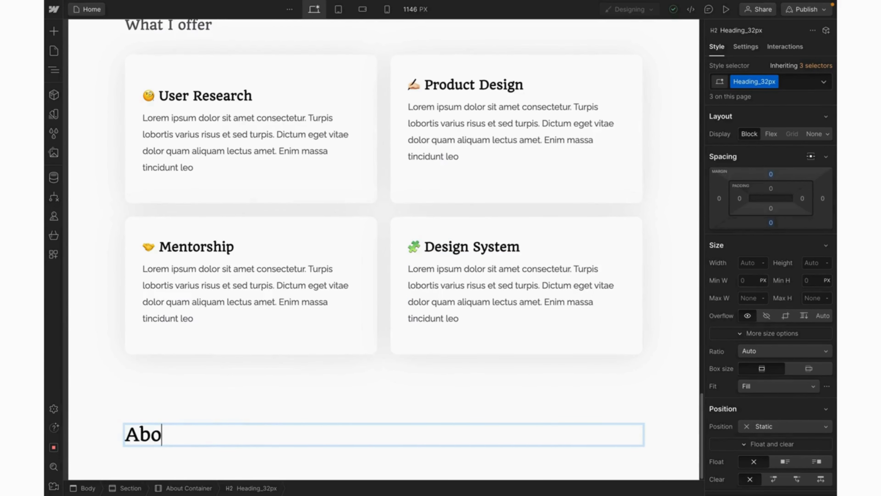
type("ut Me")
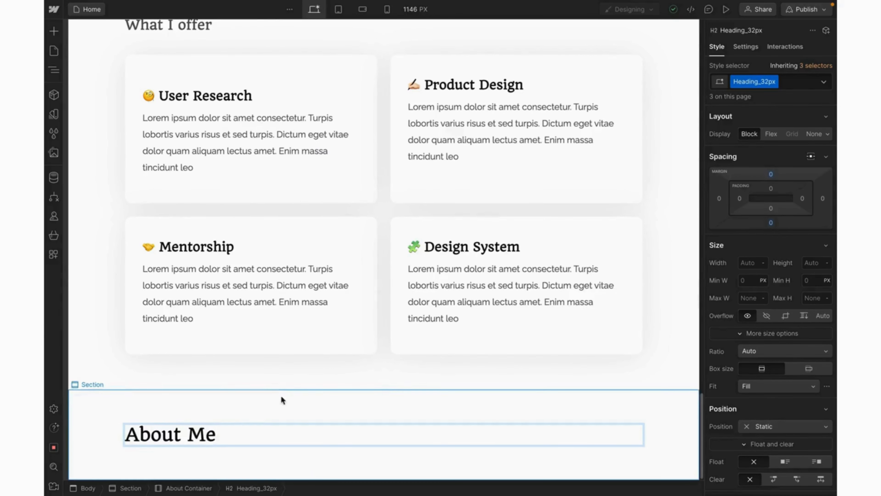
key("Escape")
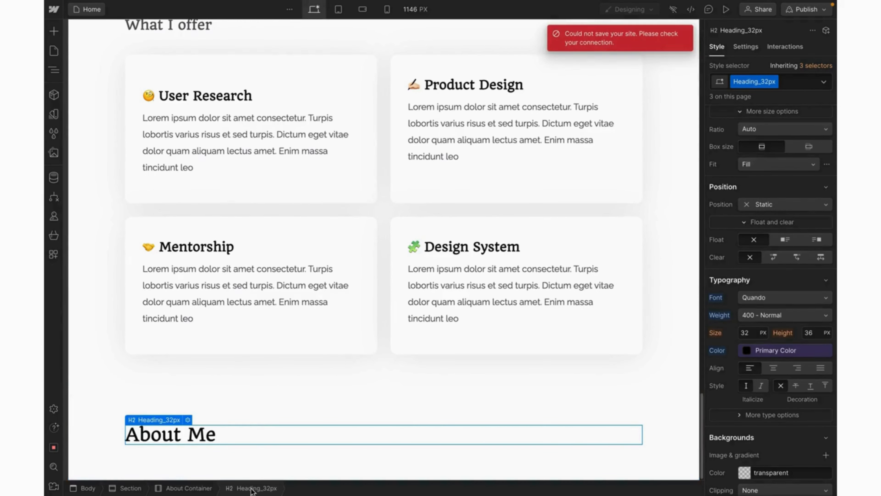
Step: Add a paragraph element inside the About Container, below the About Me heading
left_click(189, 487)
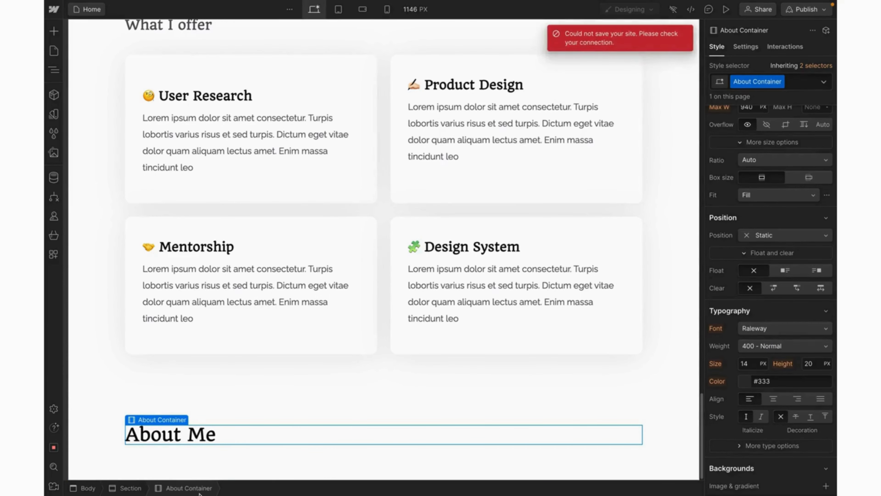
key("ctrl+e")
type("se")
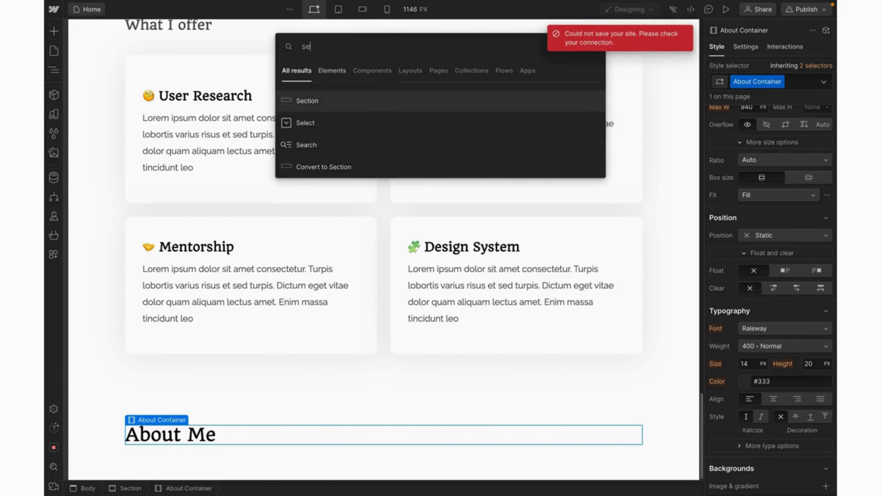
key("BackSpace")
key("BackSpace")
type("para")
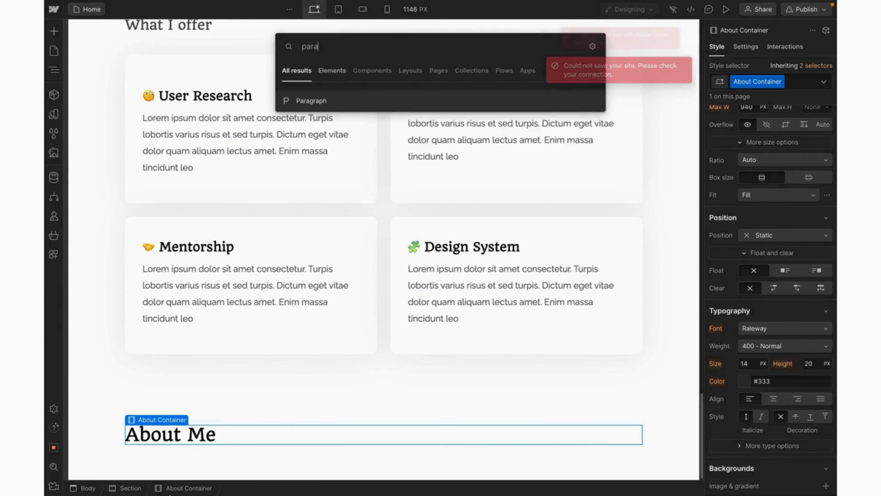
left_click(375, 104)
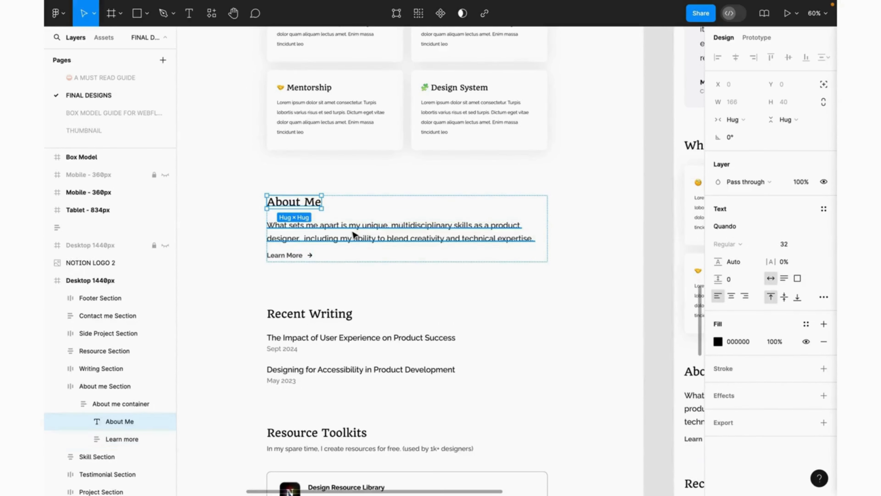
Step: Switch to Figma and copy the text of the description paragraph under the About Me heading
left_click(354, 235)
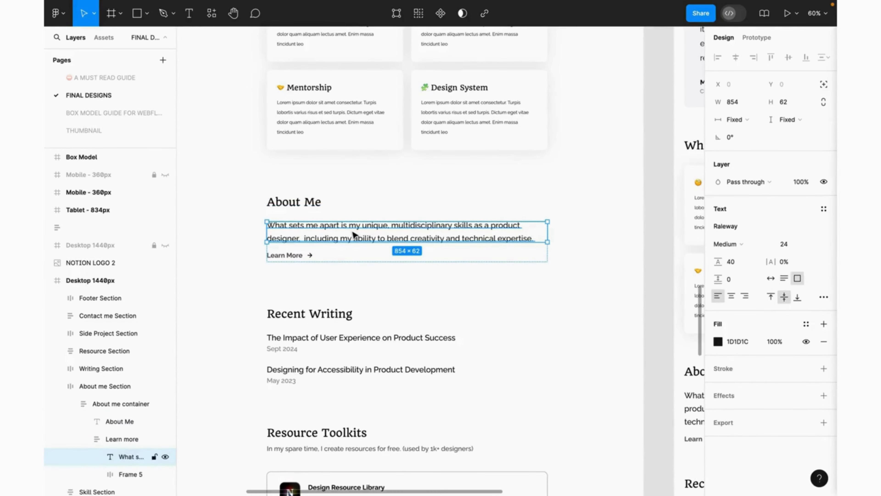
double_click(351, 230)
key("ctrl+c")
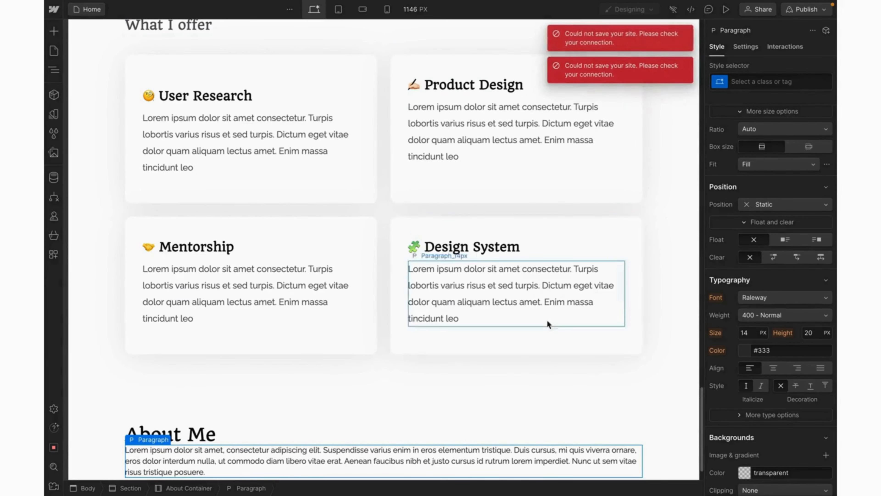
Step: Replace the placeholder text of the paragraph below the About Me heading with the description copied from Figma
scroll(548, 319, "down", 1)
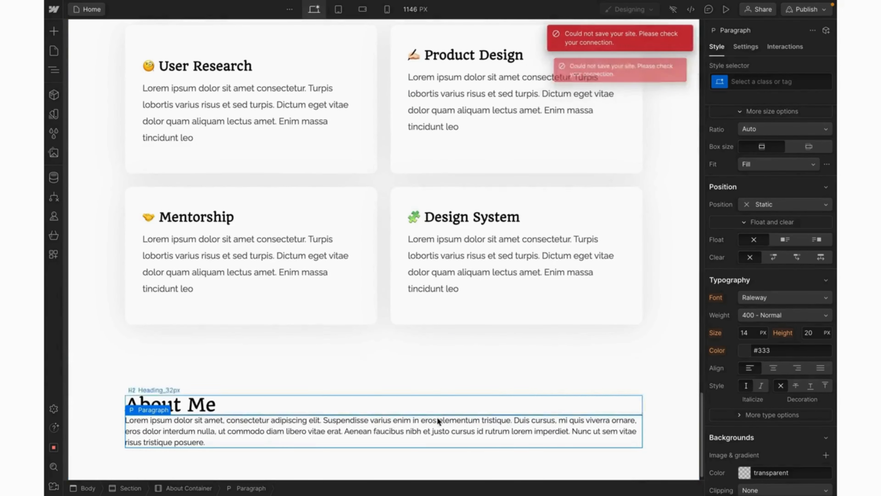
double_click(421, 423)
triple_click(422, 424)
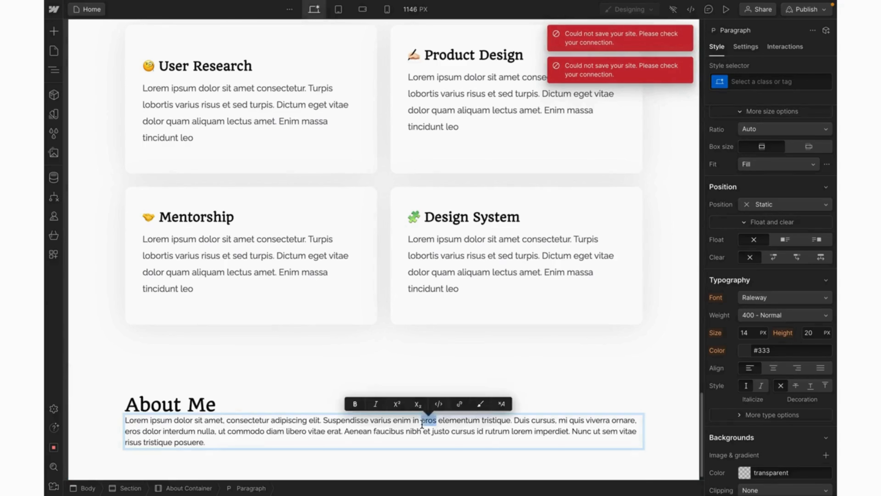
key("ctrl+v")
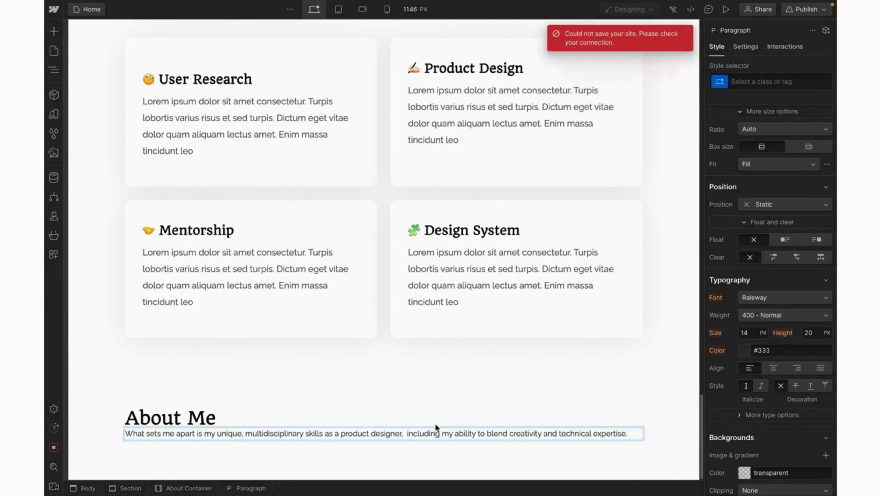
key("Escape")
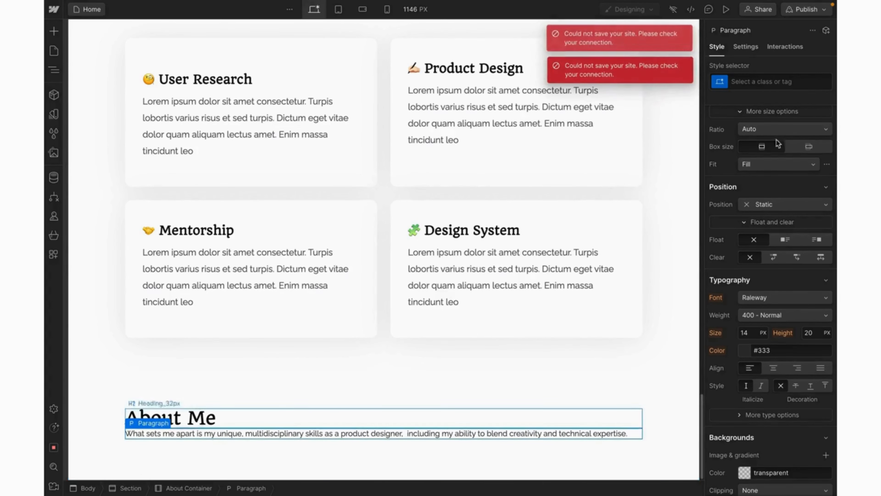
Step: Apply the existing Paragraph_22px class to the About Me description paragraph
left_click(764, 82)
type("para")
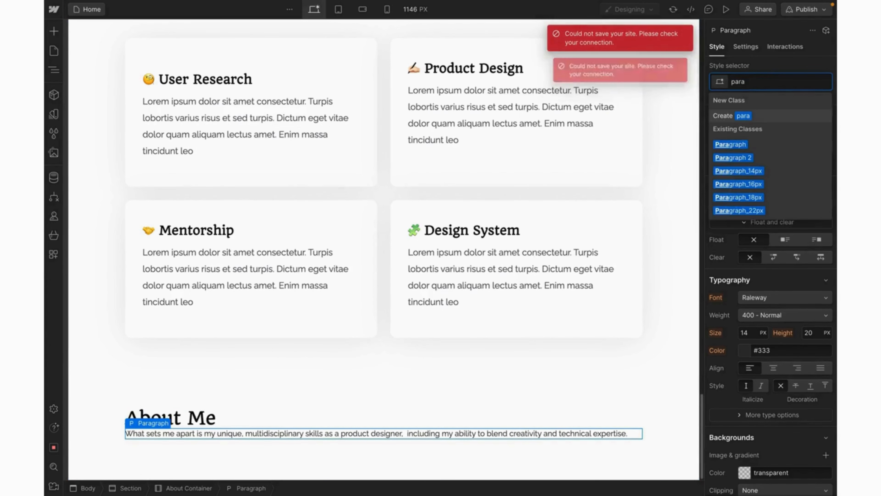
key("BackSpace")
key("BackSpace")
key("BackSpace")
key("BackSpace")
left_click(744, 211)
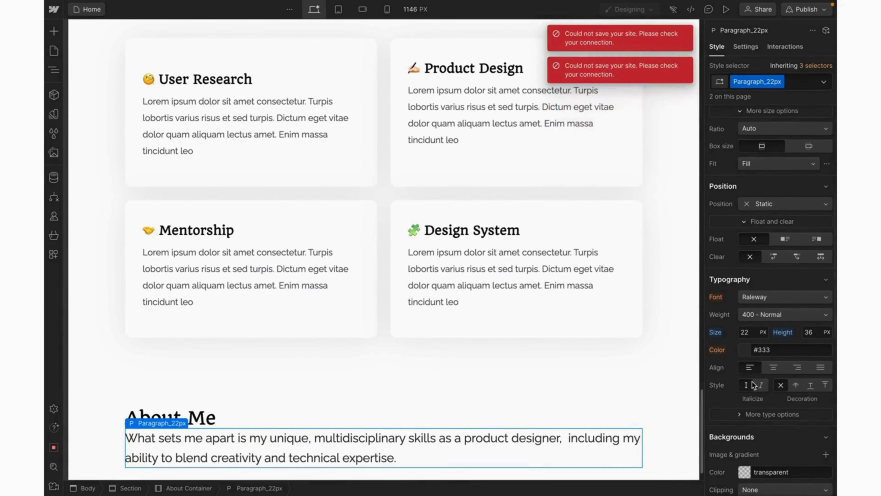
Step: Set the width of the About Me description paragraph to 854 px
scroll(751, 381, "down", 2)
scroll(751, 381, "down", 6)
scroll(752, 380, "up", 8)
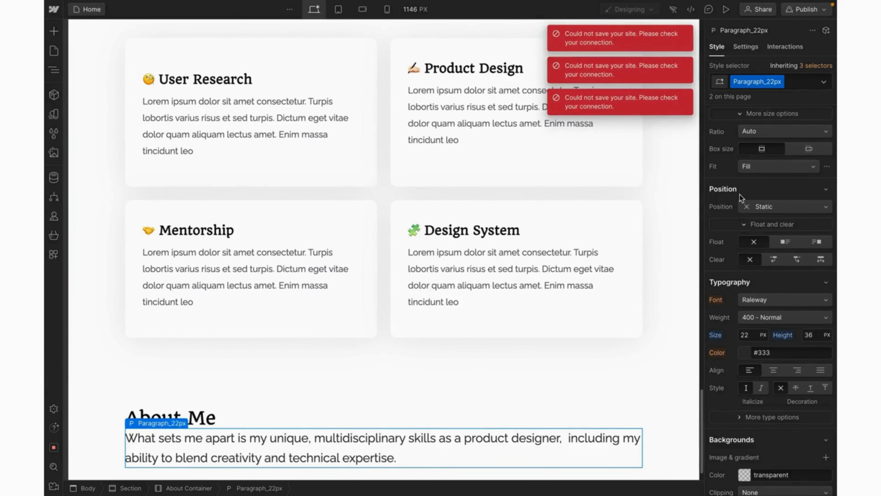
scroll(739, 194, "up", 1)
scroll(739, 195, "up", 4)
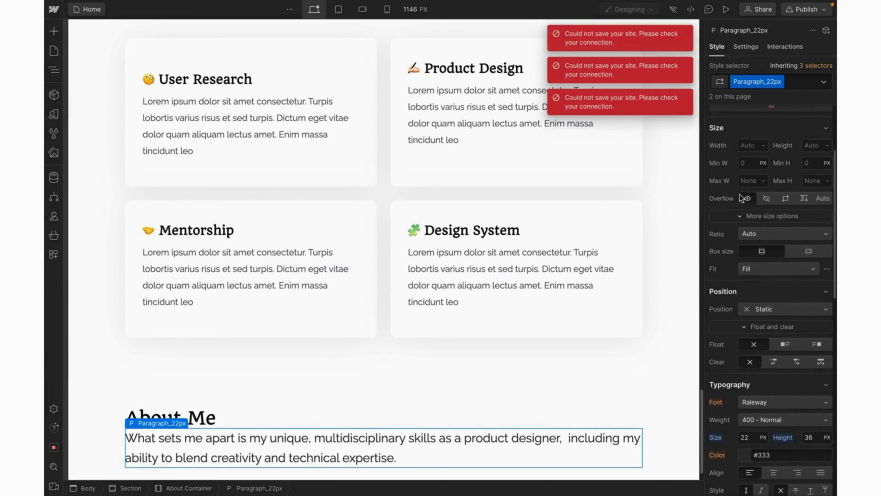
left_click(747, 172)
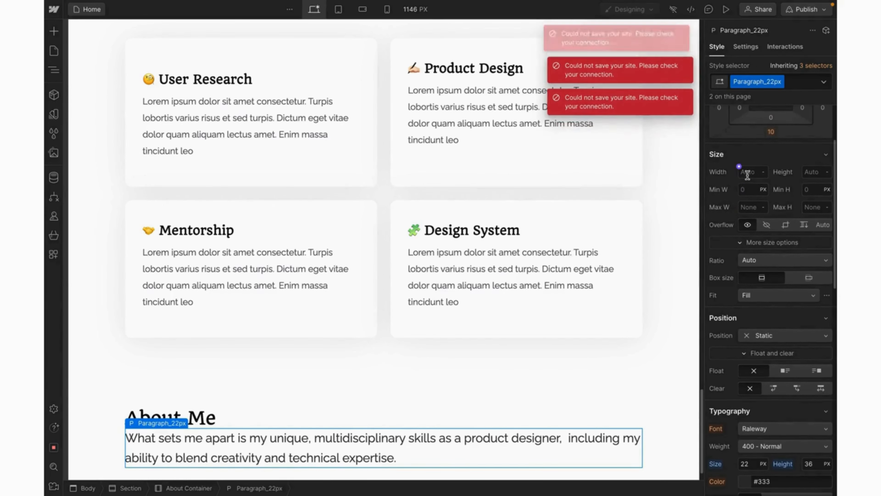
type("854")
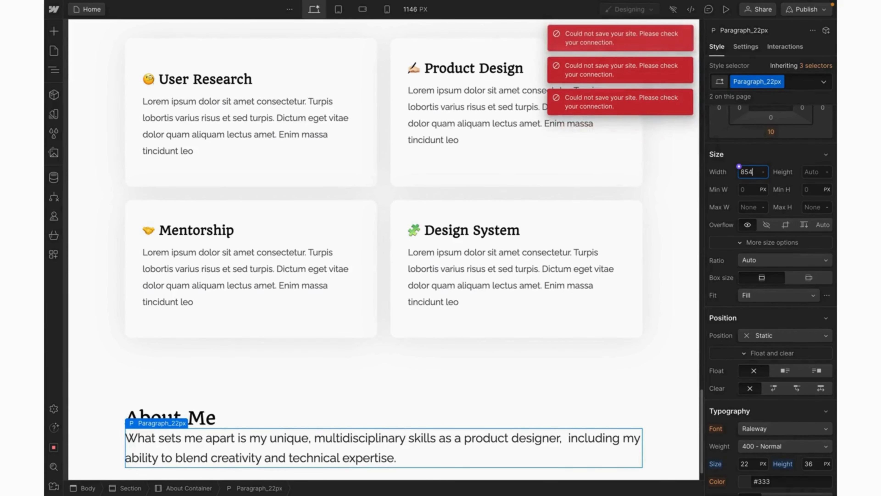
key("Return")
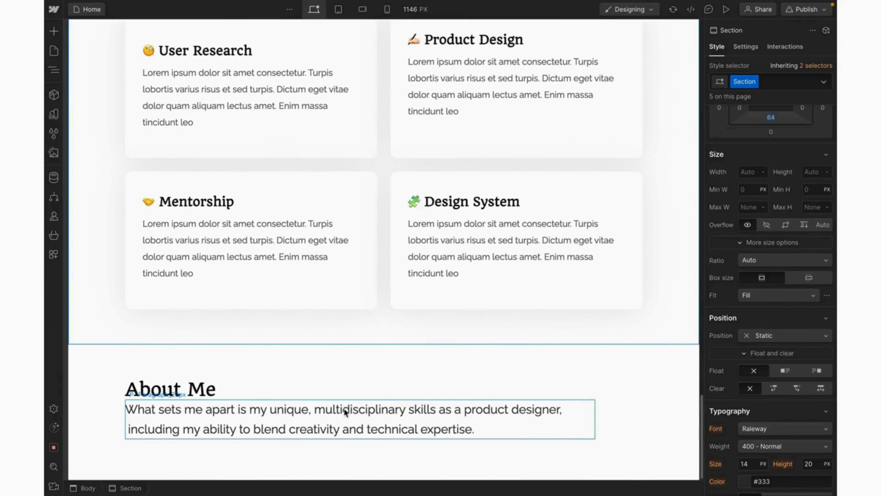
left_click(344, 409)
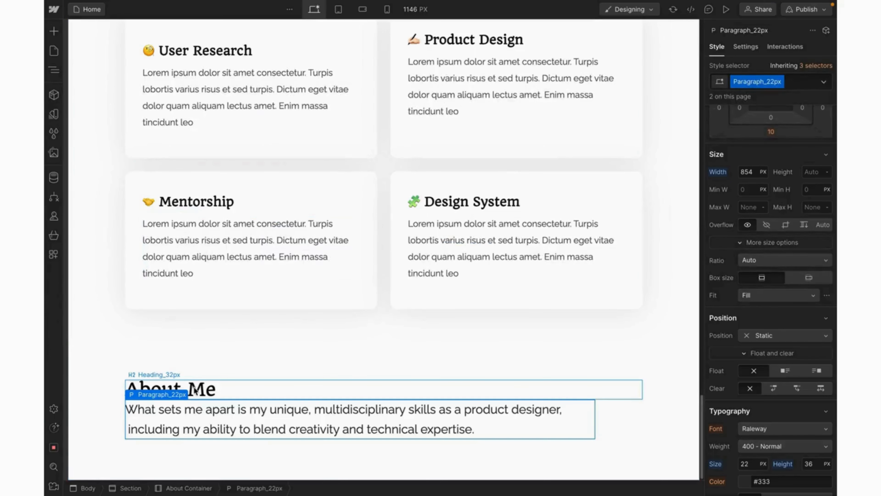
Step: Add the existing combo class Margin_40px to the About Me heading
left_click(195, 391)
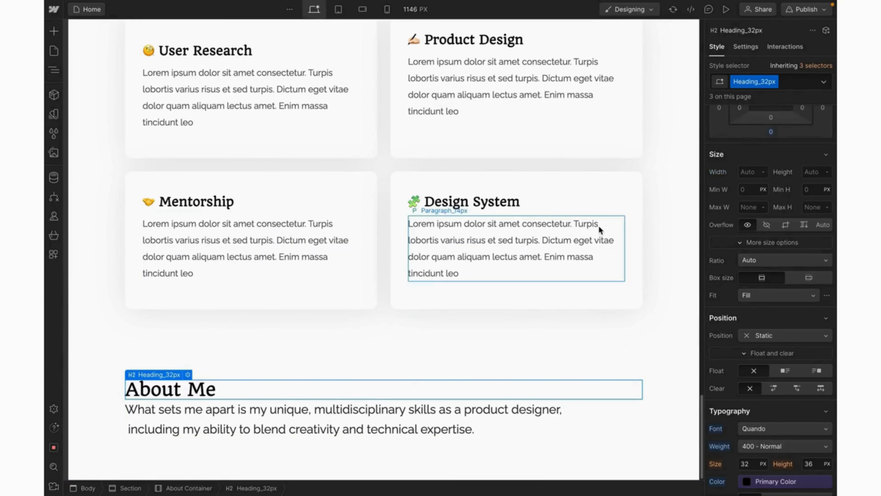
left_click(789, 91)
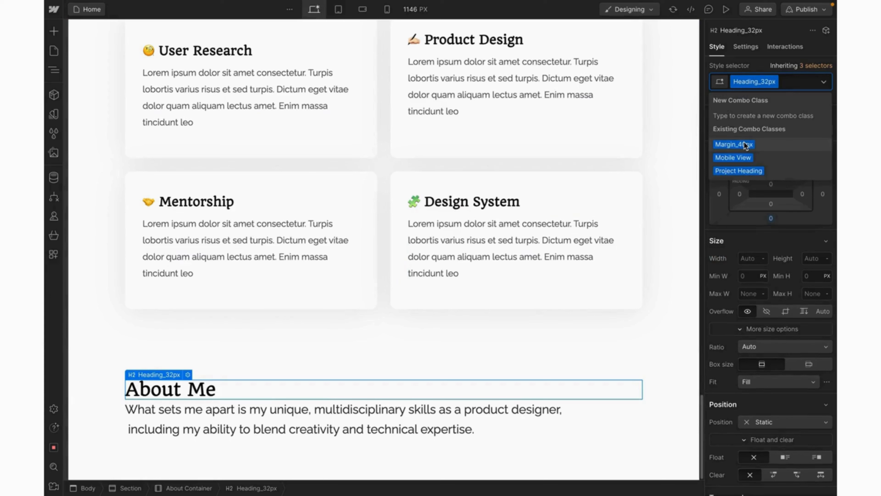
left_click(744, 142)
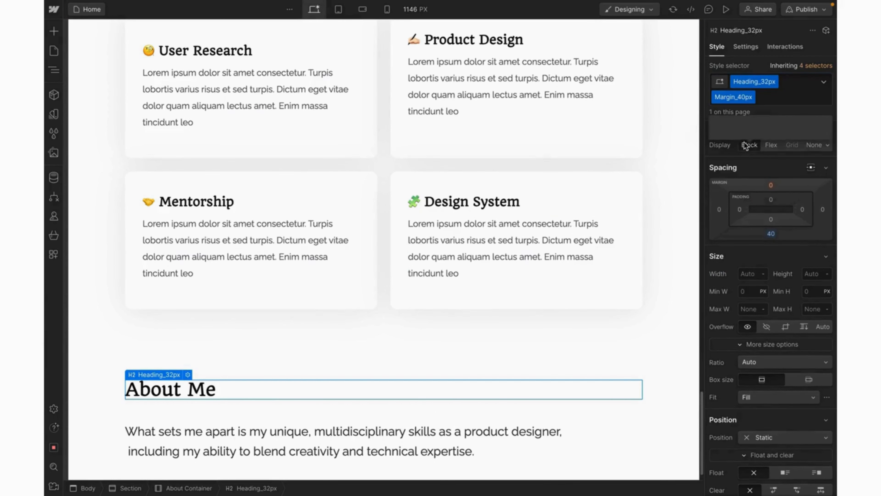
scroll(394, 389, "down", 1)
scroll(394, 389, "up", 1)
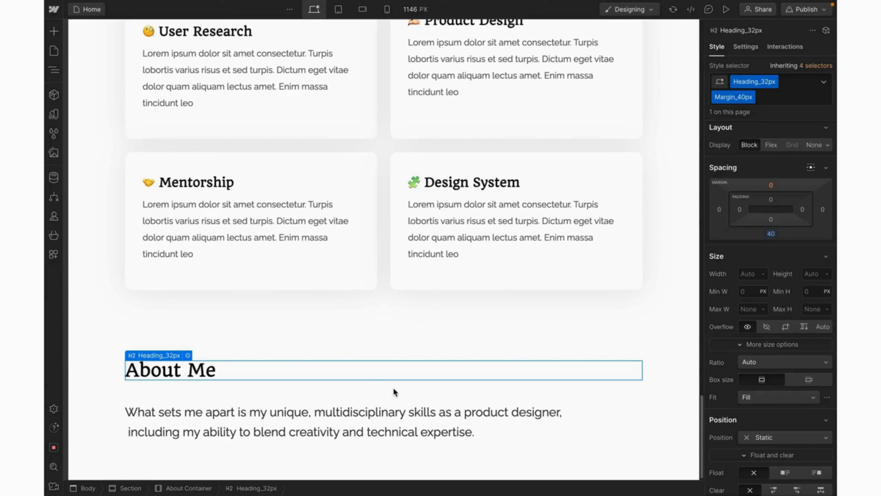
Step: Wrap the About Me description paragraph in a div block and give the block a new class named Normal Box
left_click(385, 413)
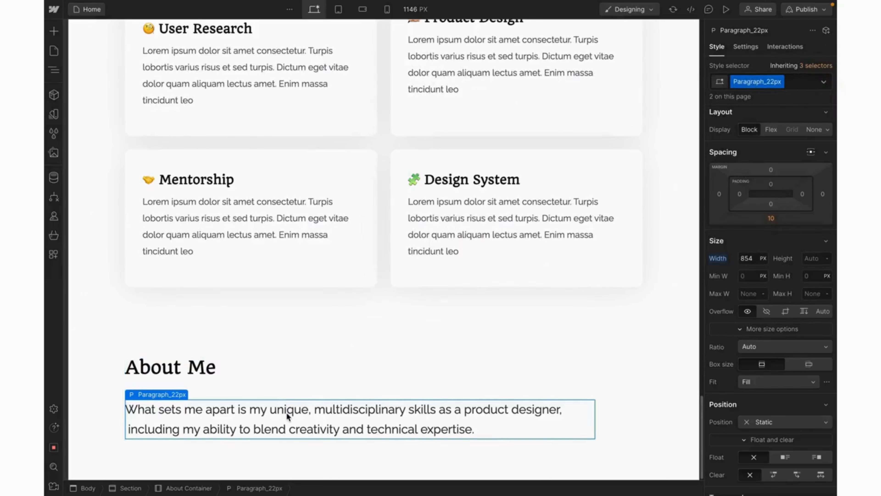
right_click(287, 412)
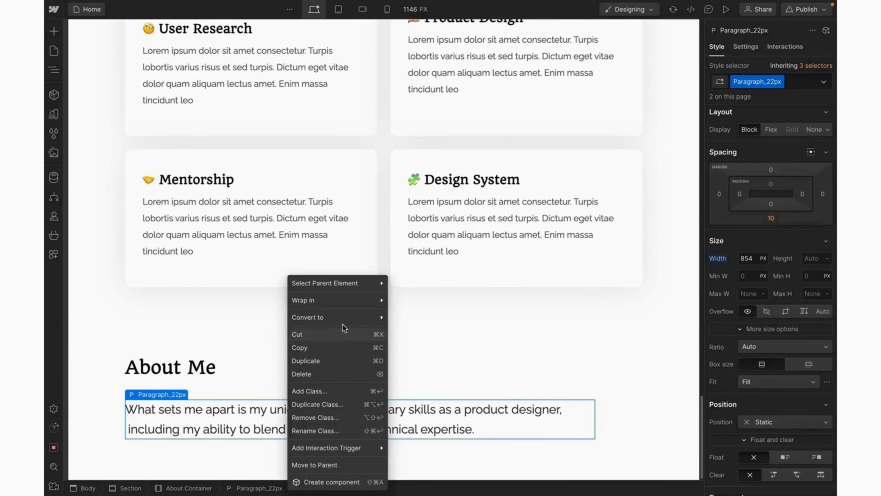
mouse_move(379, 301)
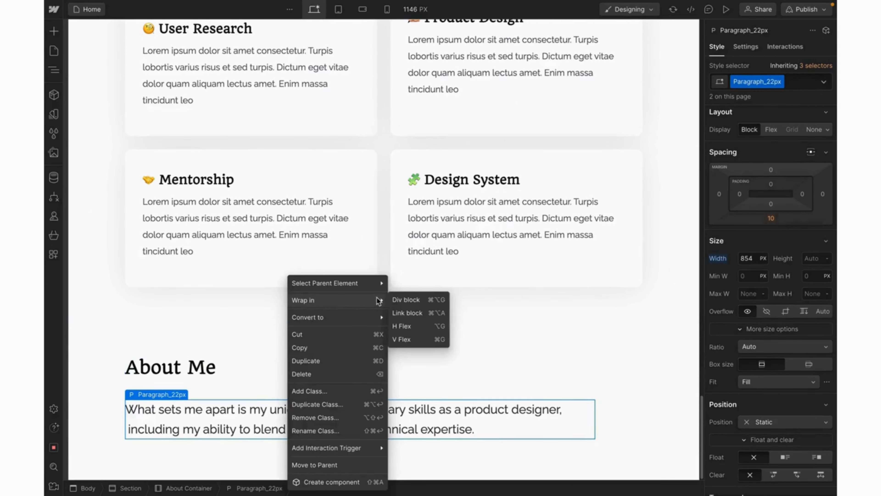
left_click(397, 301)
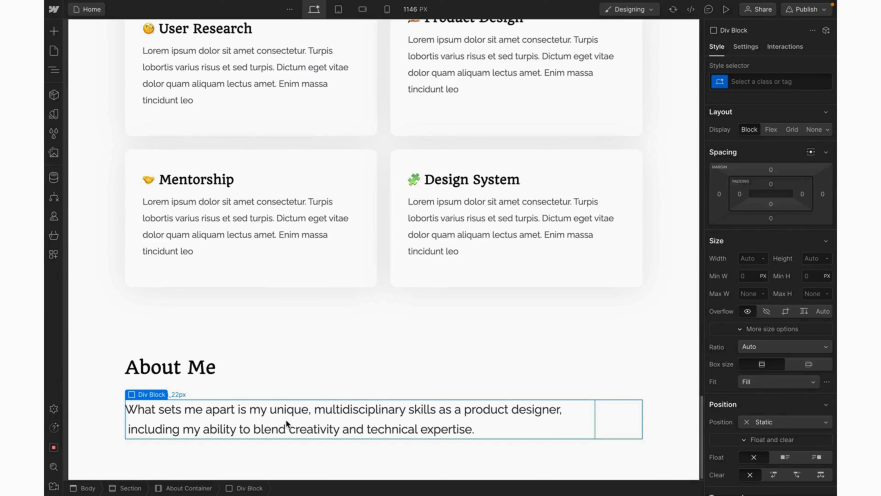
key("ctrl+Return")
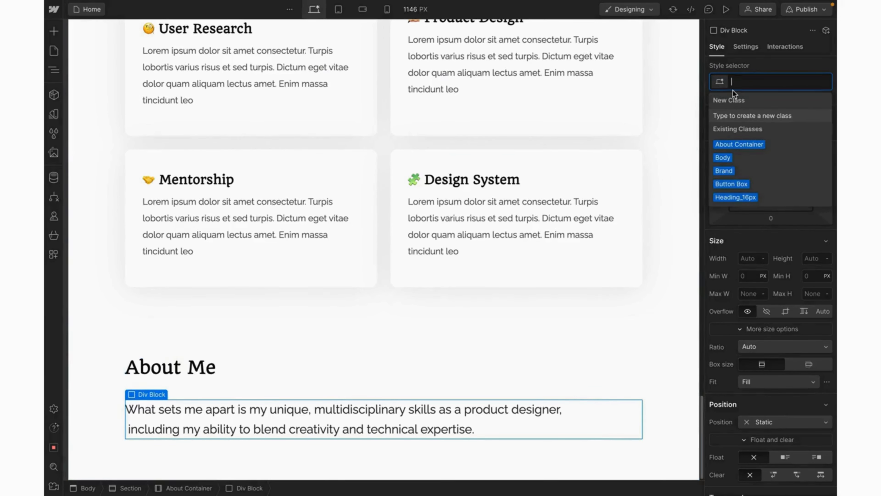
type("Normal")
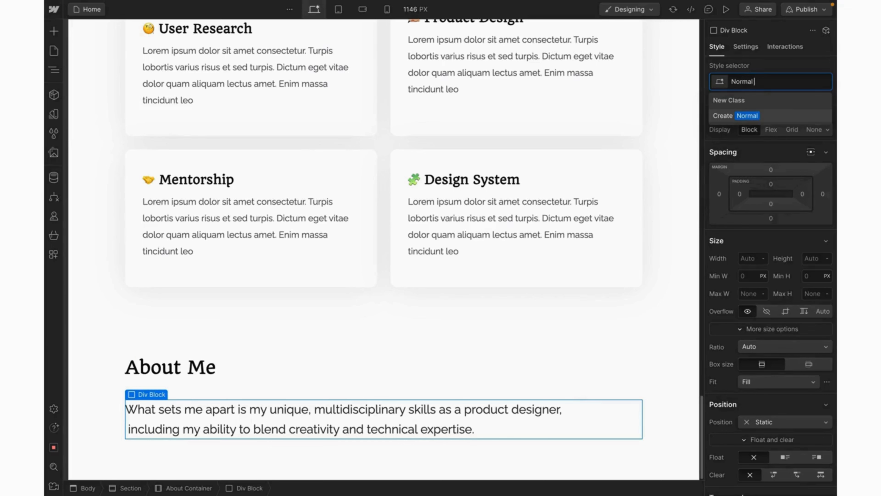
type(" Box")
key("Return")
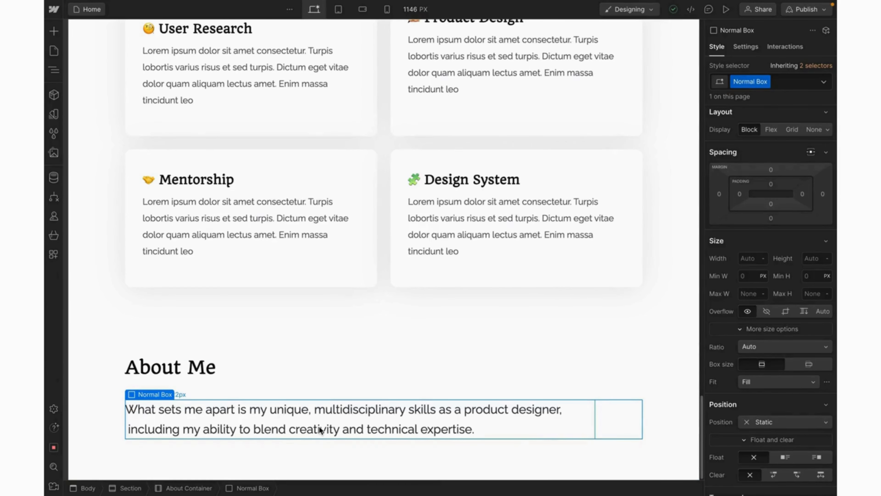
Step: Insert a Link Block inside the Normal Box and give it a new class named Learn More
key("ctrl+k")
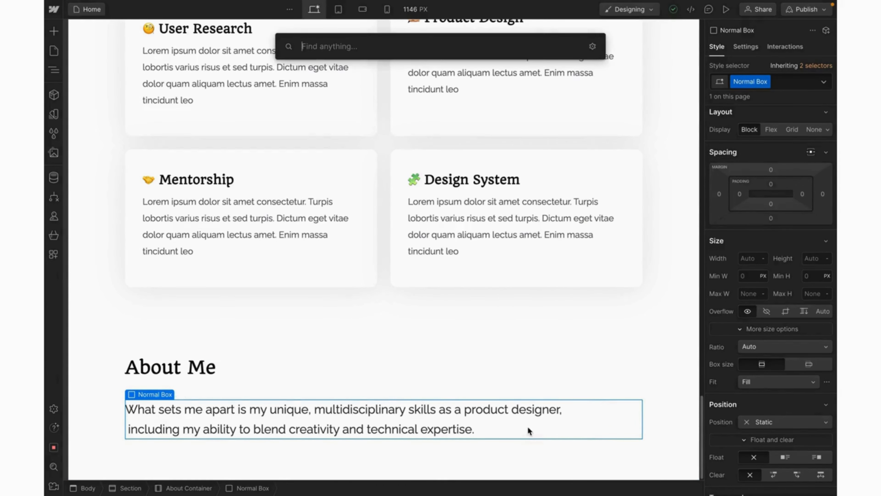
type("link")
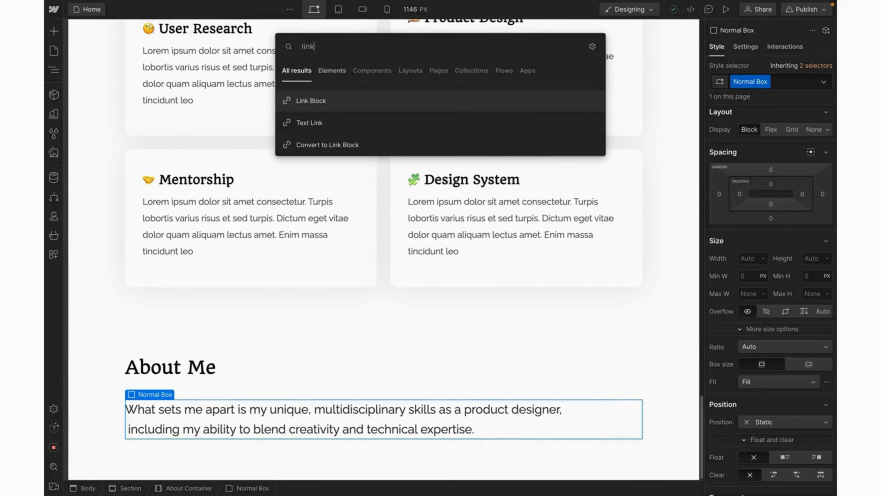
left_click(439, 108)
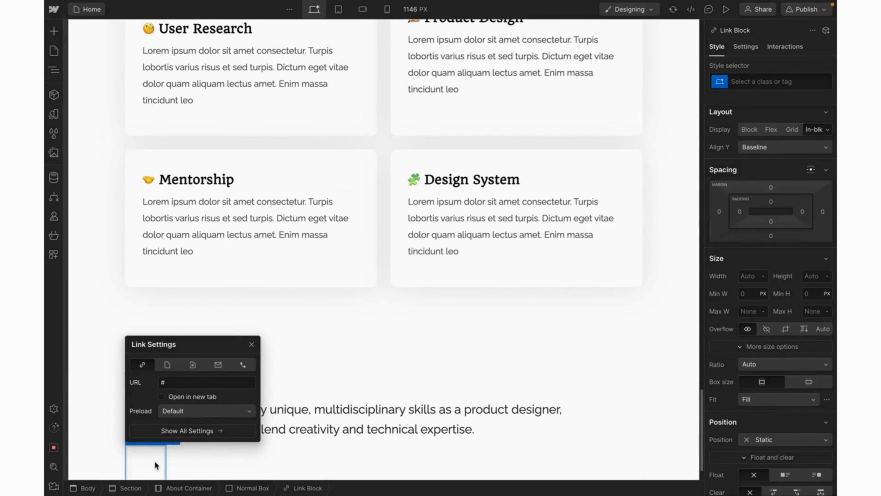
left_click(748, 83)
type("Lear")
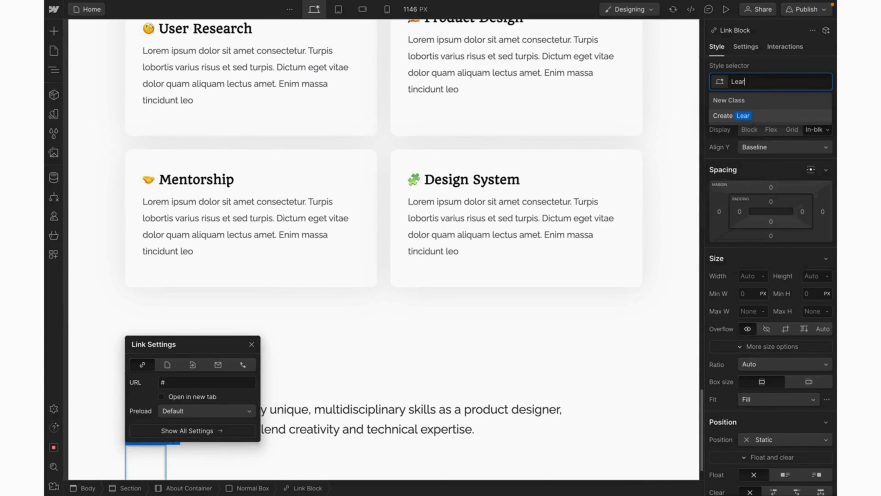
type("n More")
key("Return")
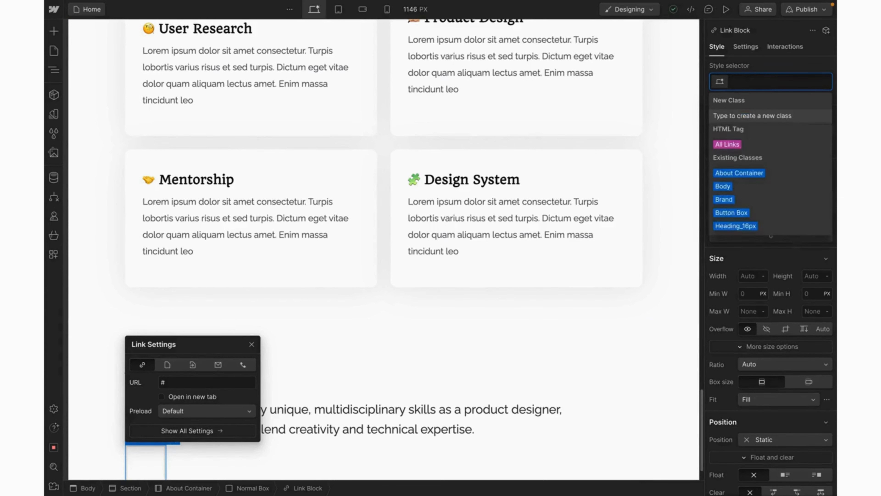
Step: Add a Text Block inside the Learn More link block and replace its placeholder text with "Learn More"
scroll(250, 309, "down", 1)
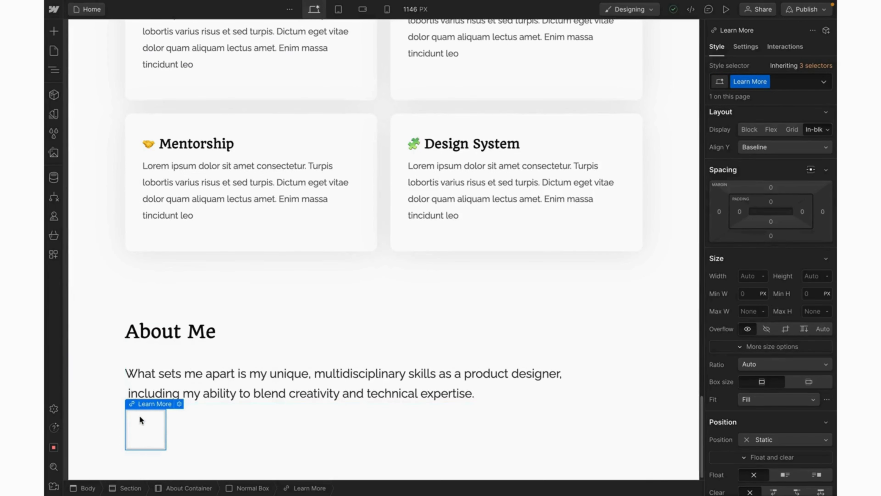
key("super+e")
type("tex")
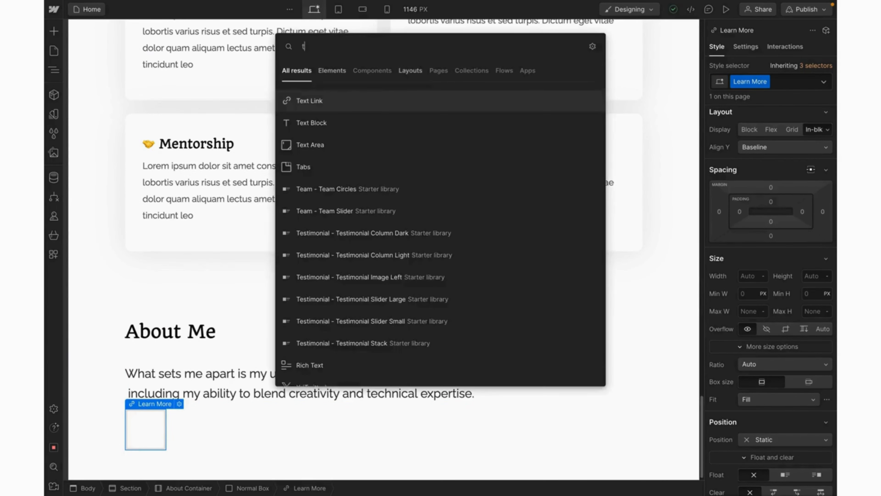
left_click(342, 123)
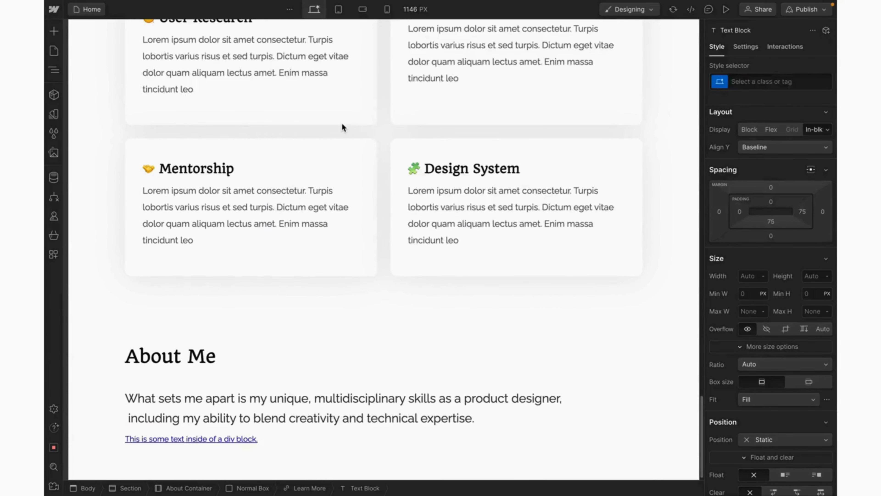
double_click(197, 440)
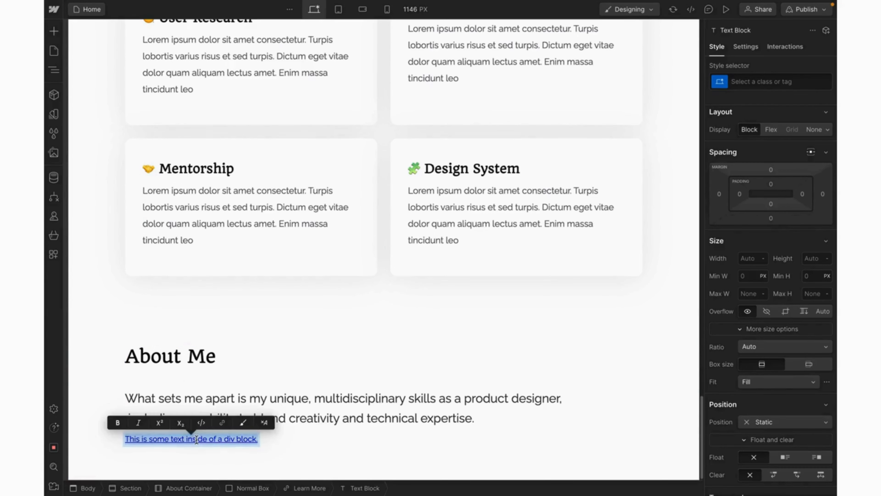
key("BackSpace")
type("Learn")
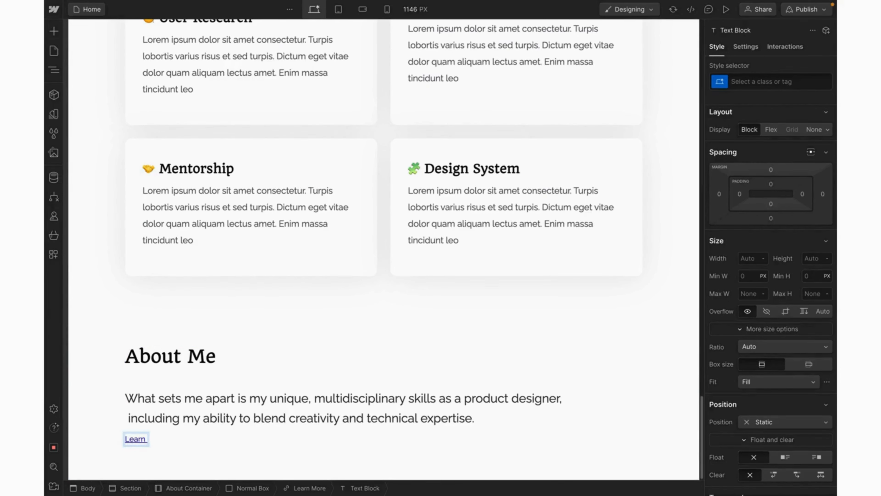
type(" More")
Step: Create a new class named Paragraph_18px on the Learn More text block
left_click(737, 82)
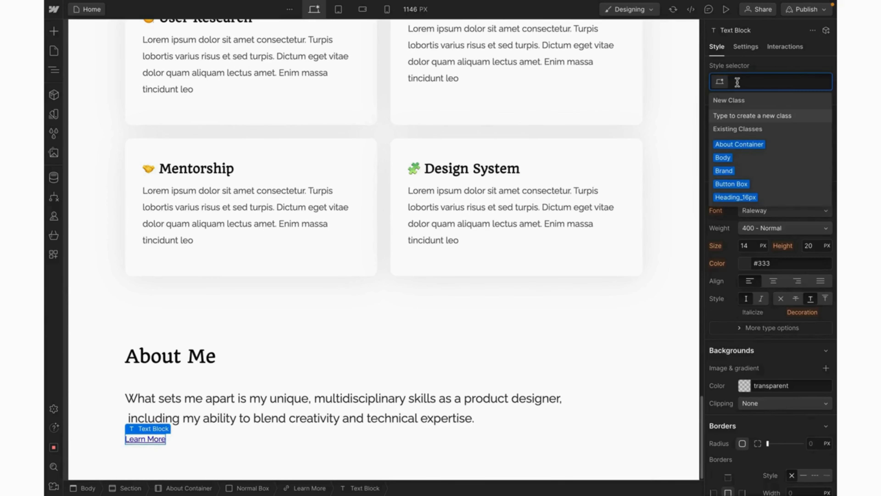
type("Par")
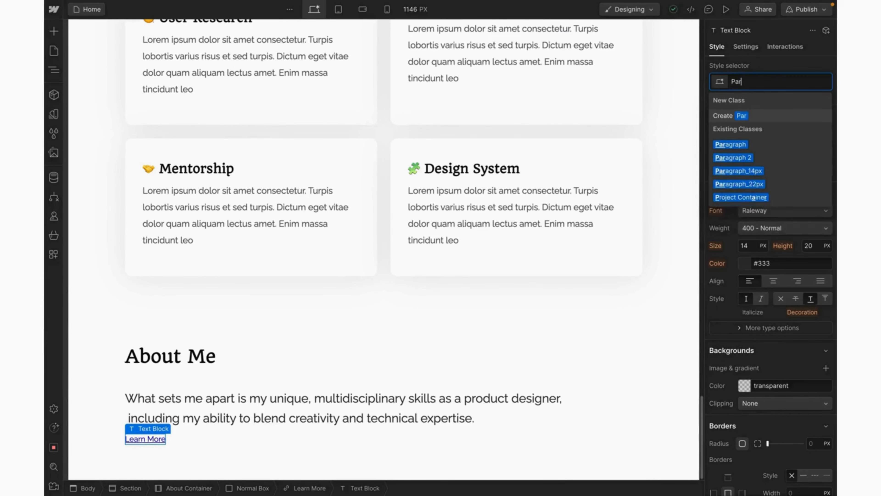
type("agraph")
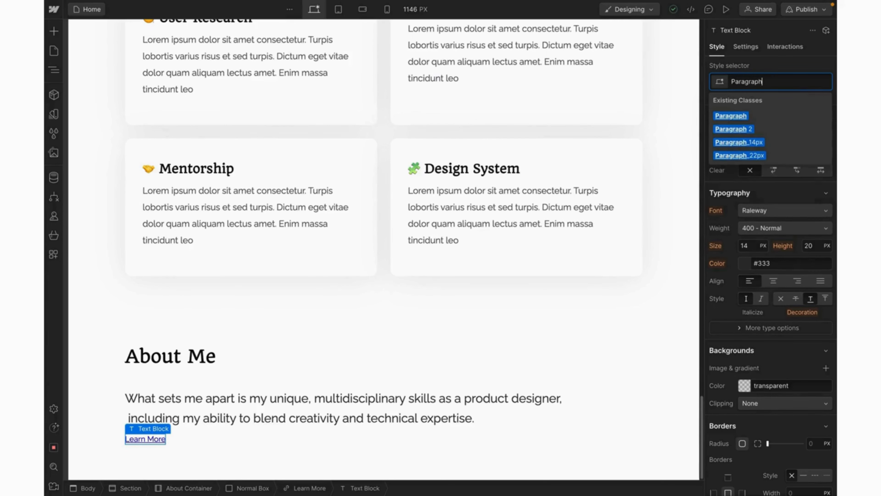
type("_18")
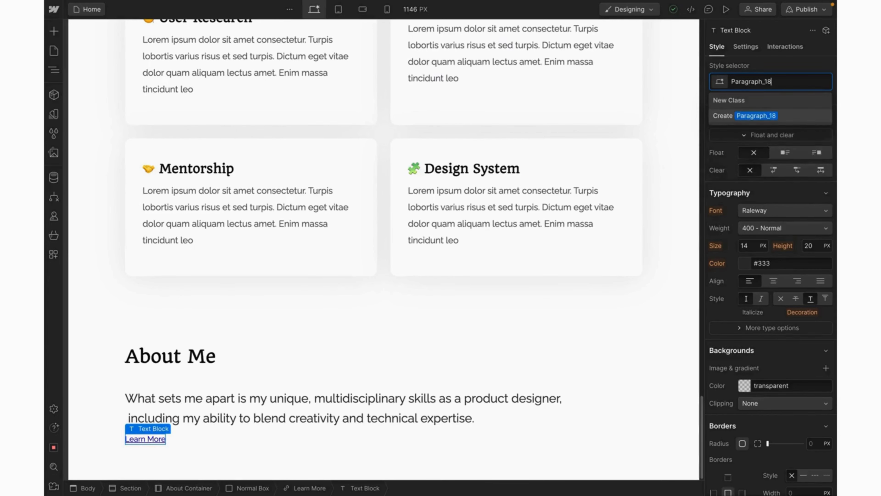
type("px")
key("Return")
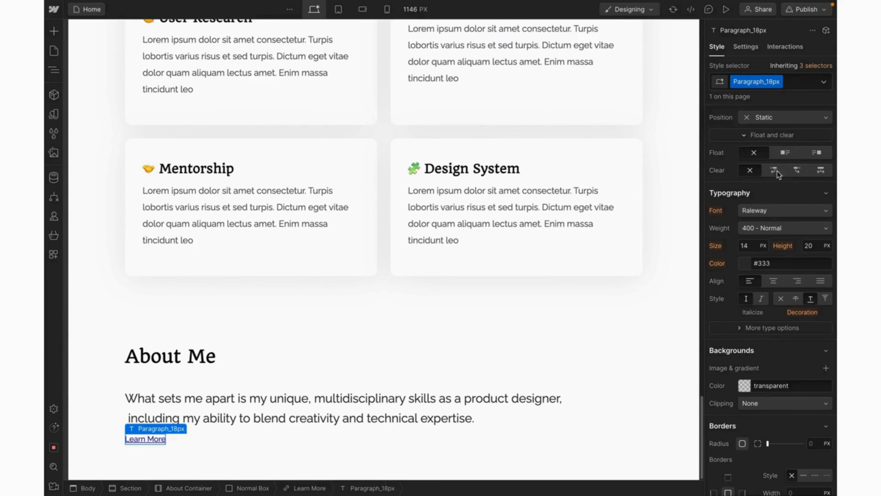
Step: Set the Paragraph_18px class's font size to 18 px and its text decoration to none
scroll(787, 324, "down", 10)
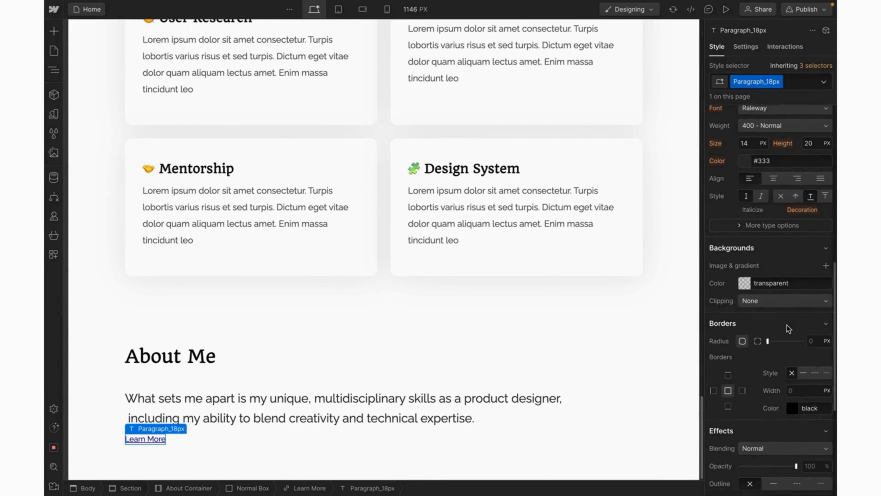
scroll(787, 324, "up", 8)
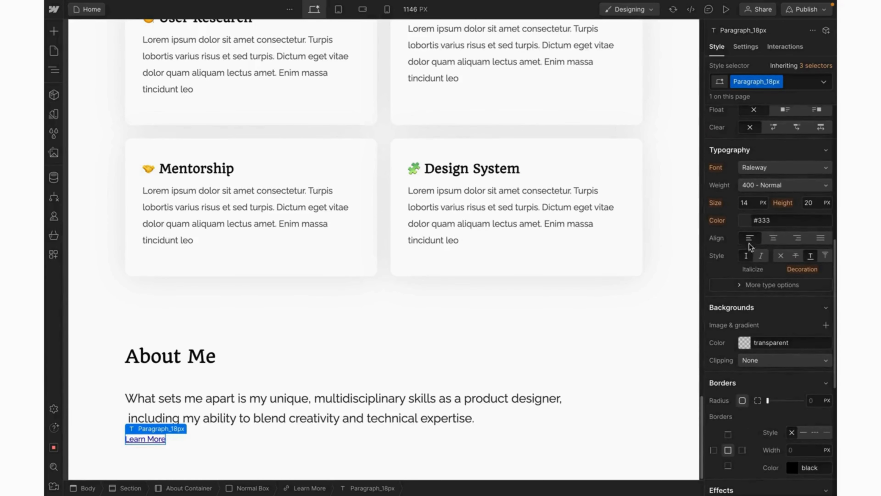
left_click(749, 202)
type("18")
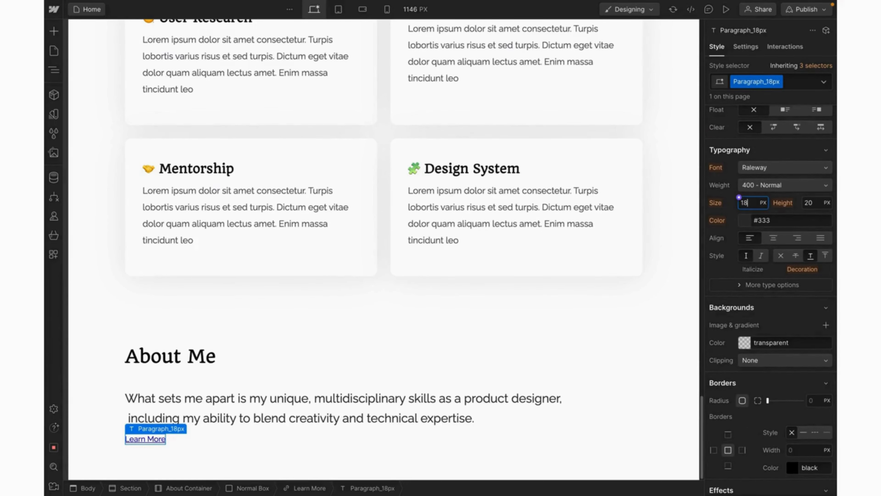
key("Return")
scroll(782, 184, "up", 1)
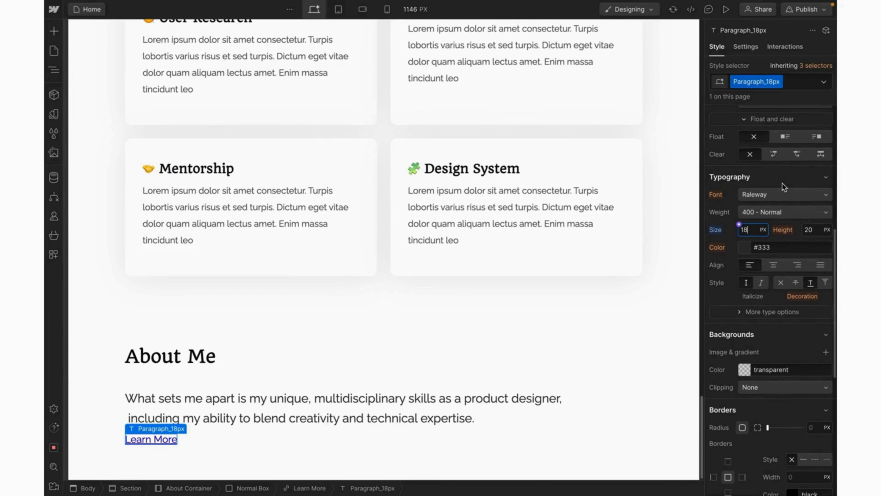
left_click(784, 286)
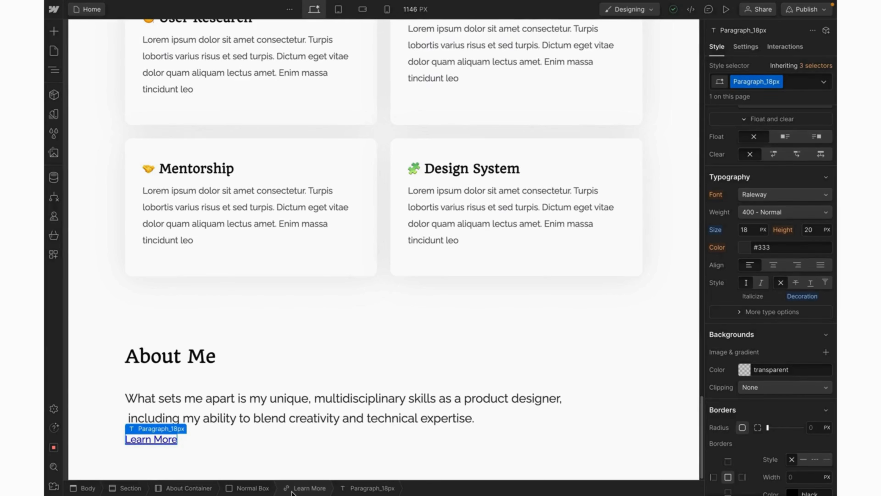
Step: Style the Learn More link block with no text decoration, the Grey_0 colour variable, 500 - Medium weight and 18 px size
left_click(293, 489)
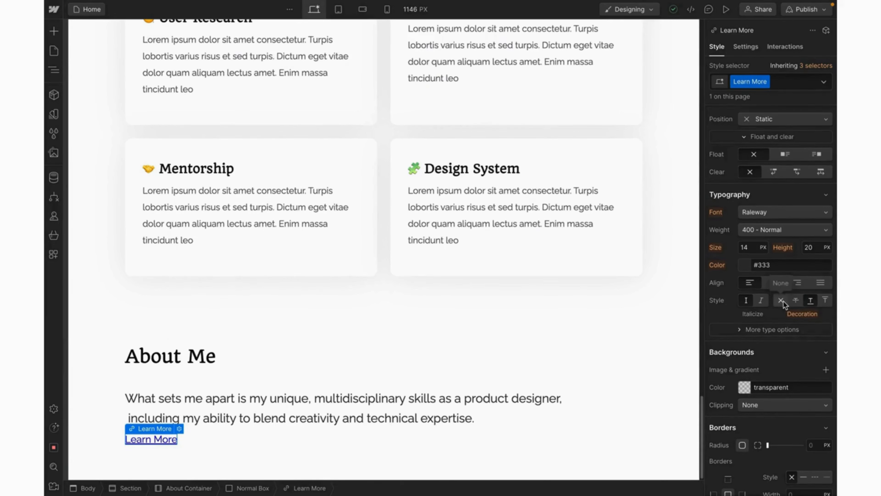
left_click(781, 300)
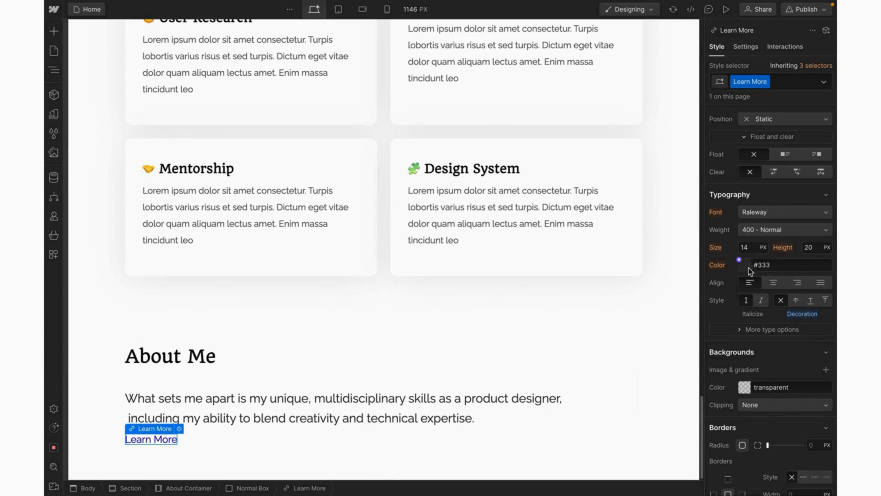
left_click(741, 265)
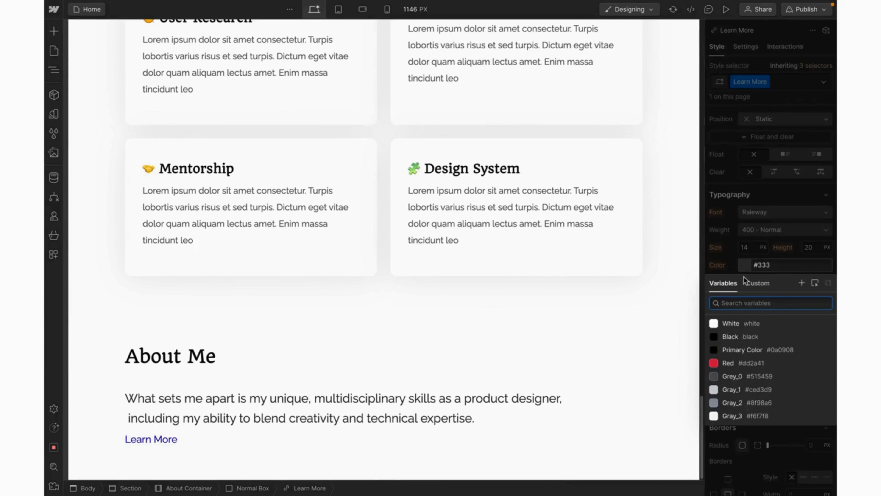
left_click(742, 351)
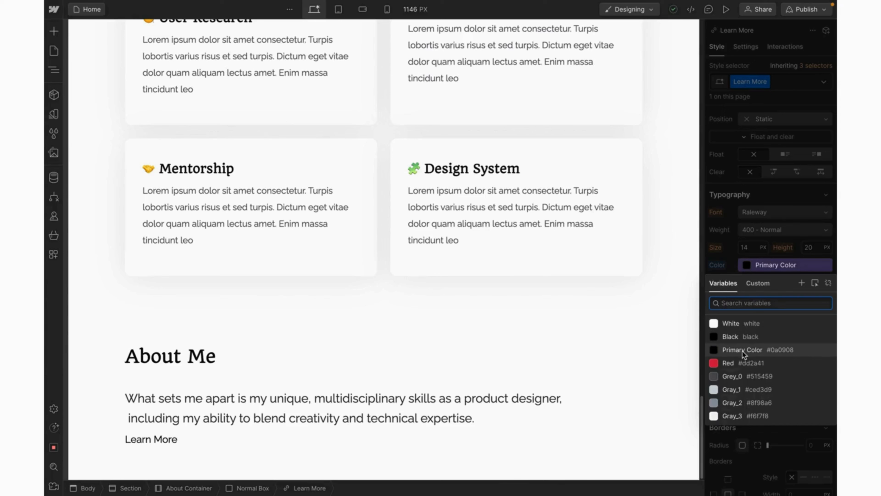
left_click(735, 378)
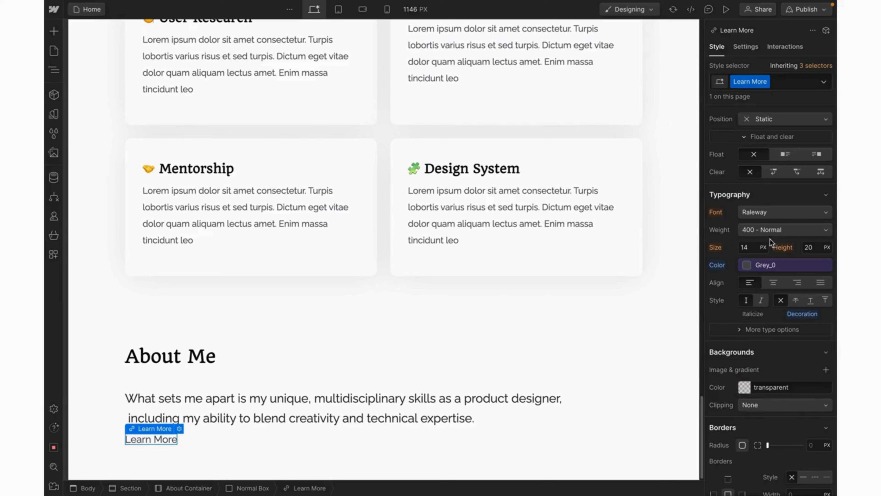
left_click(784, 228)
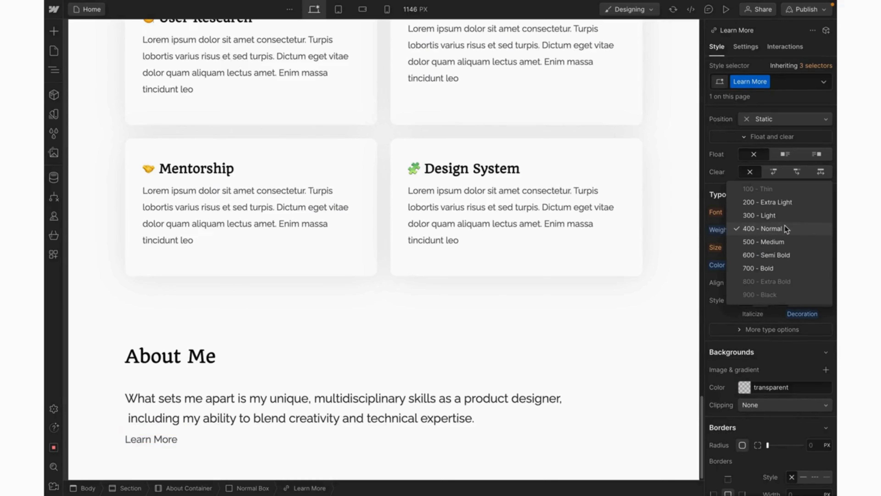
left_click(772, 241)
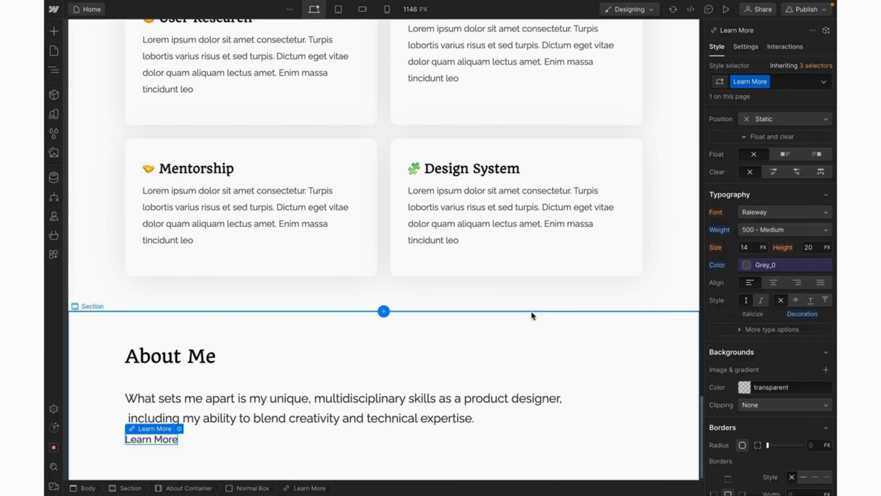
Step: Set the canvas width to 1440 px
left_click(415, 9)
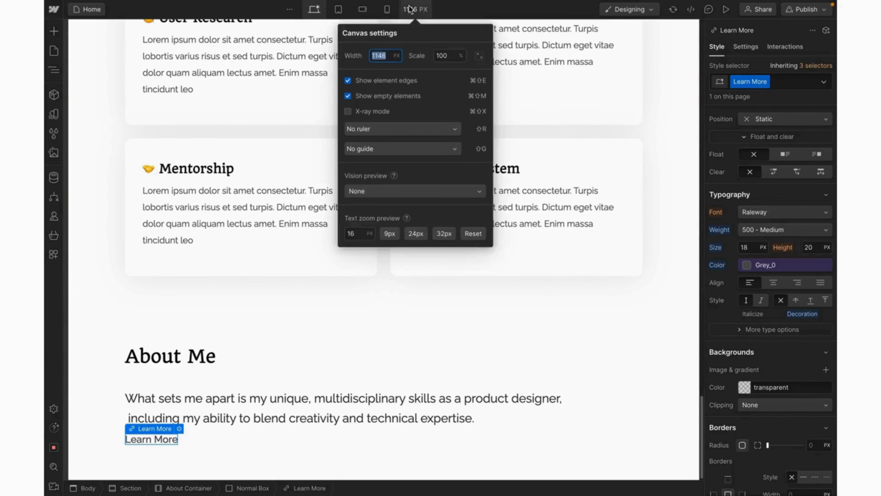
type("1440")
key("Return")
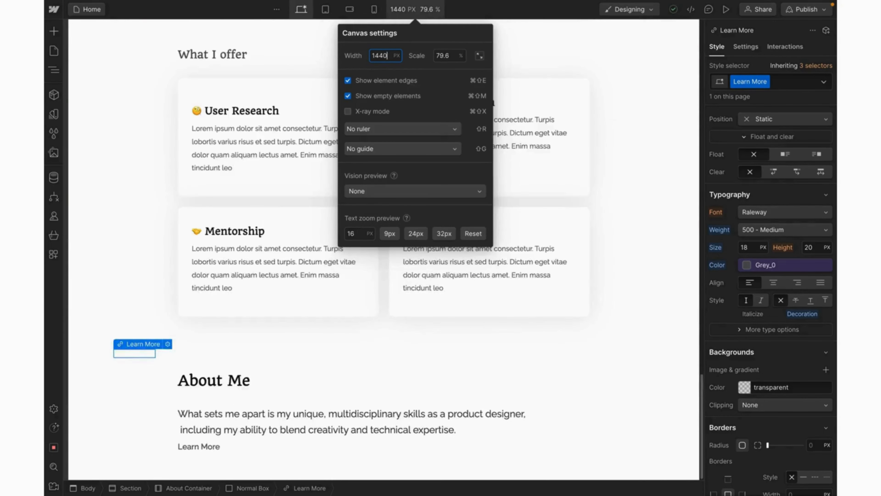
Step: Insert the arrow-right.svg asset into the Learn More link block after its text
left_click(209, 446)
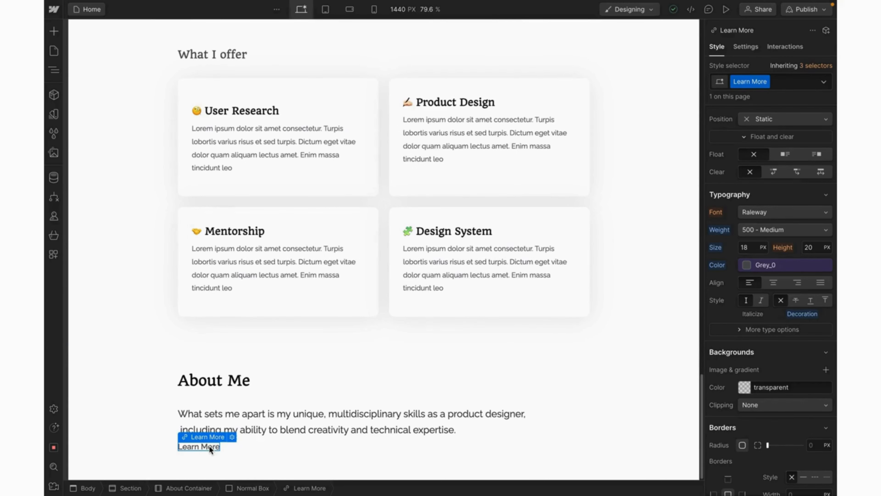
left_click(196, 447)
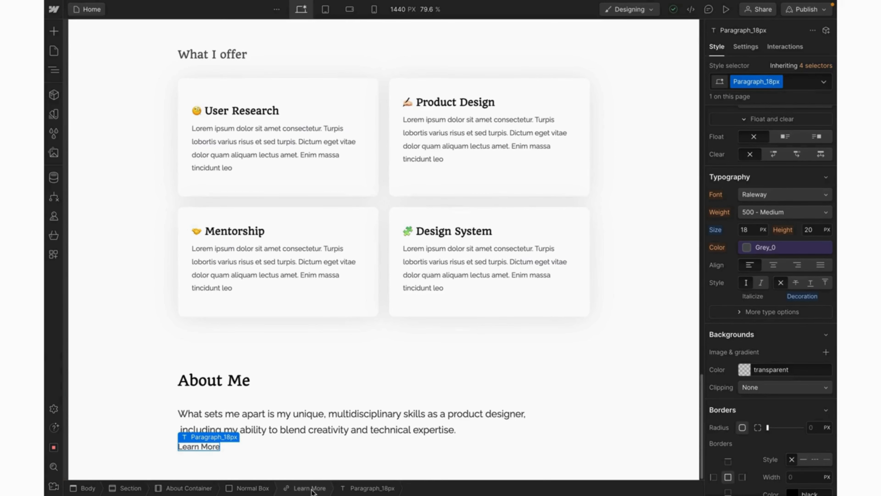
left_click(310, 488)
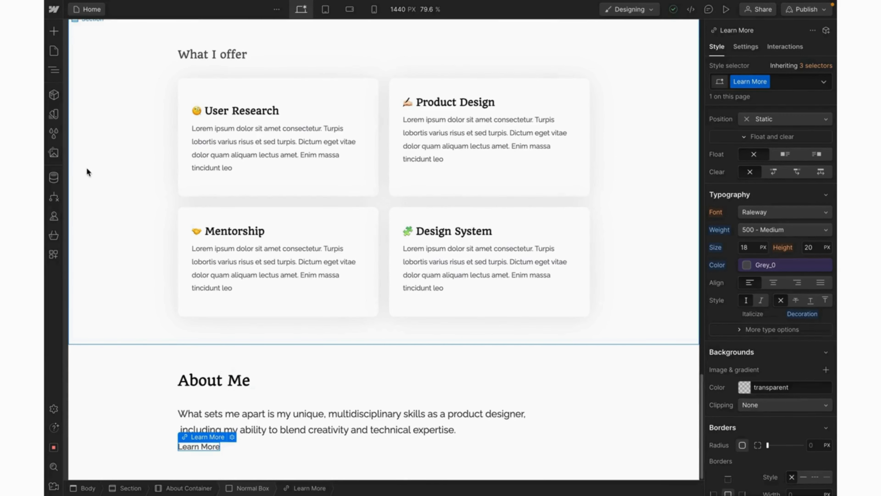
left_click(61, 155)
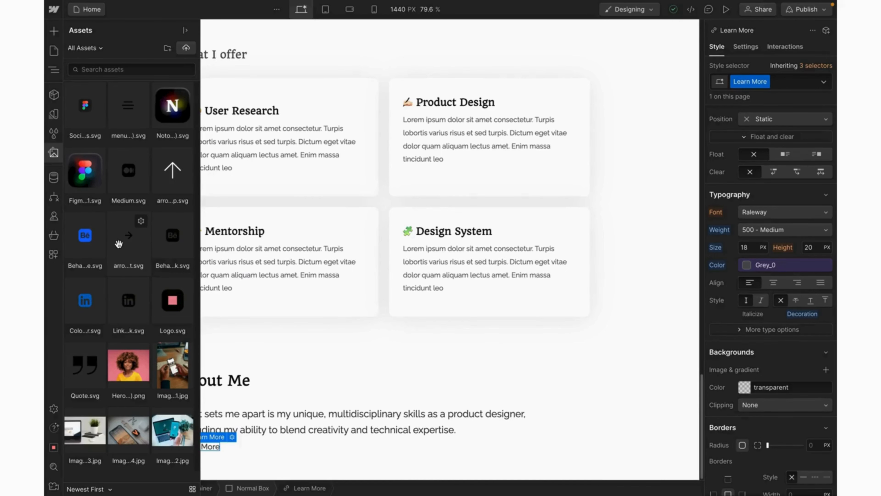
left_click_drag(118, 244, 207, 450)
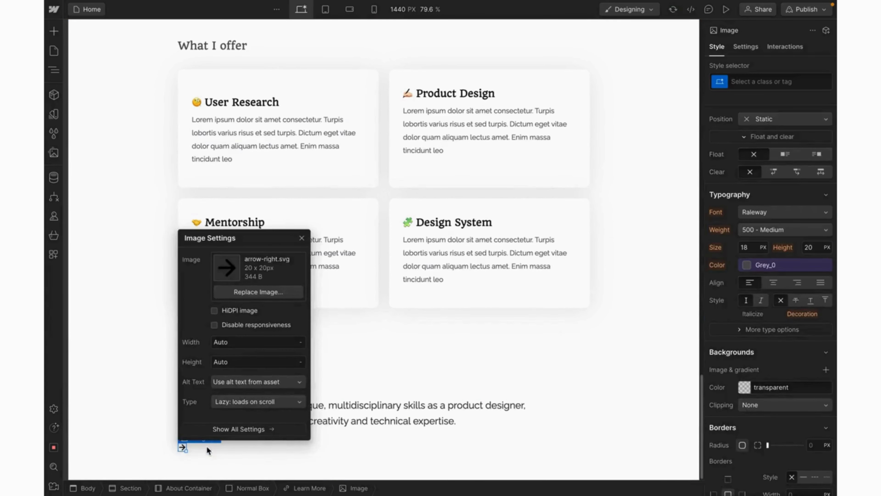
Step: Set the Learn More link block's display to inline-flex, vertically centred, with a 12 px gap
left_click(301, 487)
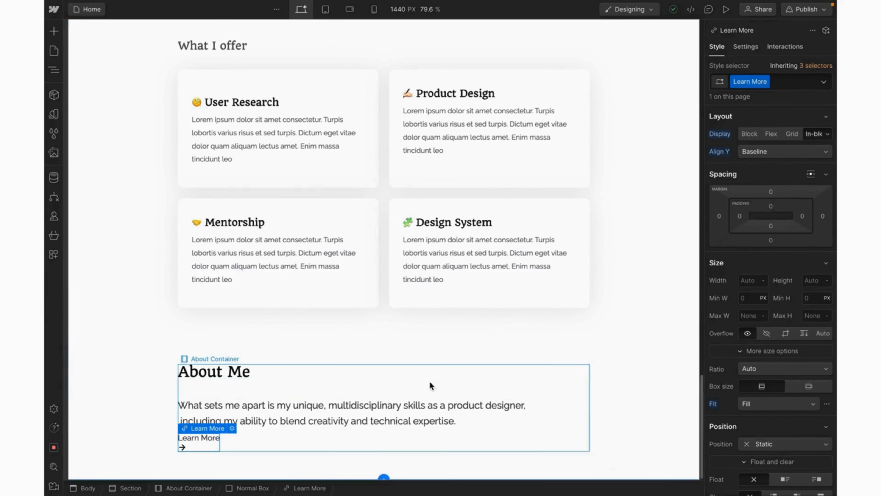
left_click(816, 137)
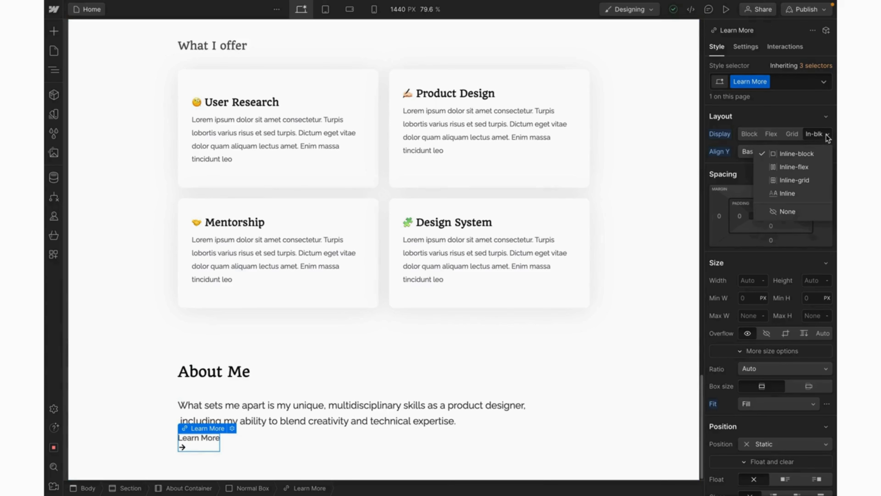
left_click(792, 168)
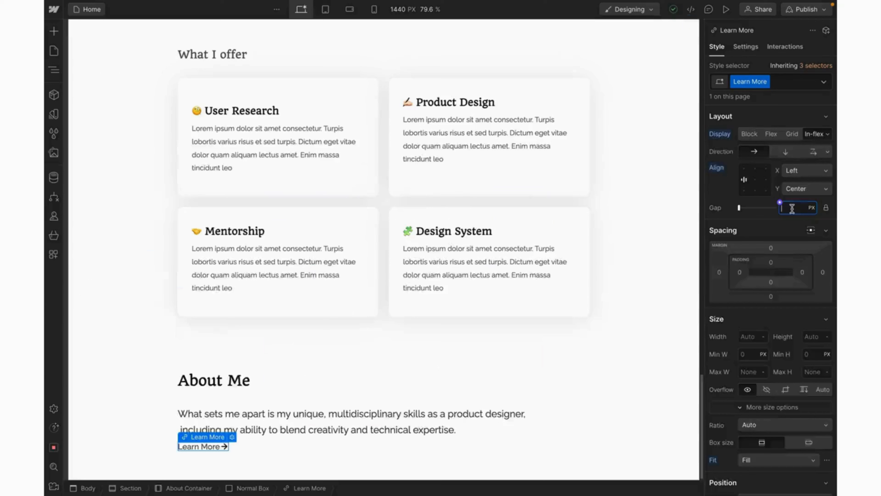
type("12")
left_click(272, 448)
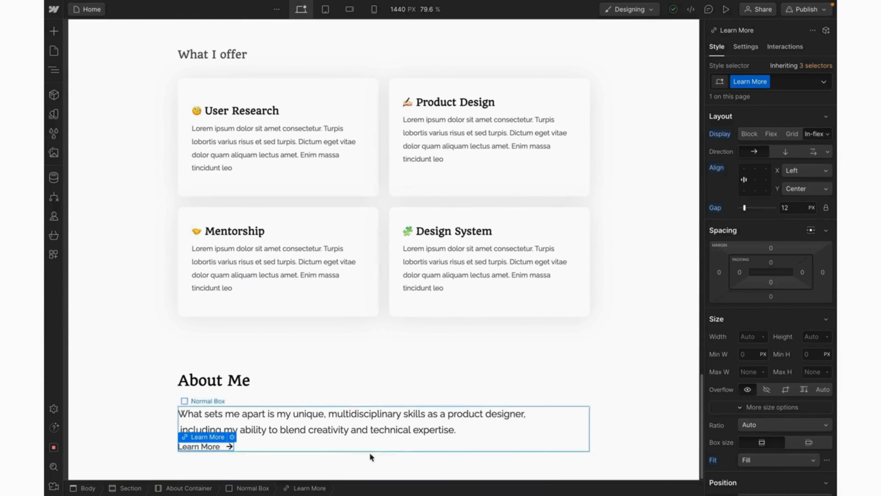
Step: Give the Learn More link block a 20 px top margin to separate it from the paragraph
left_click(771, 248)
type("20")
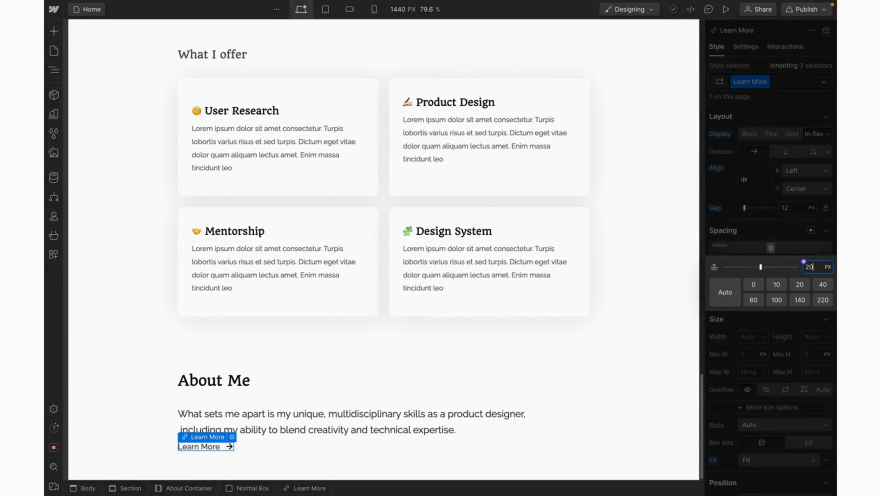
key("Return")
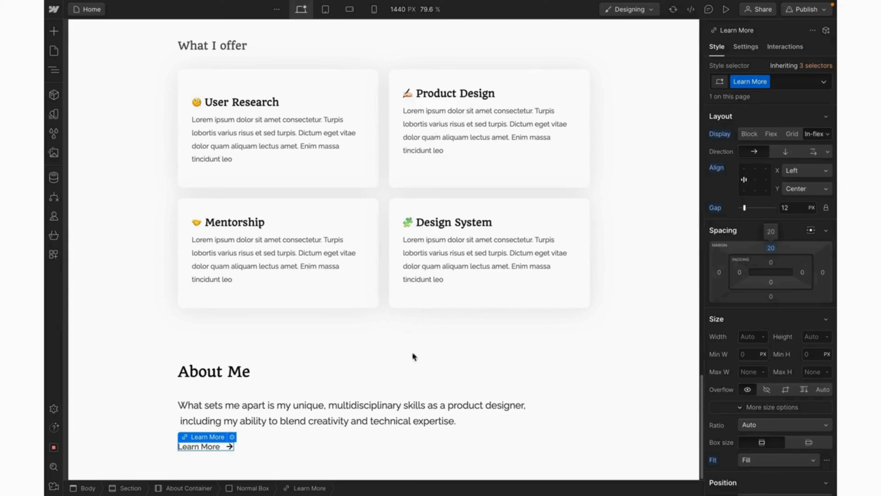
left_click(263, 395)
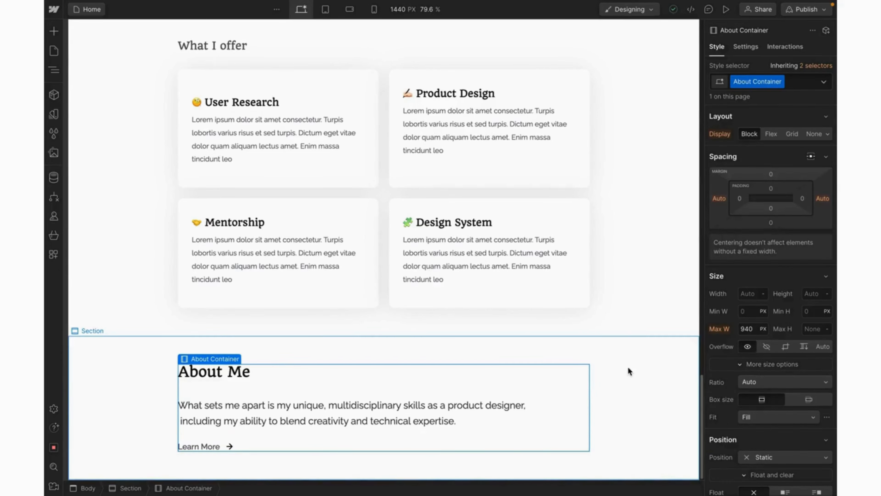
left_click(627, 366)
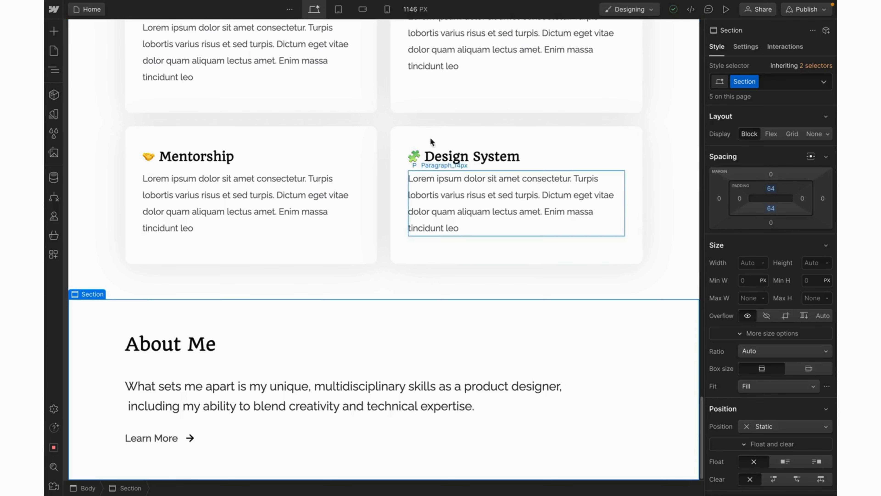
Step: In the tablet view, set the width of the About Me paragraph to Auto, after checking the text against the Figma design
left_click(340, 10)
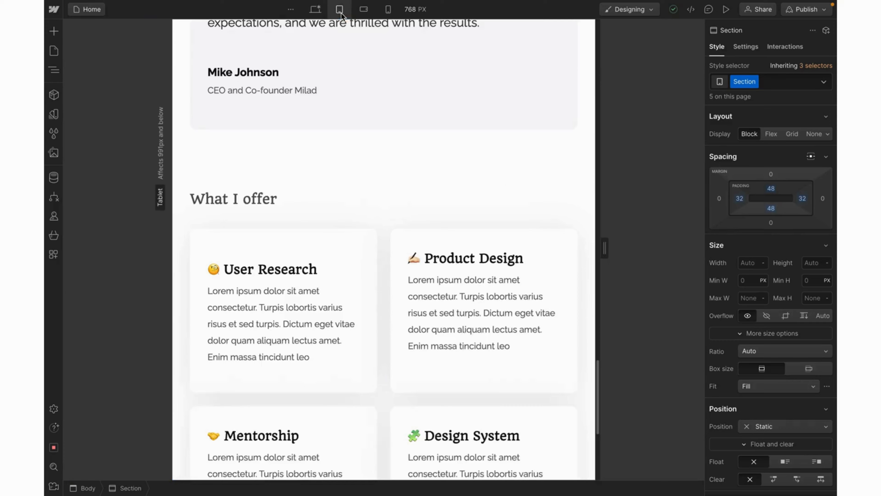
scroll(373, 312, "down", 8)
left_click(338, 398)
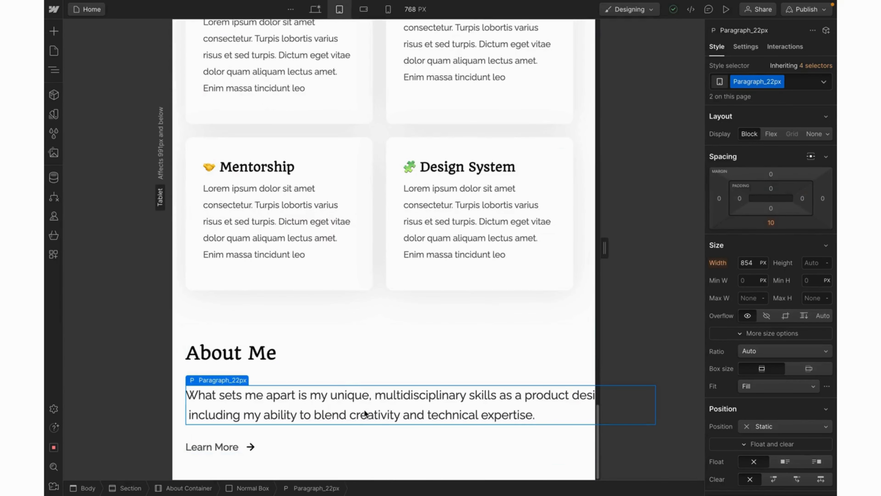
scroll(375, 417, "right", 3)
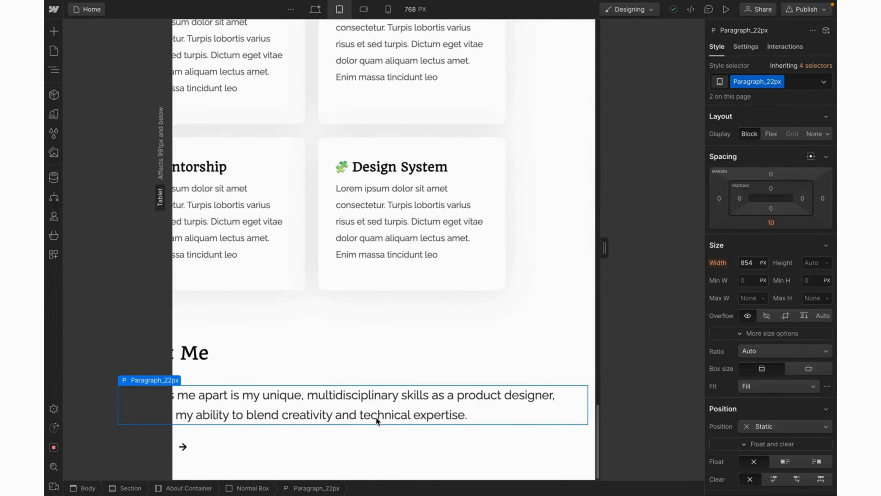
scroll(375, 418, "left", 3)
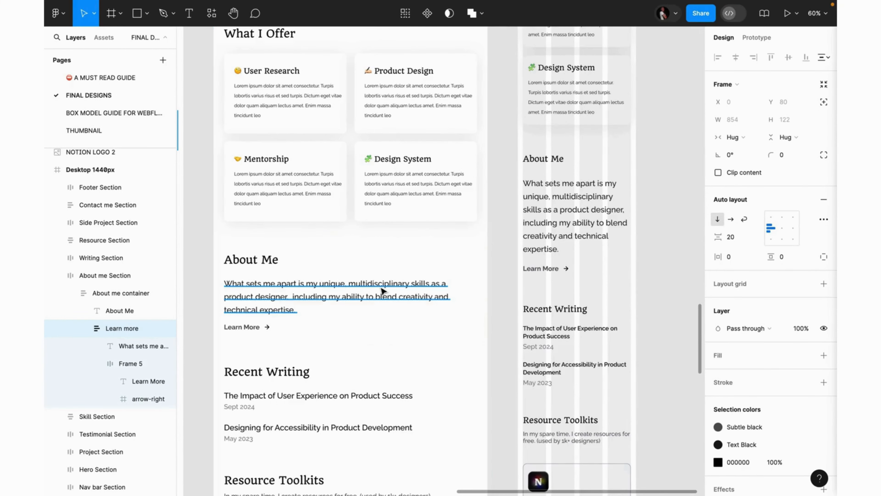
left_click(382, 290)
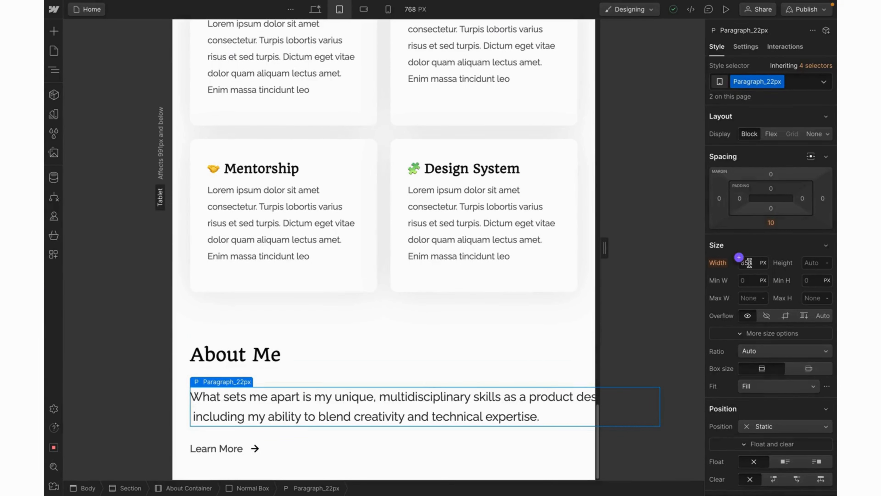
left_click(748, 263)
left_click(748, 262)
type("Auto")
key("Return")
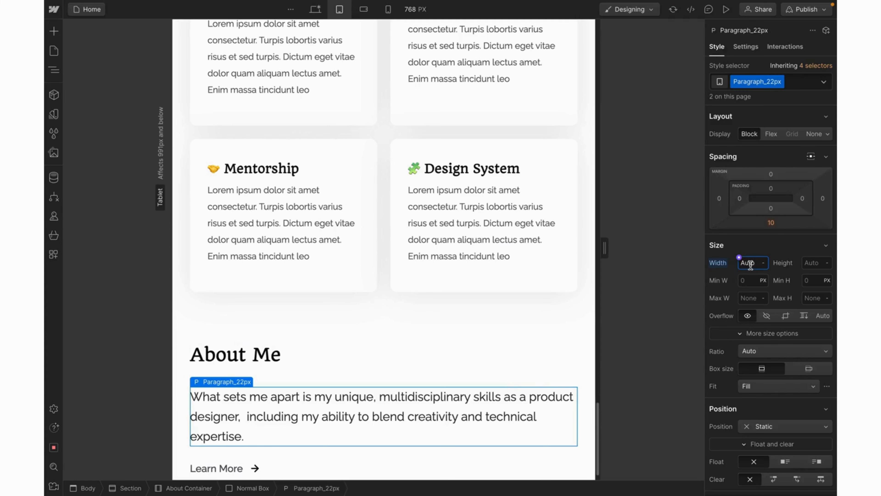
Step: Try a width of 770 px on the tablet About Me paragraph and return it to Auto
double_click(751, 264)
type("770")
key("Return")
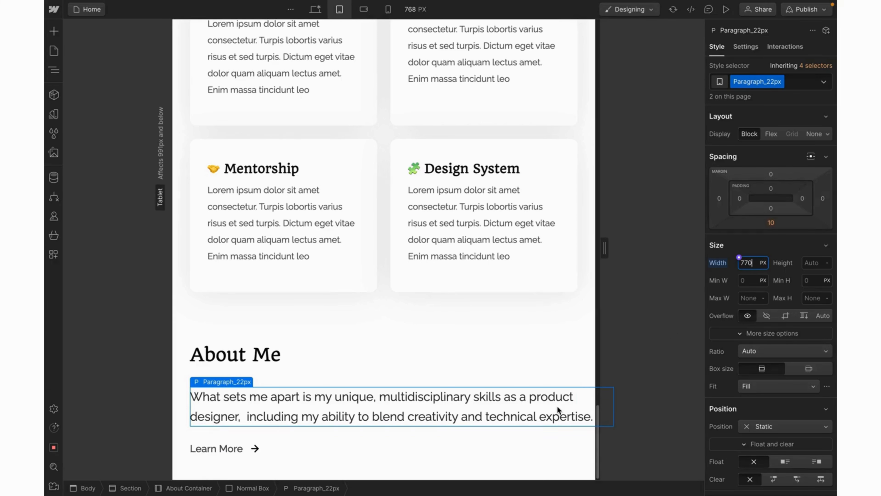
double_click(750, 260)
type("auto")
key("Return")
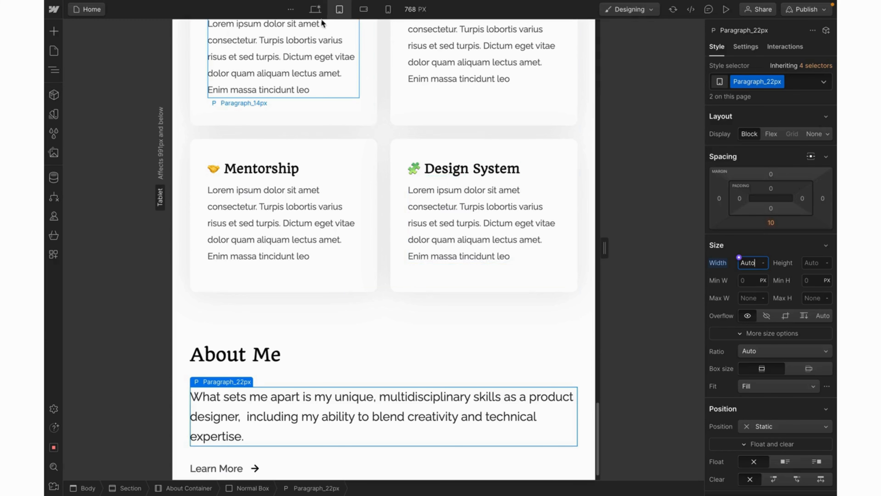
Step: Compare the About Me paragraph in the desktop and tablet views
left_click(315, 9)
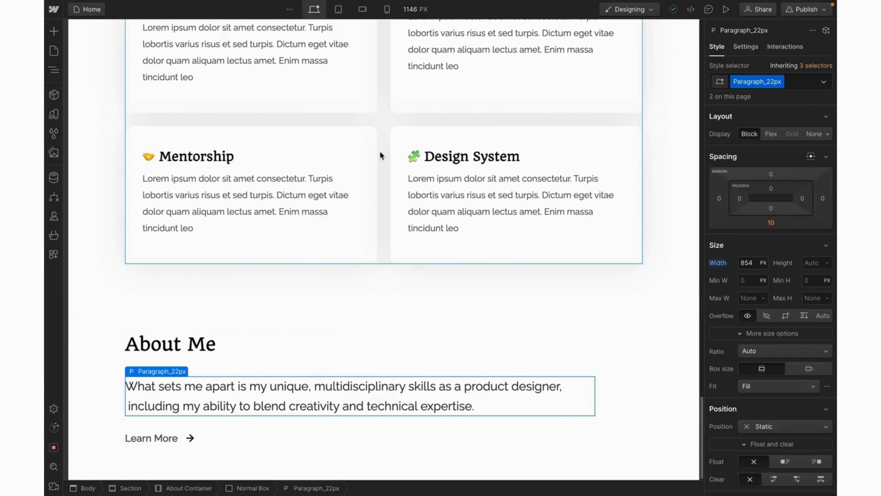
left_click(340, 8)
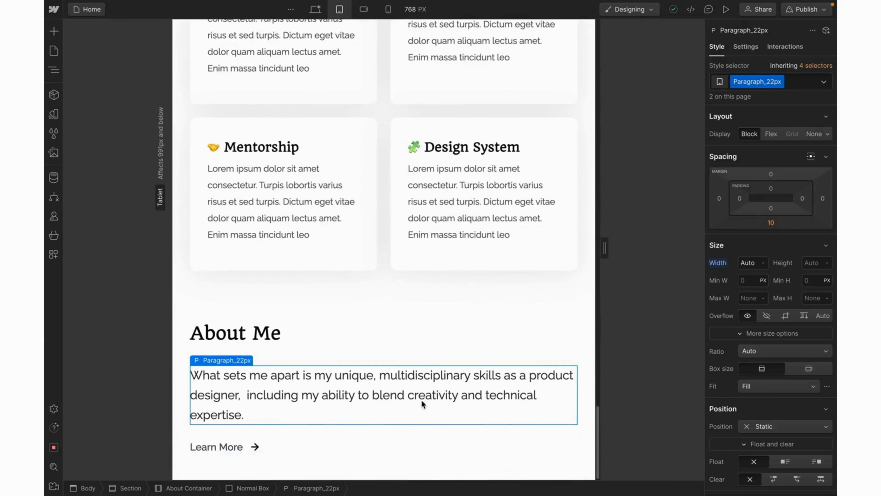
left_click(255, 308)
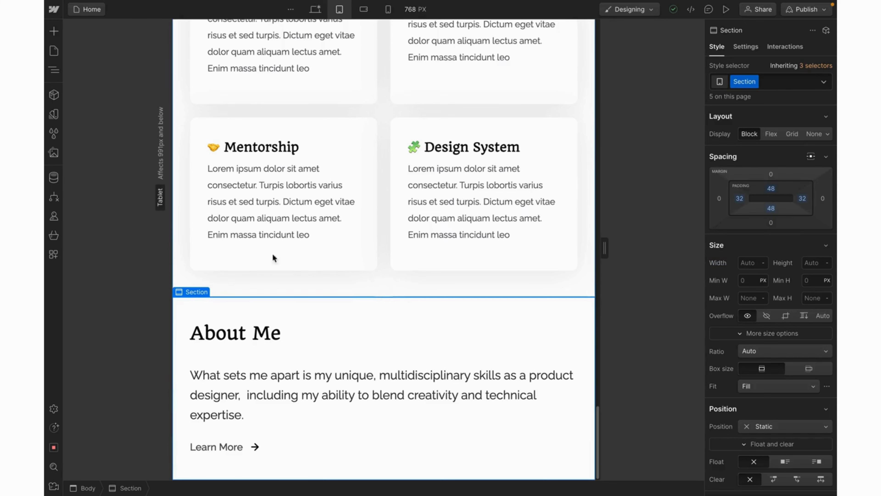
Step: In the mobile landscape view, replace the About Me heading's classes with Heading_24px and the combo class Margin_32px
left_click(367, 10)
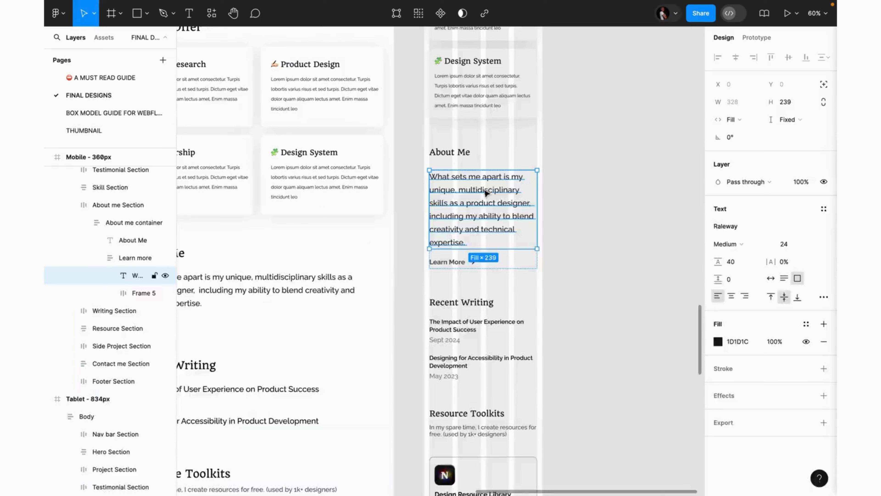
left_click(460, 158)
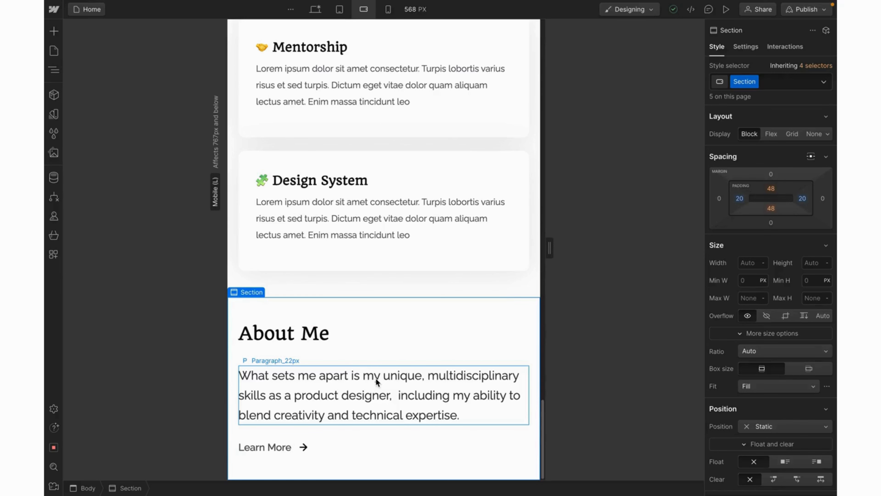
left_click(321, 341)
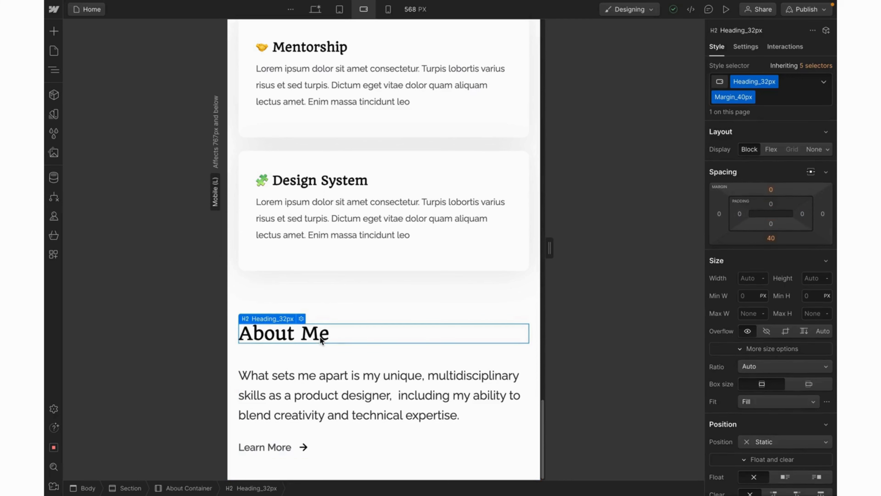
left_click(776, 98)
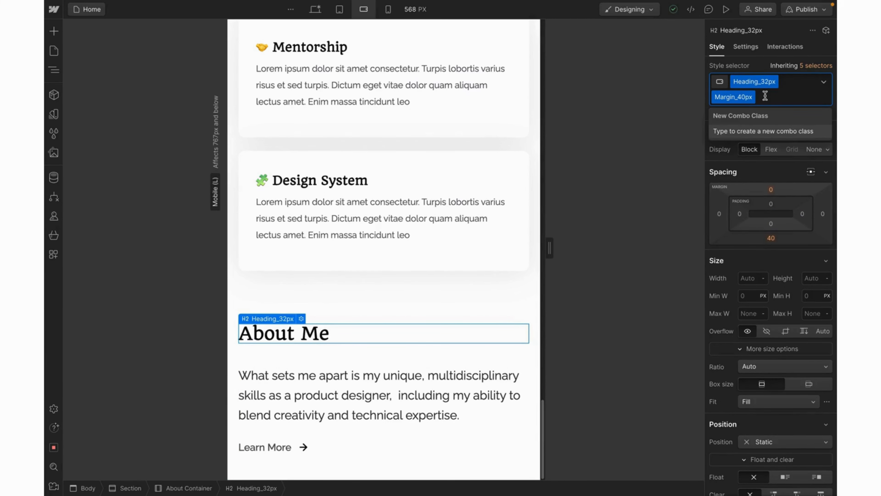
key("BackSpace")
key("BackSpace")
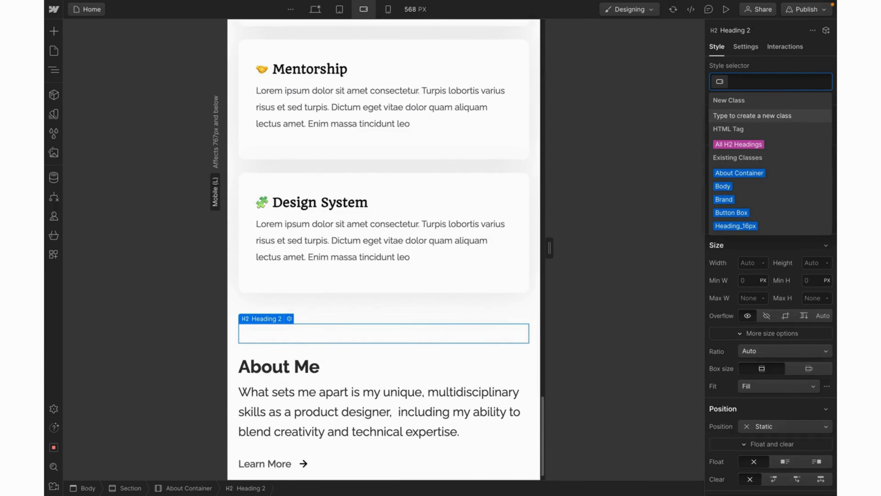
type("headin")
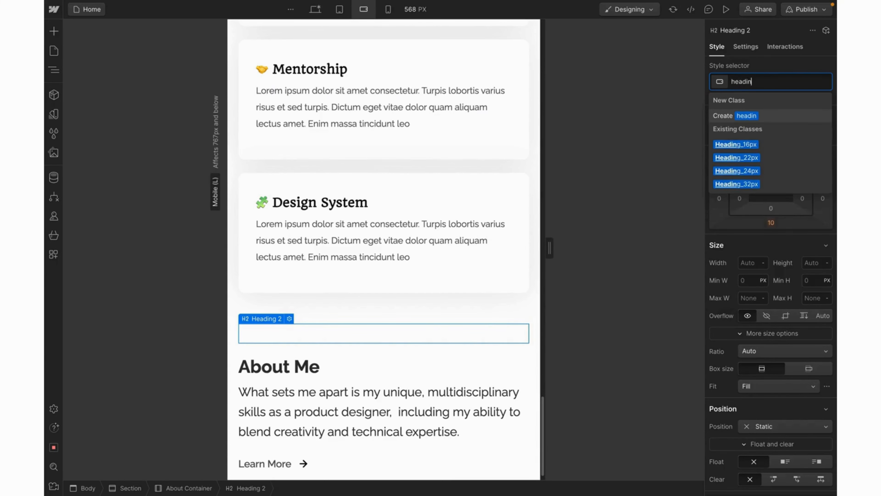
left_click(746, 170)
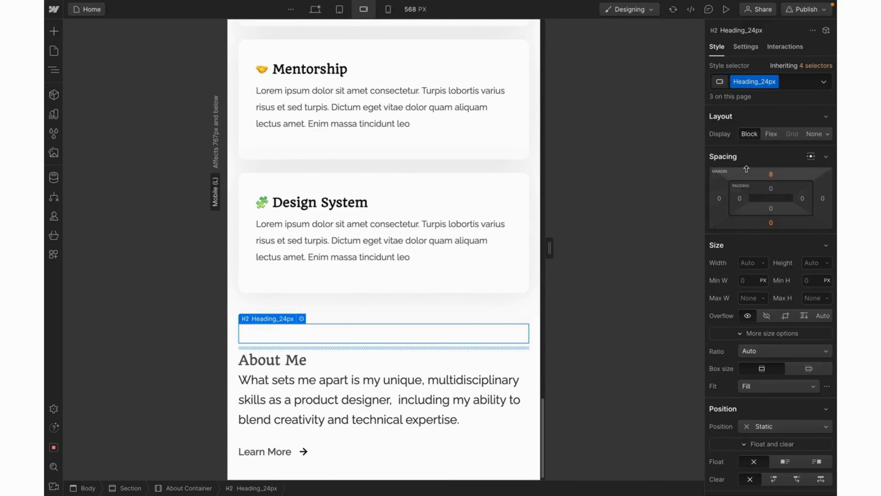
left_click(787, 85)
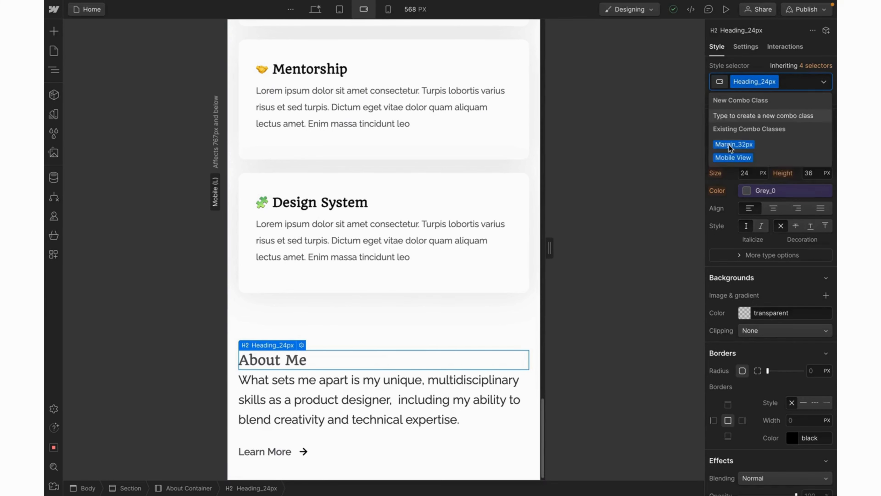
left_click(731, 146)
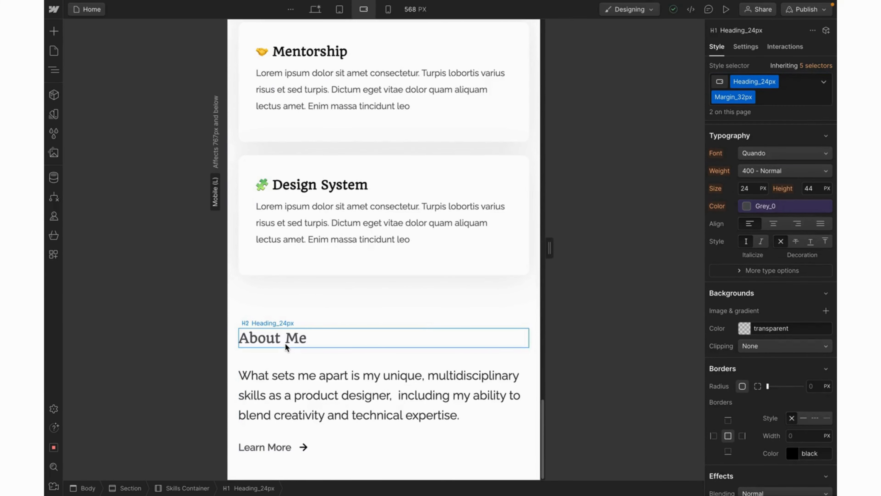
Step: Set the About Me heading's text colour to the Primary Color variable and compare it with the What I offer heading
left_click(287, 345)
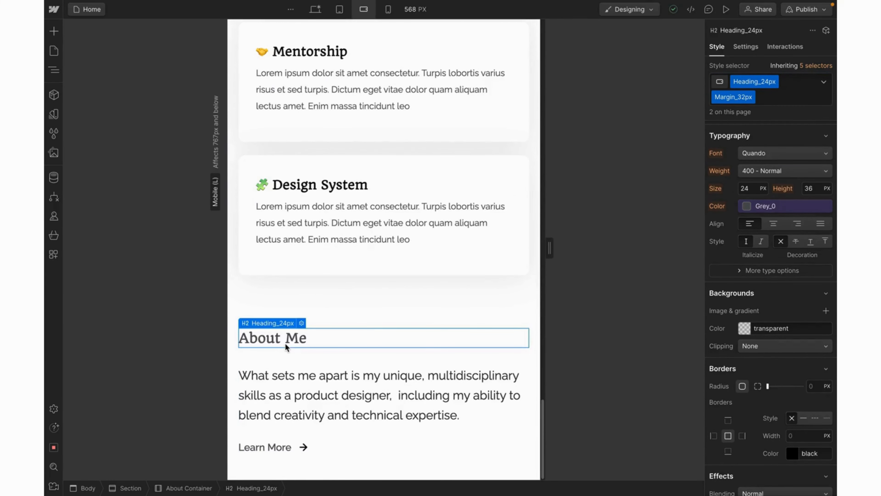
left_click(766, 207)
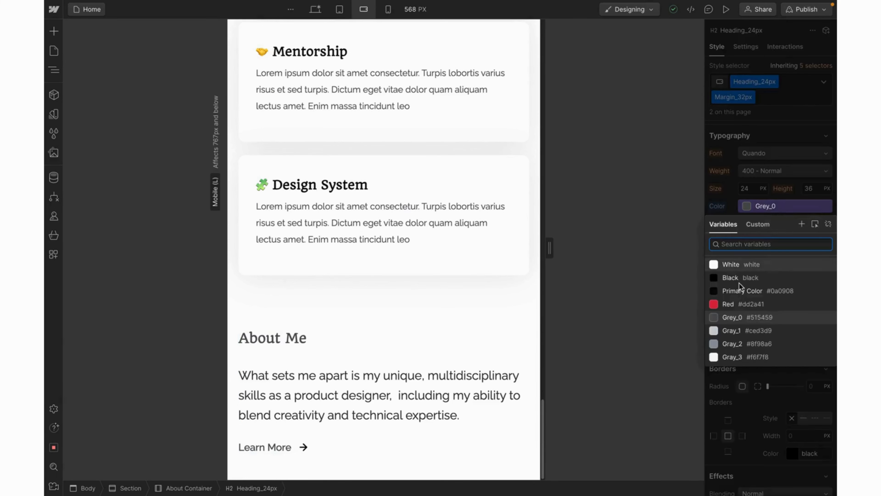
left_click(740, 290)
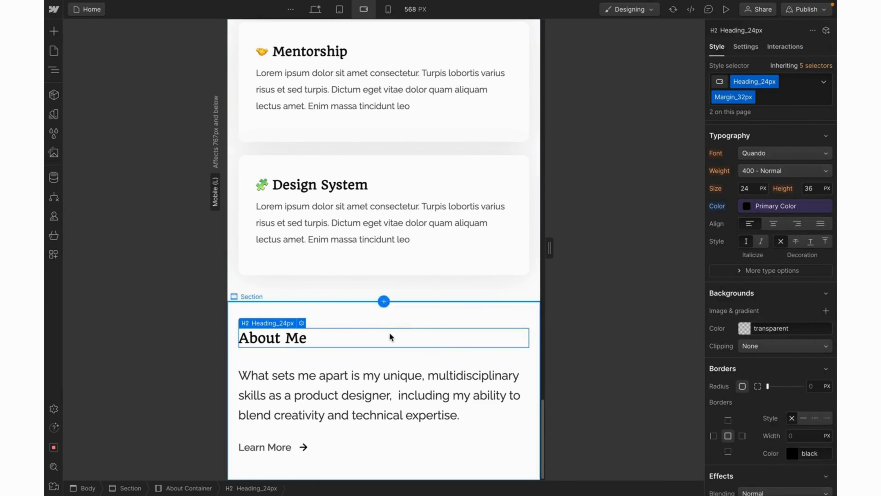
scroll(391, 337, "up", 2)
scroll(390, 336, "up", 10)
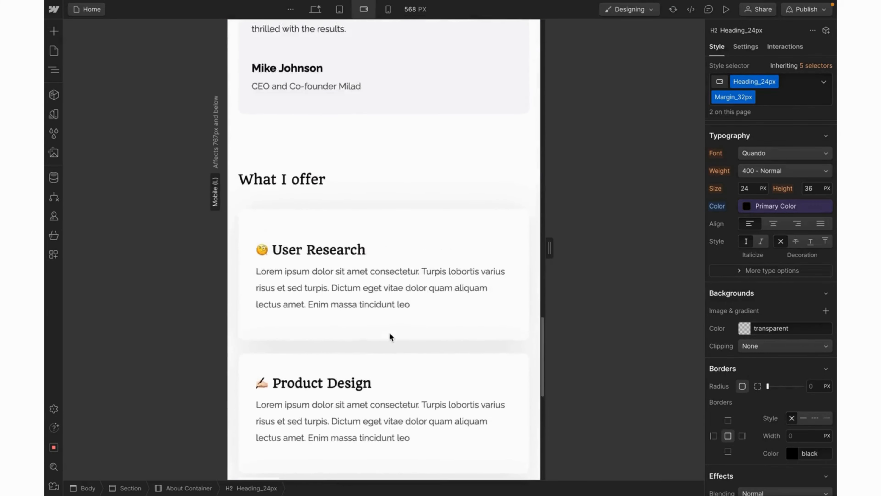
scroll(366, 345, "down", 11)
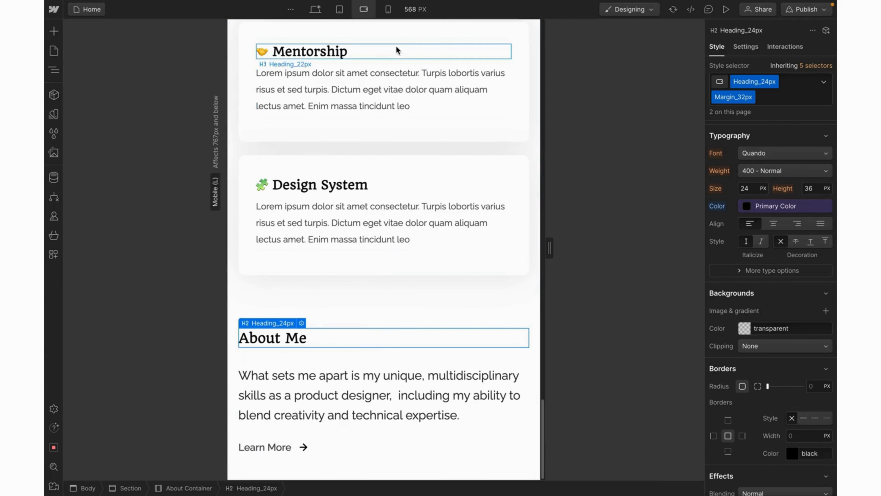
Step: In the mobile portrait view, replace the Learn More text's class with a new class named Paragraph_16px
left_click(388, 9)
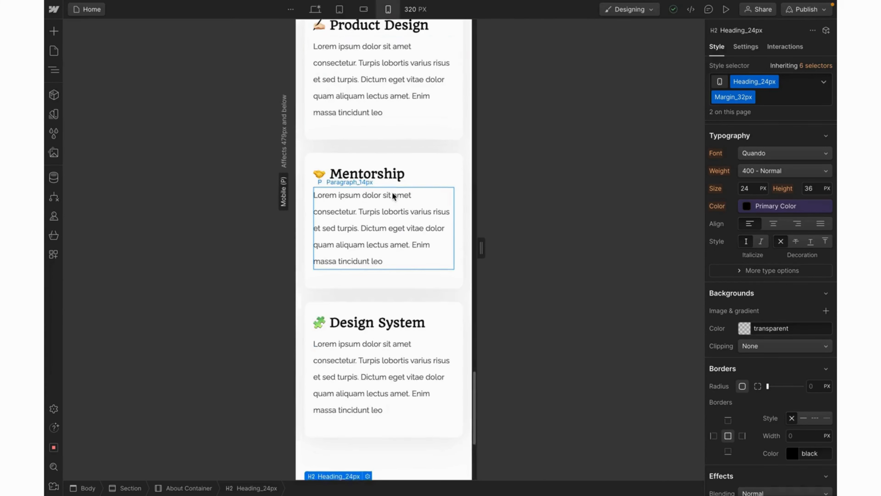
scroll(394, 196, "down", 5)
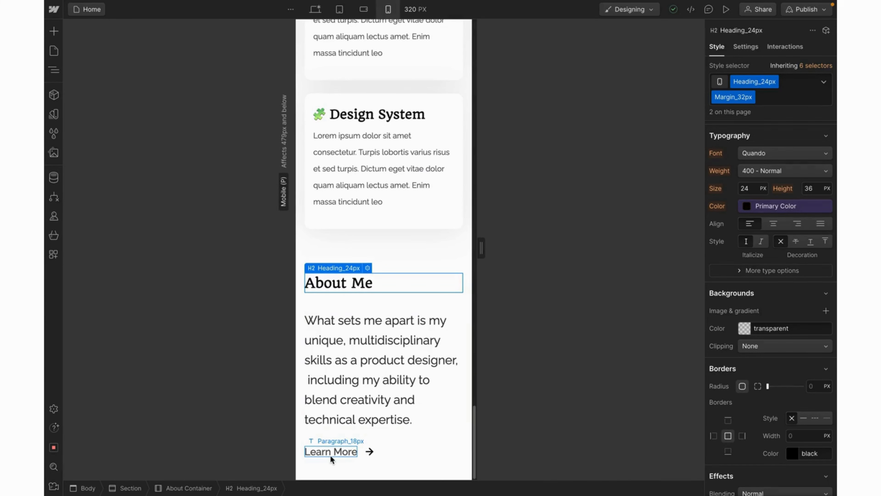
left_click(330, 455)
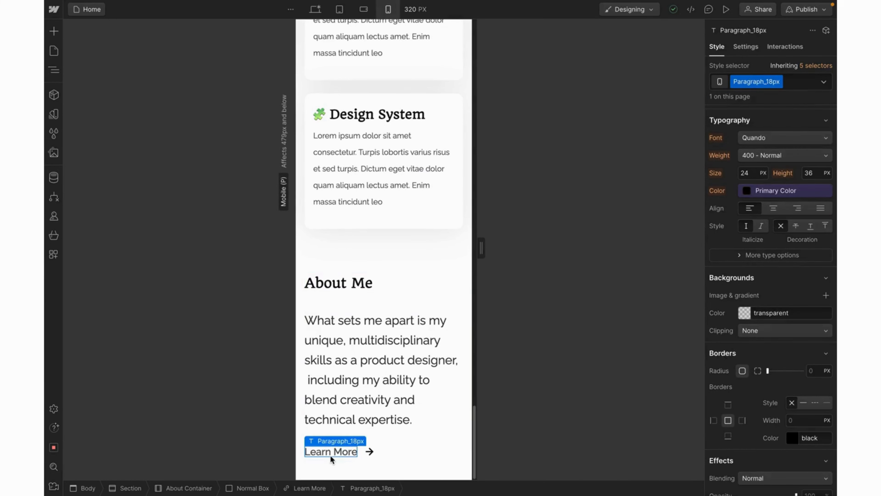
left_click(787, 86)
key("BackSpace")
type("Paragr")
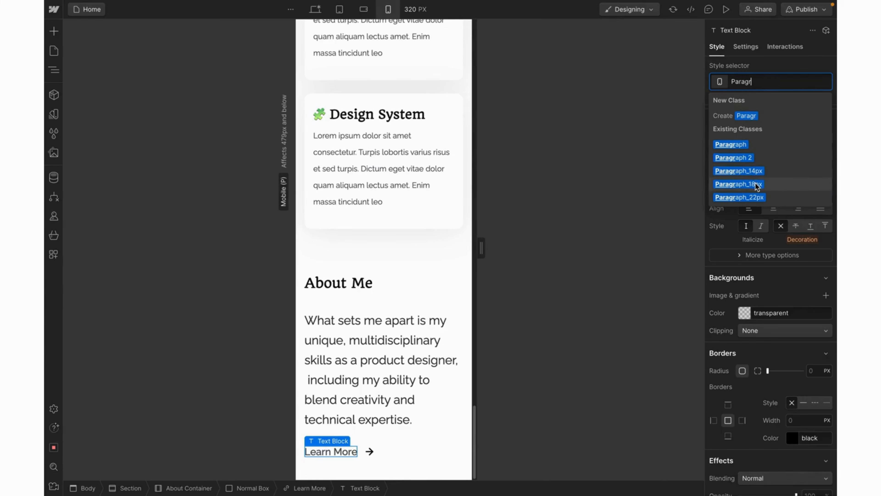
key("BackSpace")
key("BackSpace")
key("BackSpace")
key("BackSpace")
key("BackSpace")
key("BackSpace")
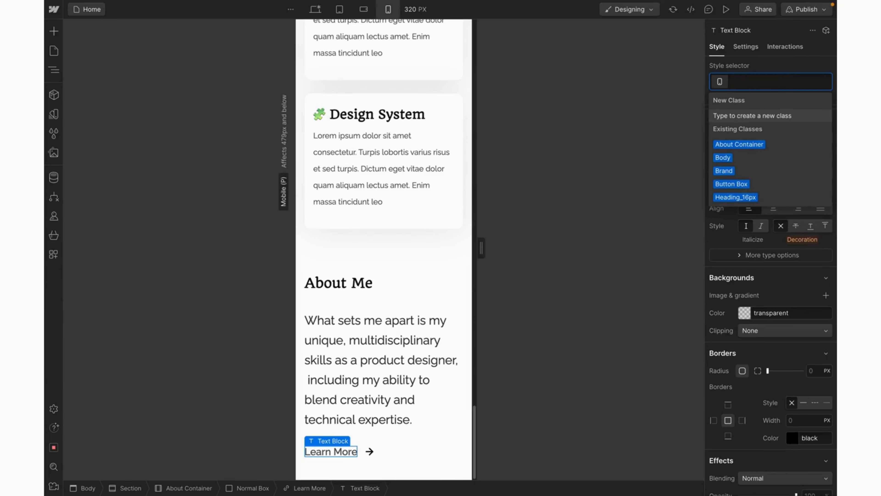
type("Paragra")
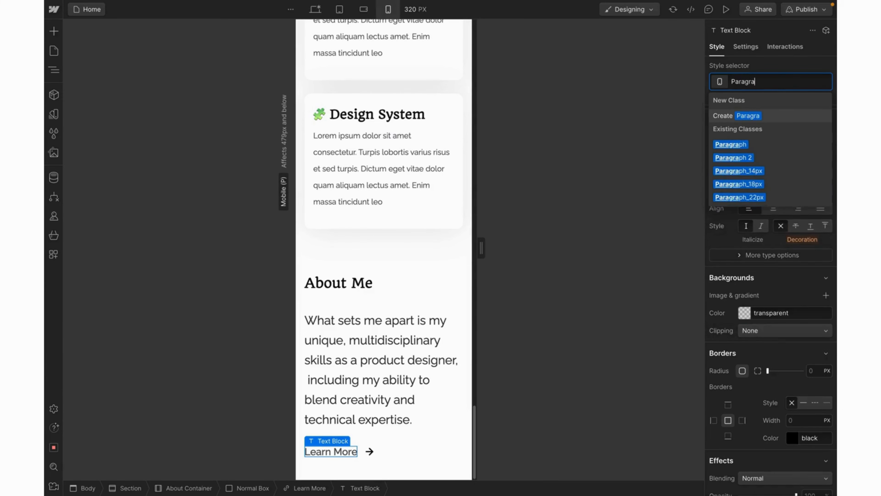
type("ph_16")
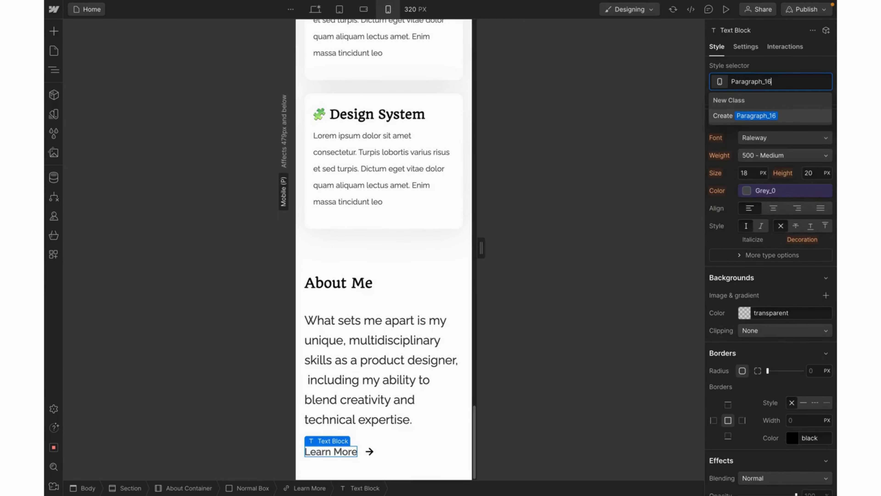
type("px")
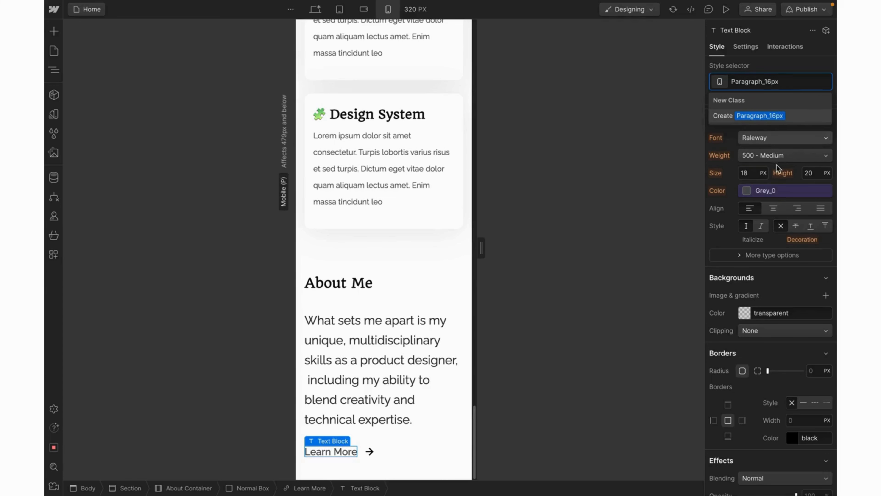
key("Return")
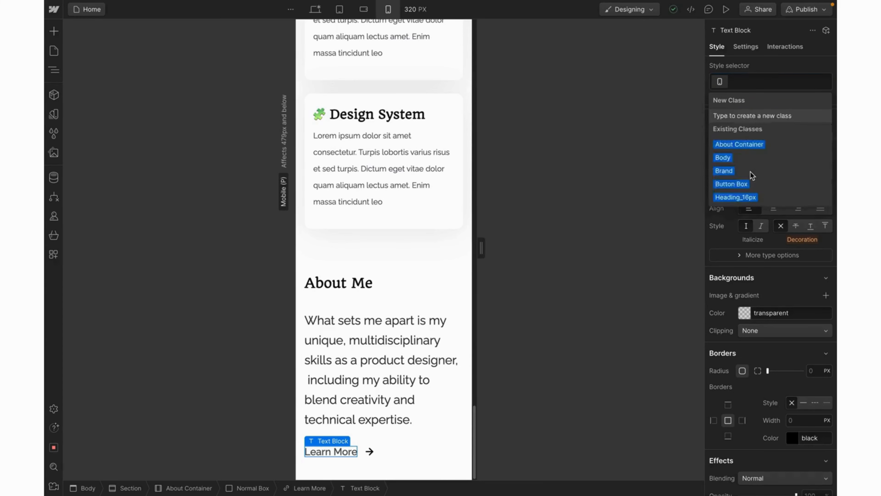
Step: Set the font size of the Learn More text to 16 px
left_click(747, 173)
type("16")
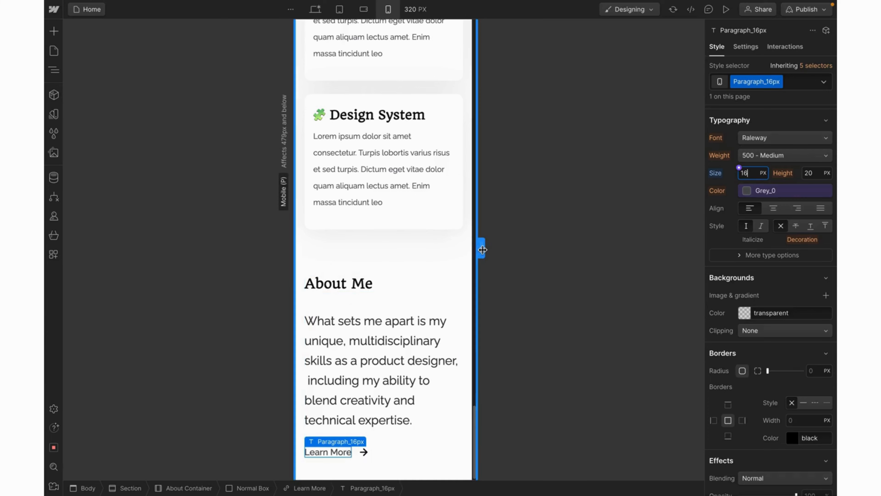
Step: Check the About Me section in the mobile landscape, tablet and desktop views, setting the desktop canvas width to 1440 px
mouse_move(541, 250)
left_mouse_down()
mouse_move(611, 256)
mouse_move(526, 277)
left_mouse_up()
left_click_drag(527, 276, 553, 276)
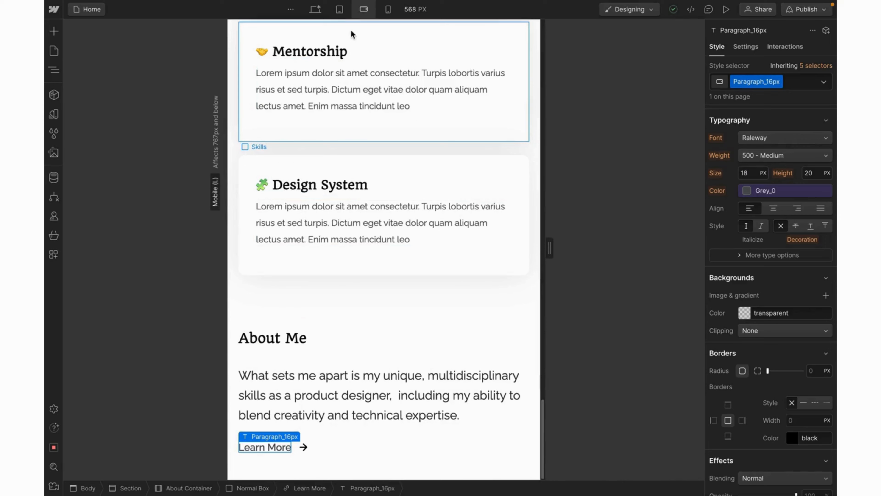
left_click(339, 14)
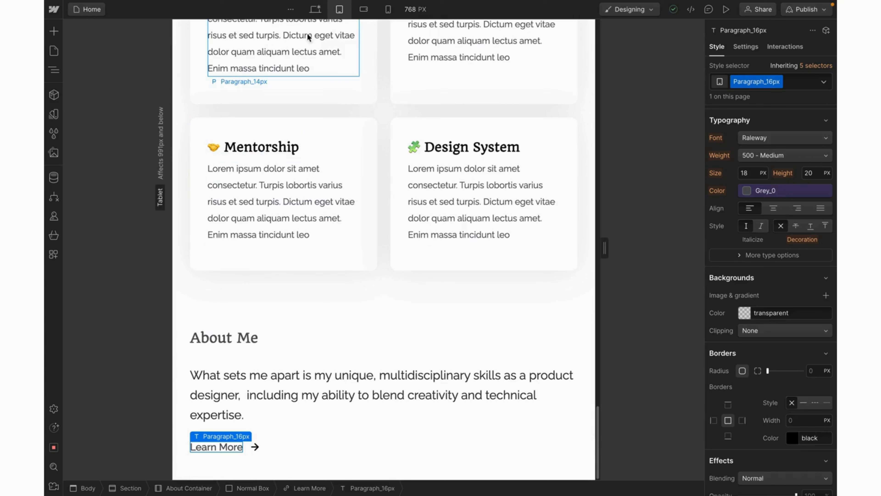
left_click(315, 15)
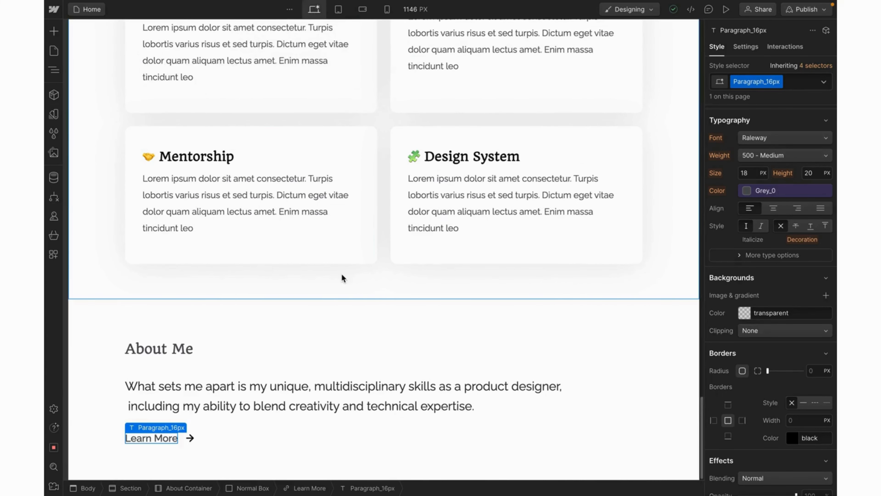
left_click(411, 15)
type("1440")
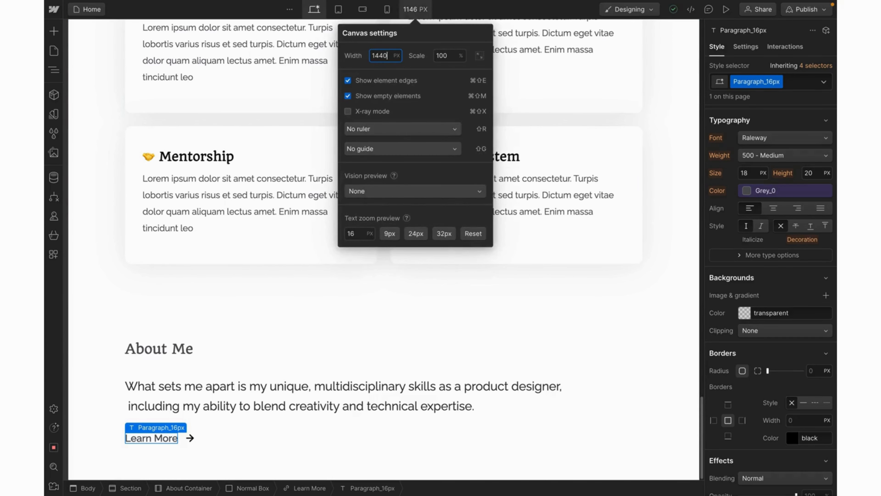
key("Return")
key("Escape")
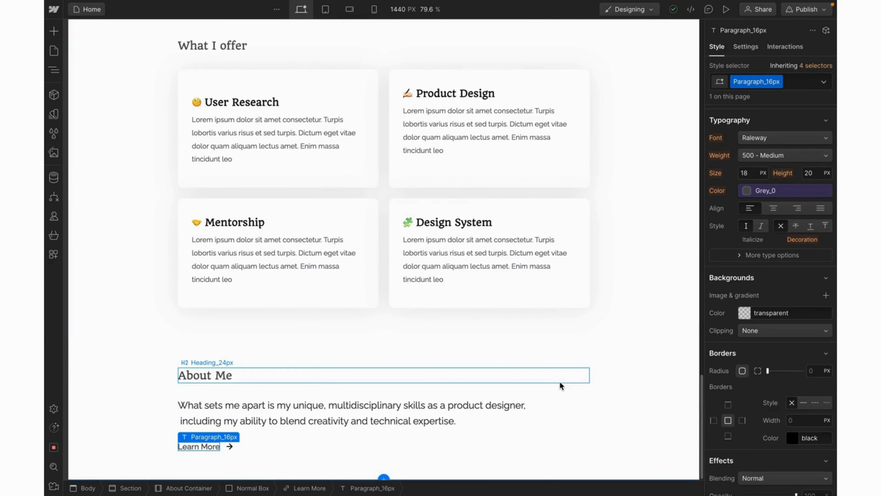
left_click(392, 352)
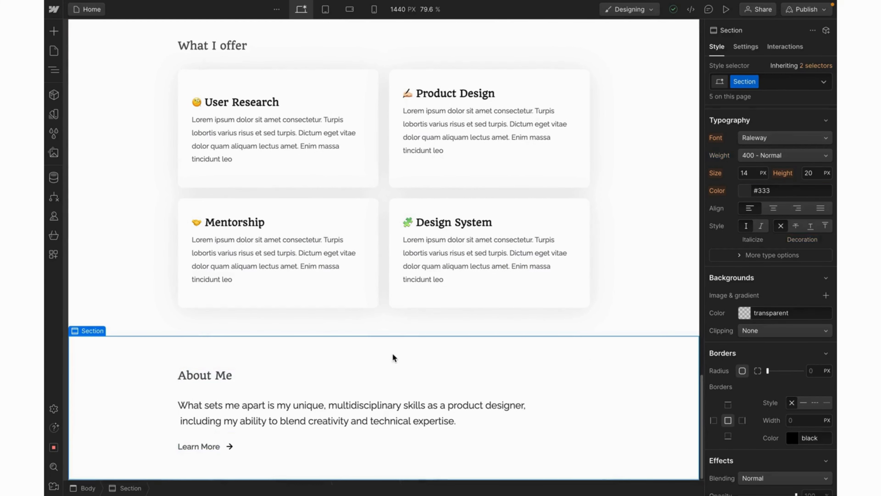
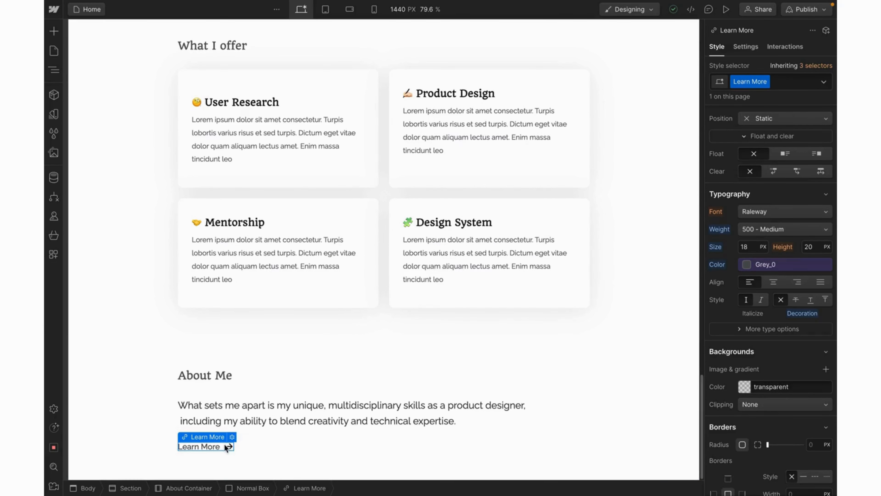
Step: Wrap the Learn More text in a div block and give the block a new class named Learn More Box
left_click(211, 446)
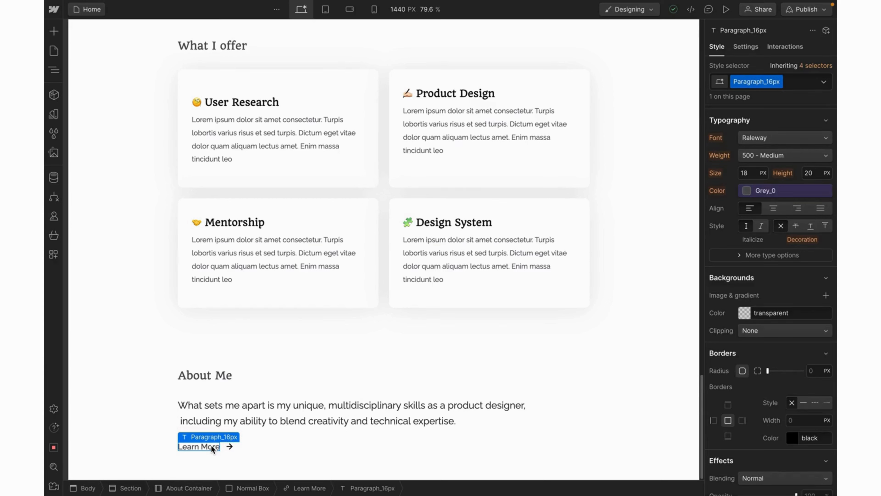
right_click(212, 448)
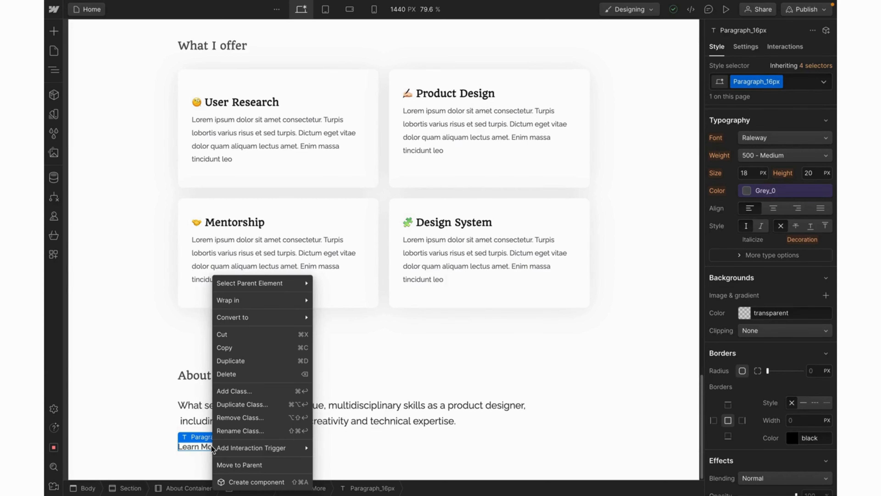
mouse_move(312, 306)
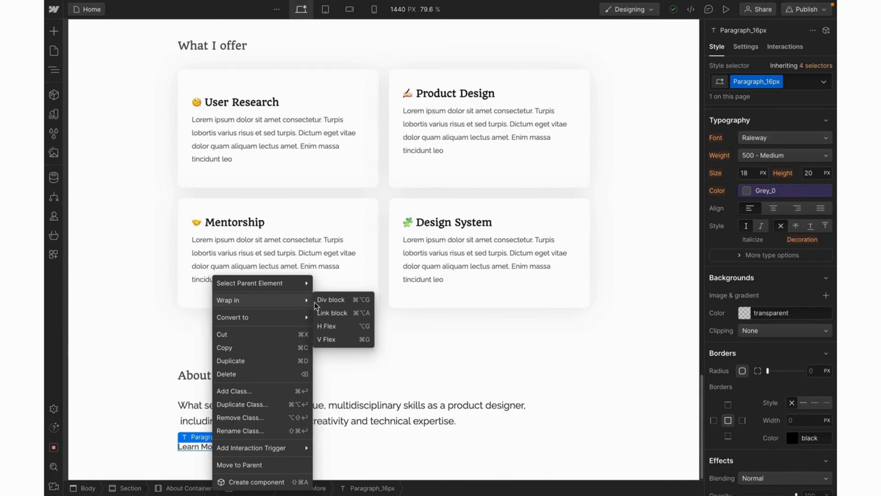
left_click(326, 305)
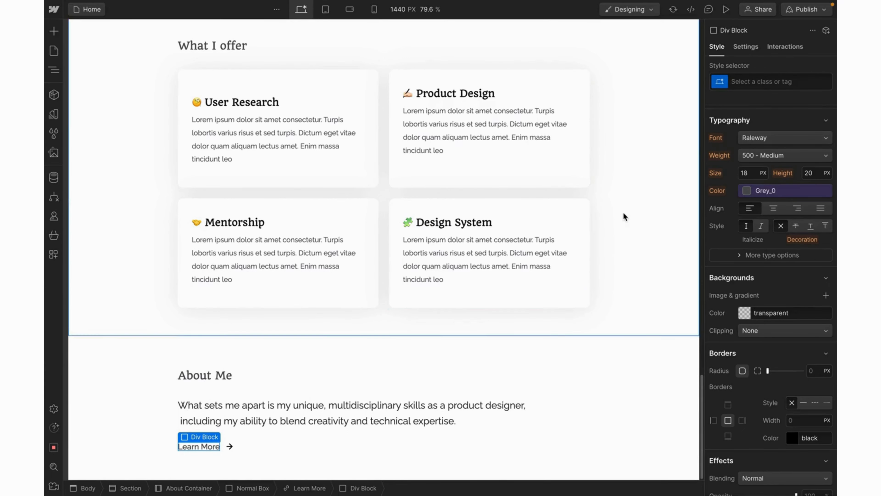
left_click(748, 82)
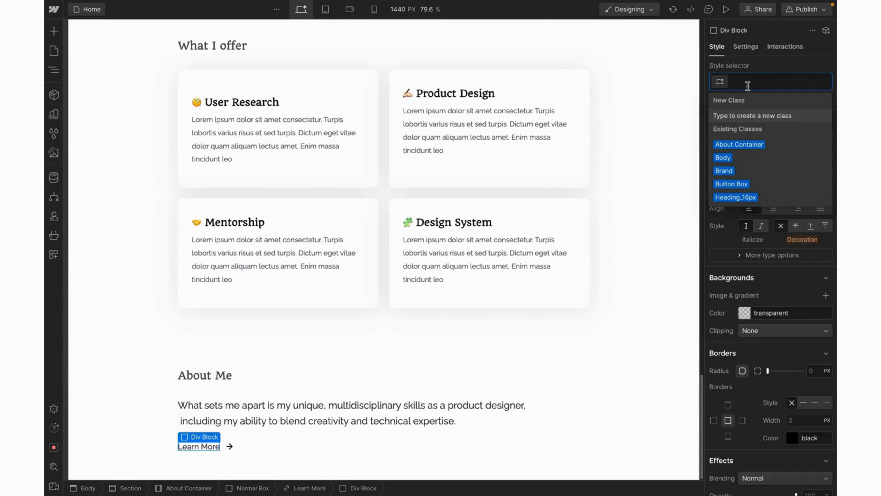
type("Learn")
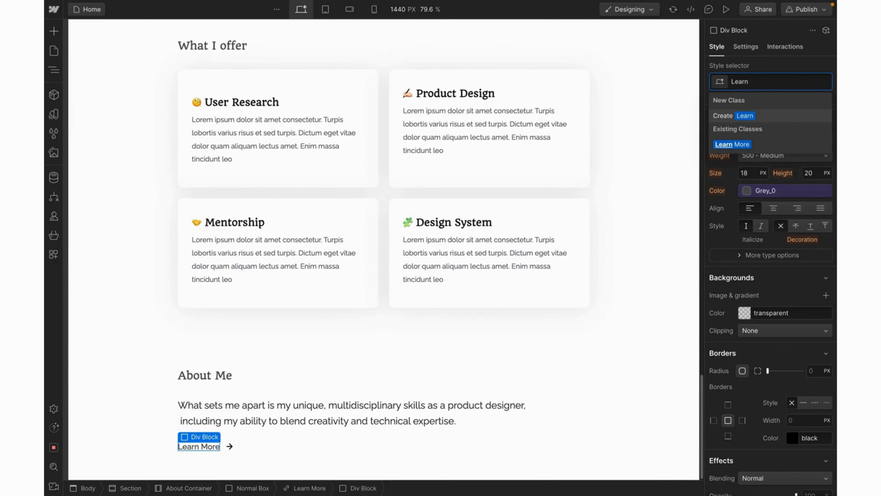
type(" More Box")
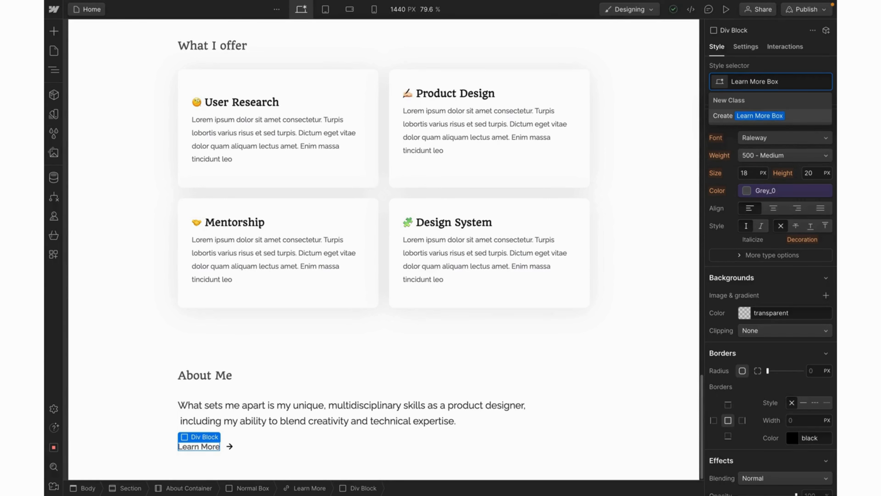
key("Return")
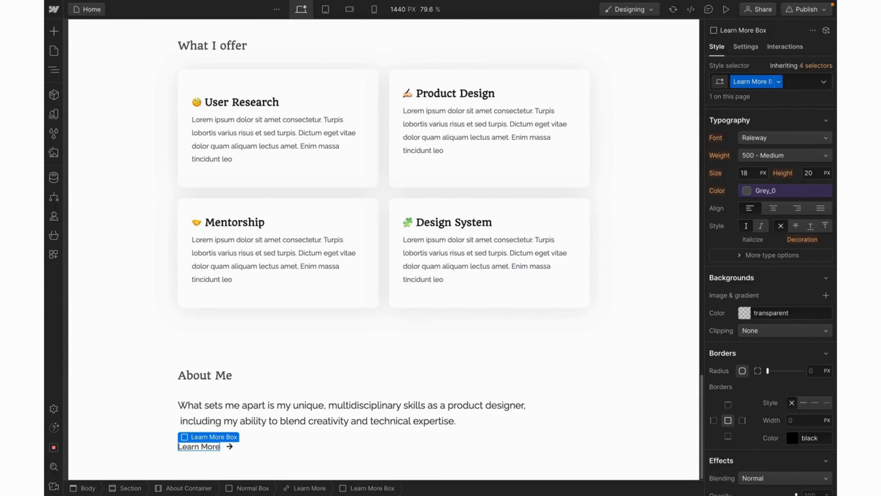
Step: Move the arrow image into the Learn More Box, placing it after the Paragraph_16px text
left_click(55, 71)
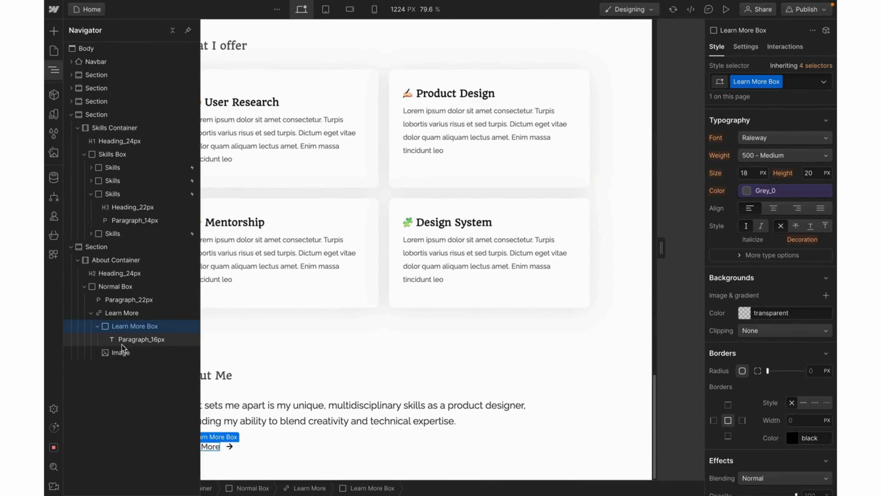
left_click_drag(113, 351, 132, 348)
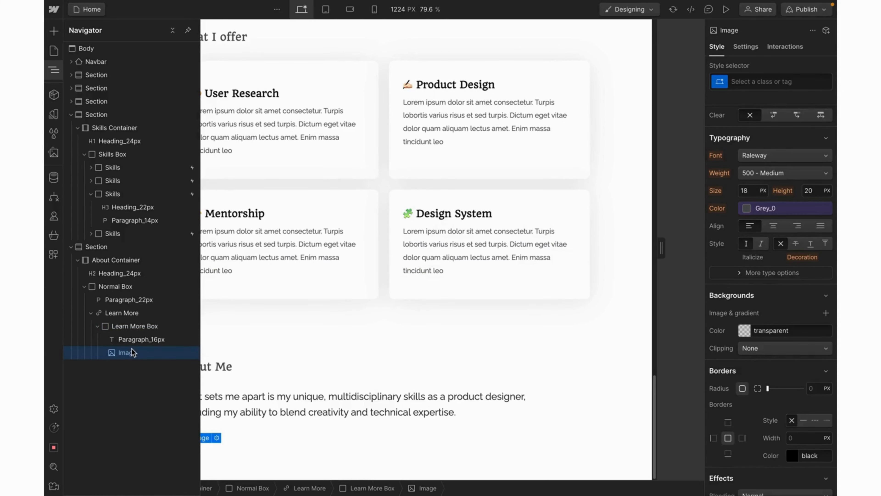
left_click(128, 329)
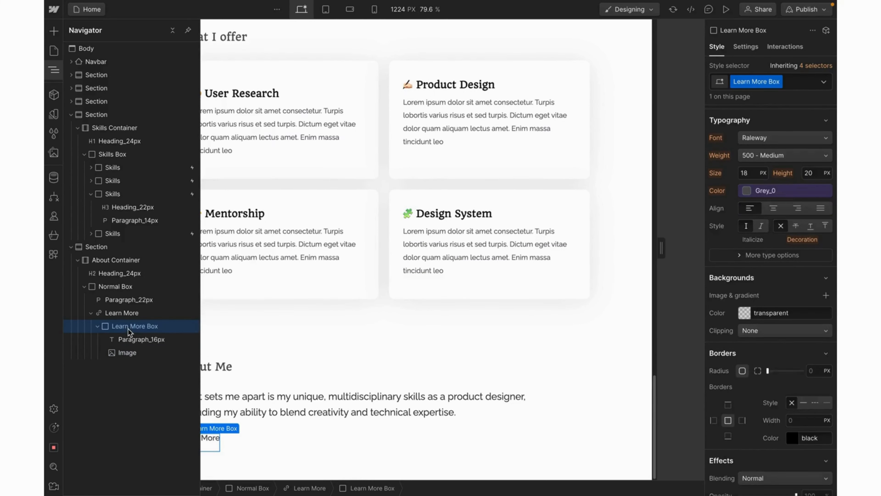
left_click(98, 326)
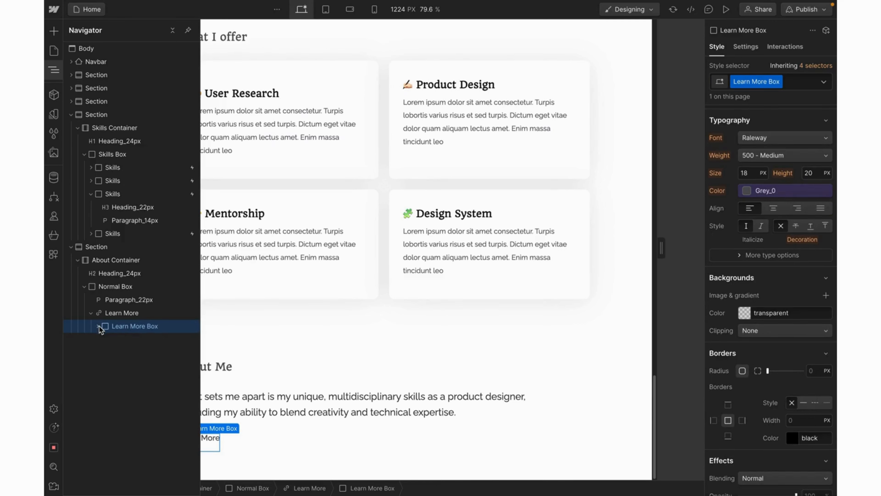
left_click(134, 314)
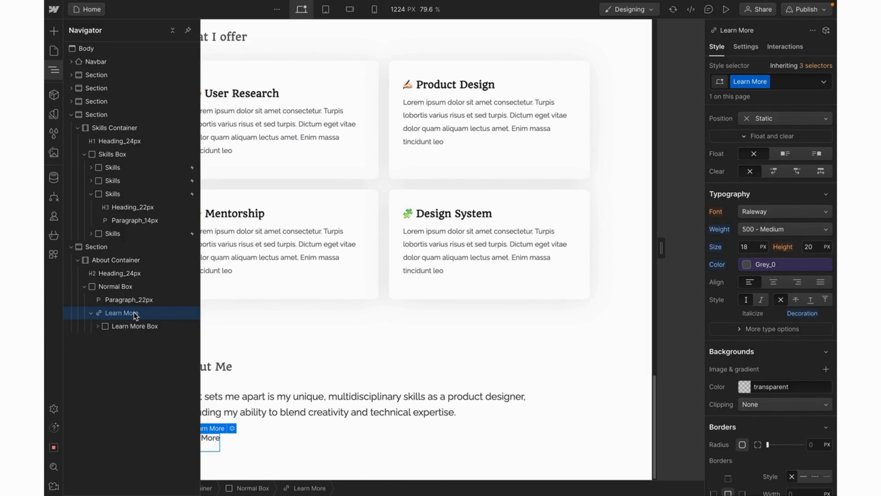
left_click(218, 425)
Step: Set the Learn More Box's display to Inline-flex with a 12 px gap
left_click(218, 445)
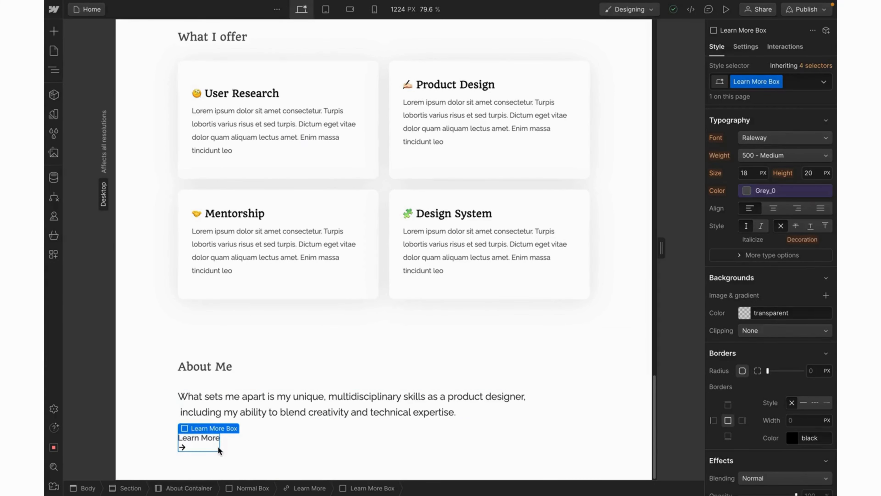
left_click(826, 135)
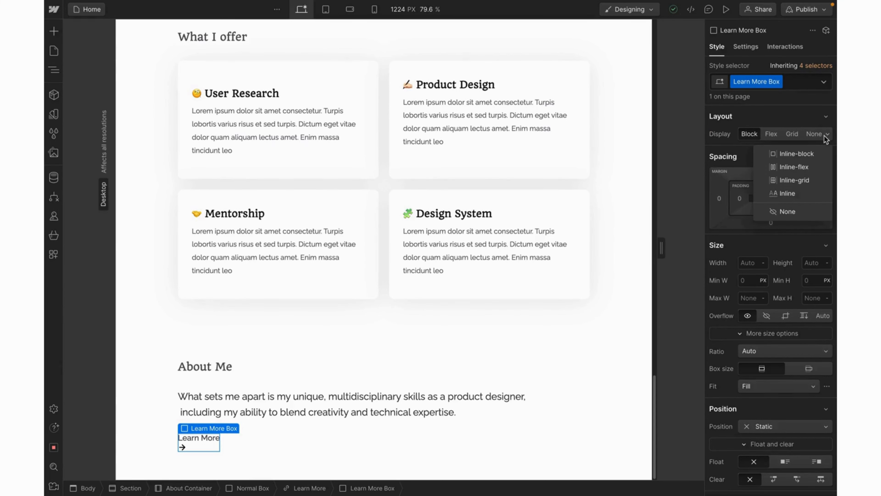
left_click(793, 167)
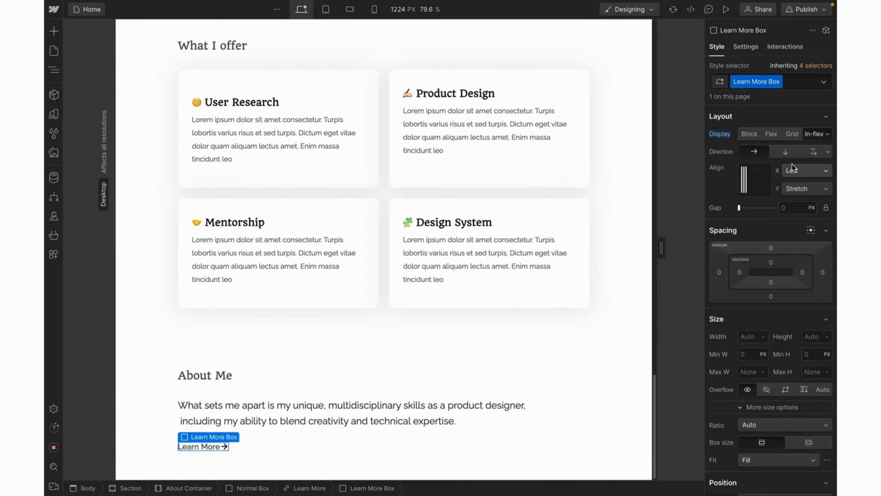
left_click(789, 208)
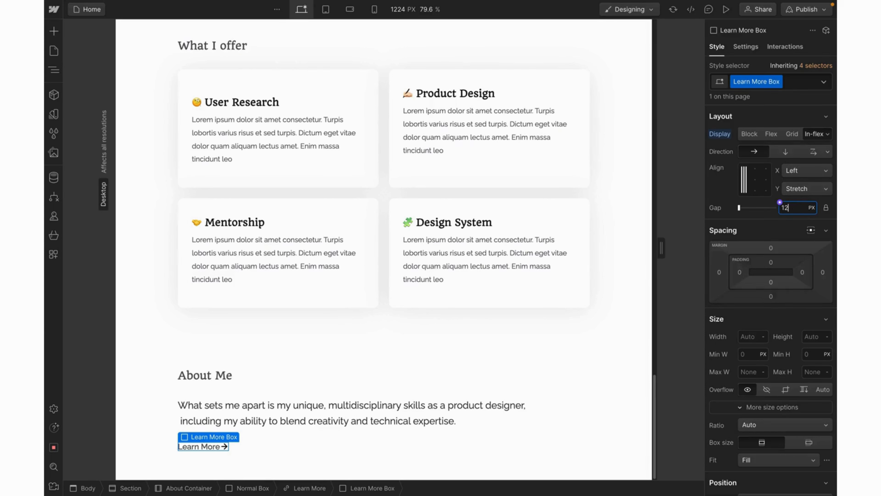
type("12")
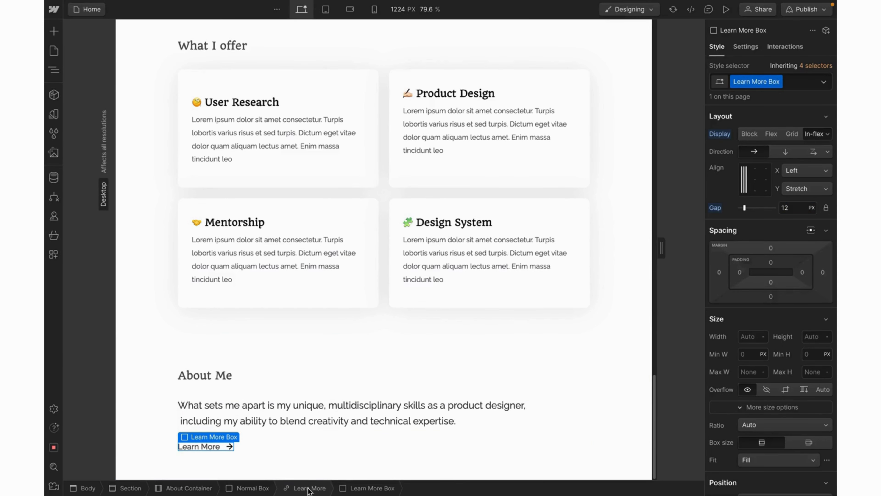
Step: Add a div block inside the Learn More link and set the link's flex direction to vertical
left_click(309, 489)
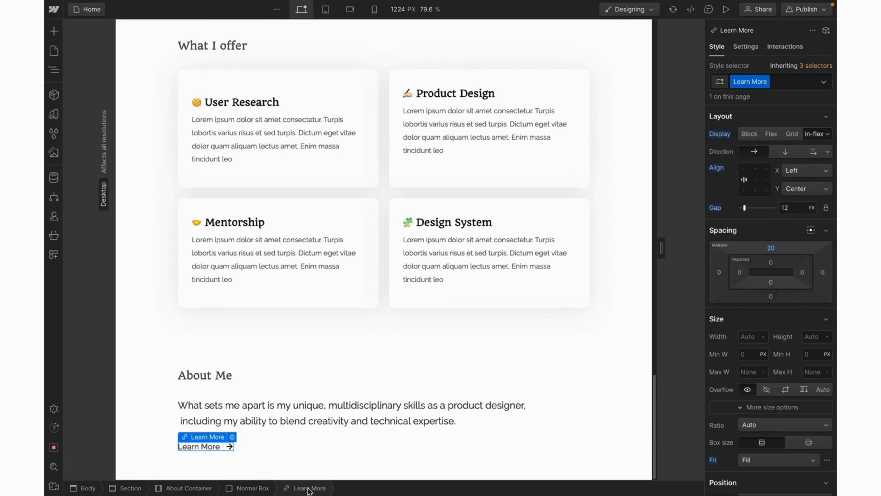
key("ctrl+k")
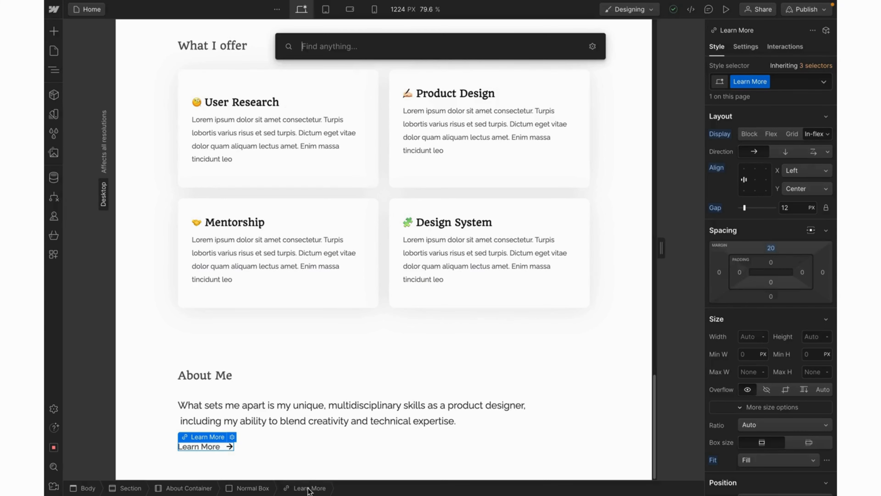
type("div")
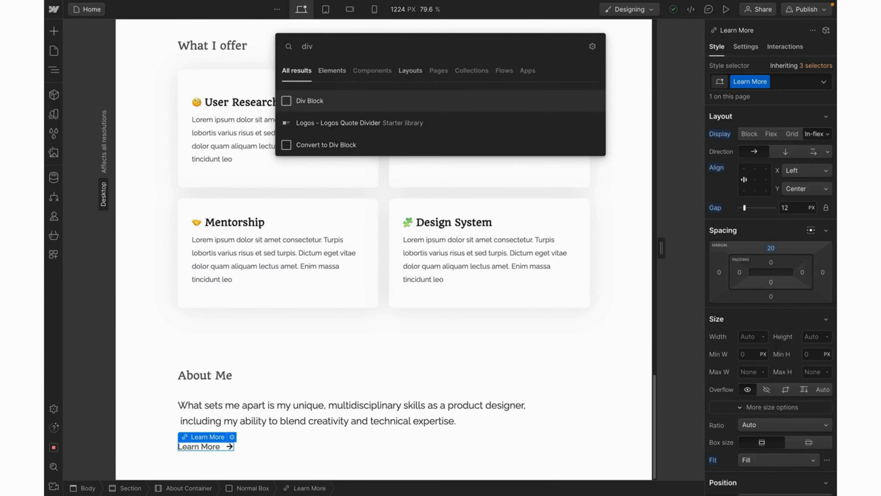
key("Return")
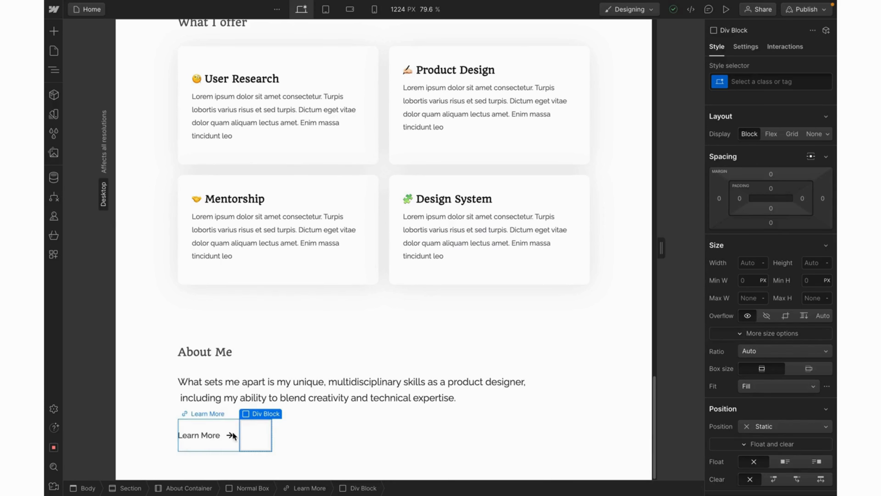
left_click(225, 423)
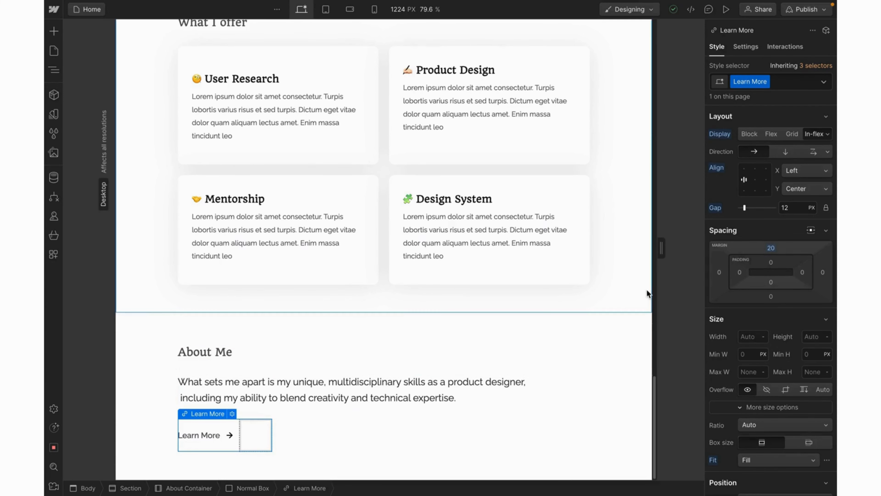
left_click(786, 151)
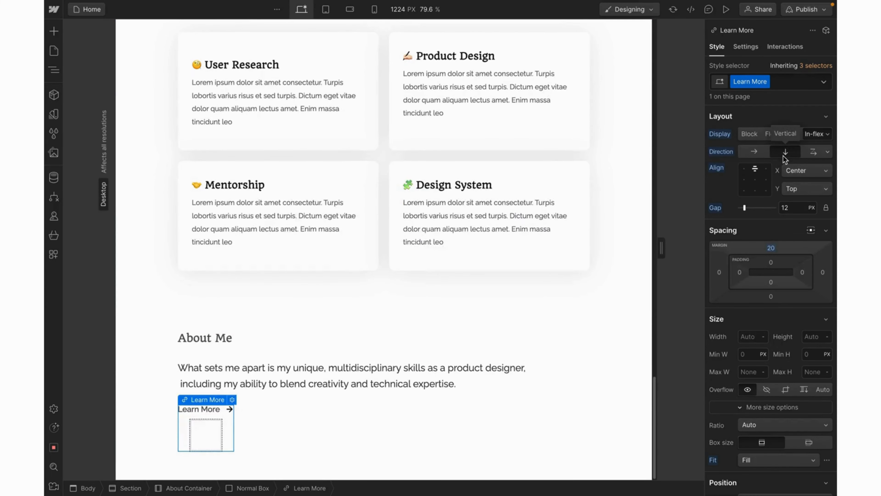
Step: Give the empty div block below the Learn More text a new class named Line
left_click(217, 418)
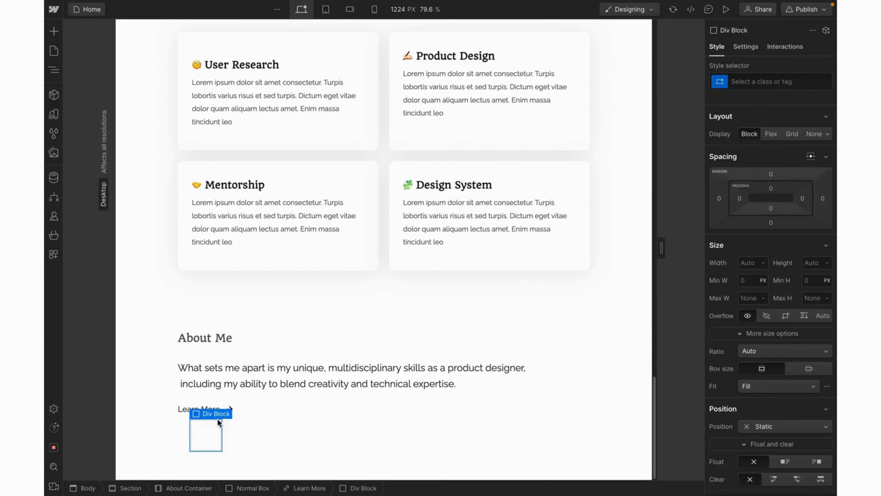
left_click(746, 83)
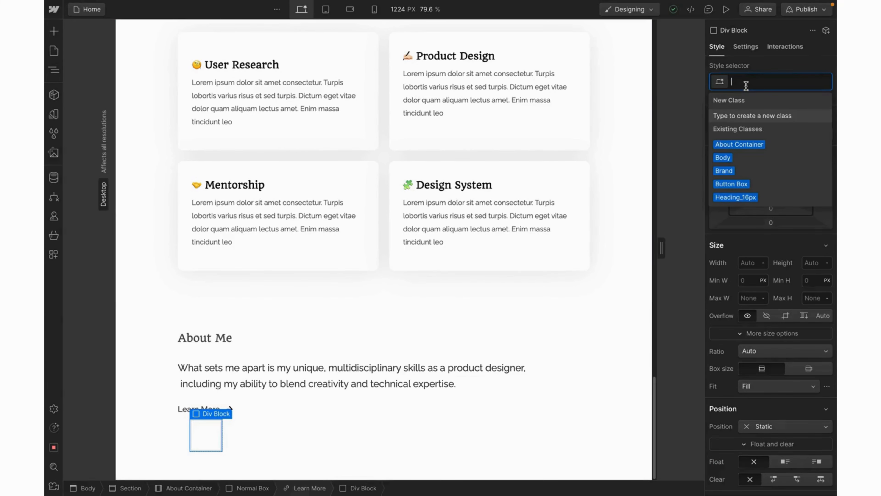
type("Line")
key("Return")
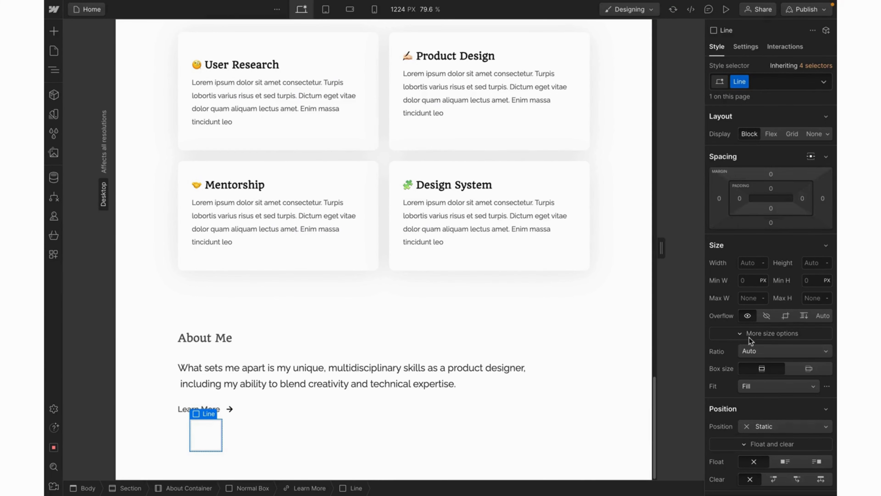
scroll(765, 357, "down", 8)
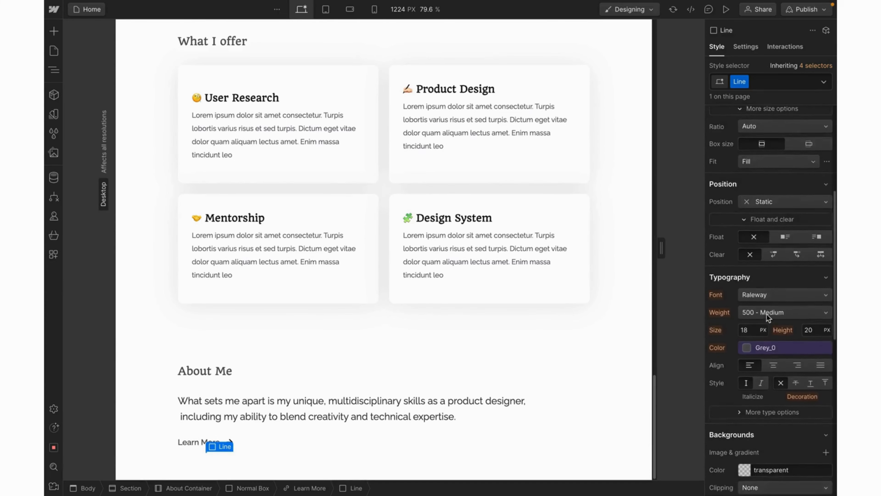
Step: Set the Line div's background color to the Grey_0 variable
scroll(768, 316, "down", 3)
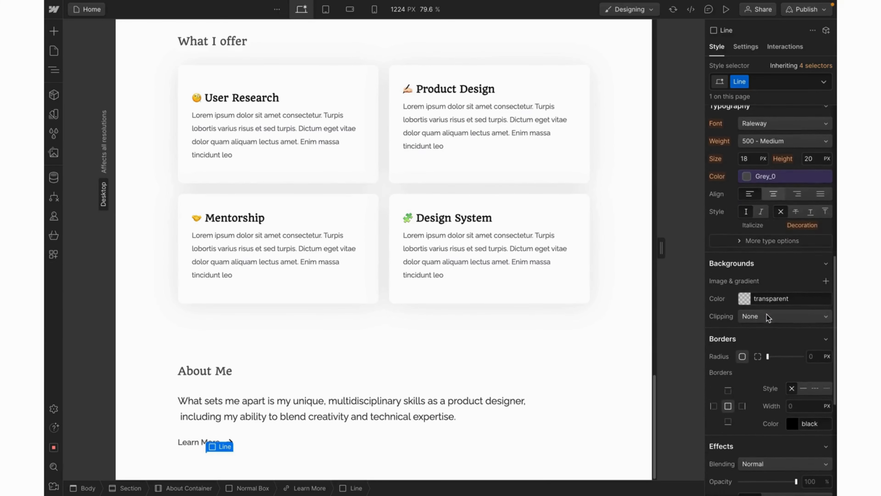
left_click(739, 291)
left_click(742, 392)
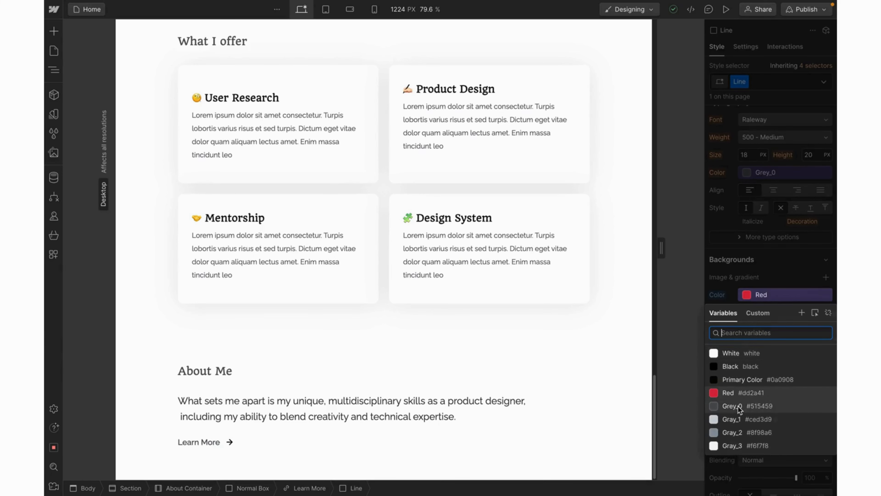
left_click(739, 407)
left_click(739, 406)
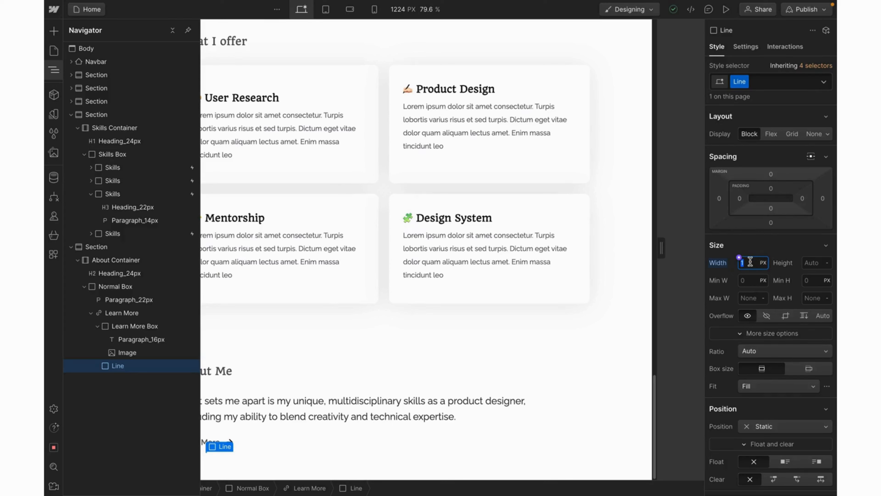
Step: Set the Line div's width to 0 px and its height to 1 px
type("0")
left_click(815, 263)
type("1")
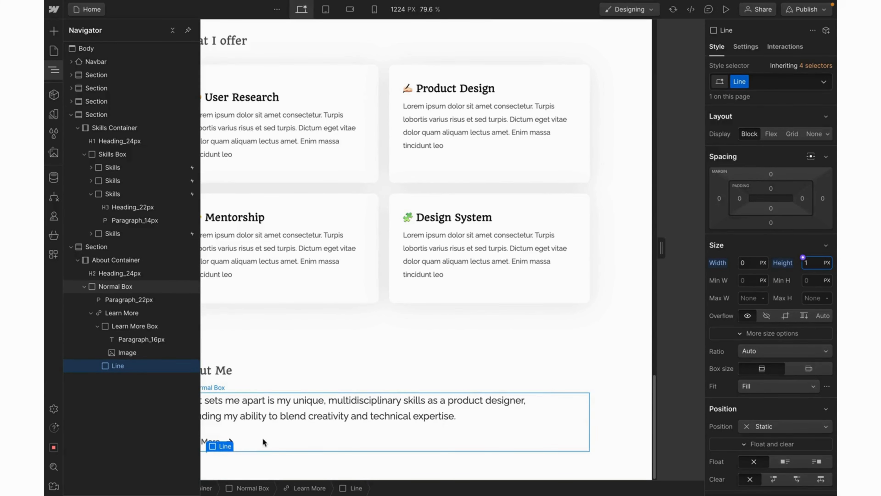
Step: Select the Learn More link in the About Me section and align its flex contents to the top left
left_click(213, 442)
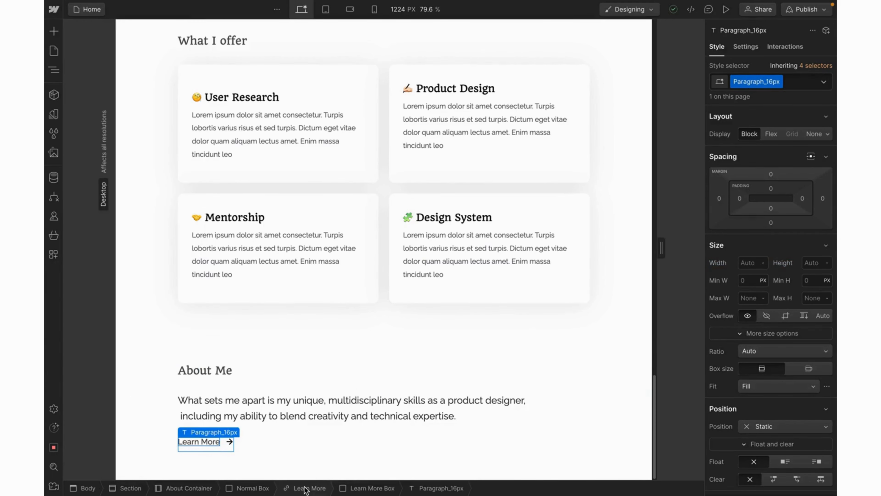
left_click(307, 488)
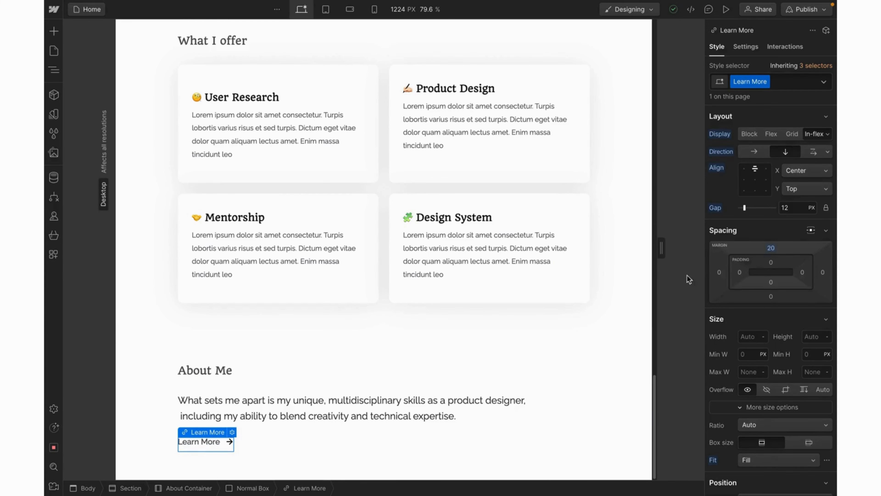
left_click(744, 170)
Step: Add a Mouse hover element trigger to the Learn More link, with Start an animation as its On hover action
left_click(786, 49)
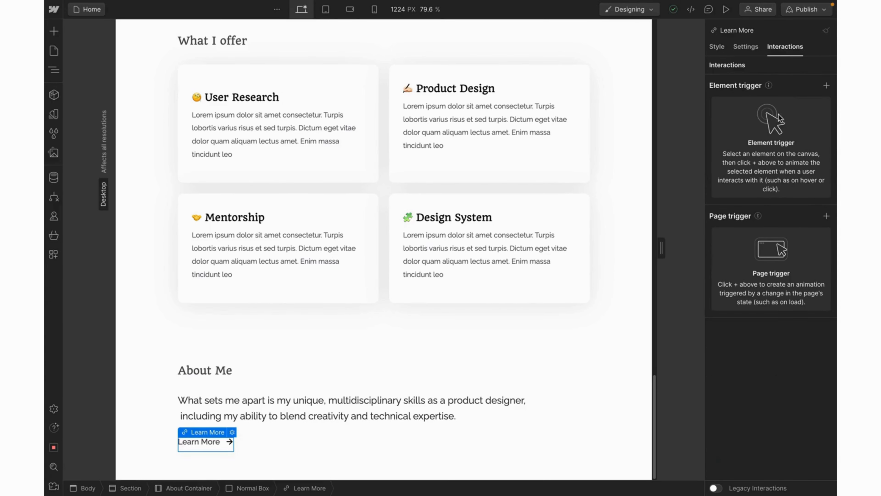
left_click(826, 87)
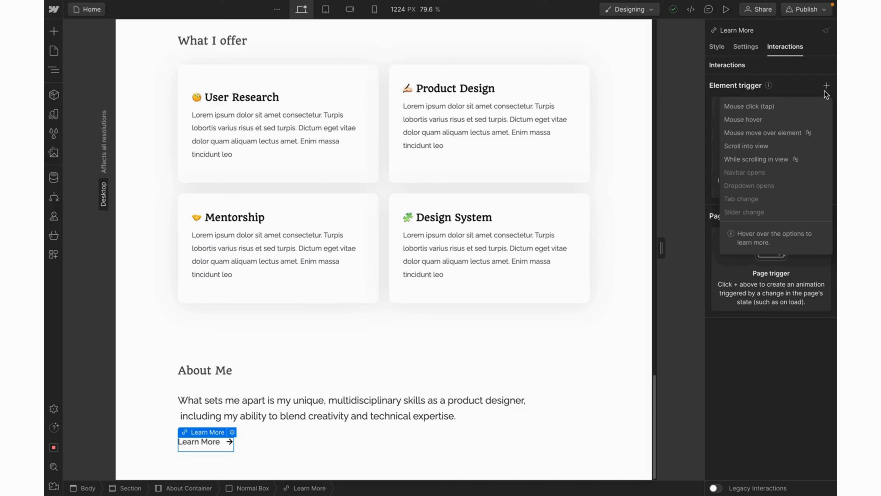
left_click(741, 121)
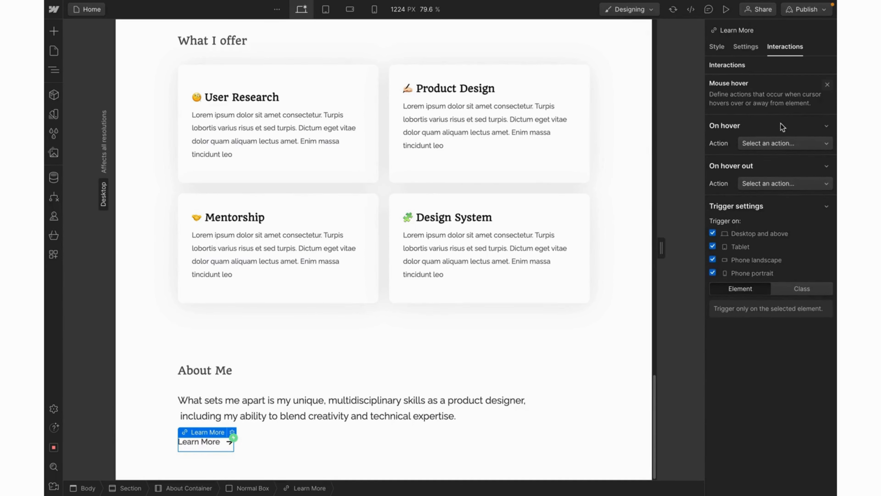
left_click(811, 144)
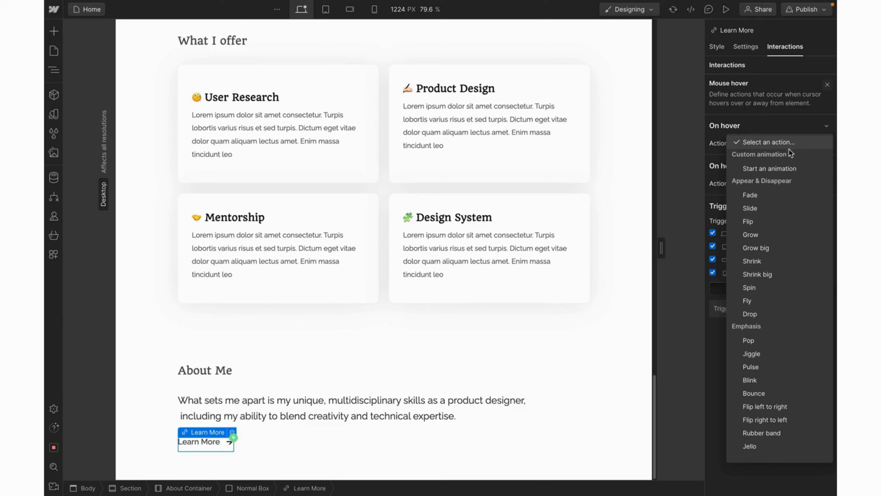
left_click(767, 168)
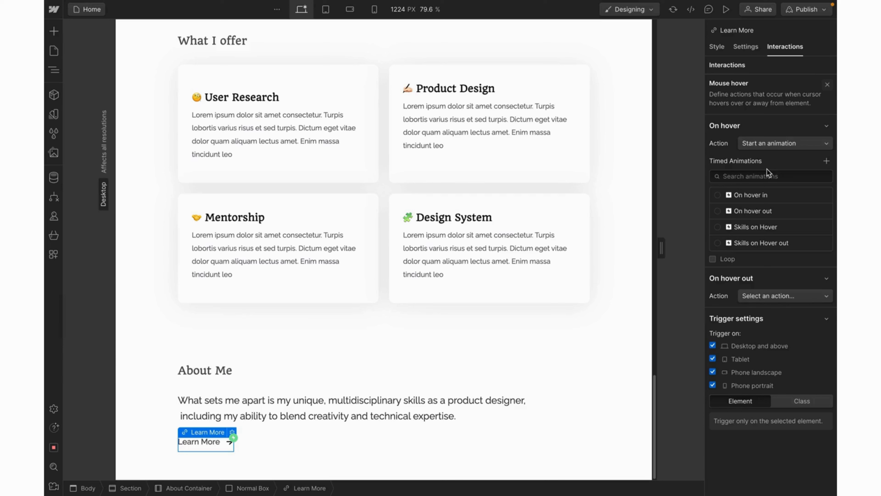
Step: Create a new timed animation for the hover action and name it Learn More Hover In
left_click(826, 161)
type("Learn More")
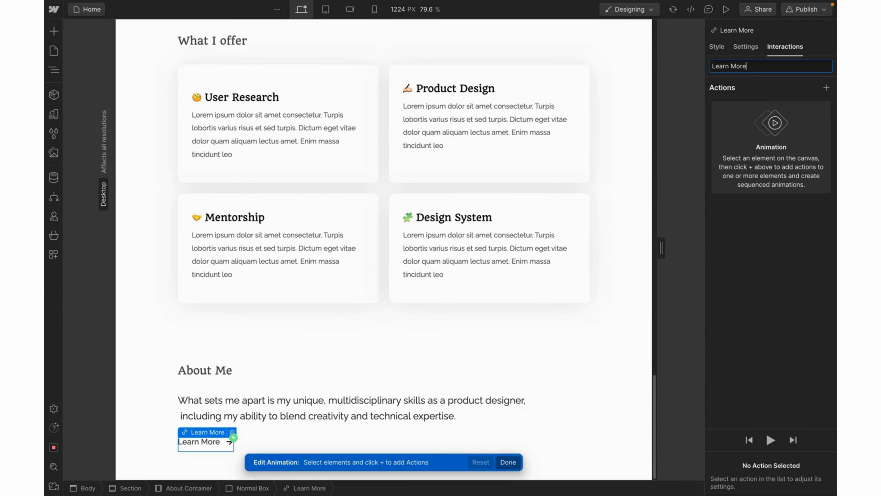
type(" Hover In")
key("Return")
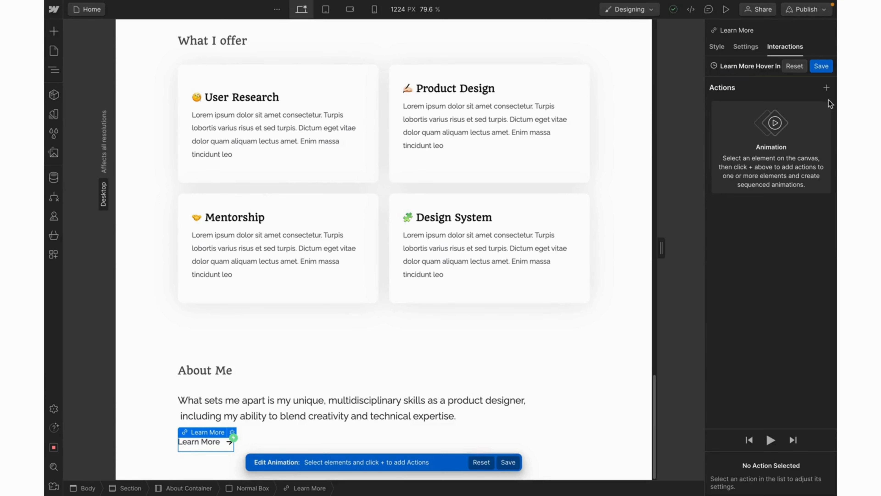
Step: Add a Size action to the Learn More Hover In animation and change its target to the Line element
left_click(831, 92)
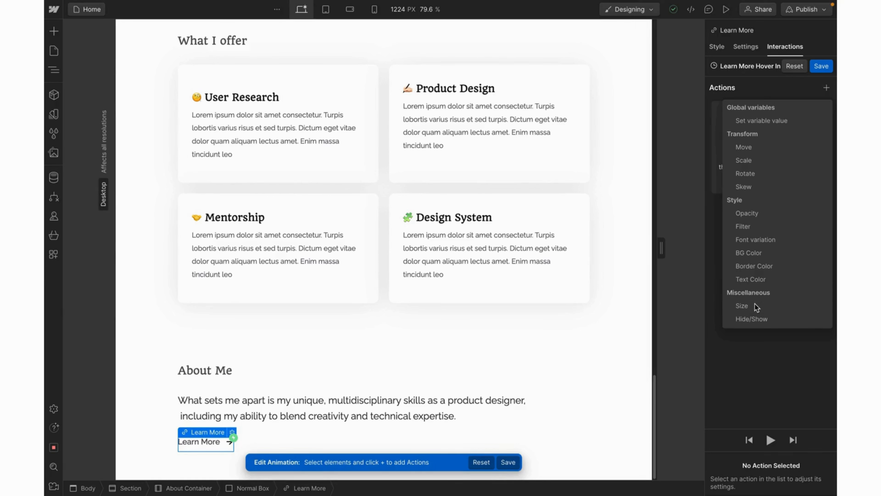
left_click(745, 306)
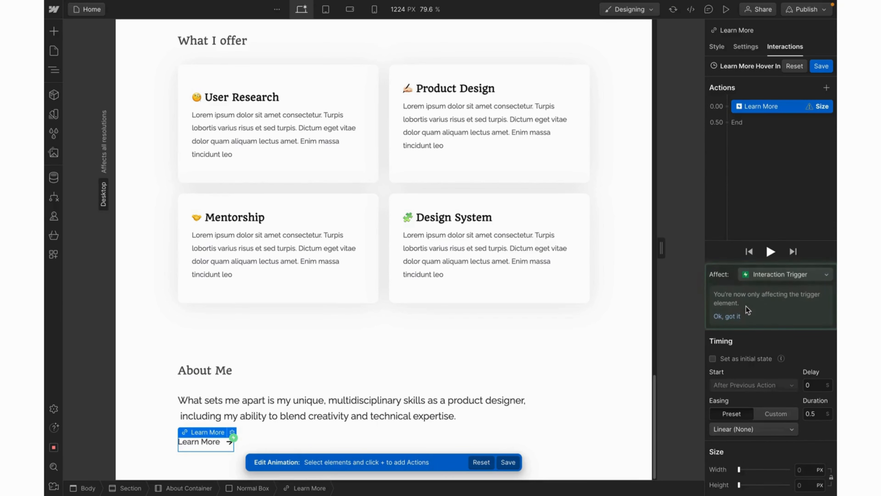
right_click(796, 108)
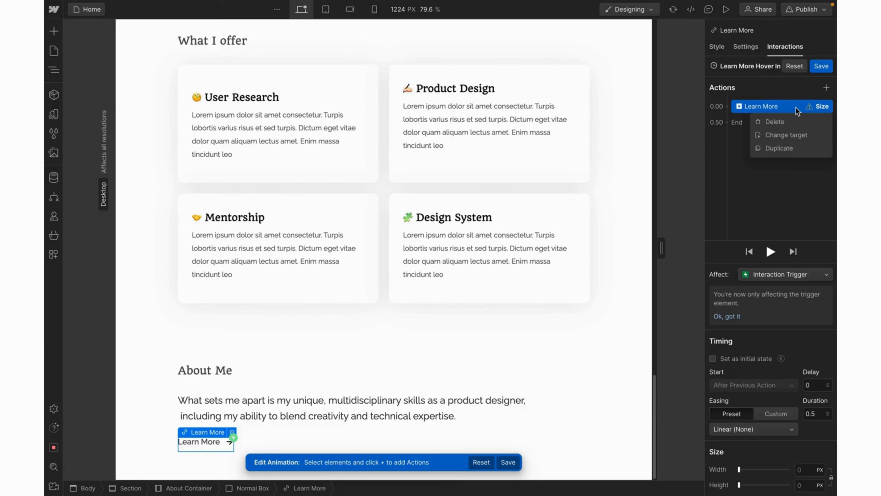
left_click(789, 136)
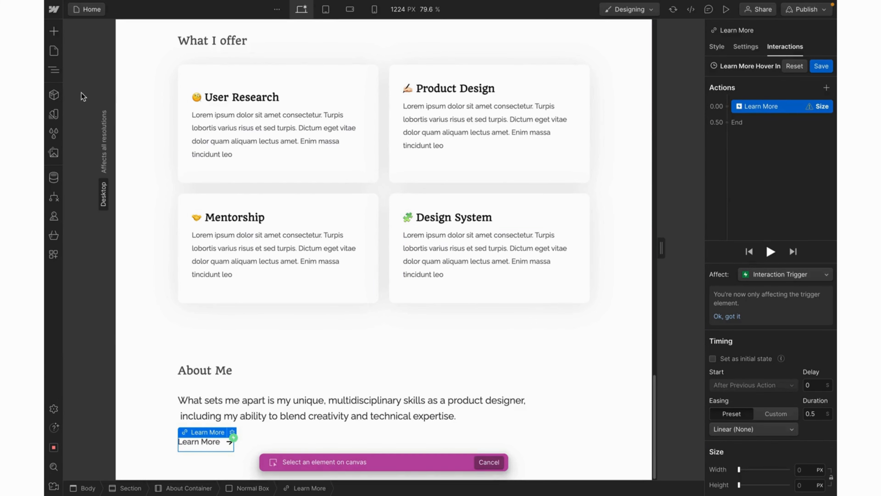
left_click(54, 72)
left_click(54, 72)
left_click(55, 72)
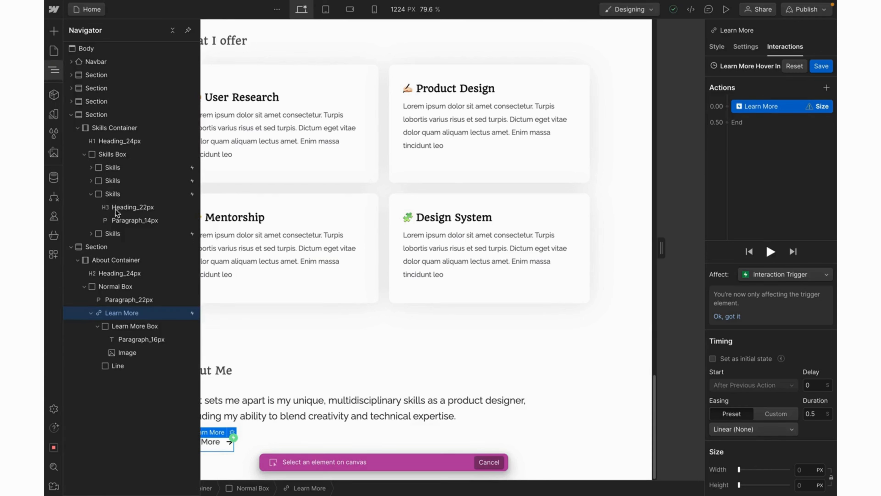
left_click(117, 366)
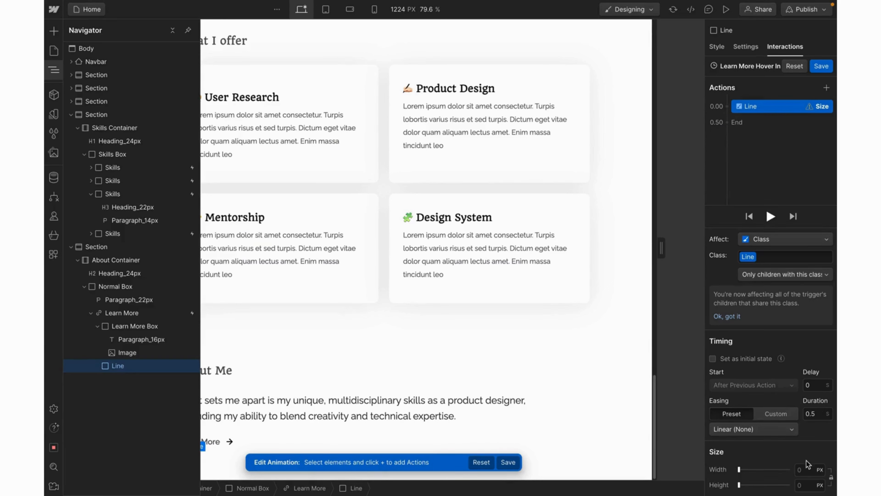
Step: Set the Line's Size action to a width of 100% and a height of 1 px
left_click(803, 470)
key("Return")
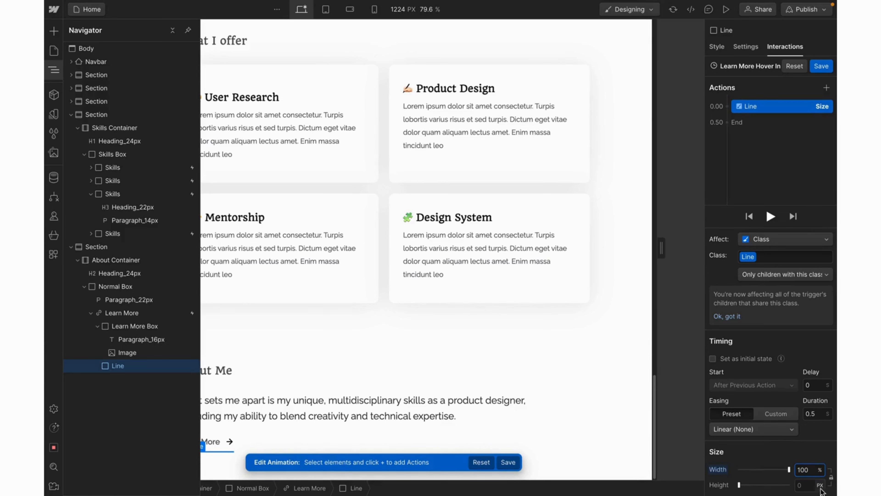
left_click(807, 485)
type("1")
Step: Set the Size action's duration to 0.2 s and its easing to Out Quad
left_click(819, 415)
type("0")
left_click(788, 430)
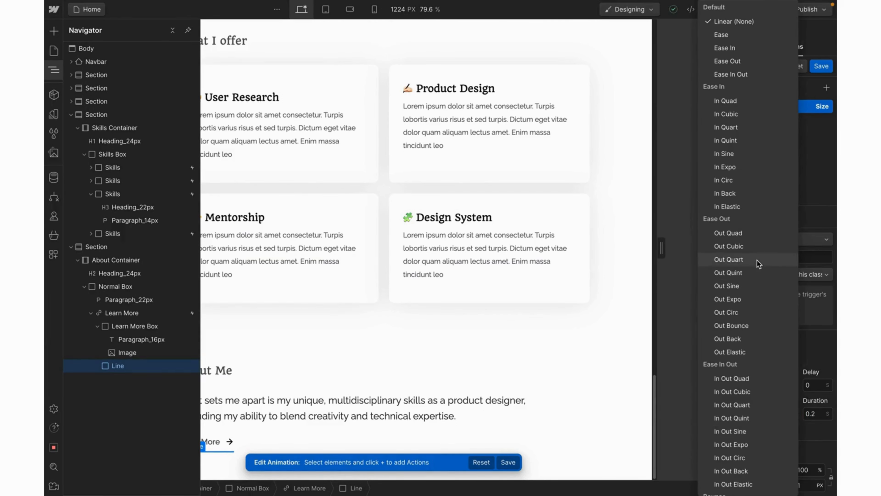
left_click(737, 233)
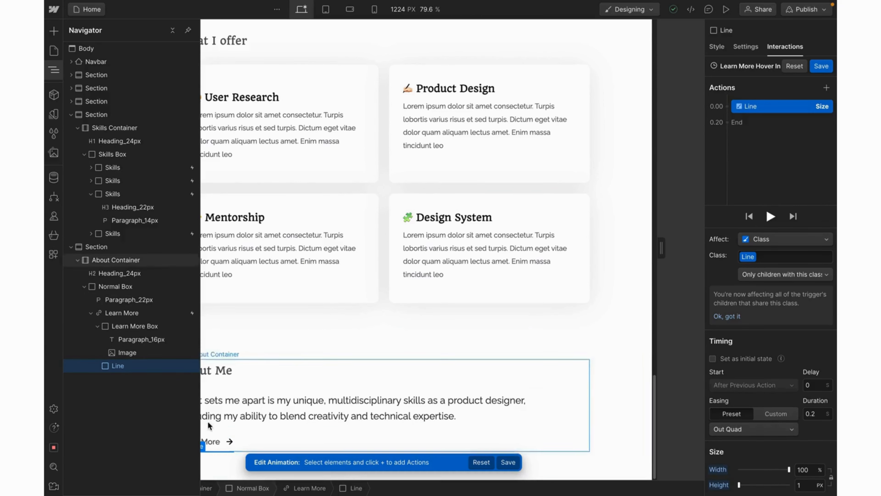
Step: Preview the Line's Size action and save the Learn More Hover In animation
left_click(217, 446)
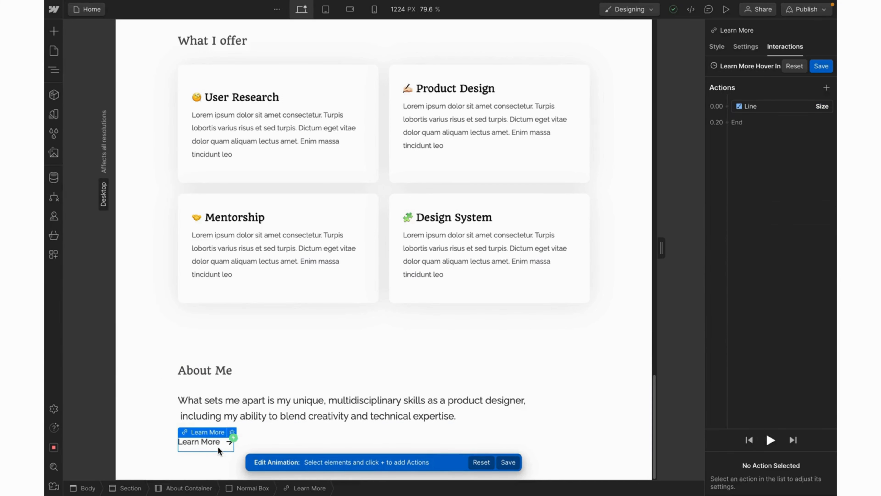
left_click(759, 110)
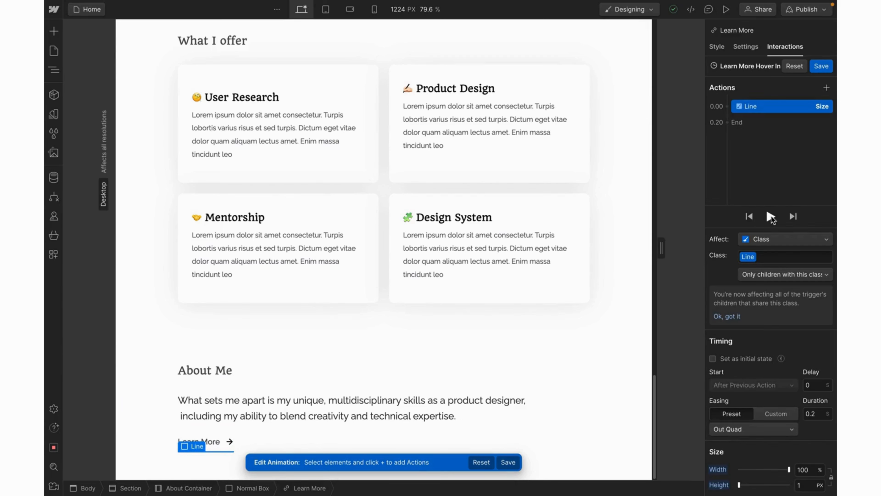
left_click(770, 216)
left_click(823, 67)
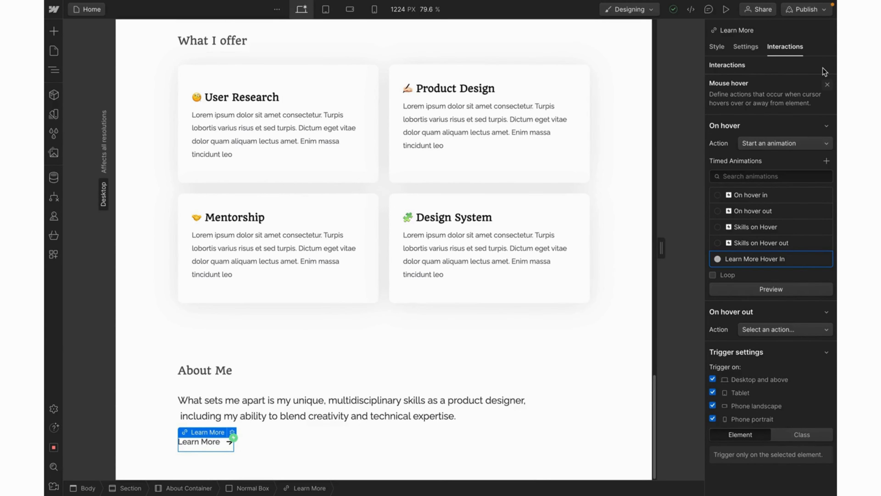
Step: Set On hover out to Start an animation, duplicate Learn More Hover In and assign the duplicate to it
left_click(796, 331)
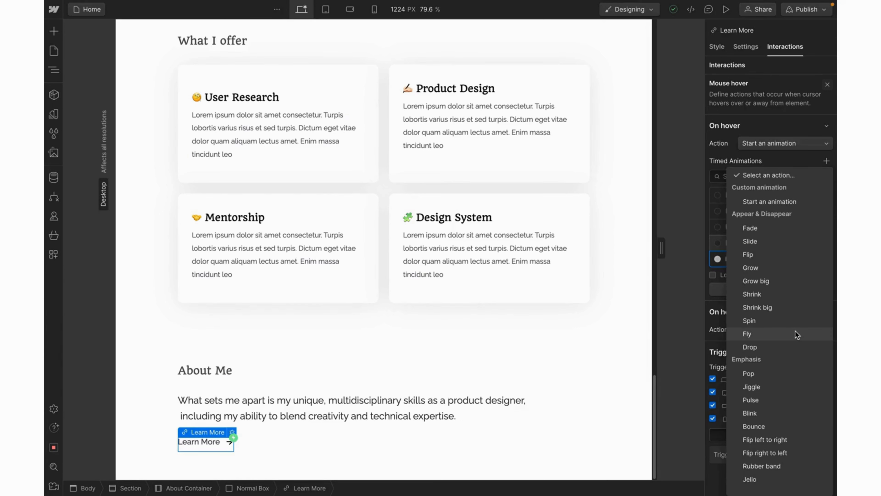
left_click(777, 202)
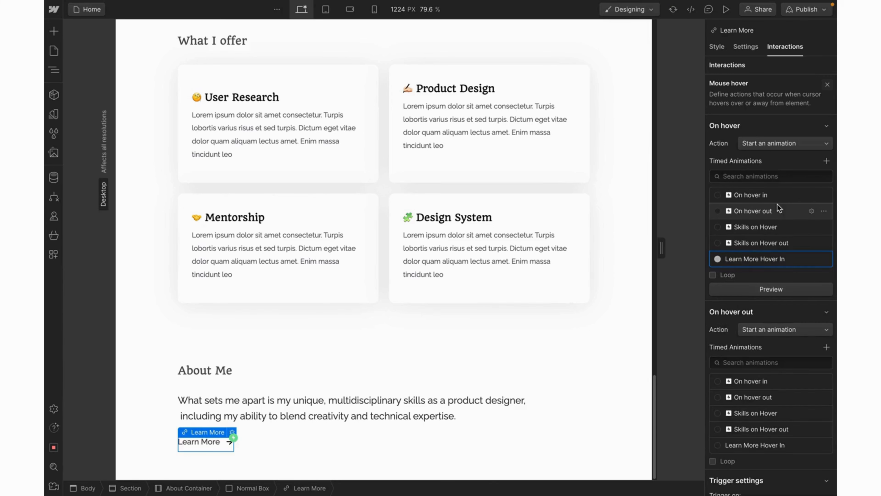
left_click(768, 446)
right_click(769, 447)
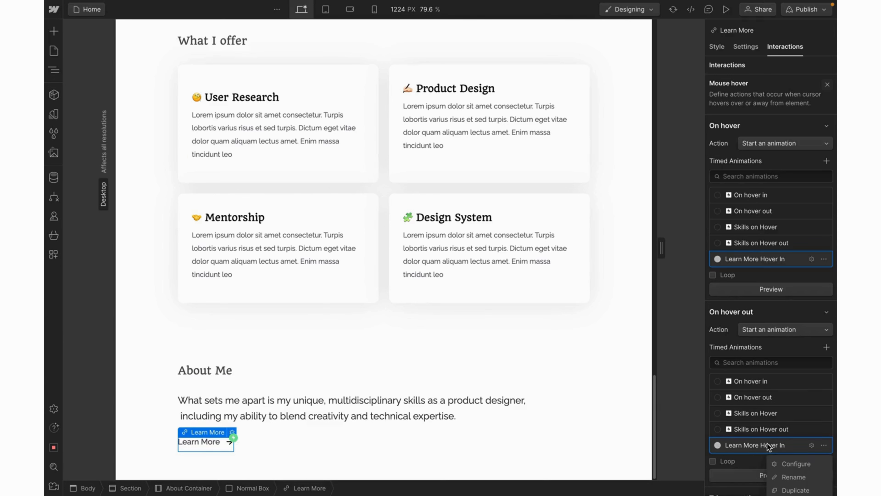
left_click(786, 490)
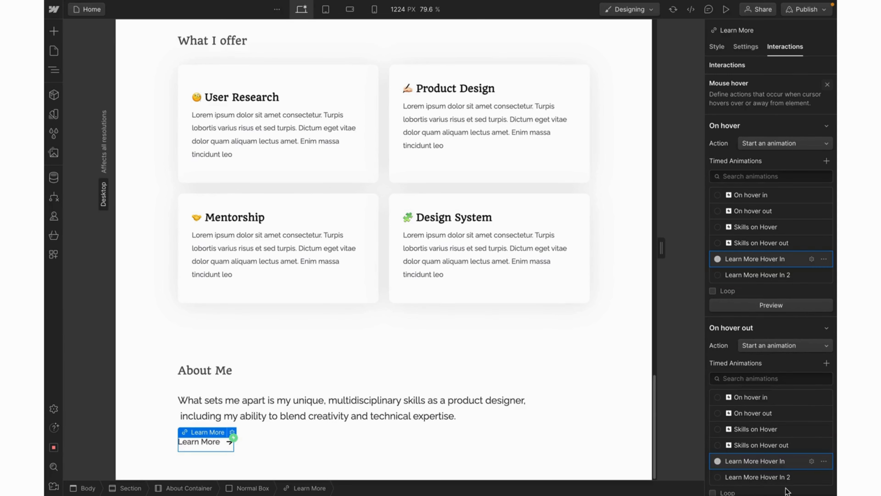
left_click(782, 478)
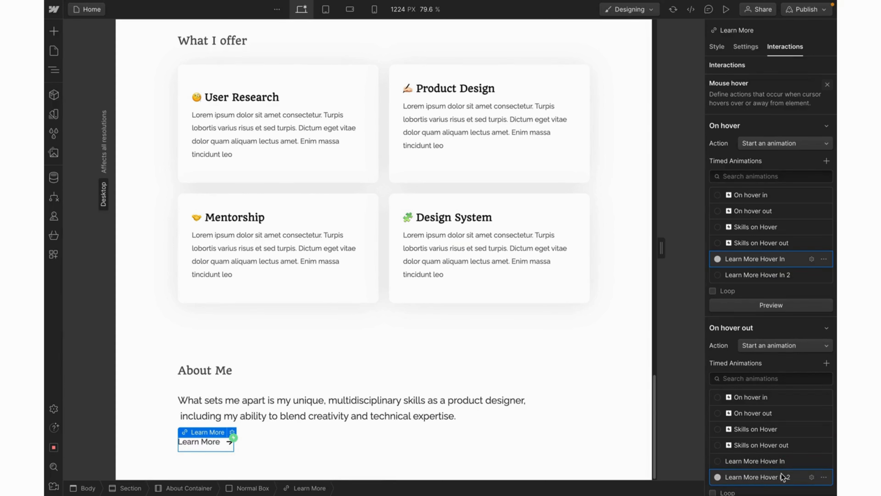
Step: Open the duplicated hover-out animation for editing and rename it Learn More Hover IOut
left_click(812, 476)
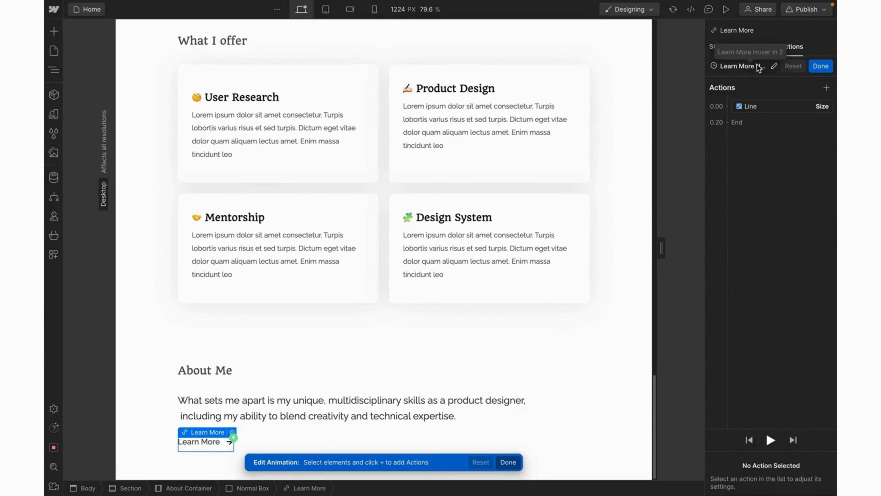
left_click(772, 66)
left_click(779, 66)
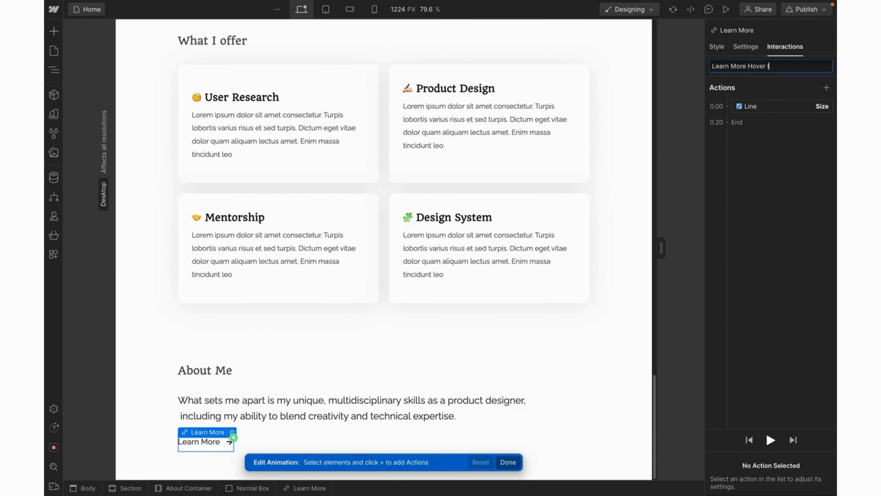
type("Out")
key("Return")
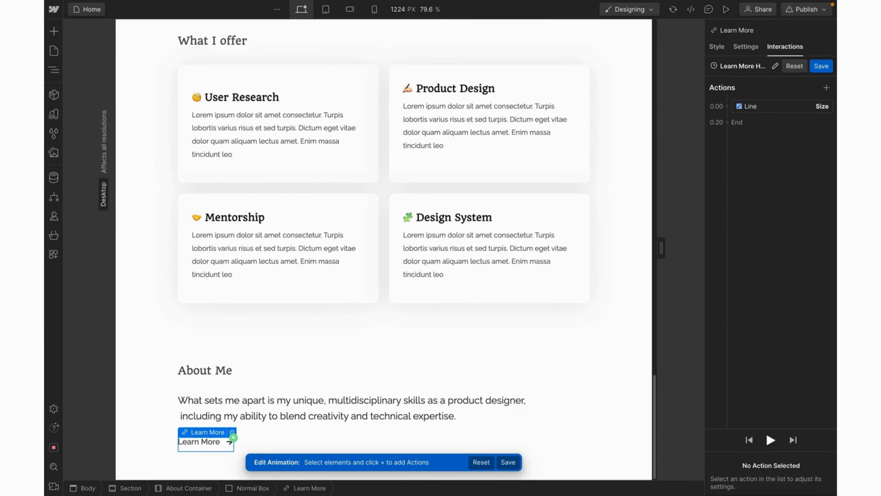
Step: Set the width in the hover-out animation's Line Size action to 0 and save the animation
left_click(781, 107)
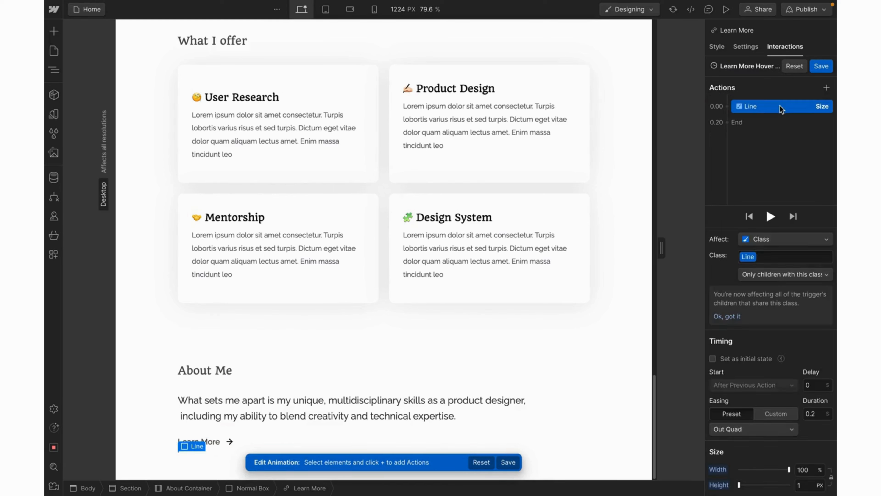
left_click(806, 470)
type("0")
left_click(821, 66)
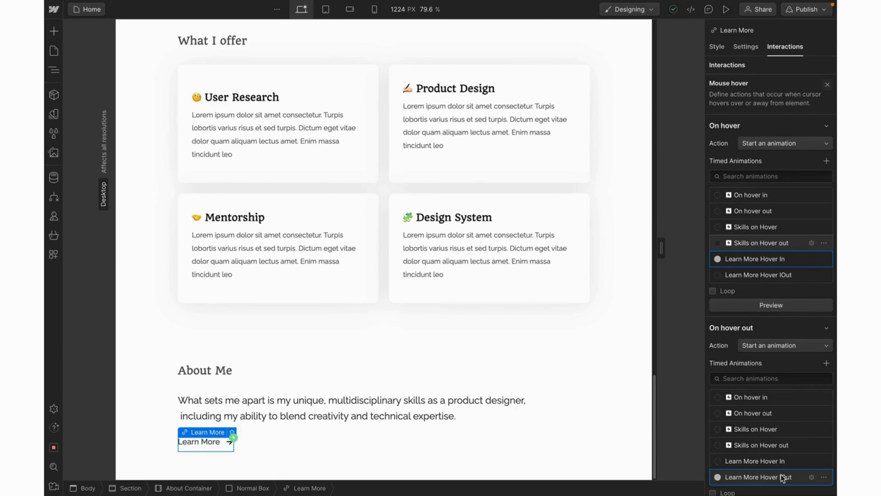
Step: Rename the link's hover-out animation to Learn More Hover Out and save it
left_click(782, 478)
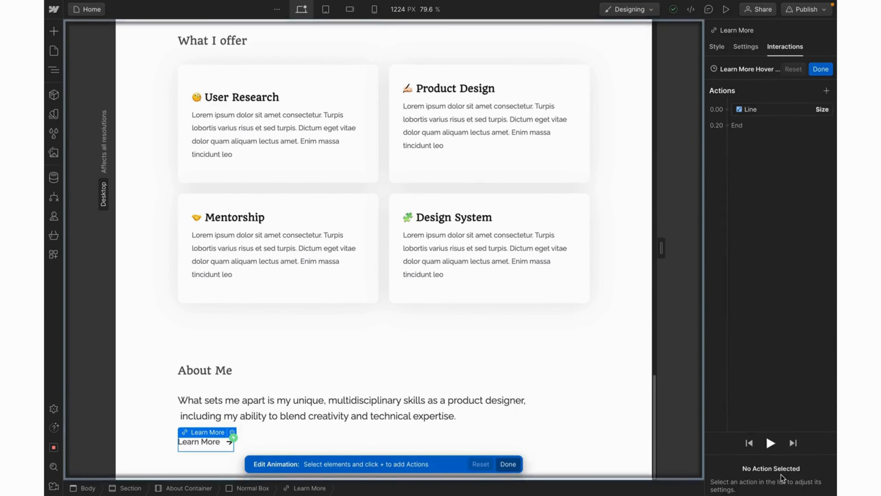
left_click(757, 65)
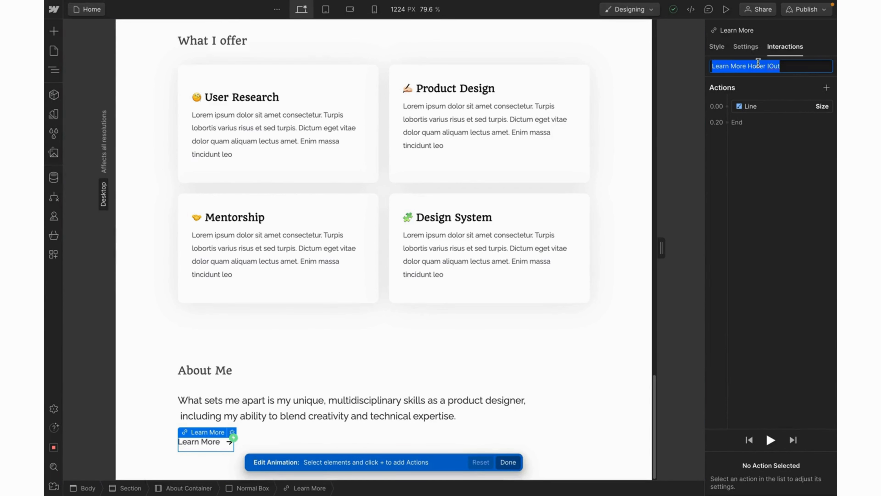
left_click(771, 66)
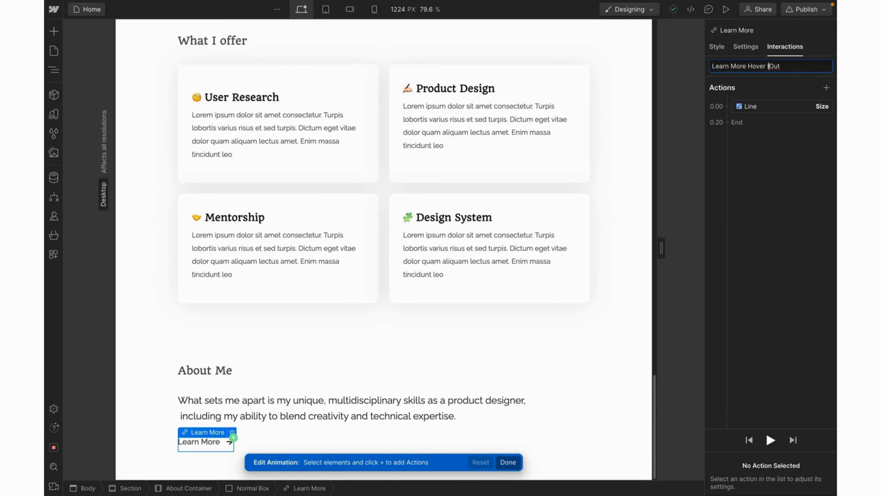
key("Return")
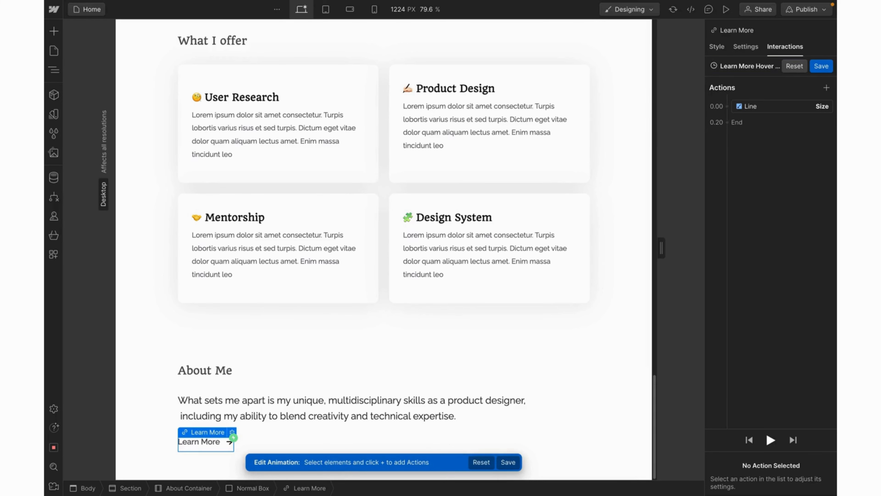
left_click(819, 72)
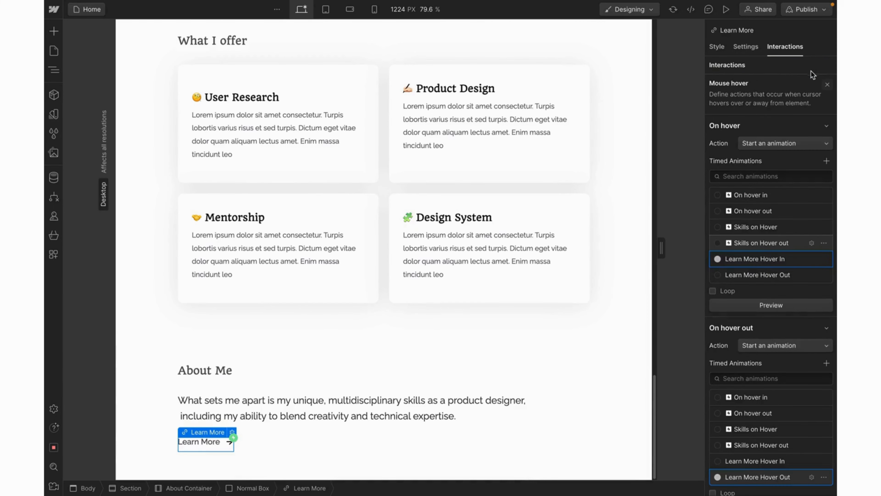
Step: Preview the About Me section and its Learn More link at the desktop, tablet, mobile landscape and mobile portrait breakpoints
left_click(712, 52)
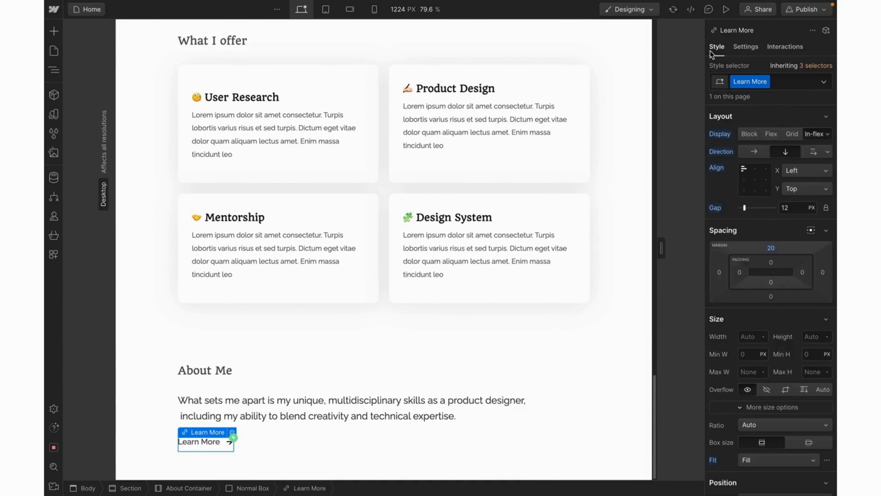
left_click(724, 12)
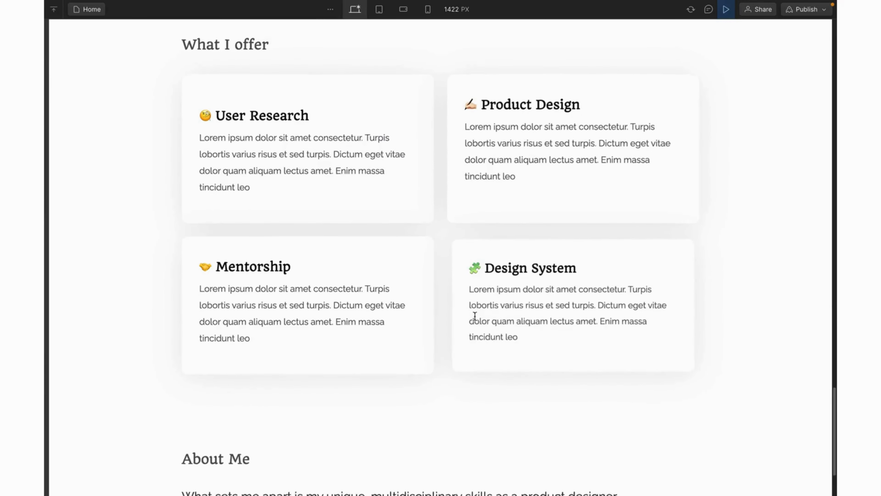
scroll(475, 317, "down", 2)
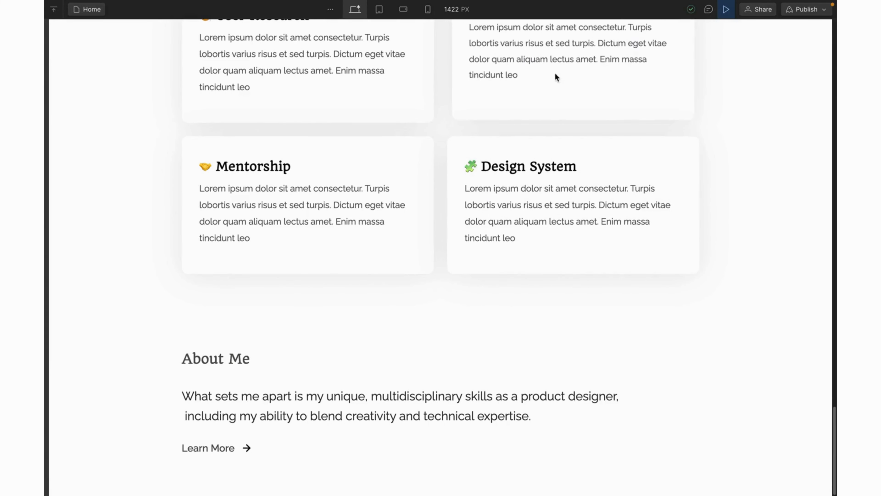
left_click(379, 9)
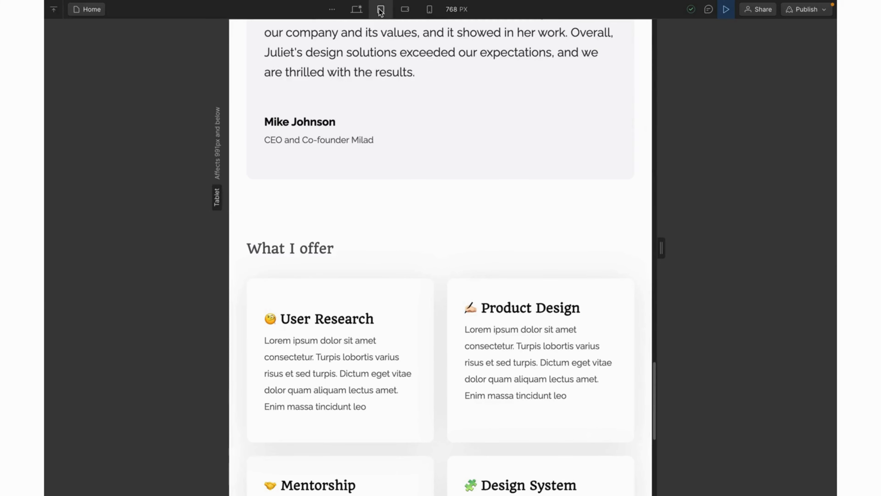
scroll(430, 305, "down", 10)
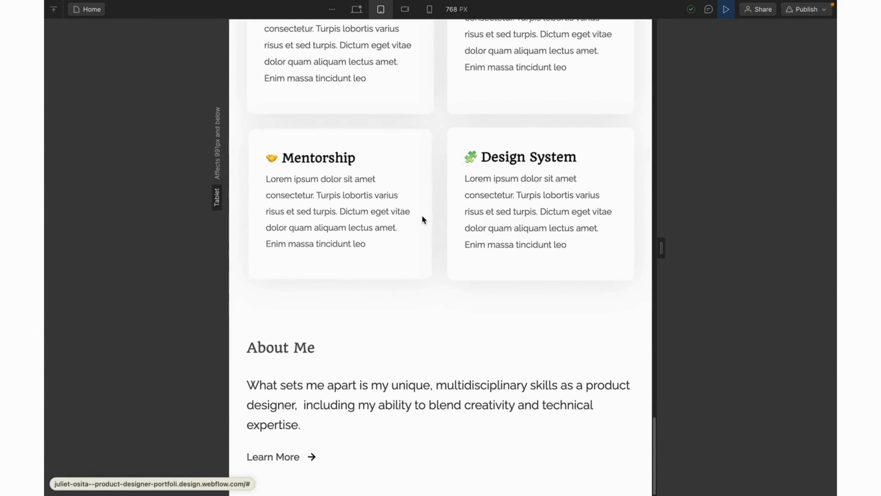
left_click(405, 10)
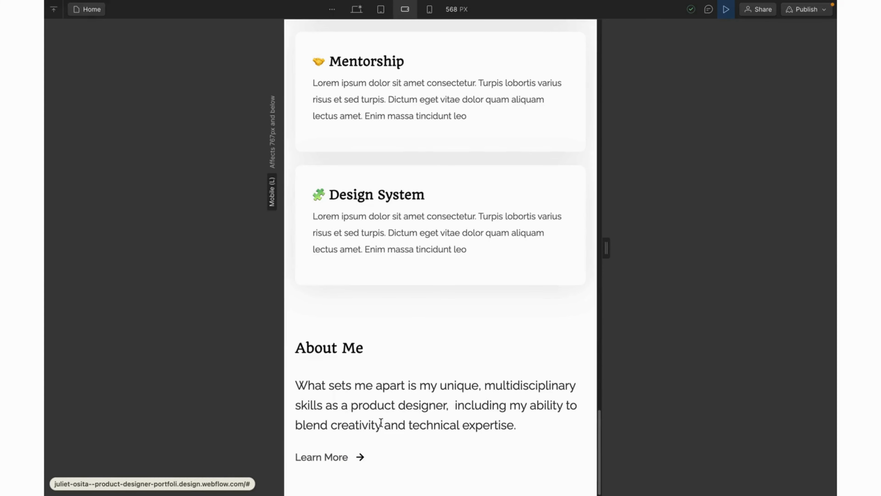
left_click(429, 12)
scroll(404, 471, "down", 5)
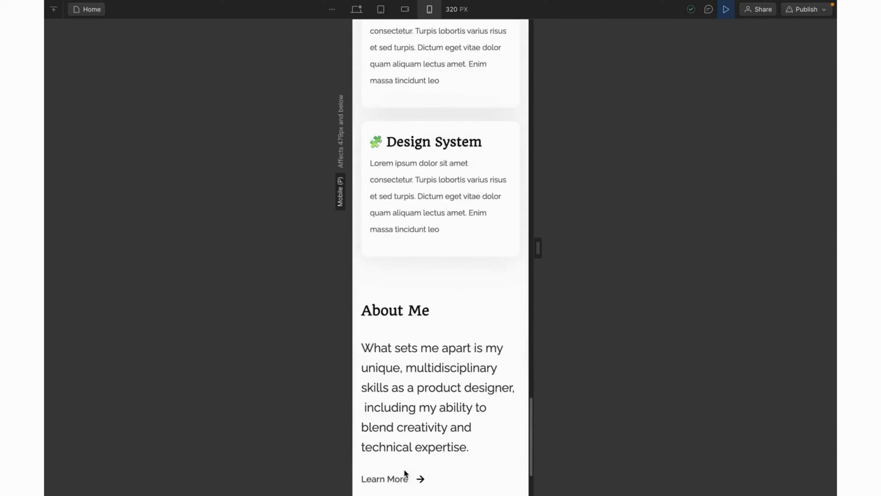
scroll(404, 470, "down", 1)
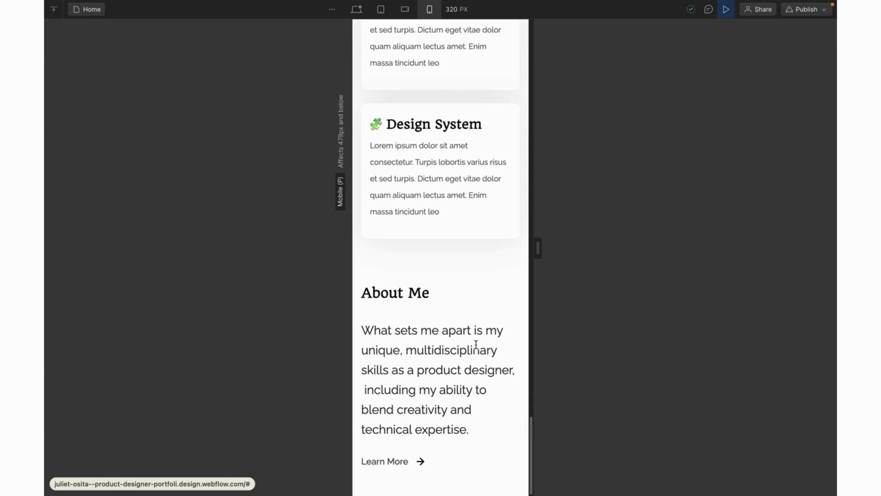
left_click(721, 17)
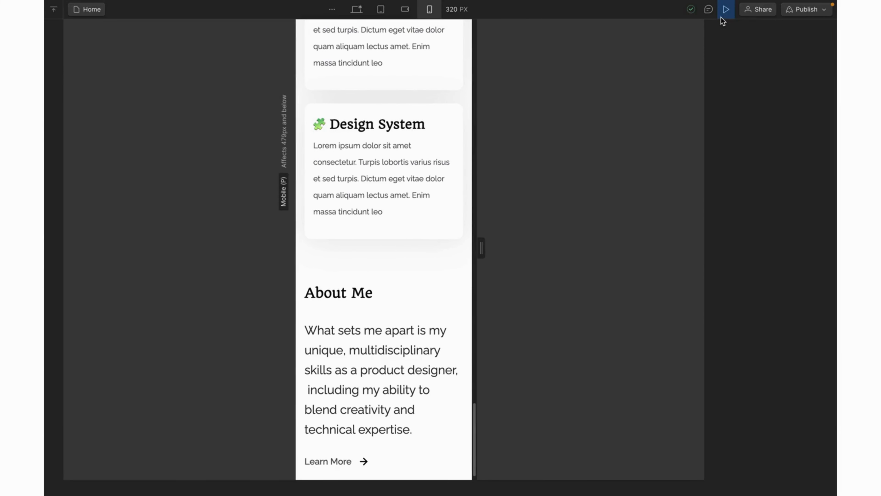
left_click(722, 17)
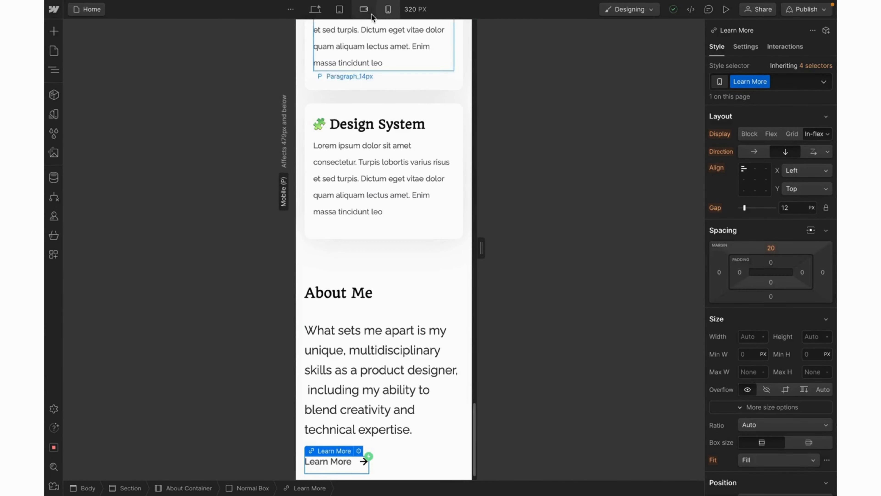
Step: Disable the Learn More link's mouse hover trigger on phone landscape and phone portrait
left_click(365, 14)
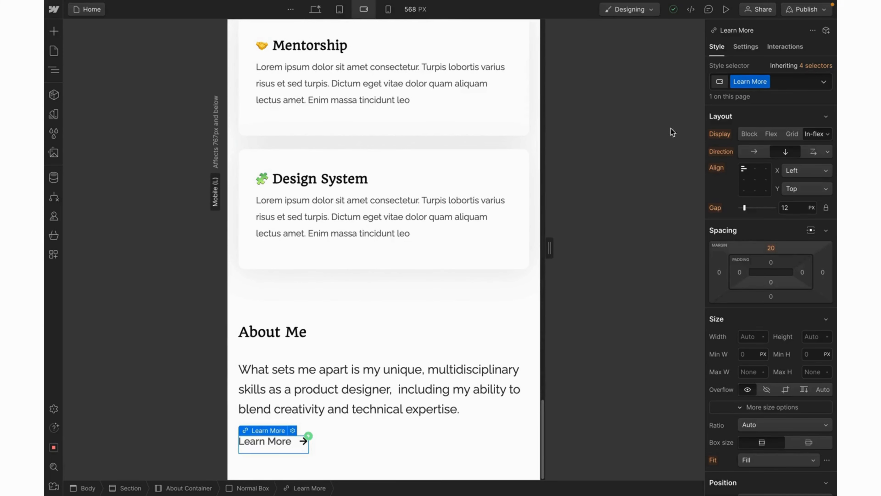
left_click(773, 48)
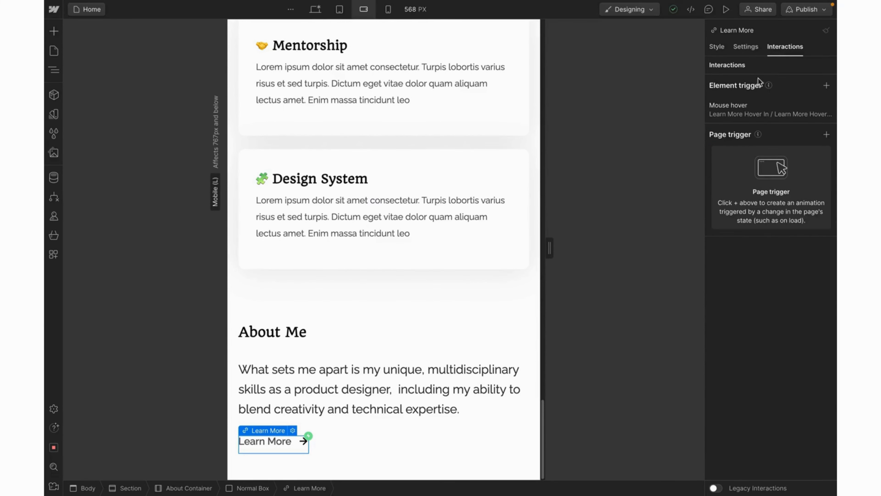
left_click(740, 112)
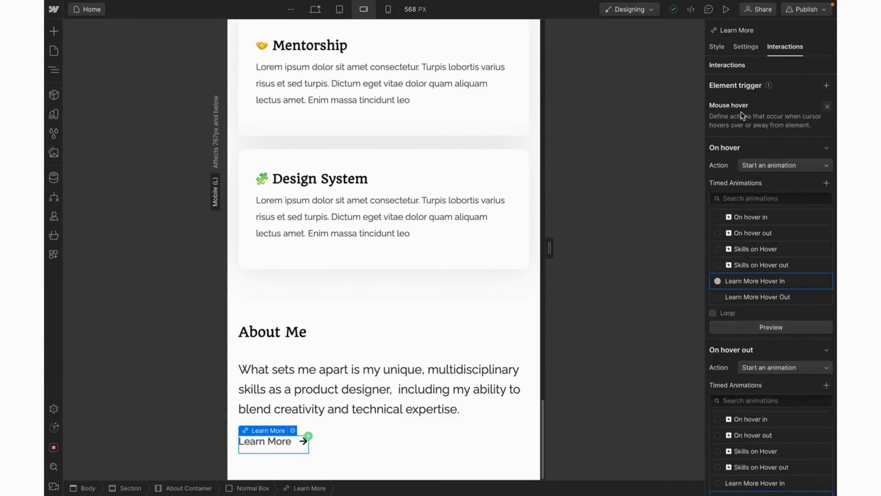
scroll(736, 342, "down", 5)
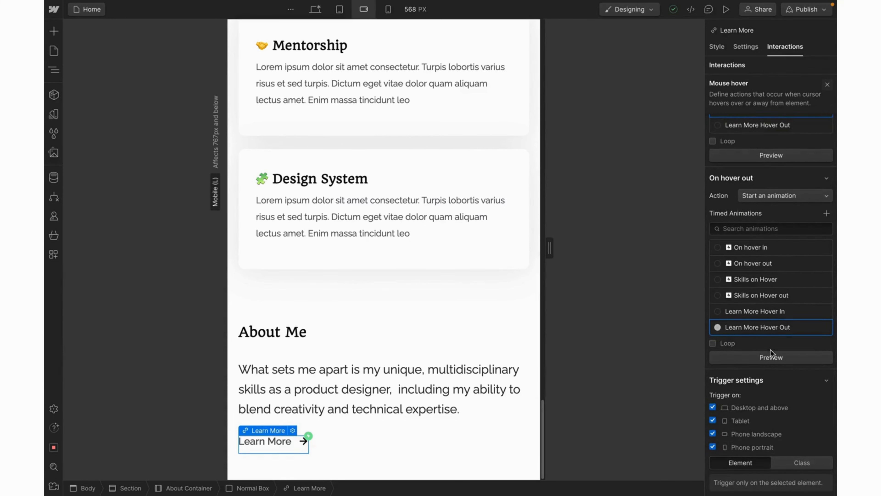
left_click(713, 447)
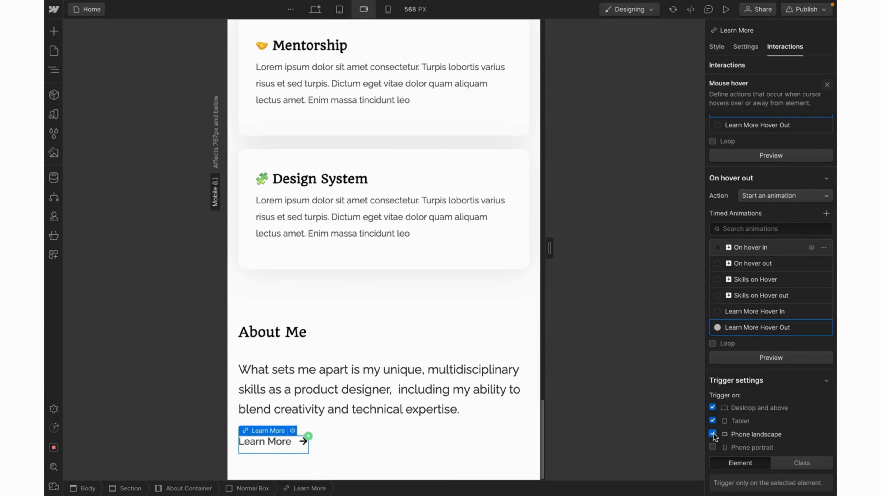
left_click(713, 434)
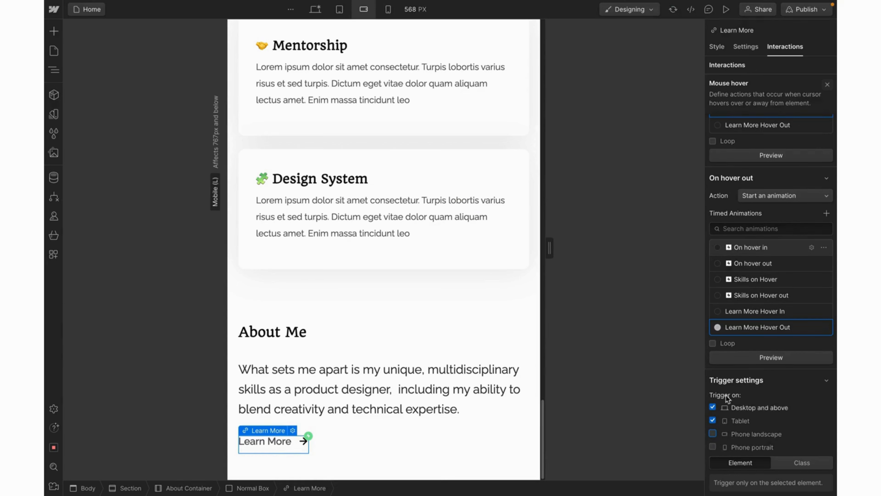
left_click(713, 434)
Step: Preview the Learn More link's hover behaviour at the mobile landscape breakpoint
left_click(314, 10)
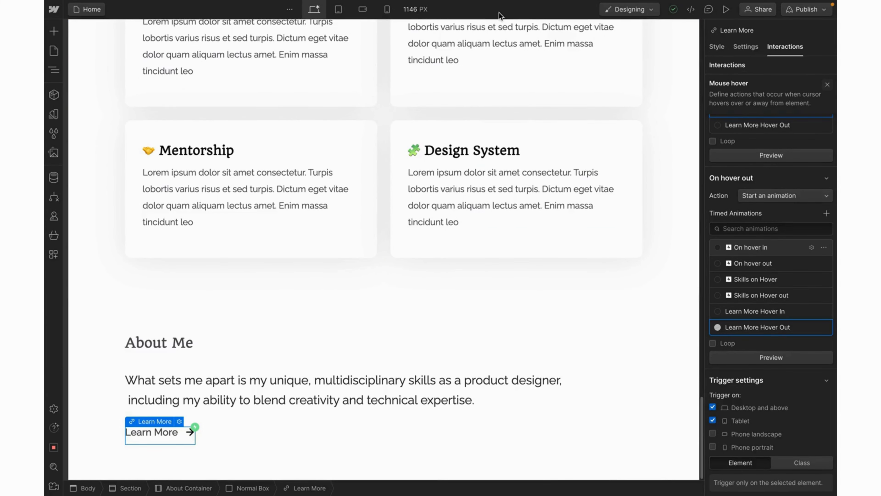
left_click(364, 10)
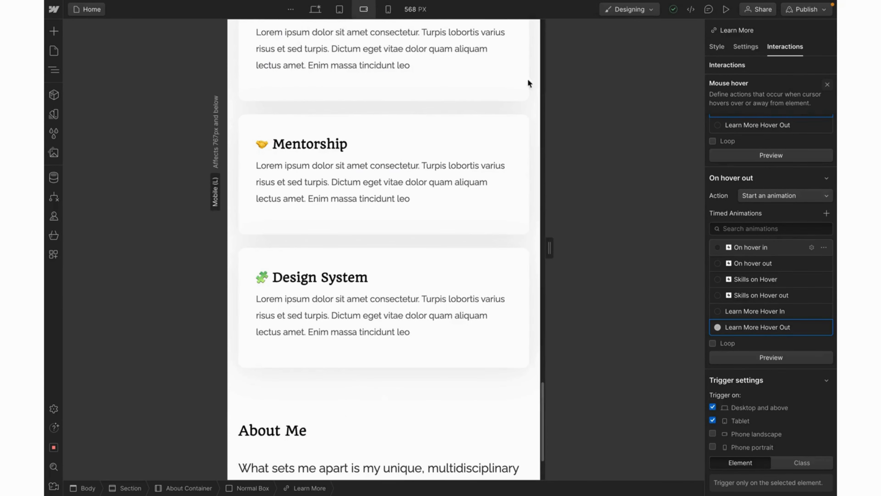
left_click(726, 11)
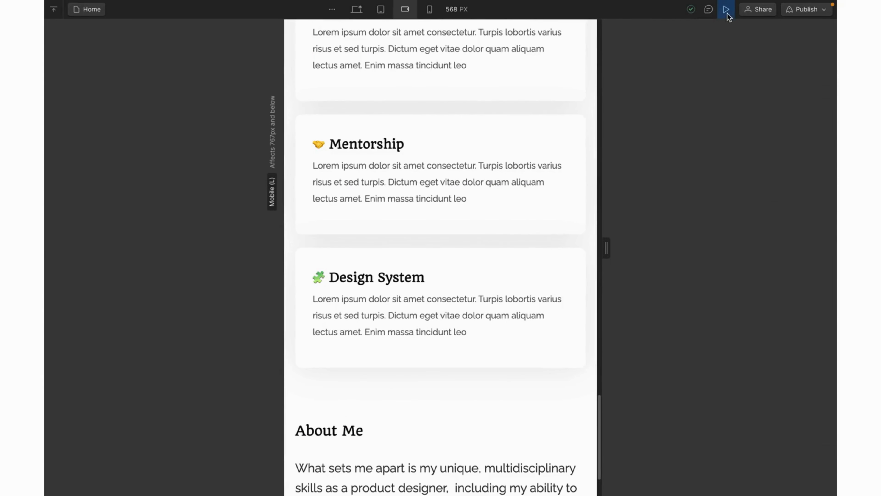
scroll(493, 321, "down", 3)
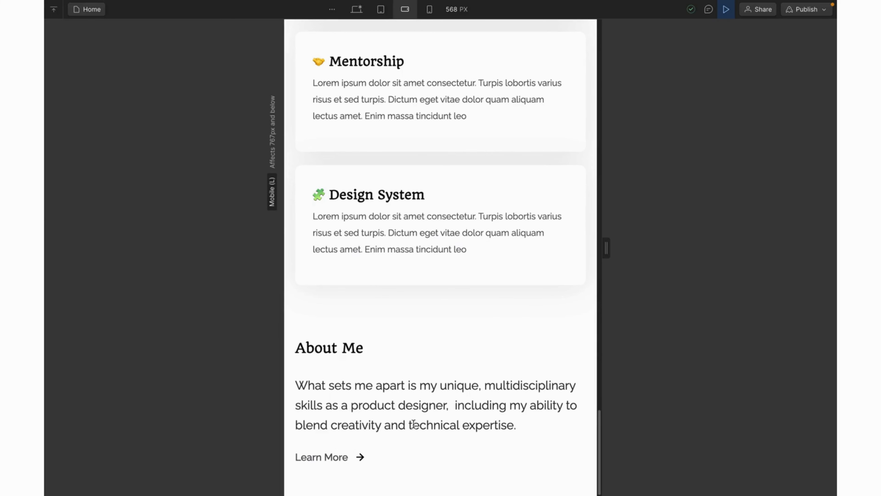
left_click(732, 16)
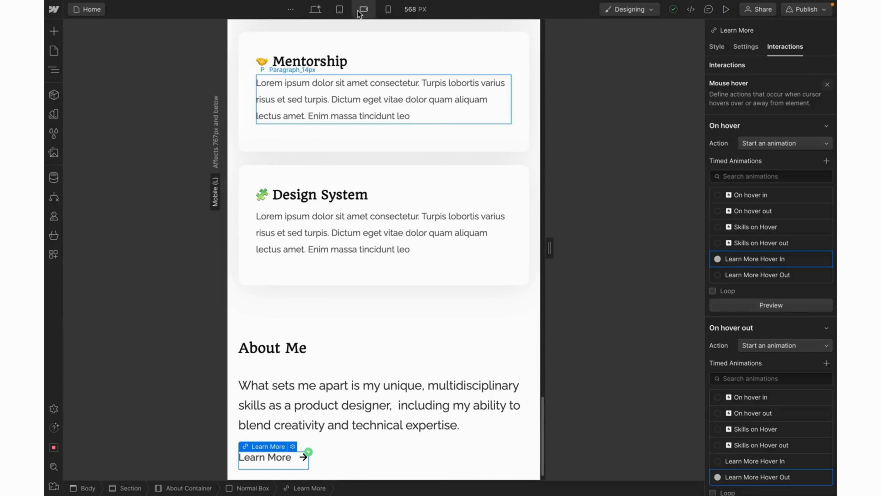
Step: Preview the Learn More link's hover underline at the desktop breakpoint
left_click(315, 9)
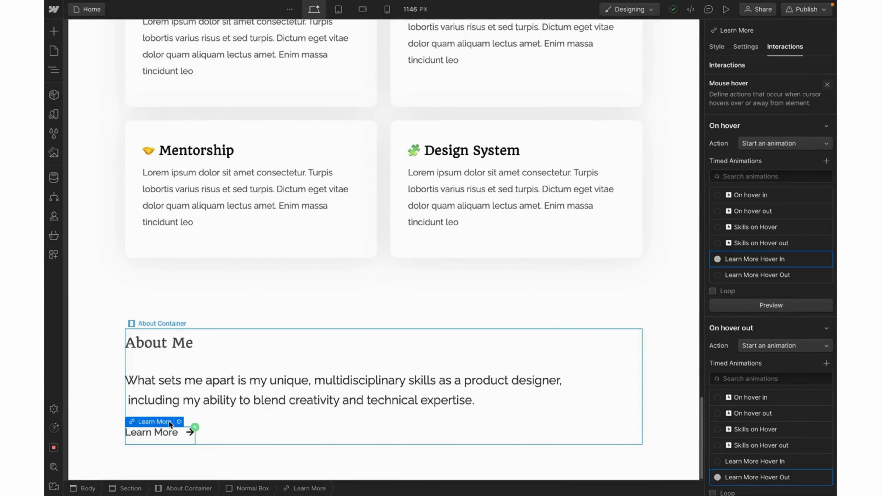
left_click(156, 434)
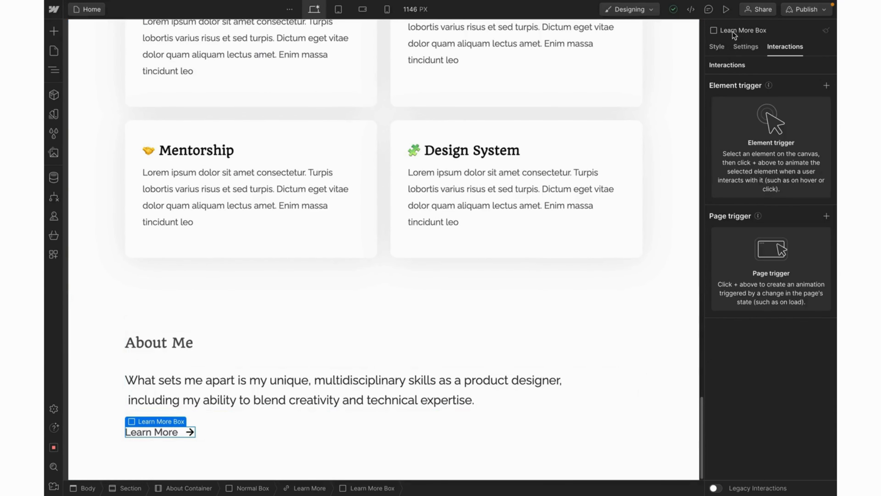
left_click(726, 10)
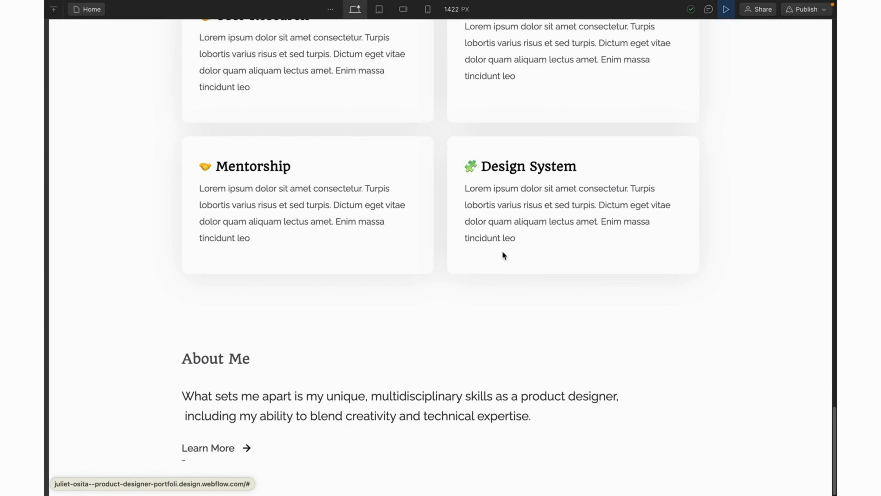
left_click(726, 12)
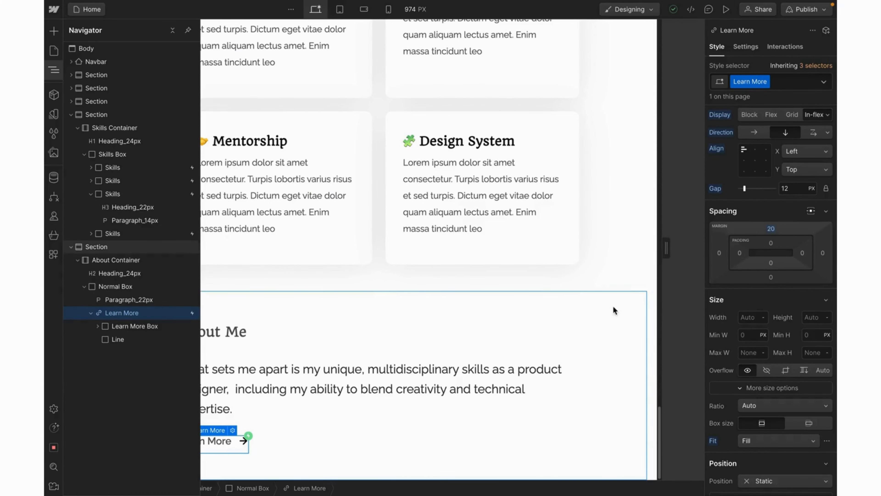
Step: Set the Learn More link's gap to 6 px and preview its hover underline on desktop
left_click(789, 188)
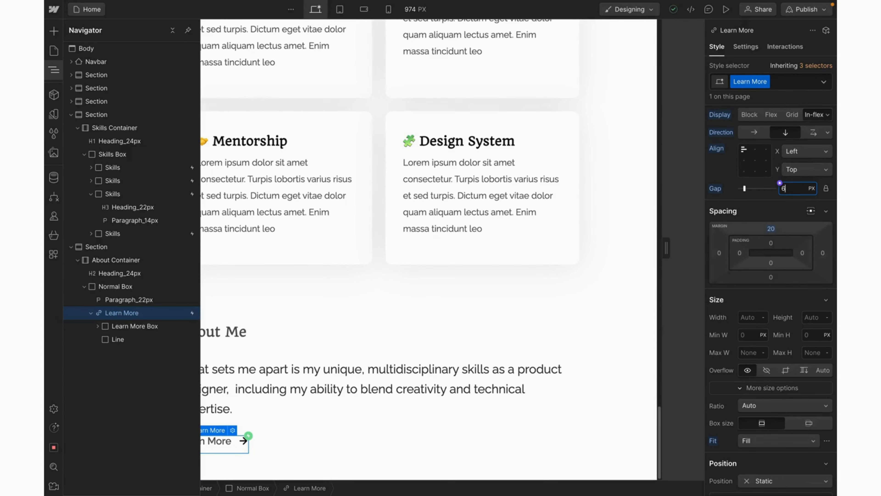
type("6")
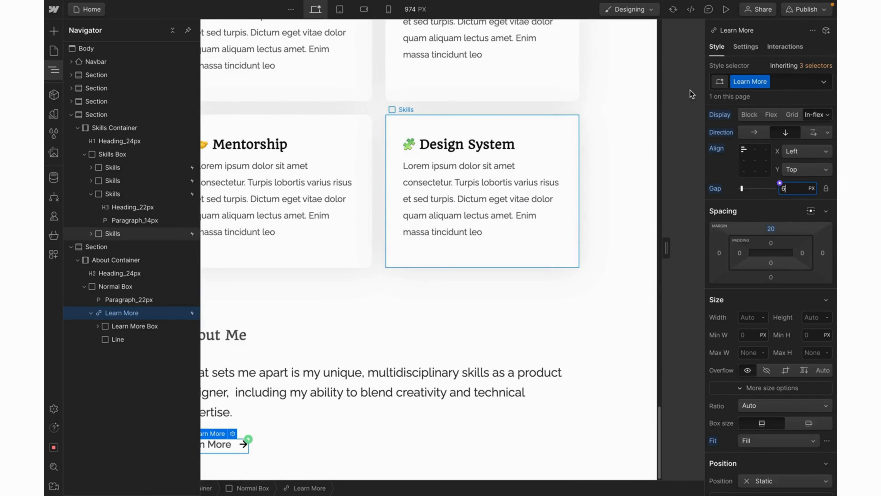
left_click(725, 10)
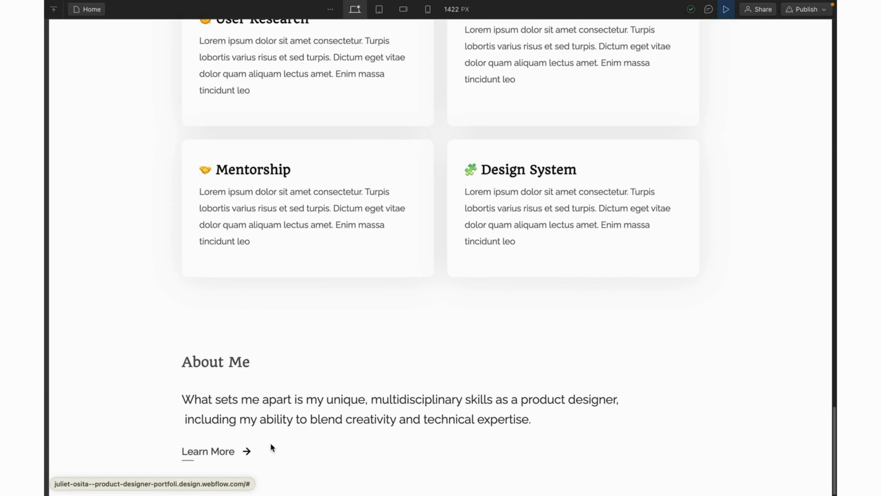
left_click(726, 10)
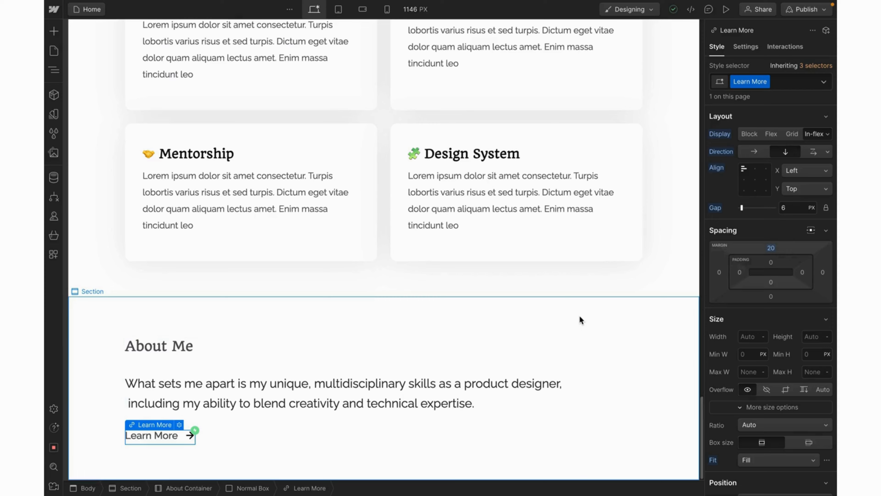
left_click(578, 316)
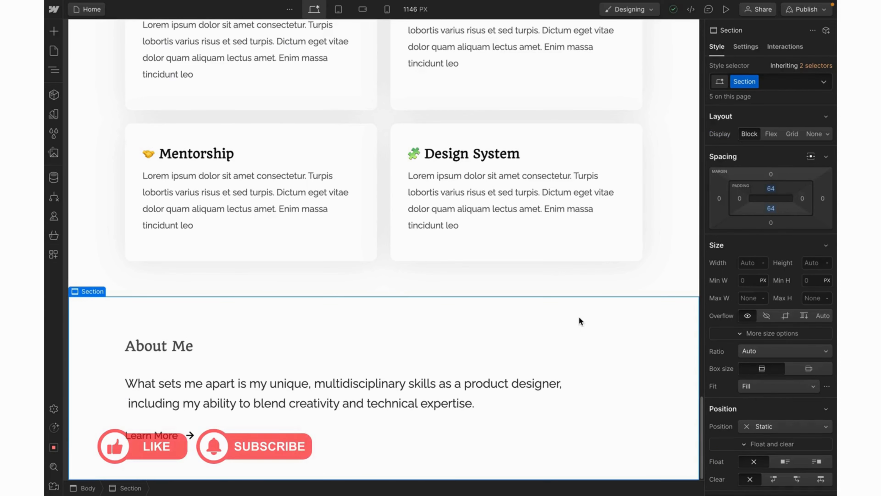